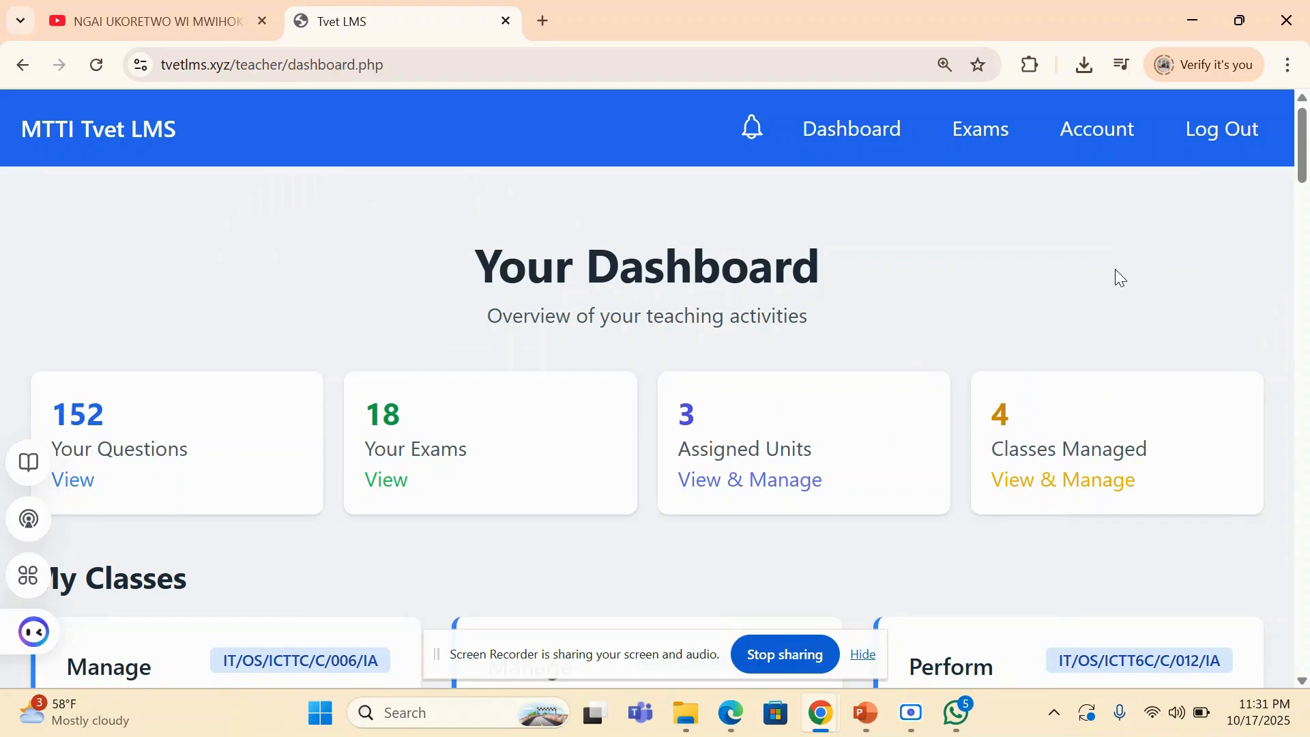
- Look over the class cards and open the management page of Manage Operating Systems for the May - July Semester
scroll(1108, 275, "down", 2)
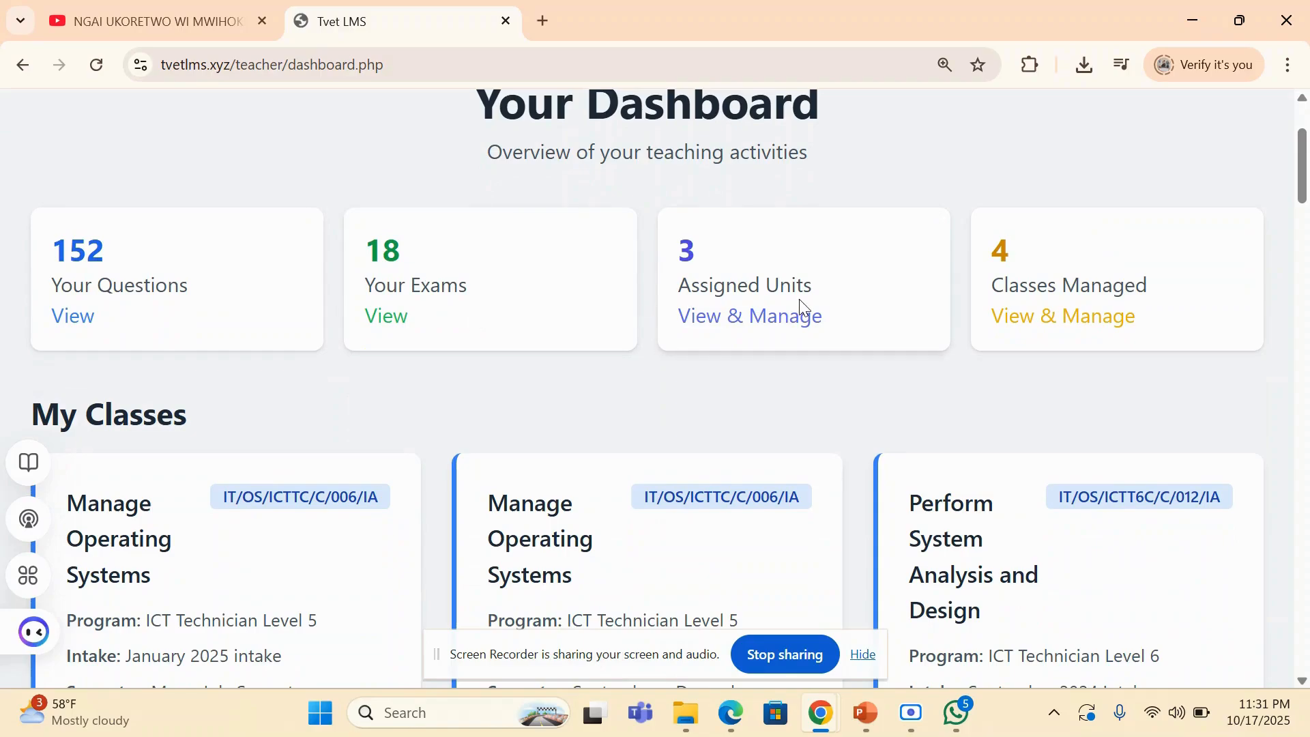
scroll(1028, 290, "down", 3)
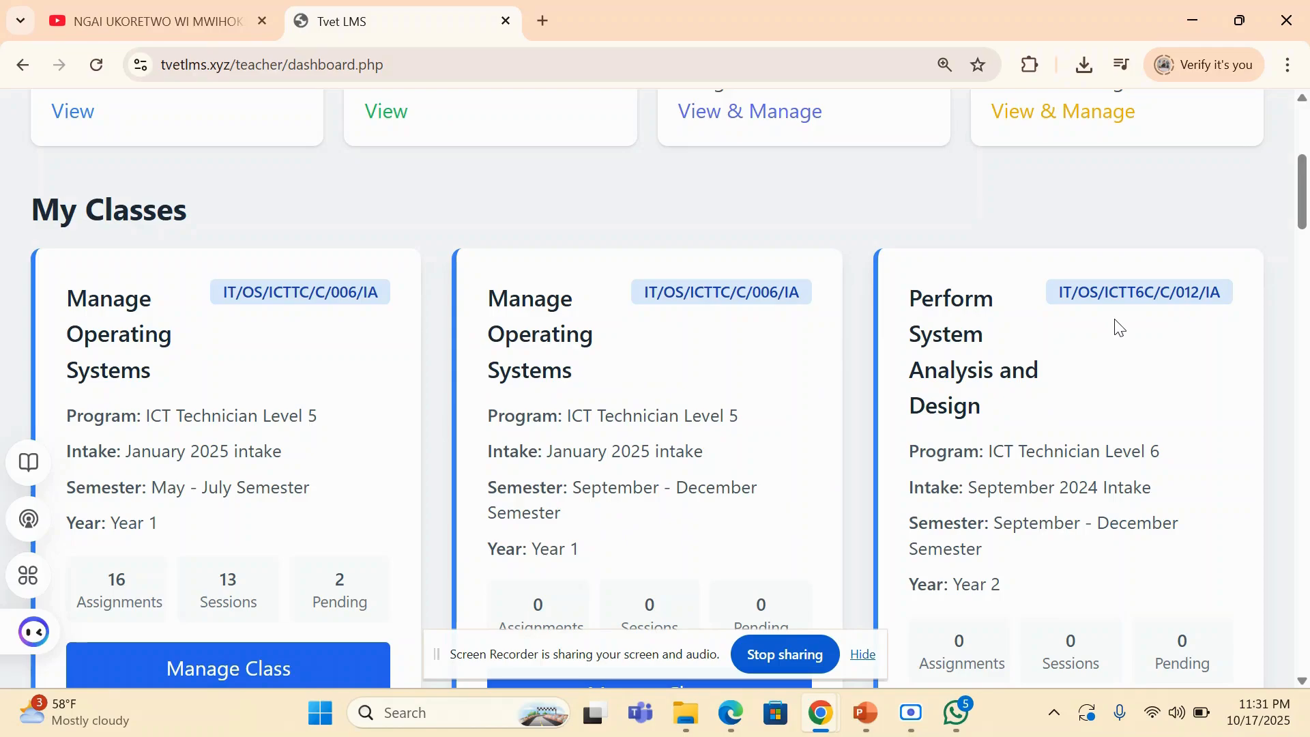
scroll(1120, 328, "down", 4)
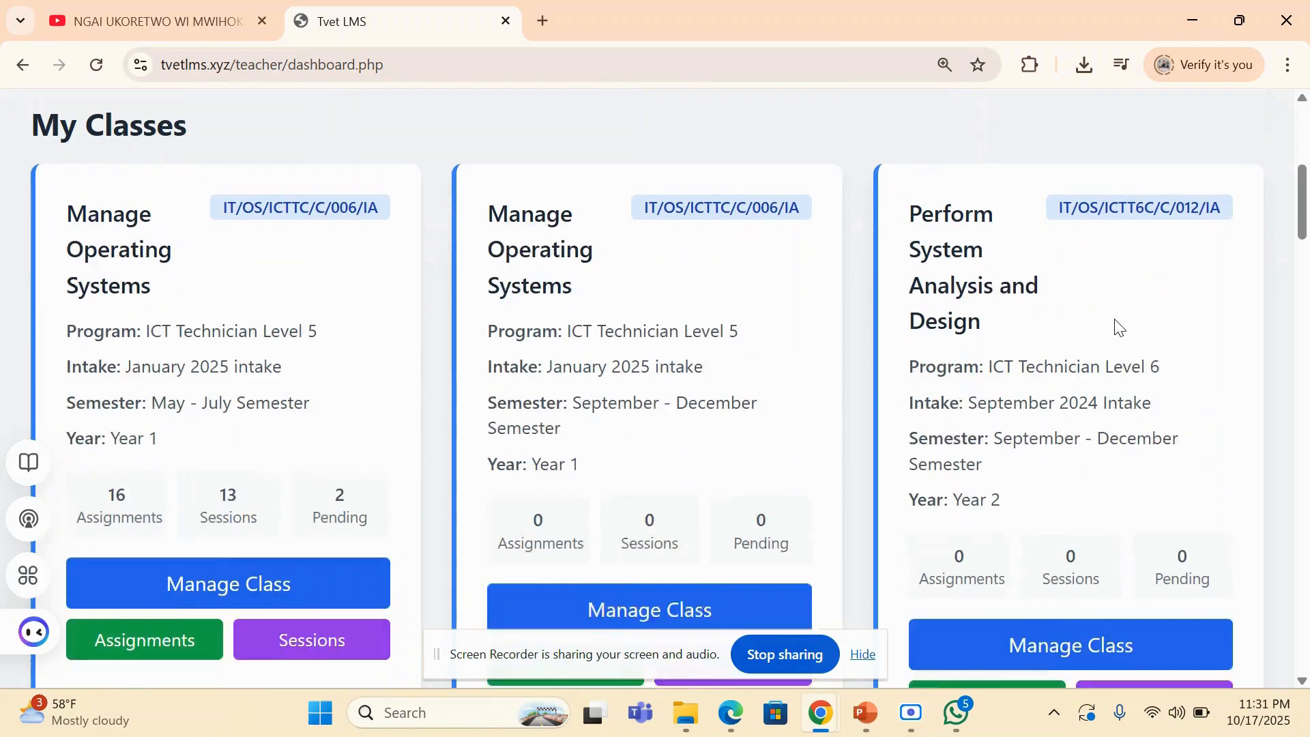
scroll(1119, 328, "down", 1)
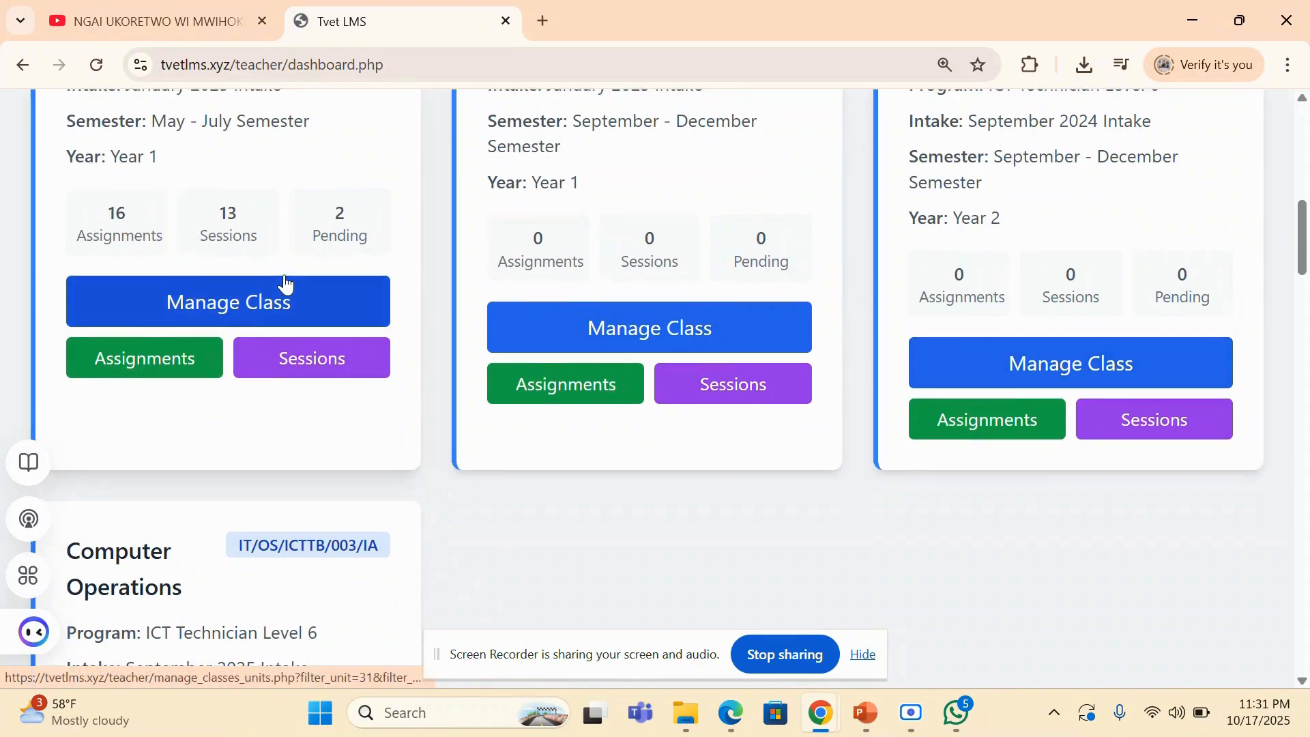
scroll(285, 283, "up", 2)
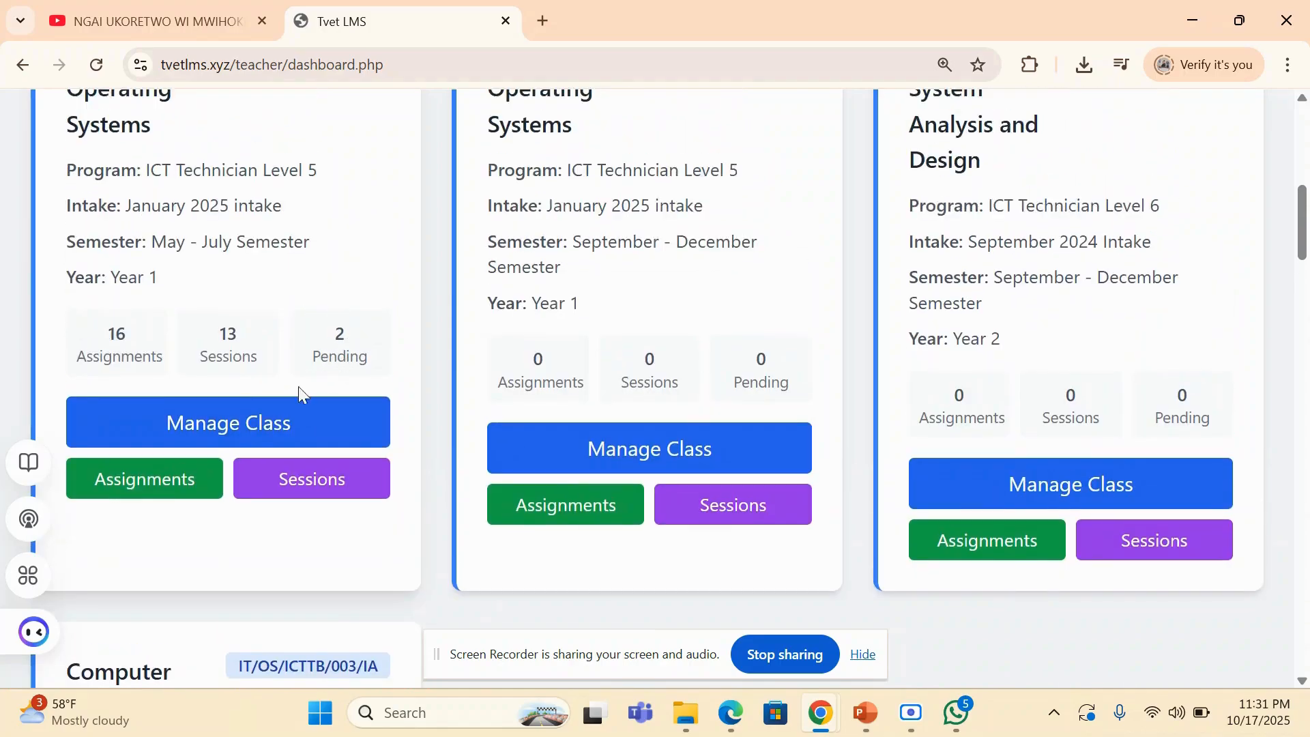
left_click(211, 428)
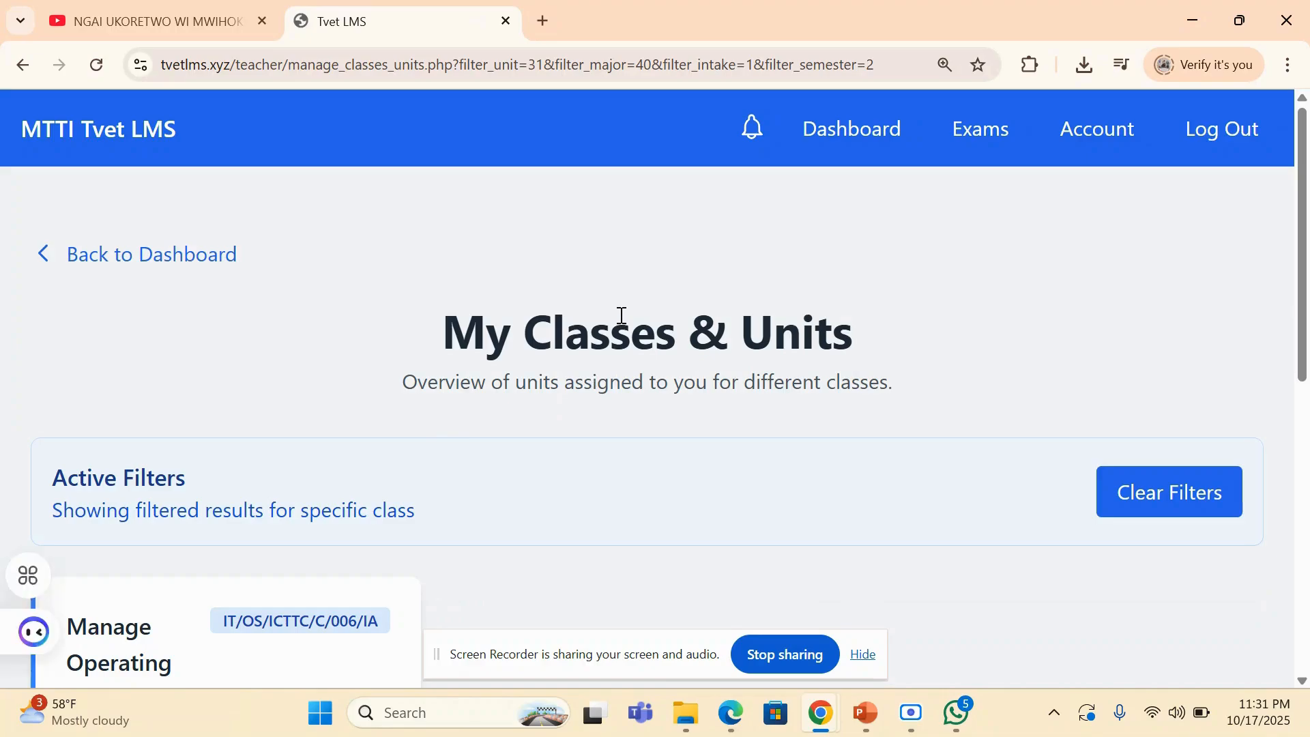
- Open the assignments of the Manage Operating Systems class and look through the titles, types, due dates and maximum marks
scroll(621, 315, "down", 7)
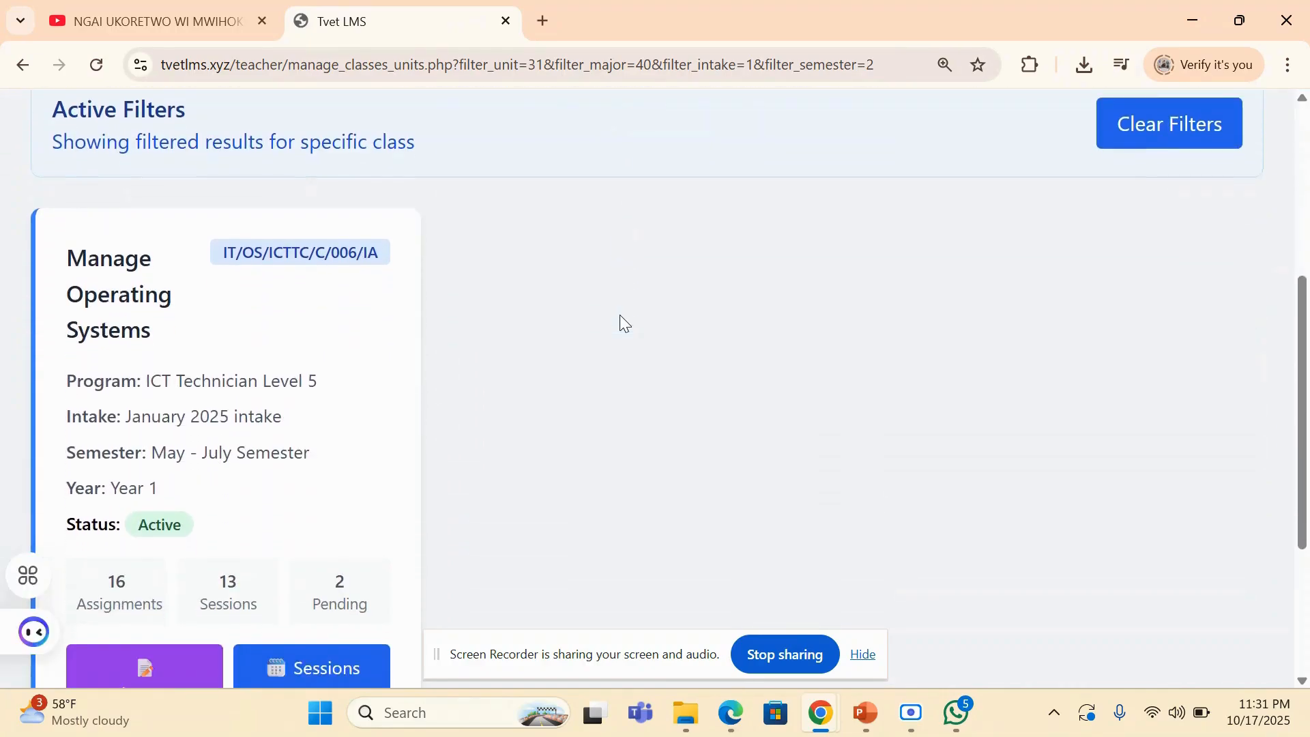
scroll(620, 315, "down", 2)
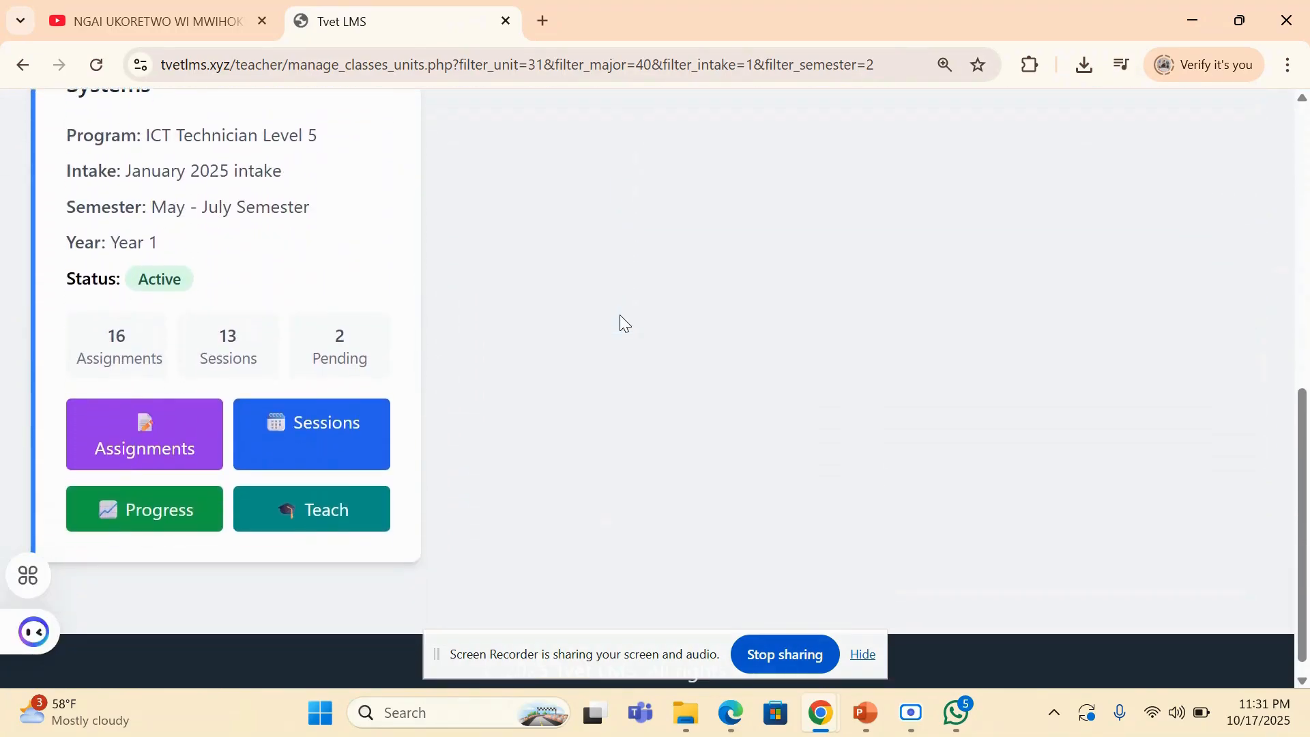
left_click(131, 440)
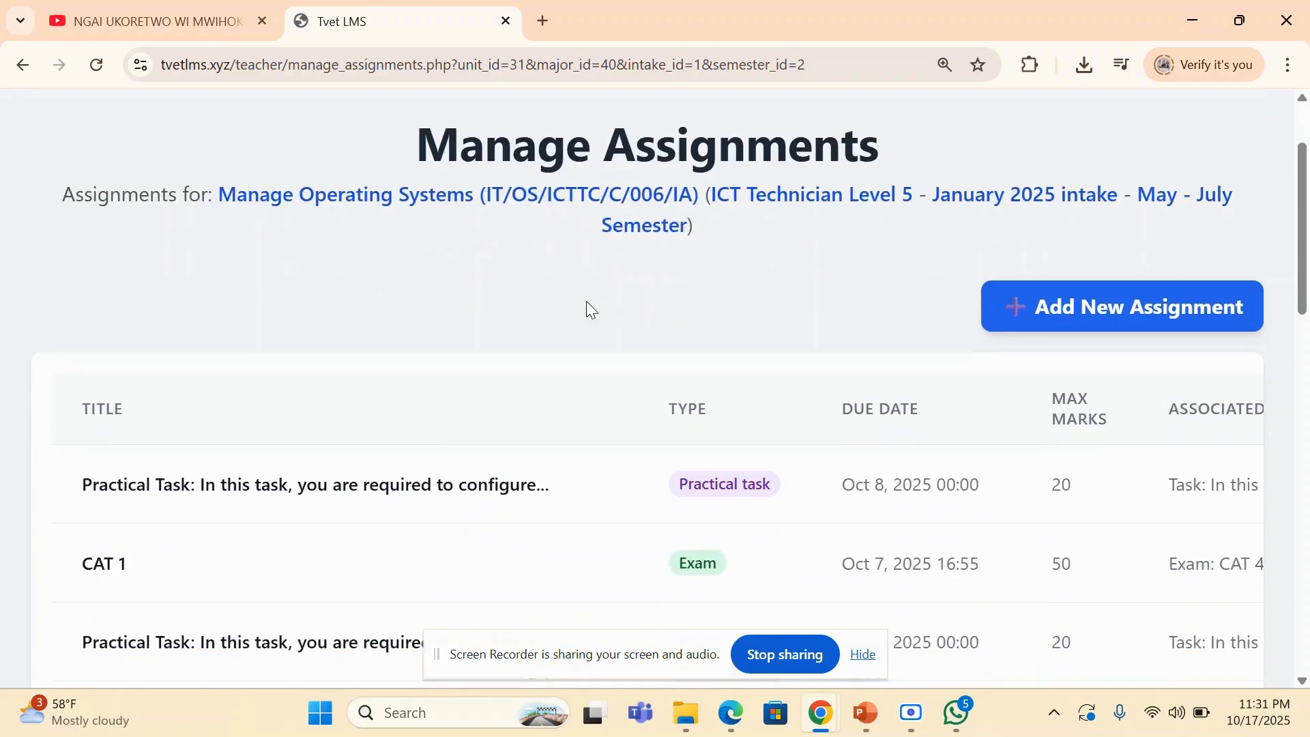
scroll(587, 303, "down", 3)
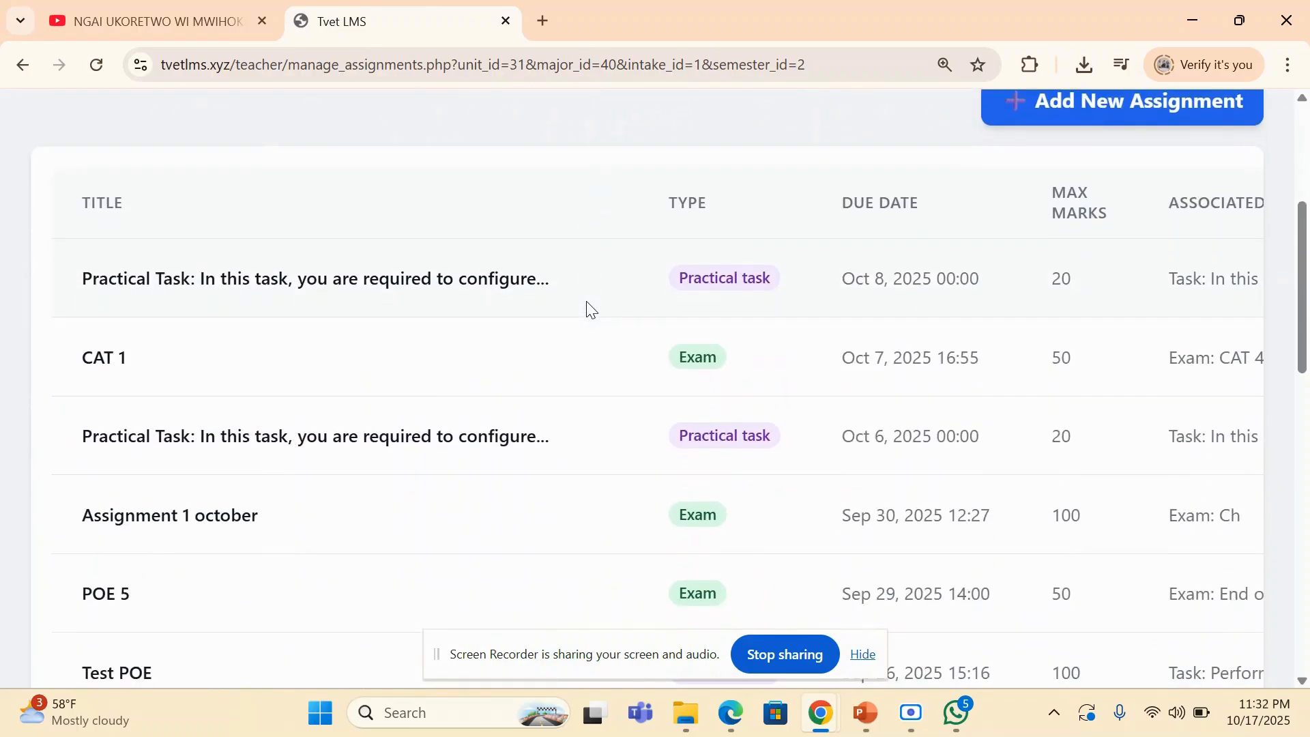
scroll(587, 304, "down", 2)
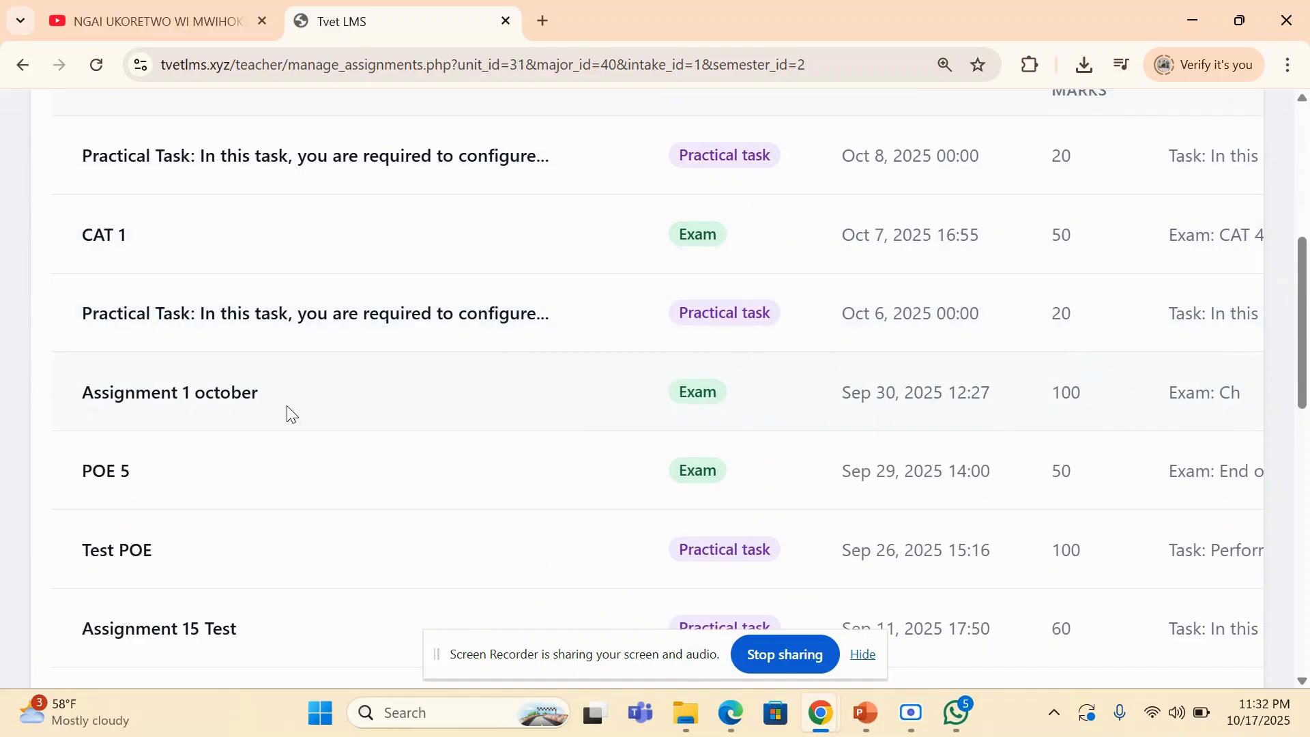
scroll(355, 410, "down", 7)
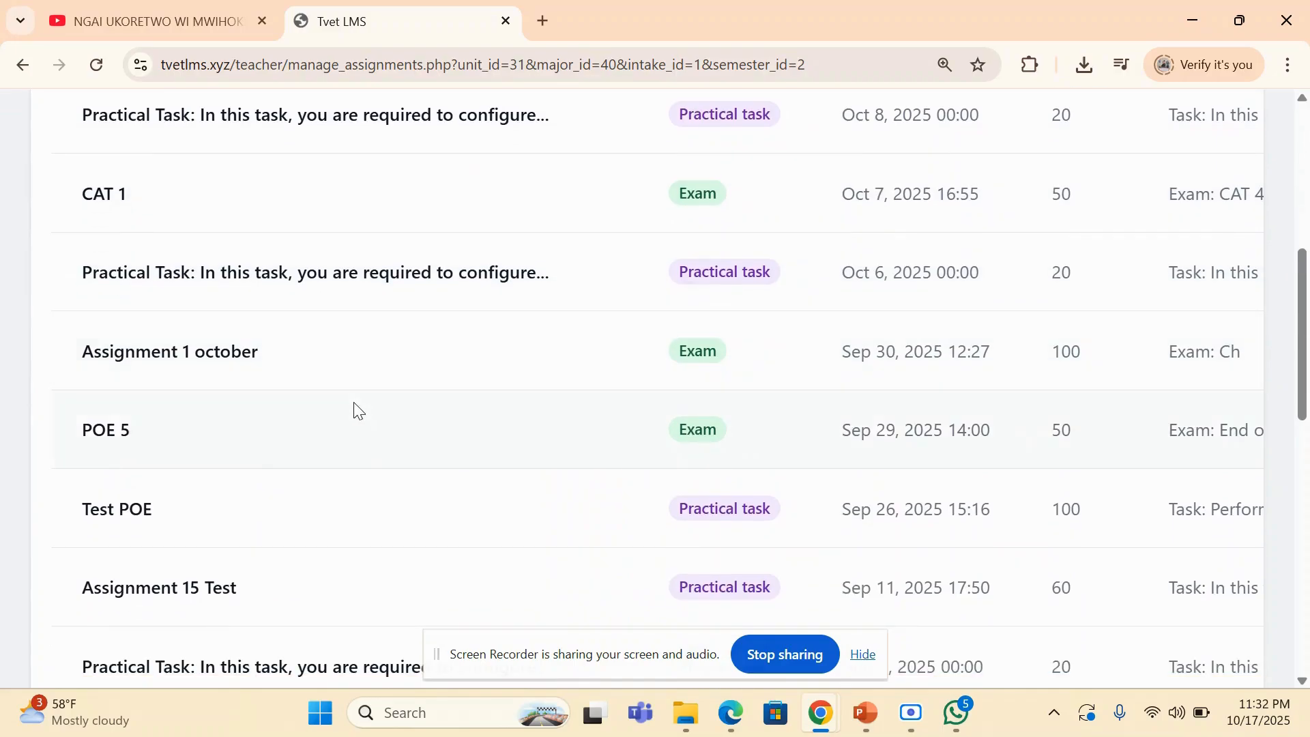
scroll(355, 409, "up", 12)
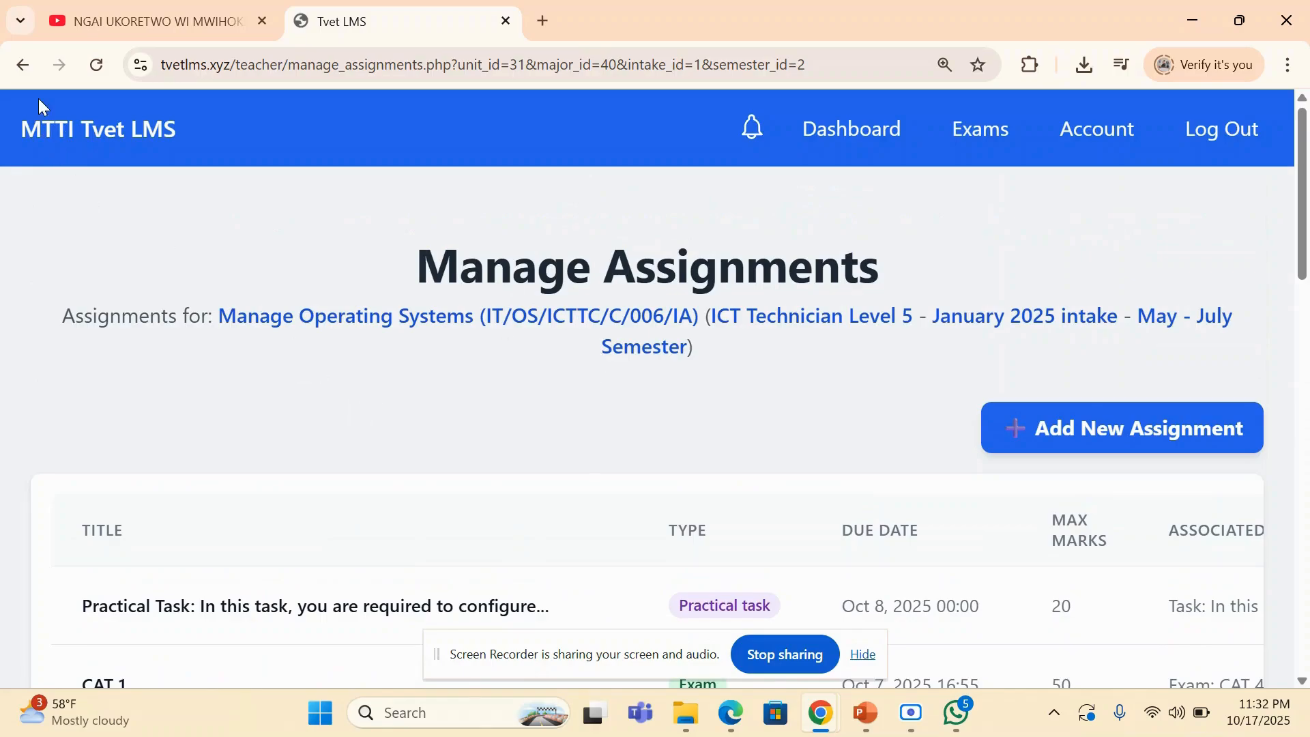
- Go back to the Manage Operating Systems class and view its student progress overview
left_click(24, 66)
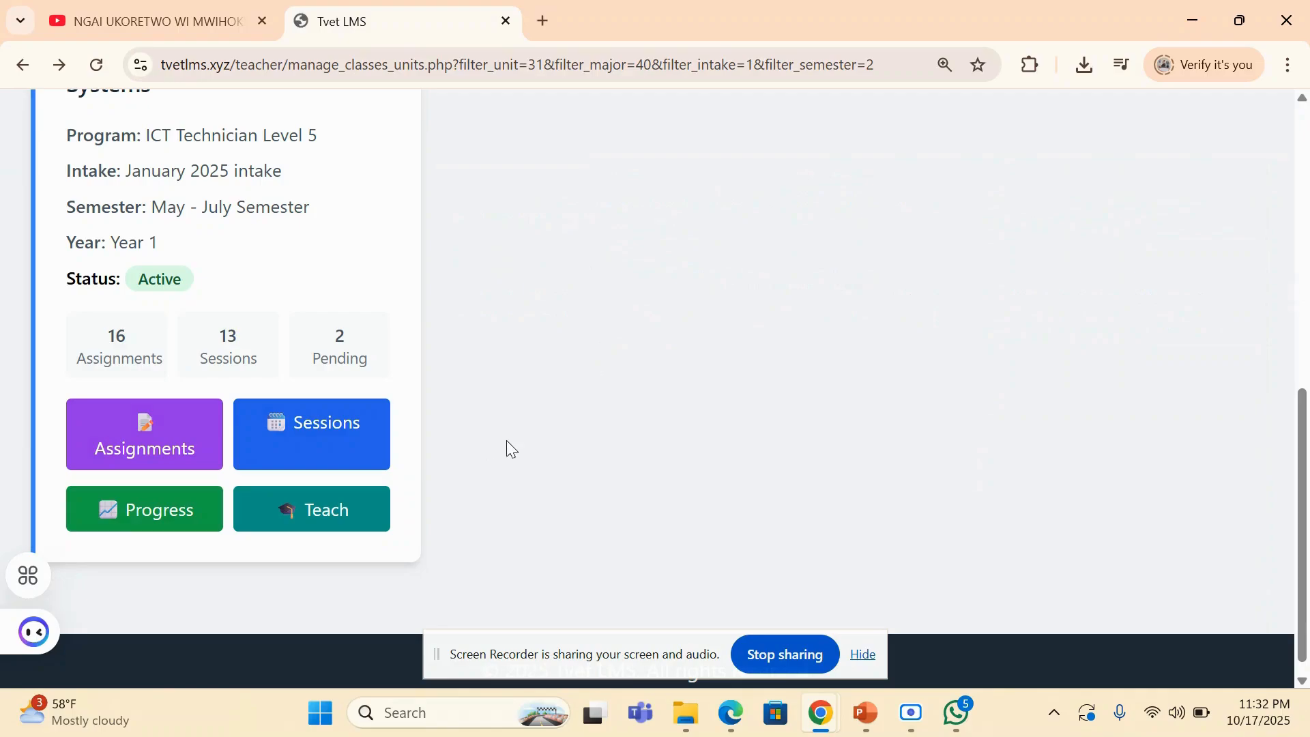
left_click(161, 525)
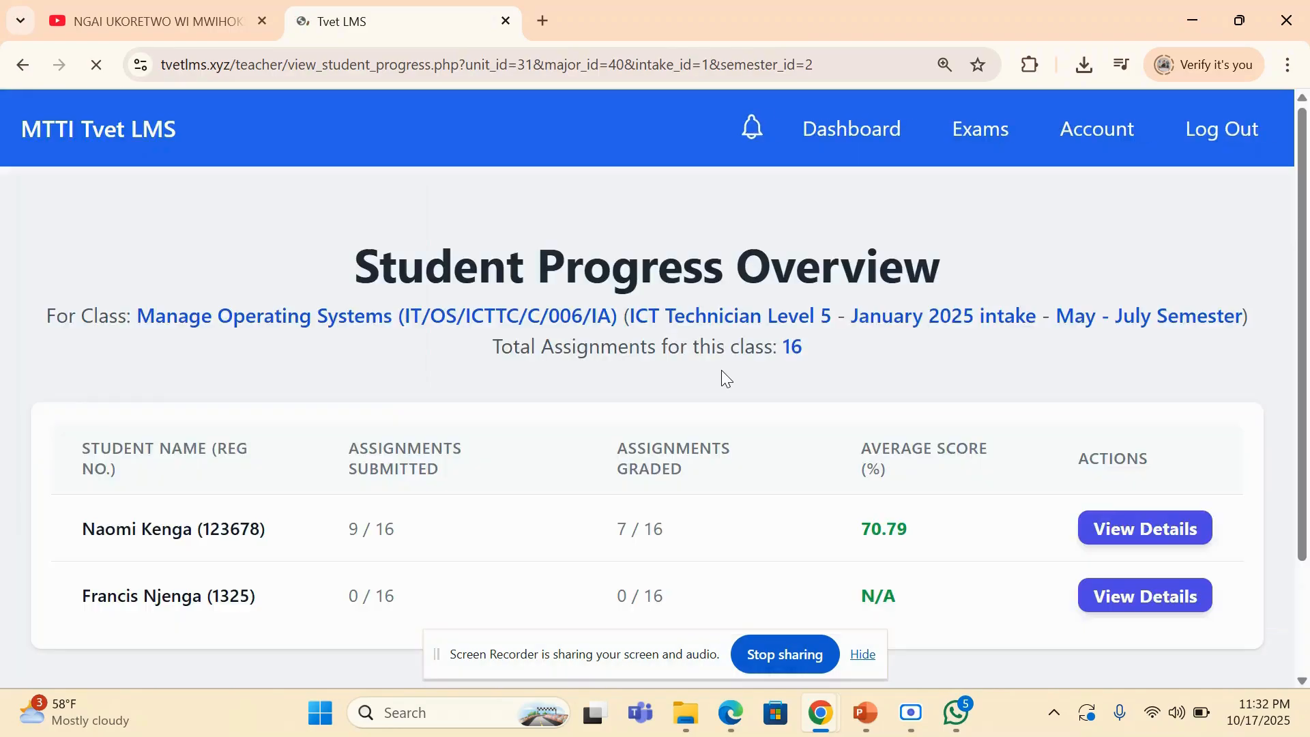
scroll(722, 370, "down", 1)
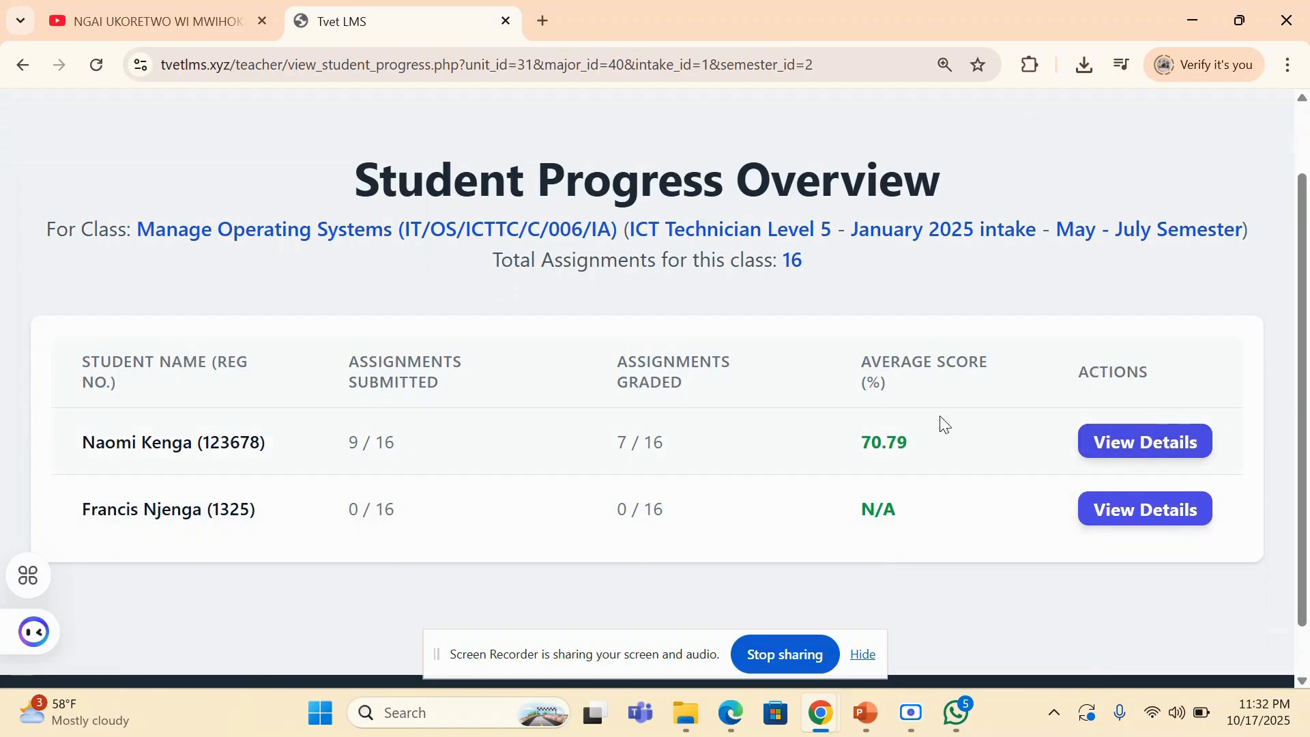
- Review the first student's detailed progress on each assignment, including submission statuses, and return to the student progress overview
left_click(1113, 450)
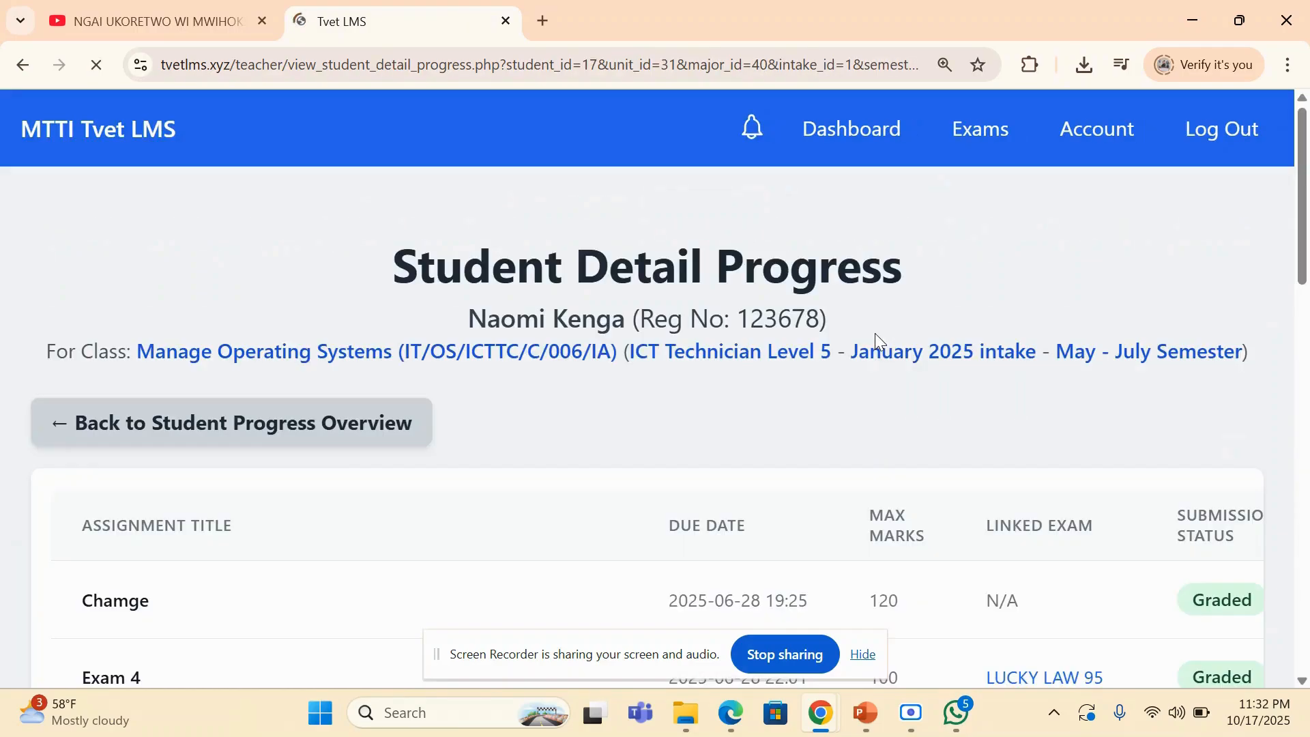
scroll(875, 333, "down", 5)
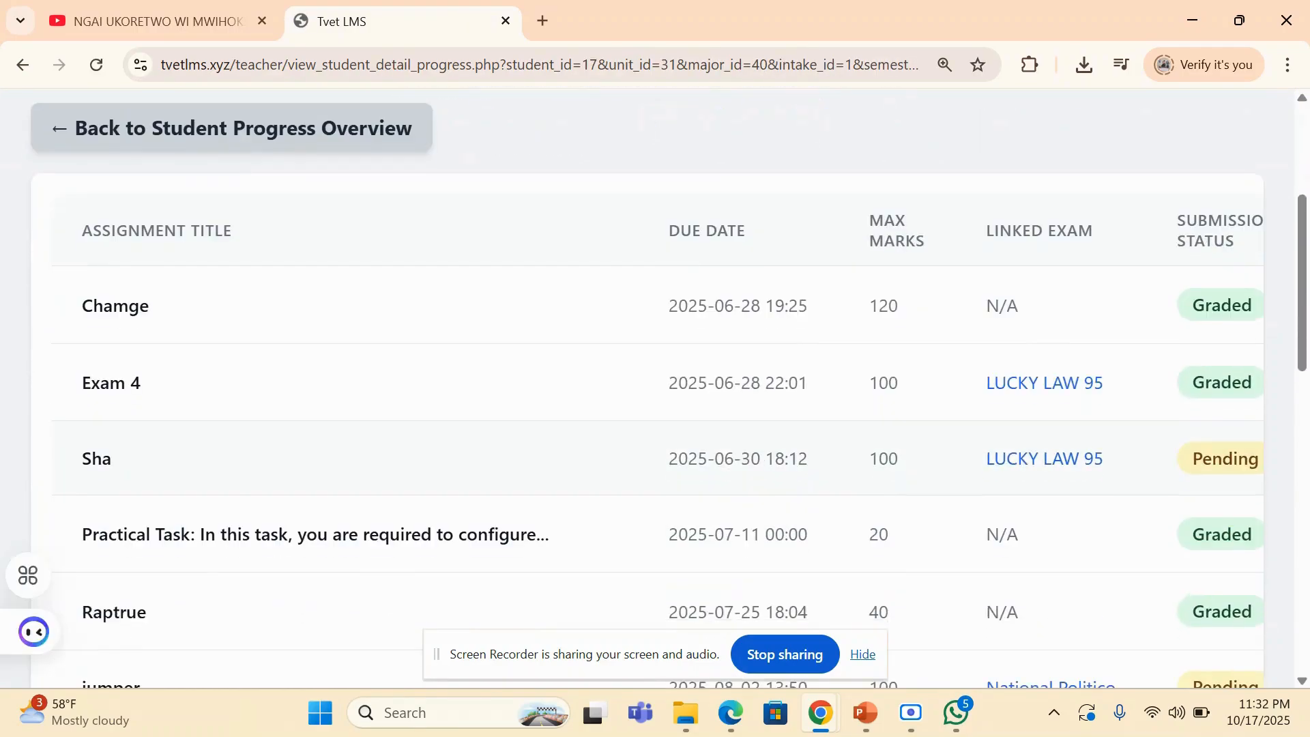
scroll(655, 387, "down", 6)
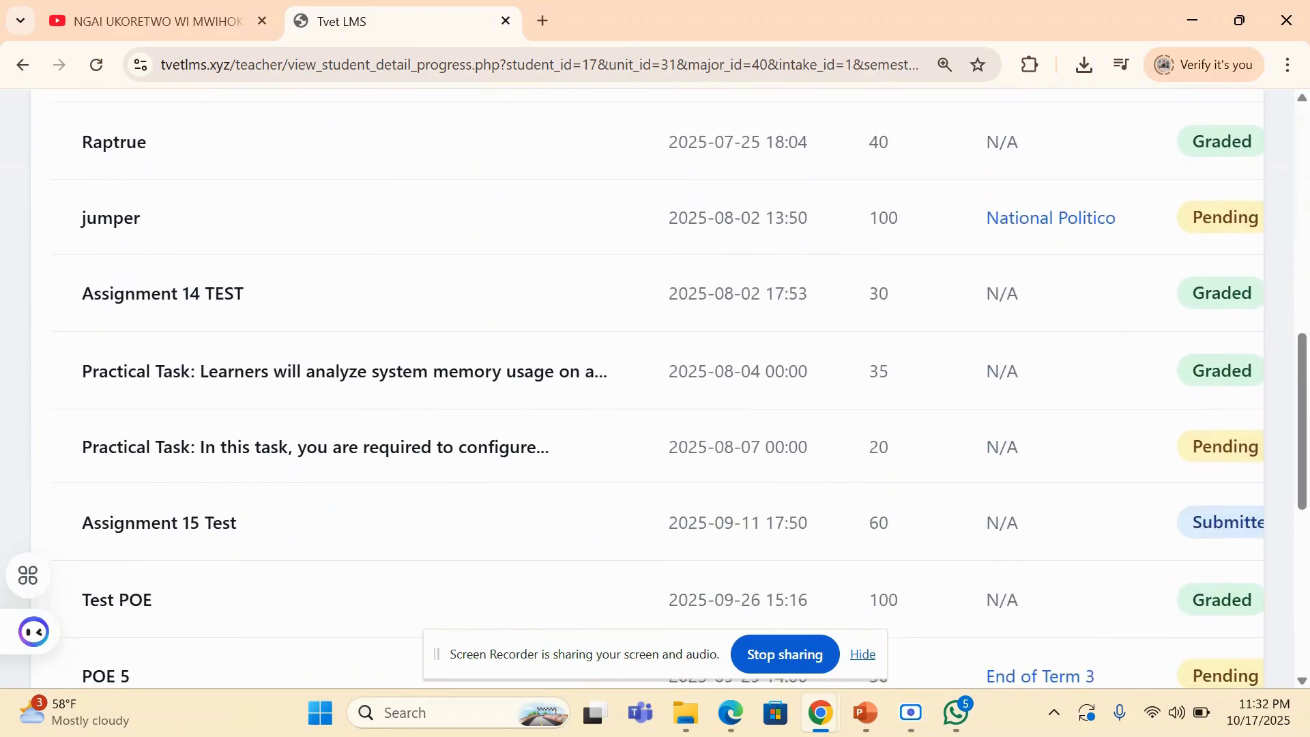
scroll(655, 387, "down", 6)
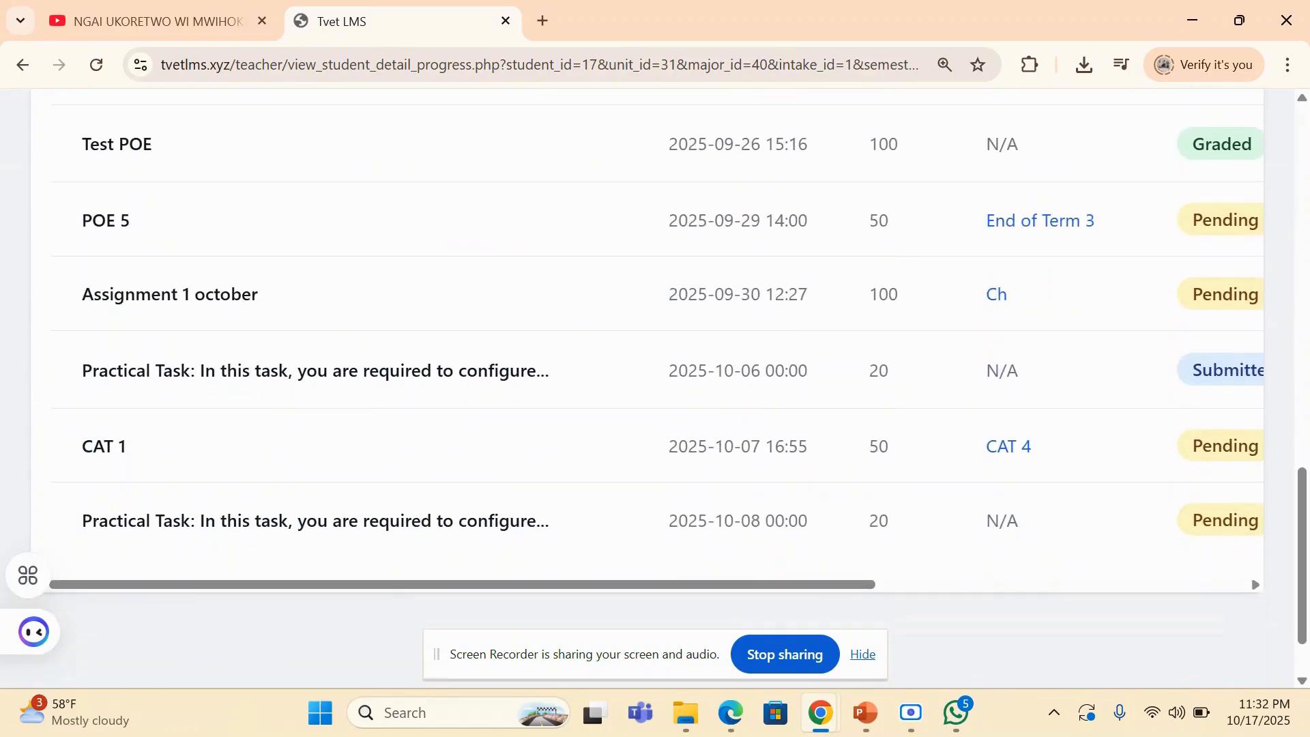
scroll(655, 368, "up", 2)
scroll(655, 368, "down", 4)
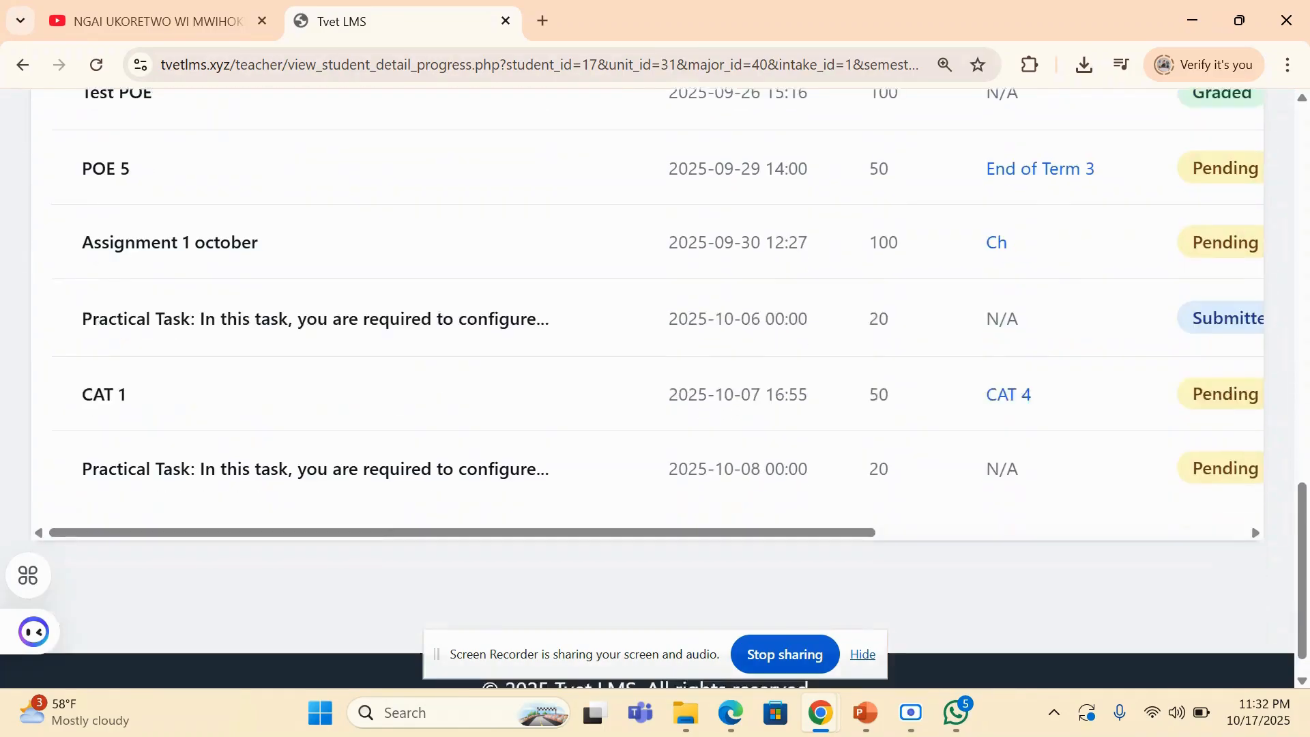
scroll(655, 388, "up", 7)
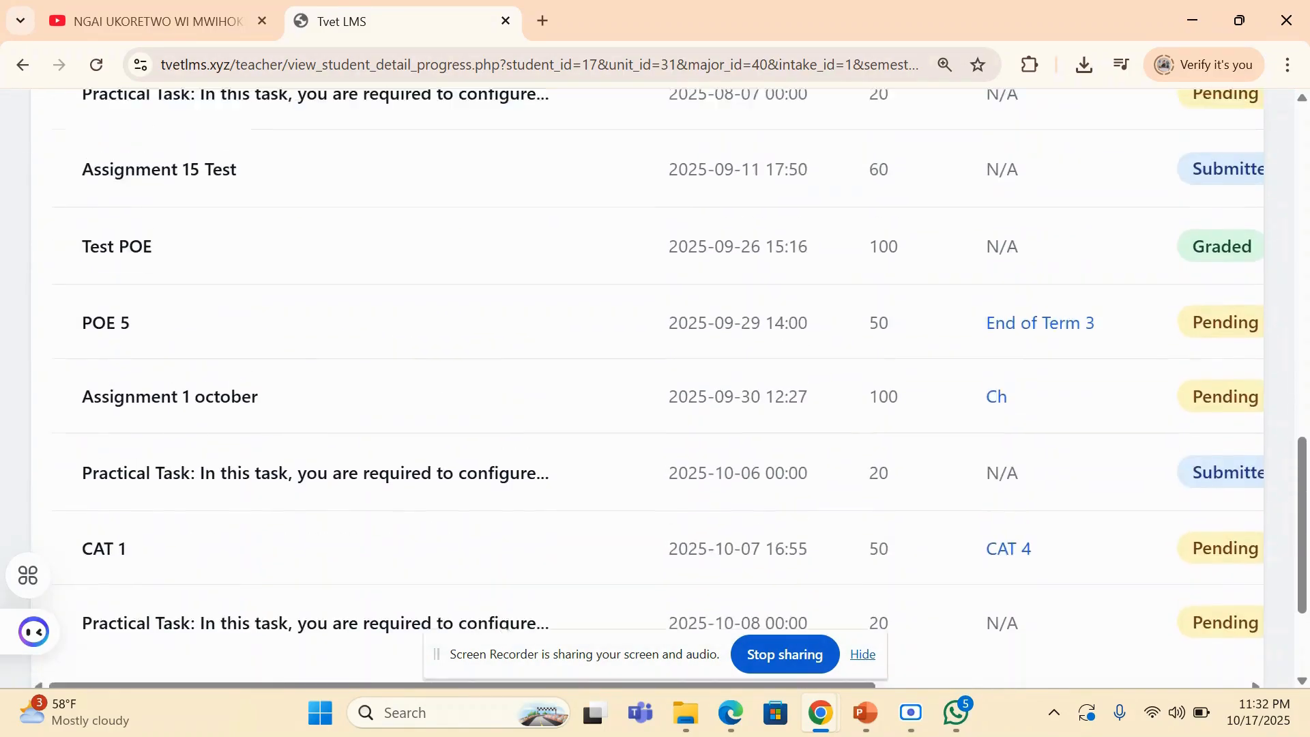
scroll(655, 387, "up", 8)
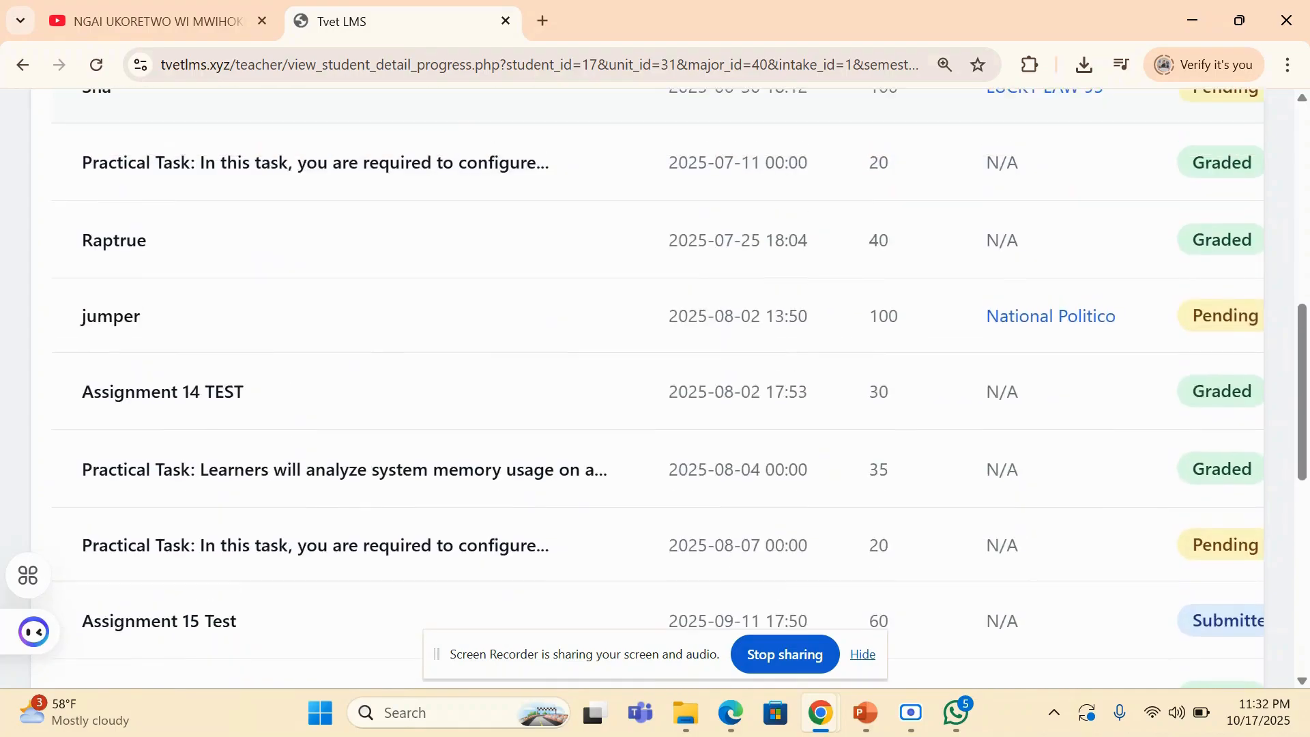
scroll(655, 387, "up", 1)
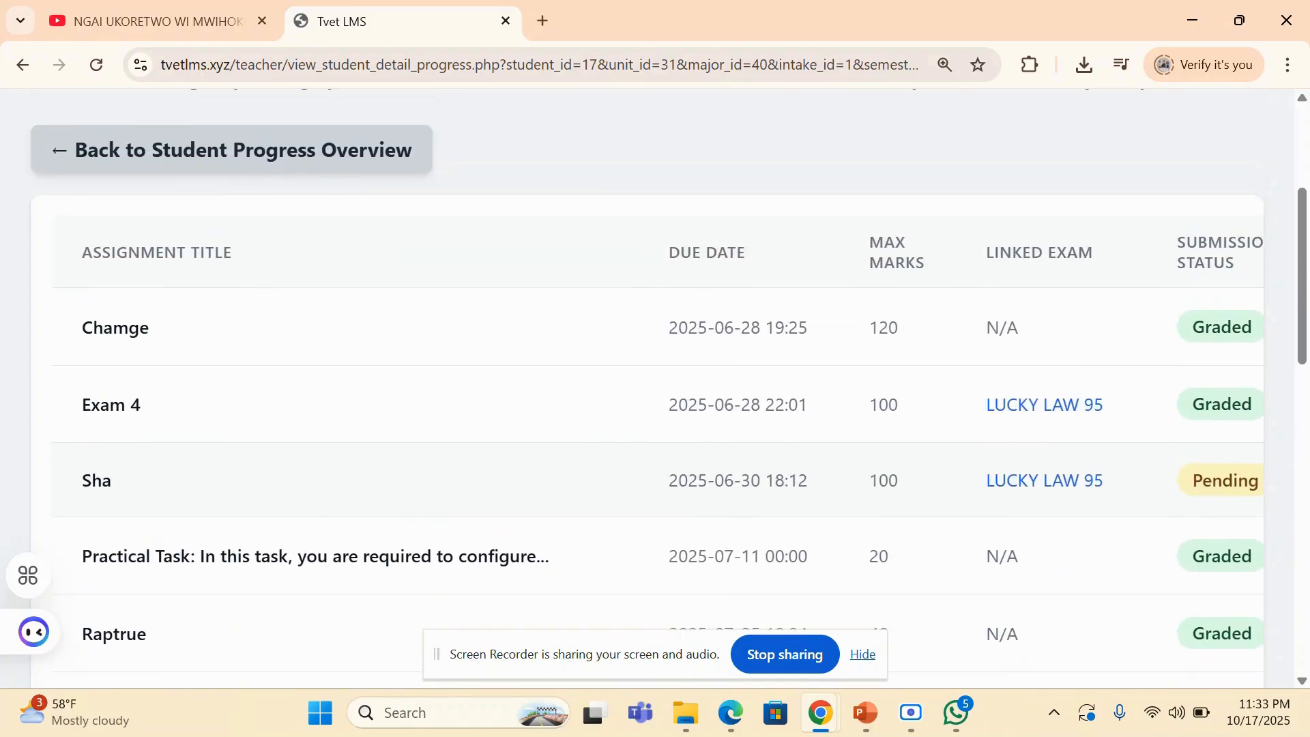
left_click(231, 149)
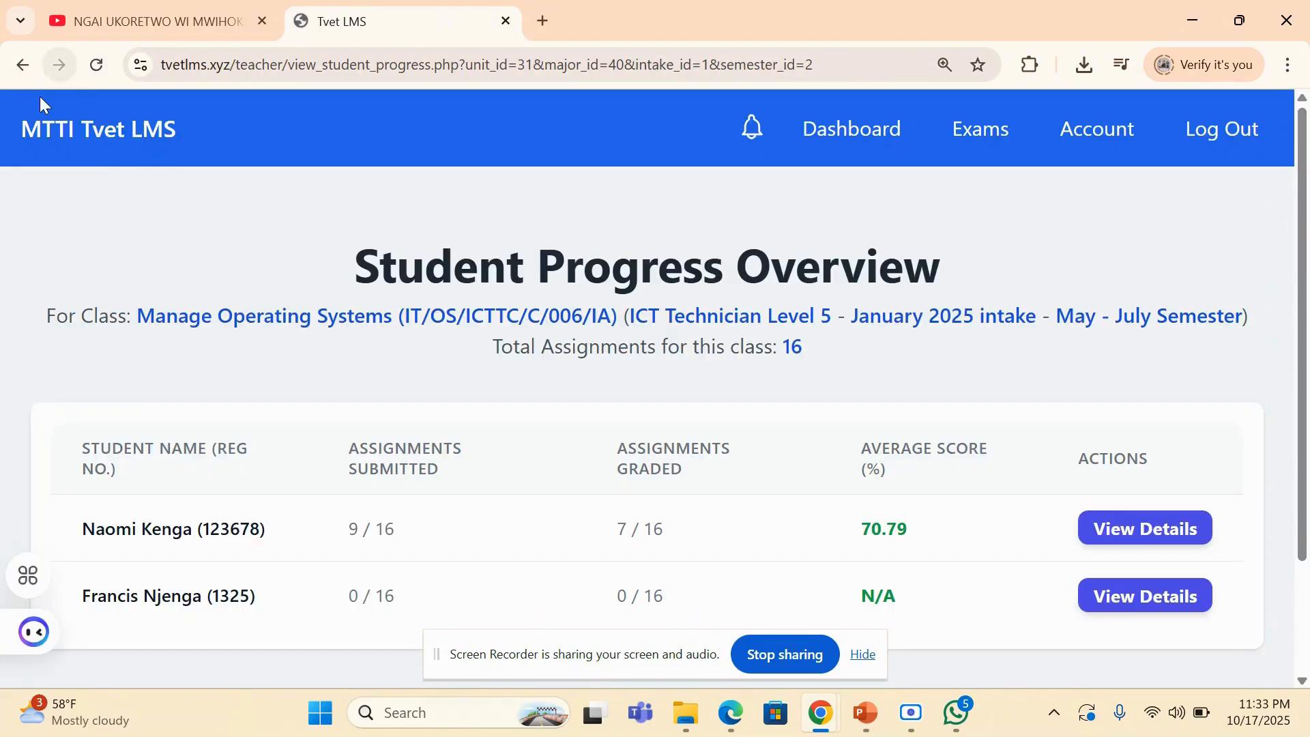
- Return to the teacher dashboard and open the form for creating an exam from the Exam Management section
left_click(15, 66)
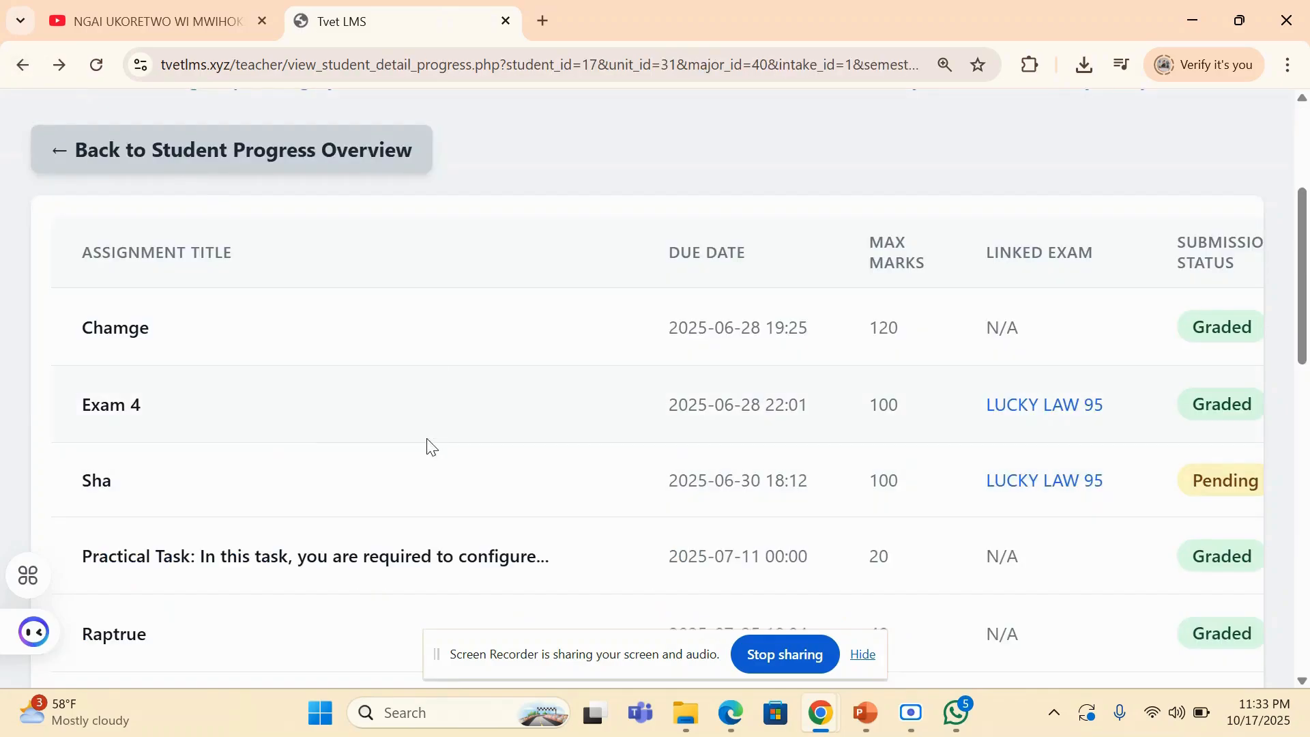
scroll(432, 341, "up", 4)
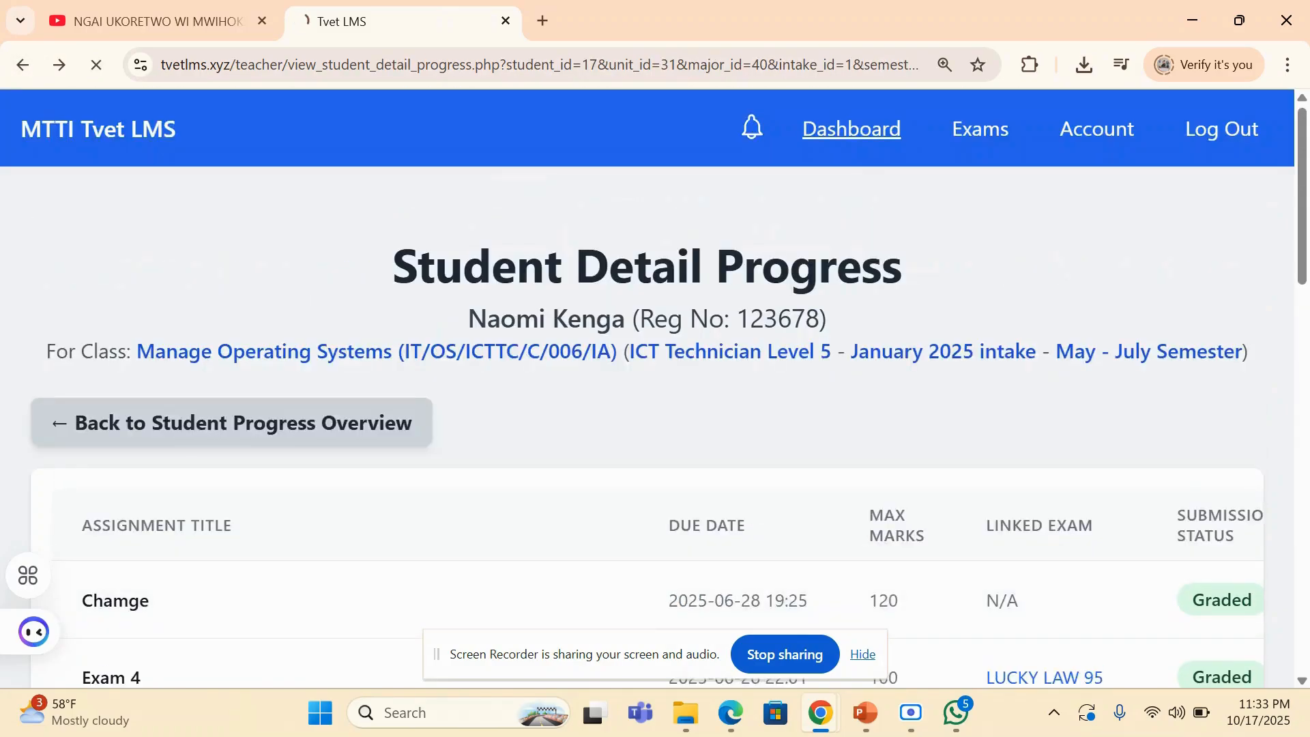
left_click(851, 129)
scroll(655, 382, "down", 3)
scroll(728, 303, "down", 5)
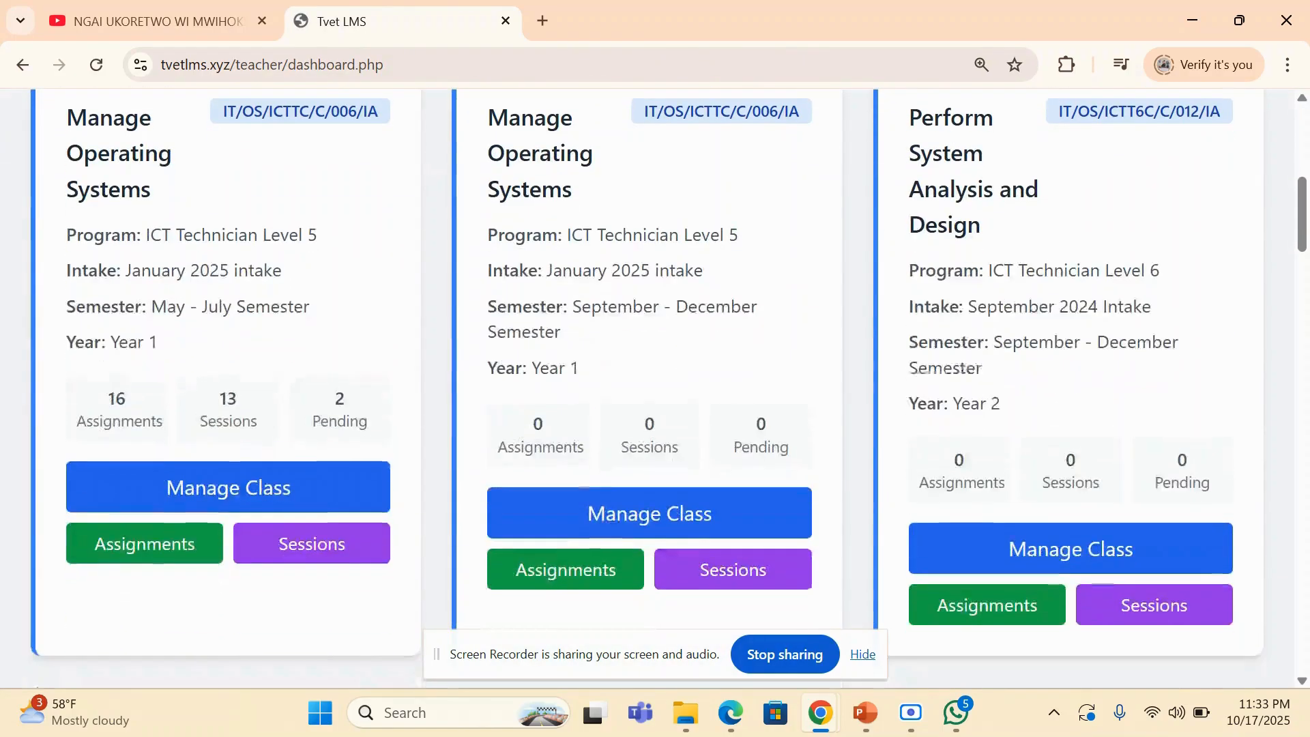
left_click_drag(1304, 217, 1305, 359)
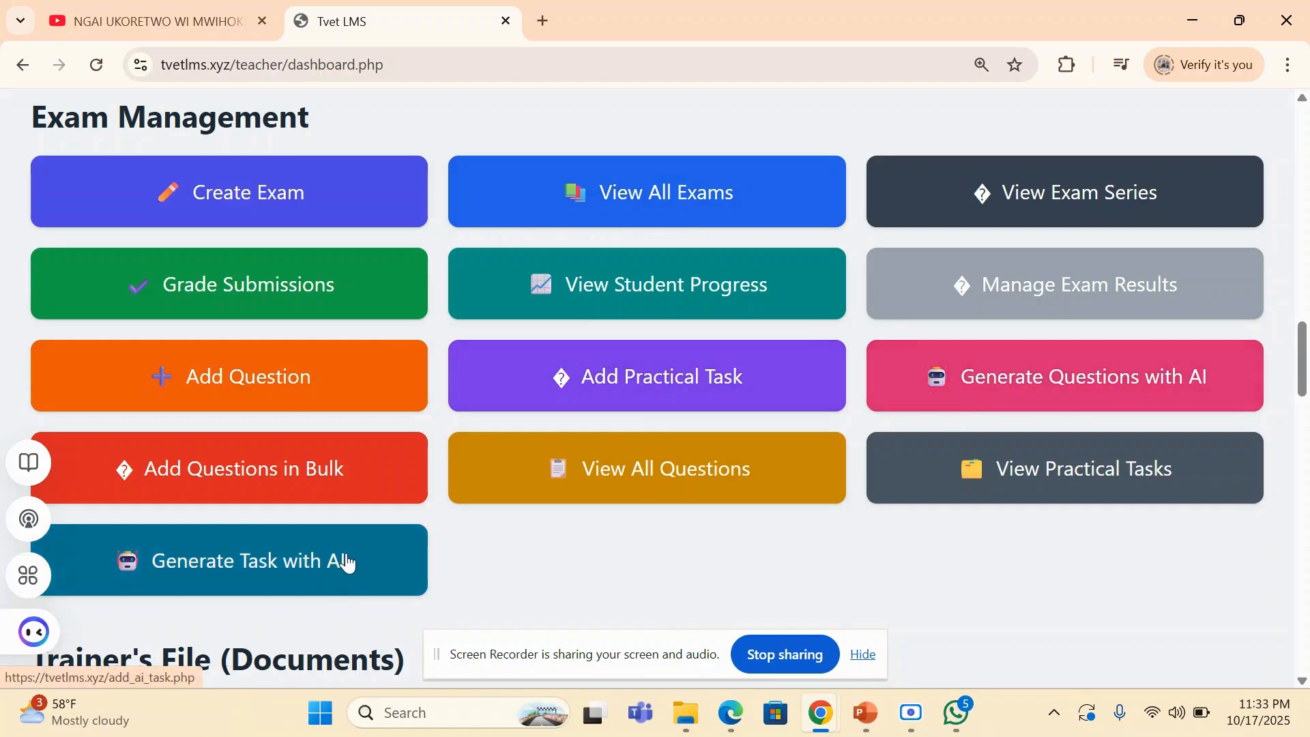
left_click(286, 194)
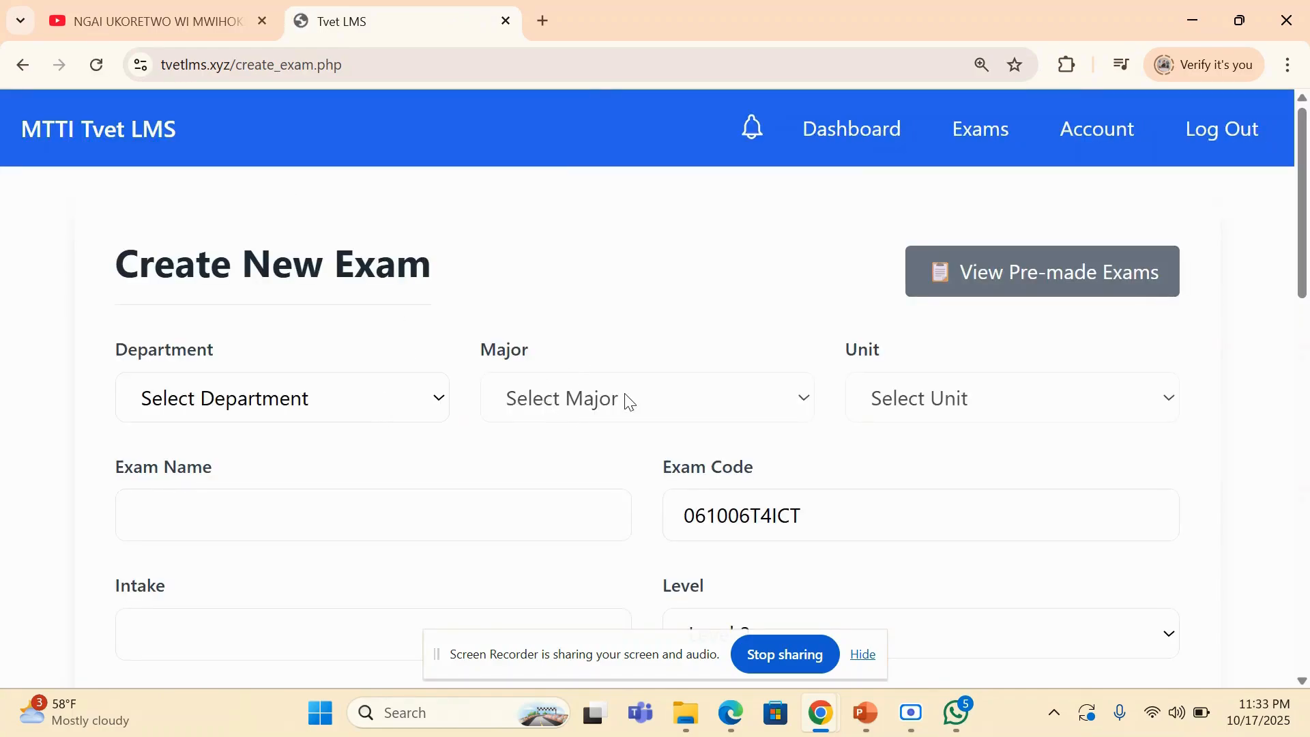
- Set the new exam's department to Computer Studies/ICT and its major to ICT Technician Level 5
left_click(364, 403)
left_click(329, 225)
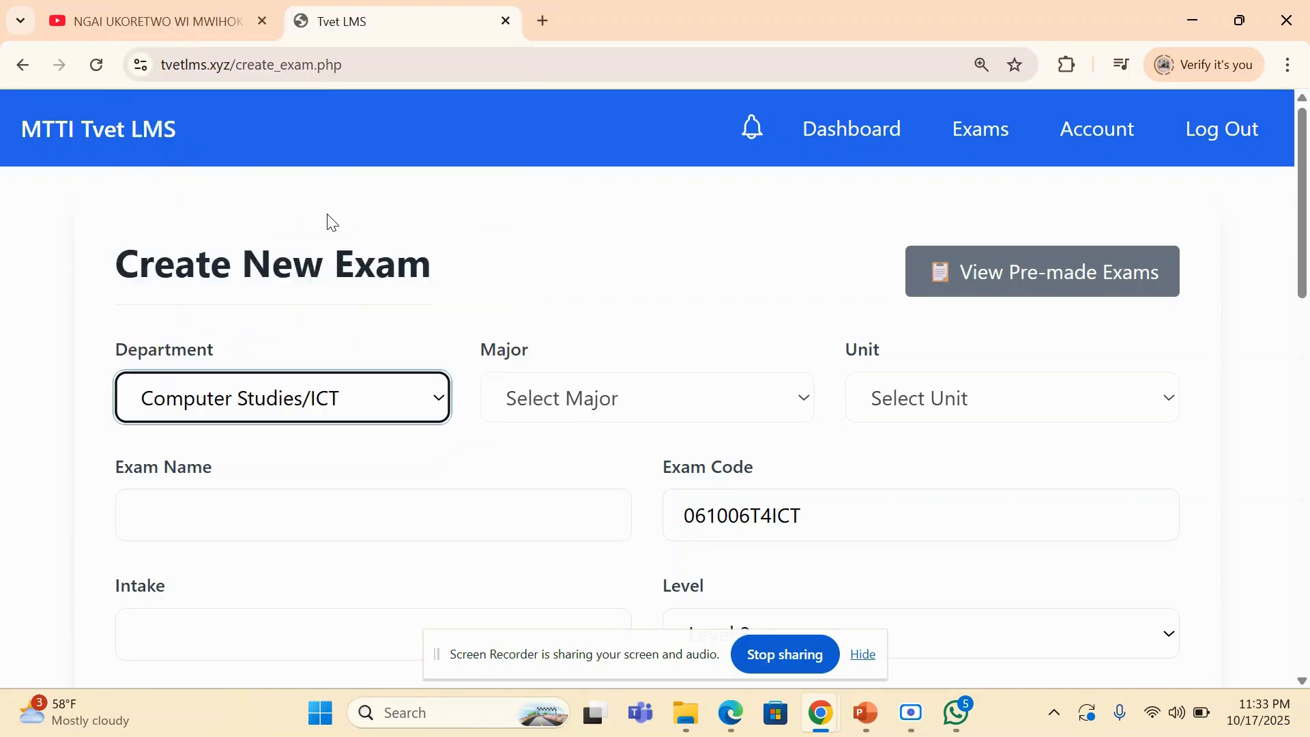
left_click(662, 395)
scroll(654, 312, "down", 1)
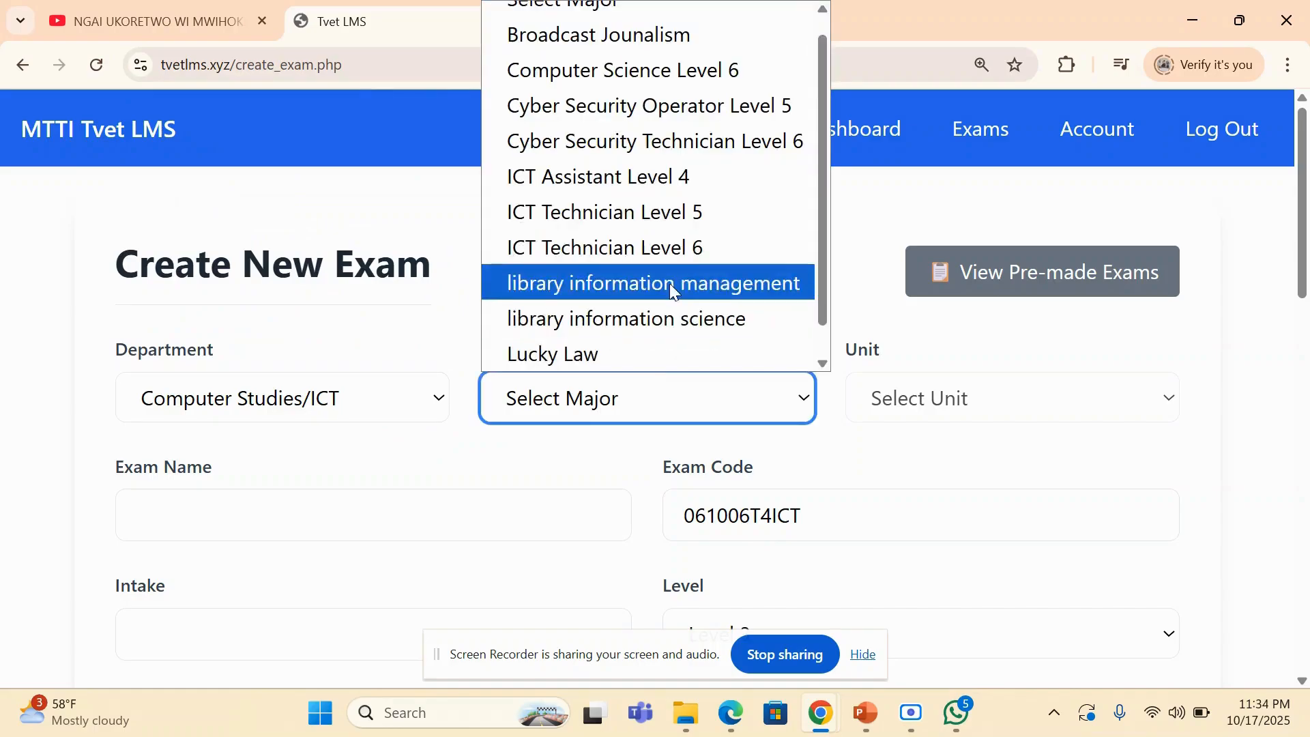
left_click(665, 217)
- Set the new exam's unit to Manage Operating Systems
left_click(910, 404)
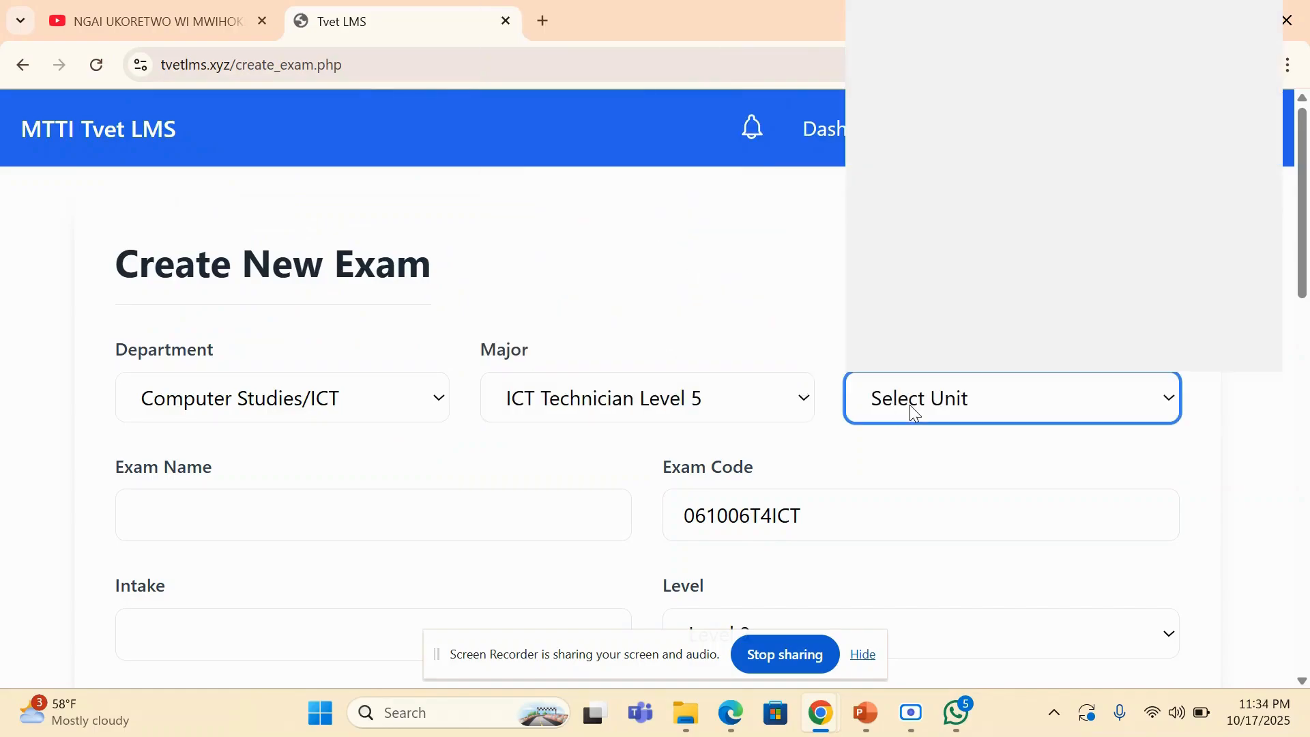
scroll(921, 316, "down", 1)
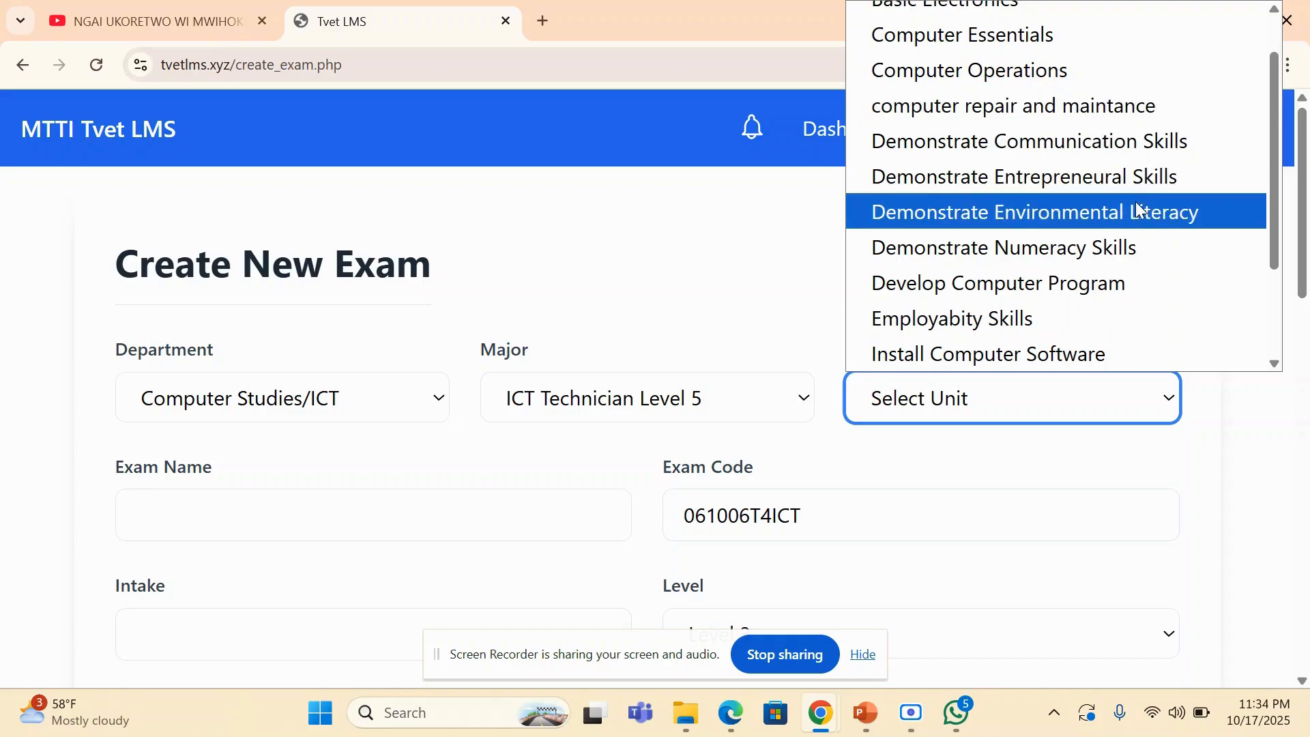
scroll(1270, 133, "down", 2)
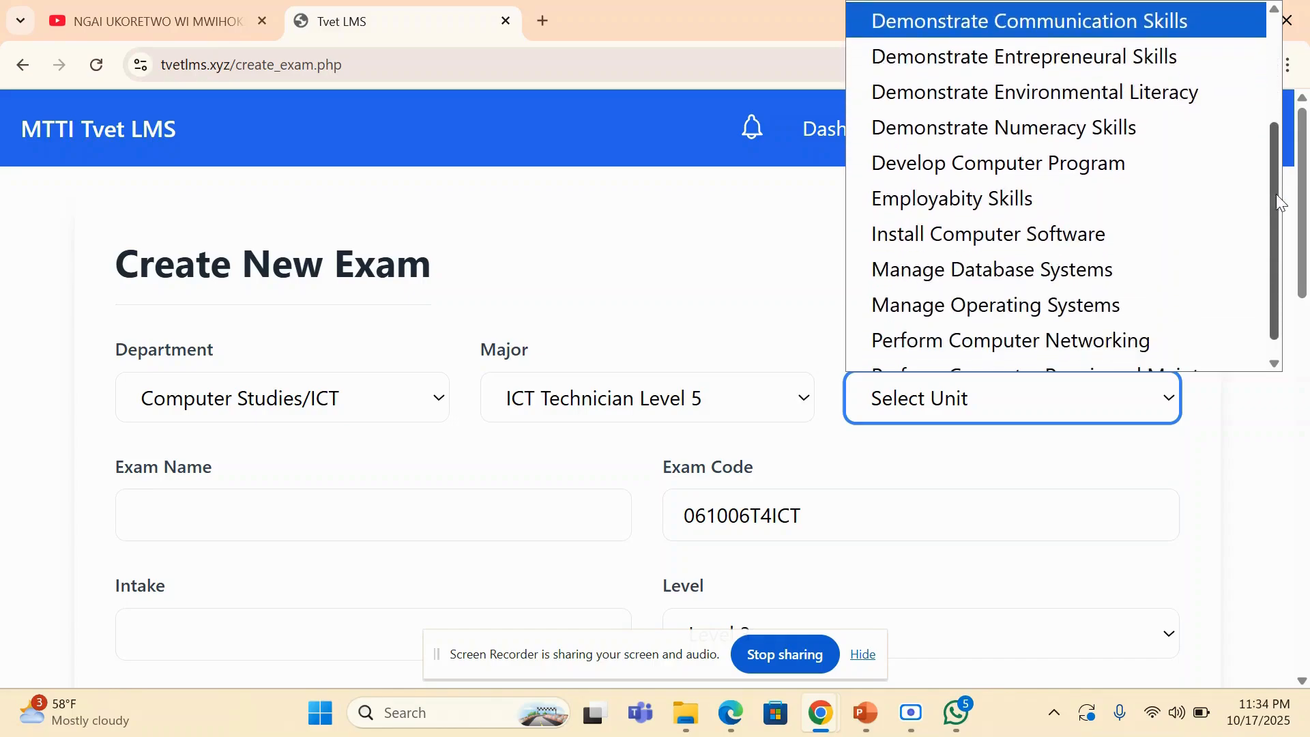
left_click(934, 298)
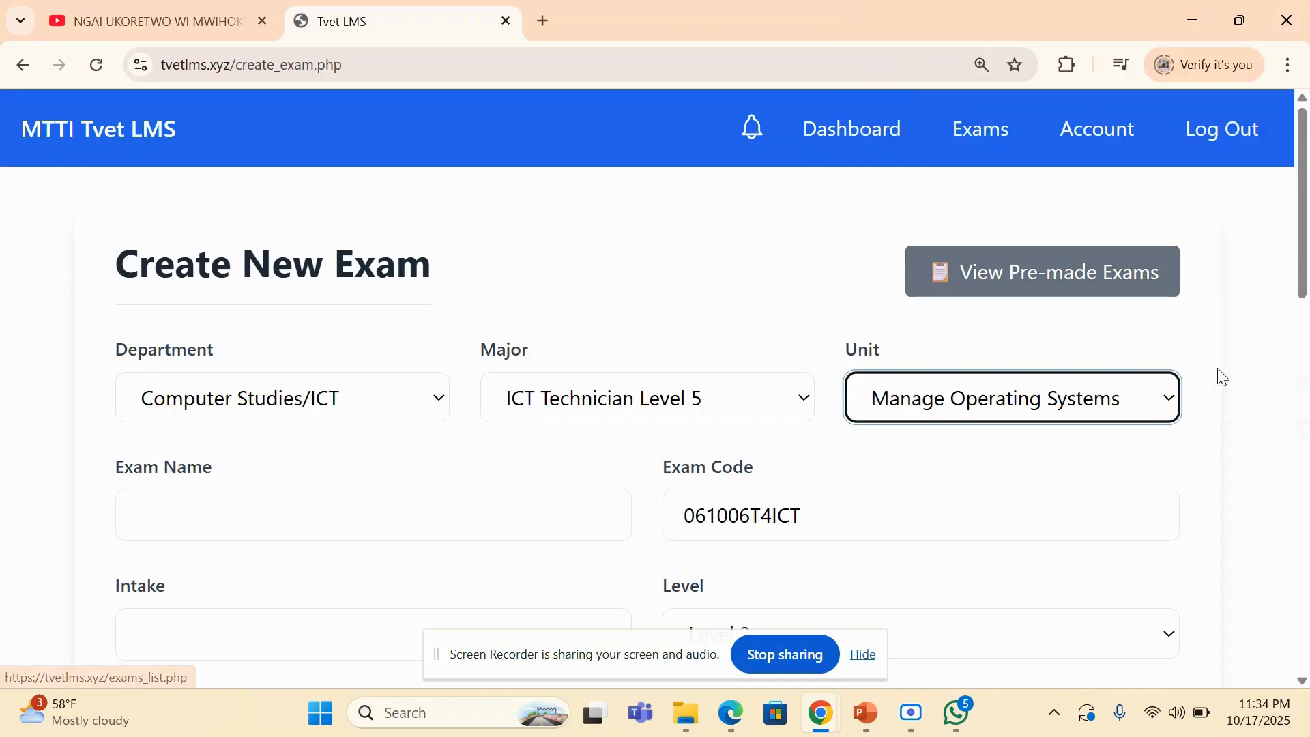
- Name the new exam CAT 2
scroll(1305, 259, "down", 3)
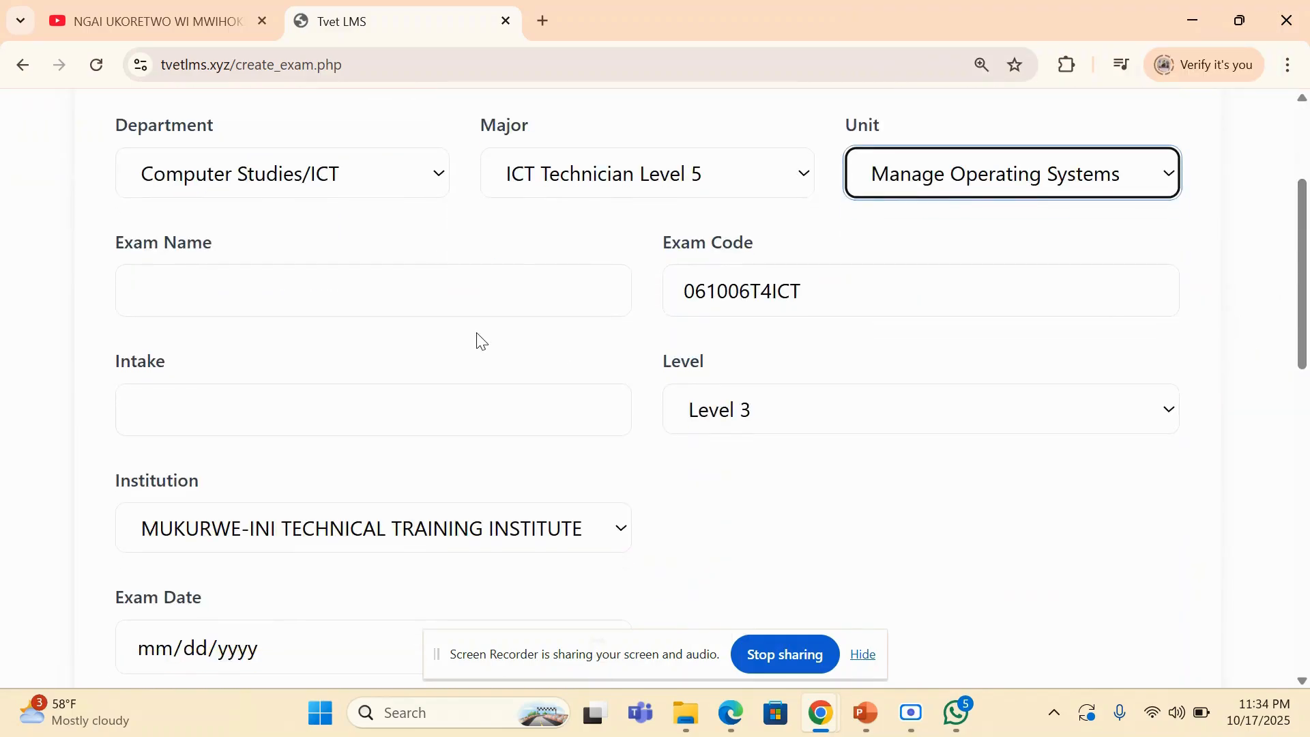
left_click(304, 286)
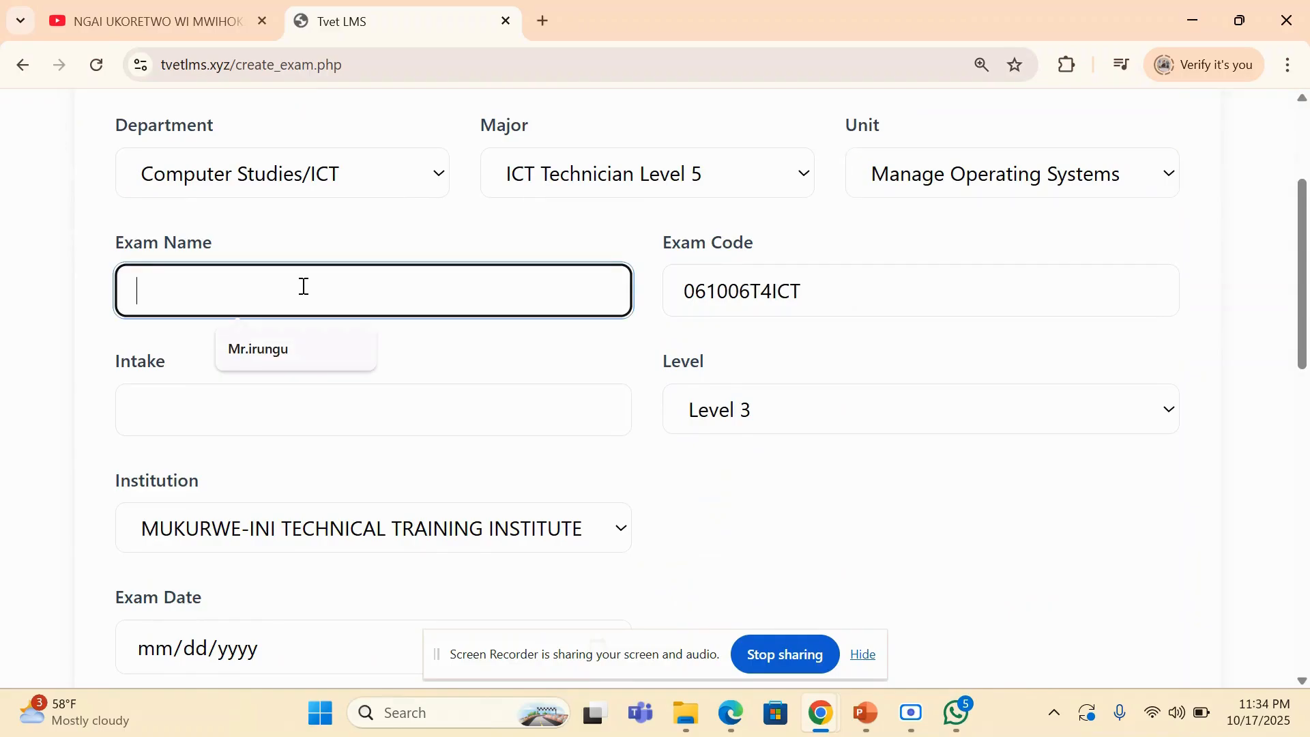
type("CAT @")
key("BackSpace")
type("2")
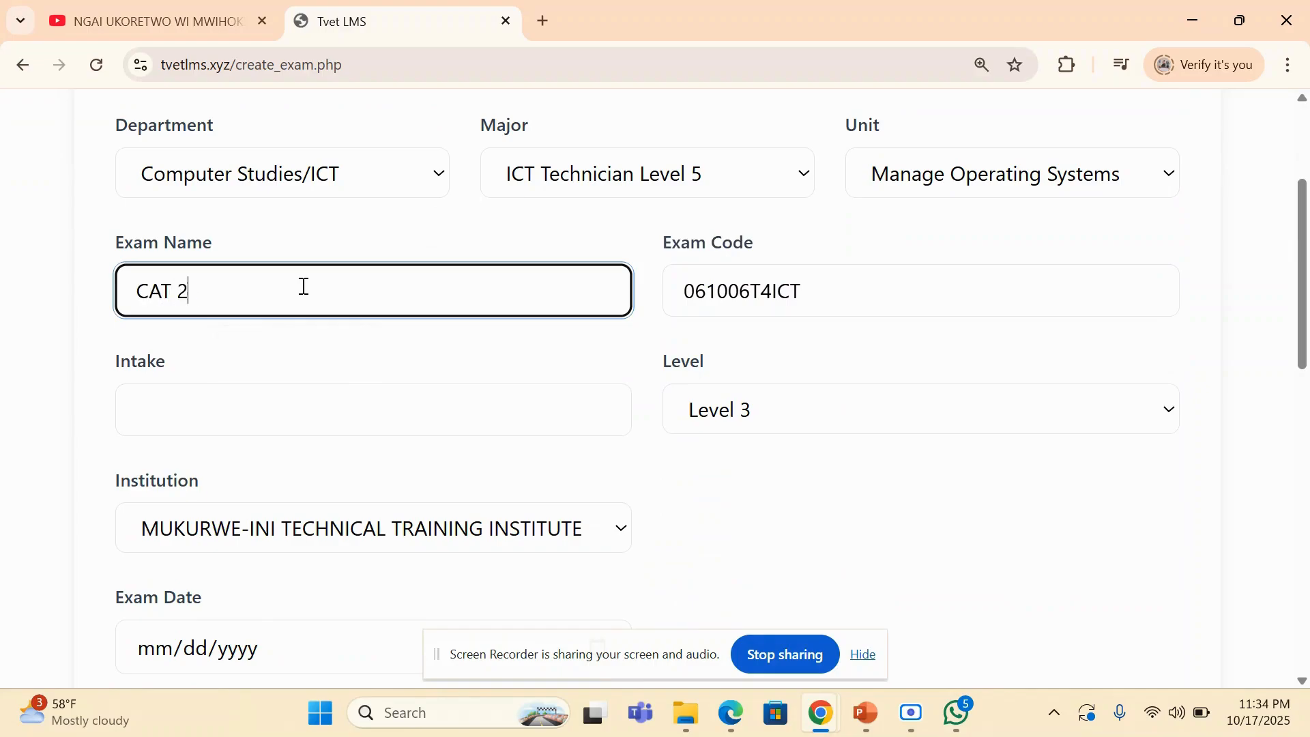
- Set the exam's intake to 239/245 and its level to Level 5
left_click(285, 407)
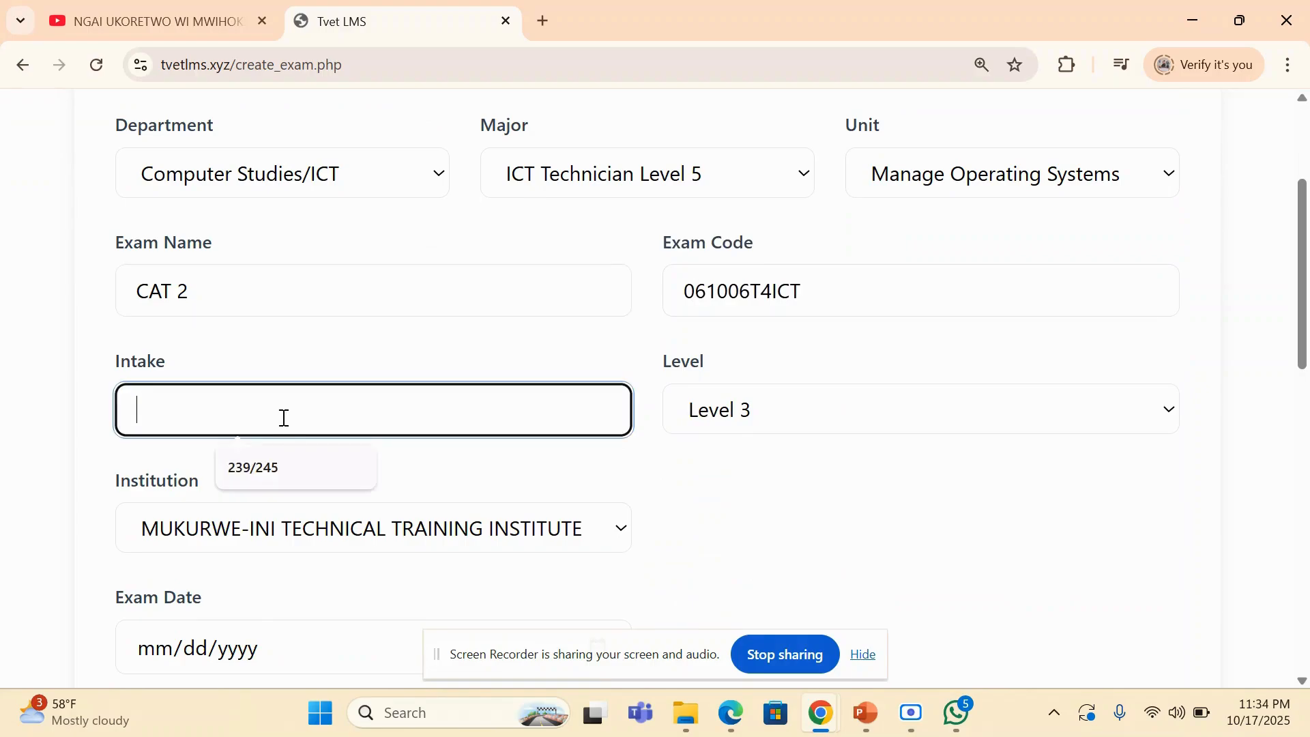
left_click(256, 471)
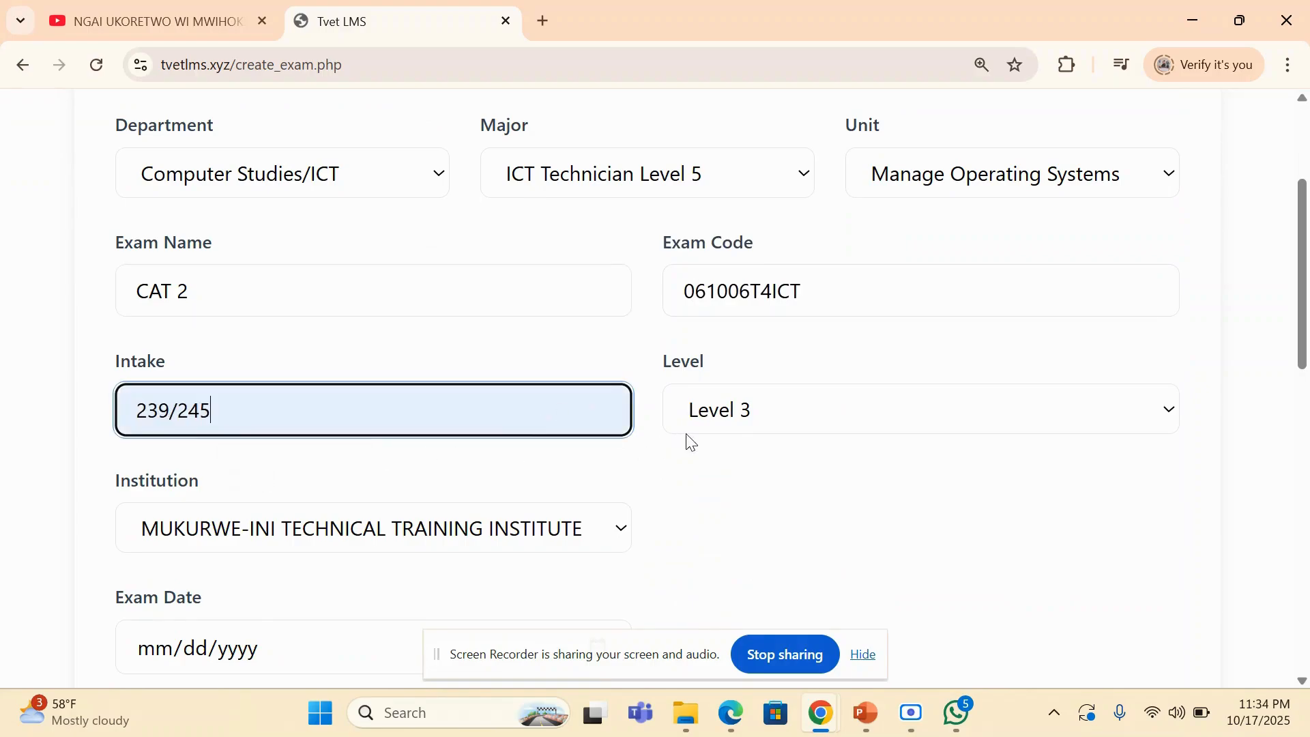
left_click(722, 416)
left_click(745, 522)
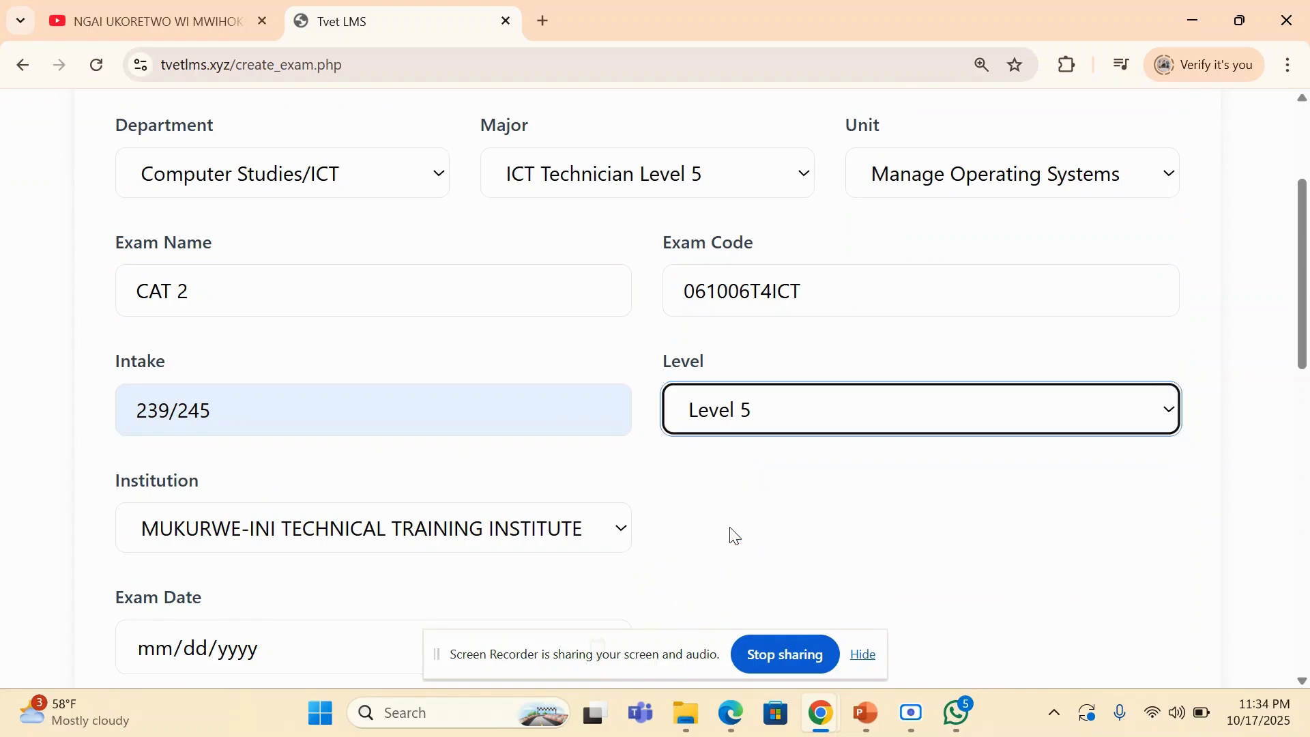
- Choose MUKURWE-INI TECHNICAL TRAINING INSTITUTE as the institution for the exam
scroll(731, 536, "down", 5)
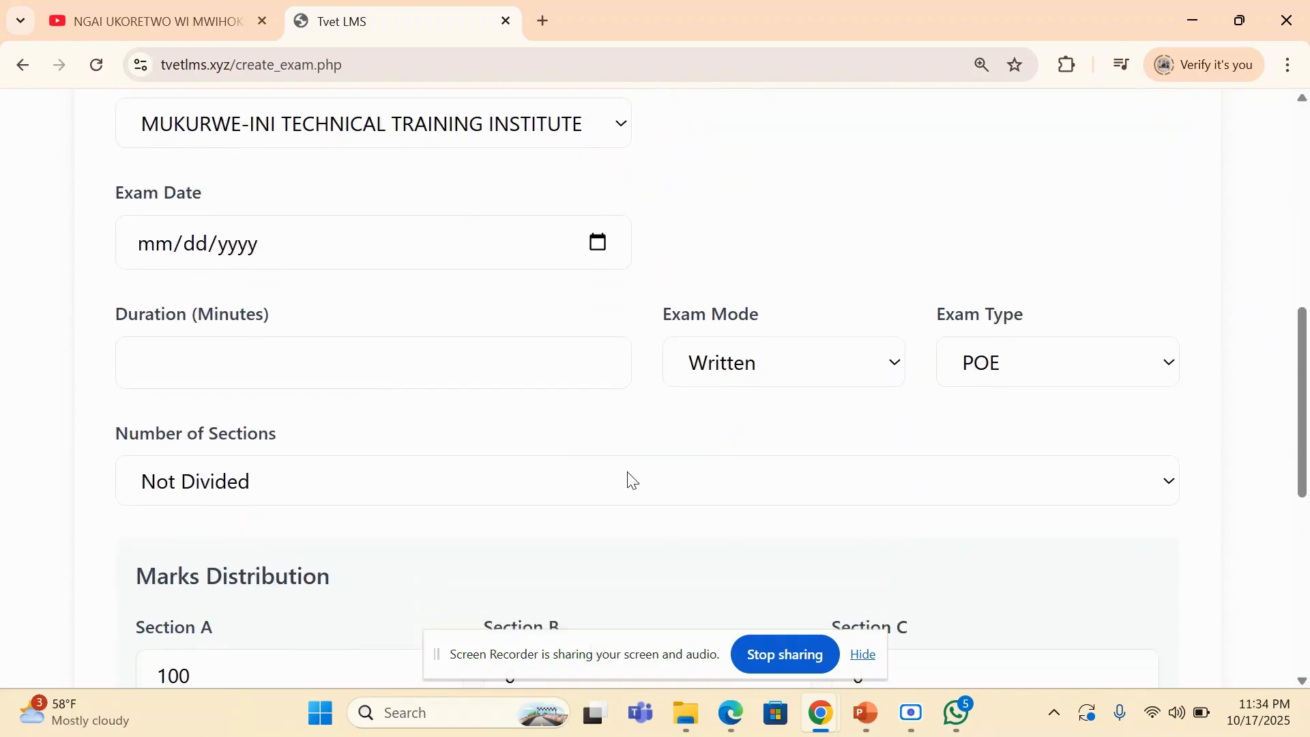
left_click(623, 128)
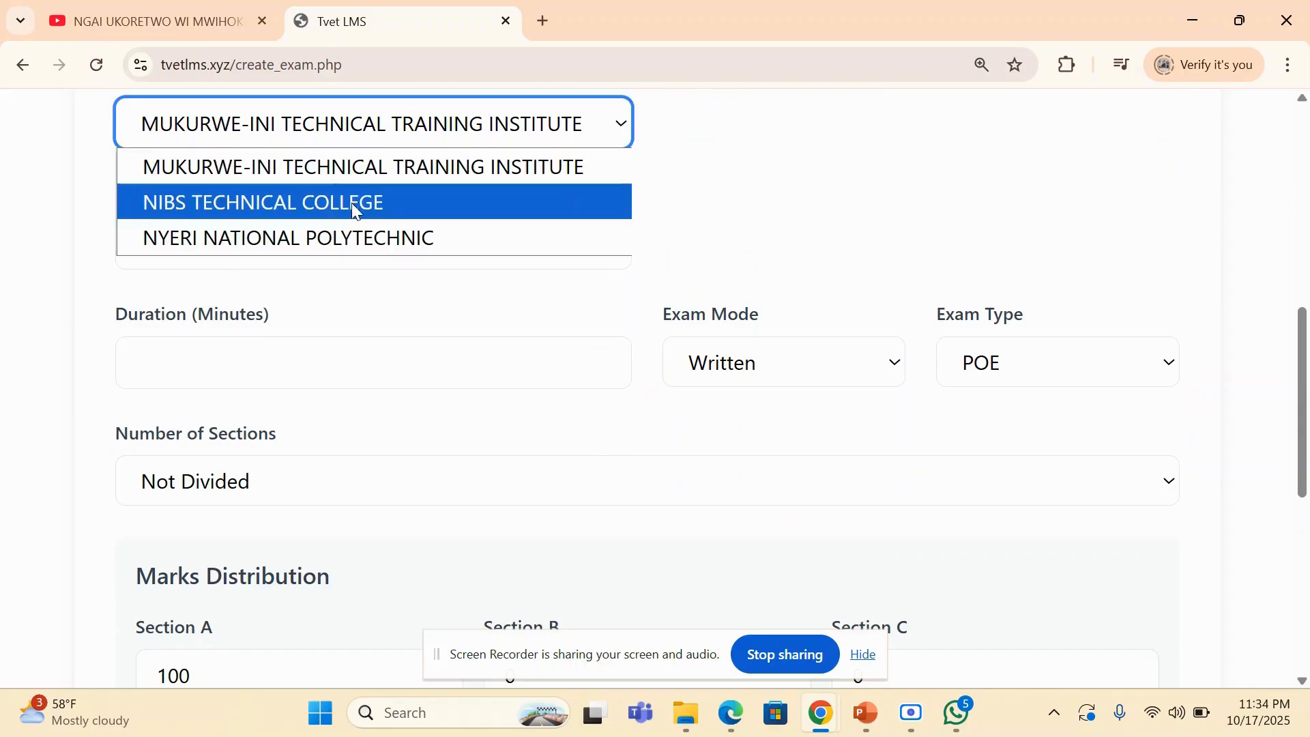
left_click(422, 174)
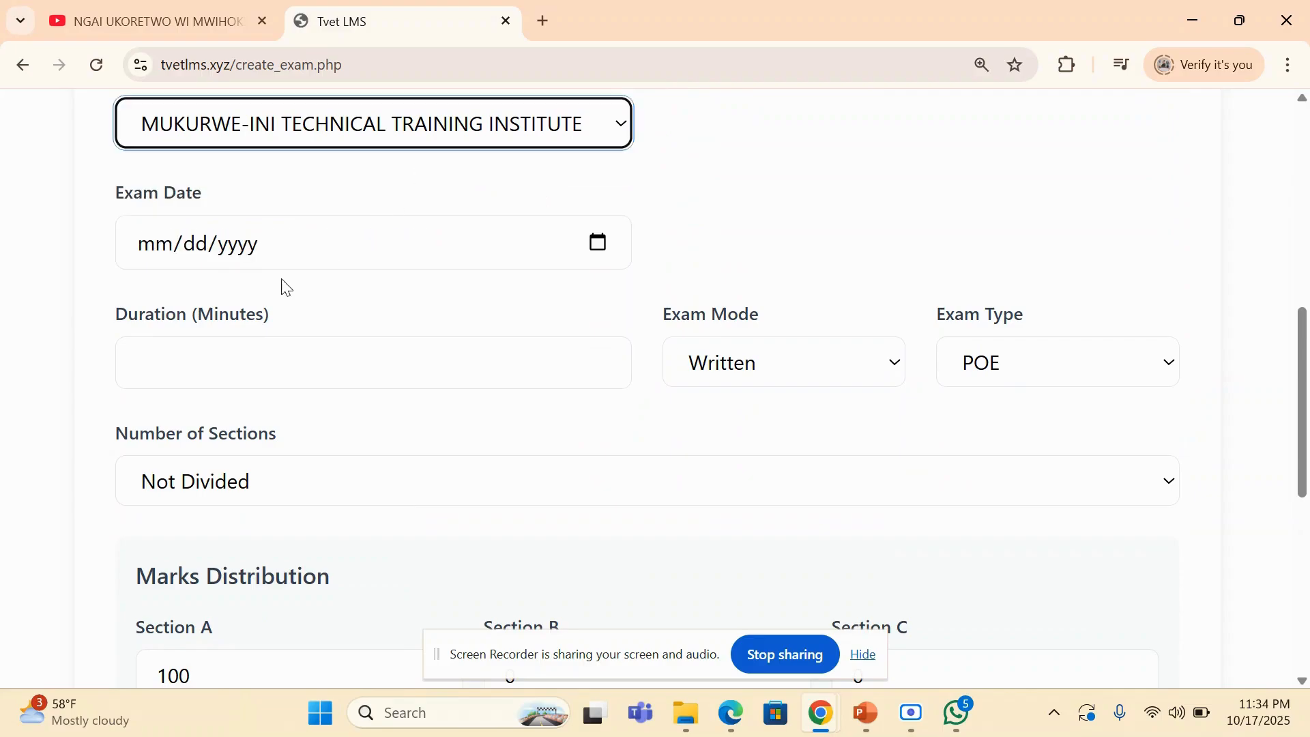
- Set the exam's duration to 120 minutes and its mode to Written
left_click(228, 344)
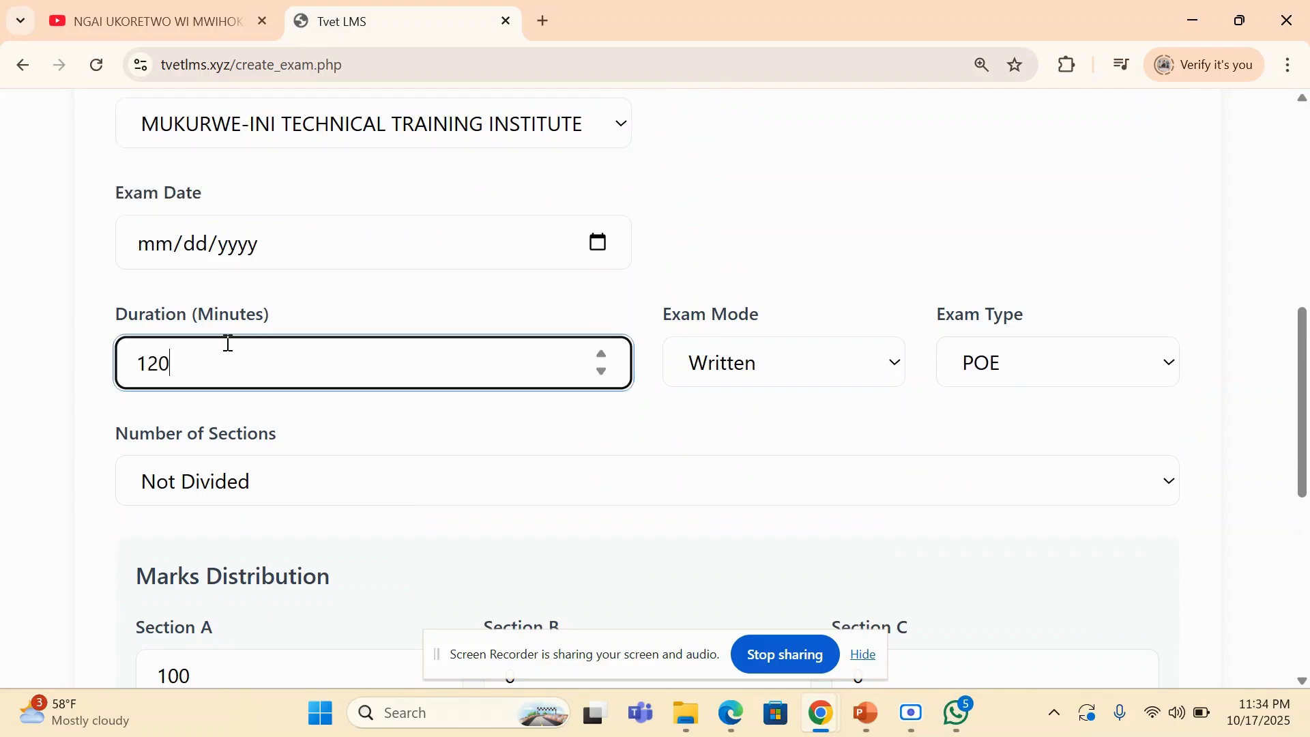
left_click(841, 367)
left_click(841, 365)
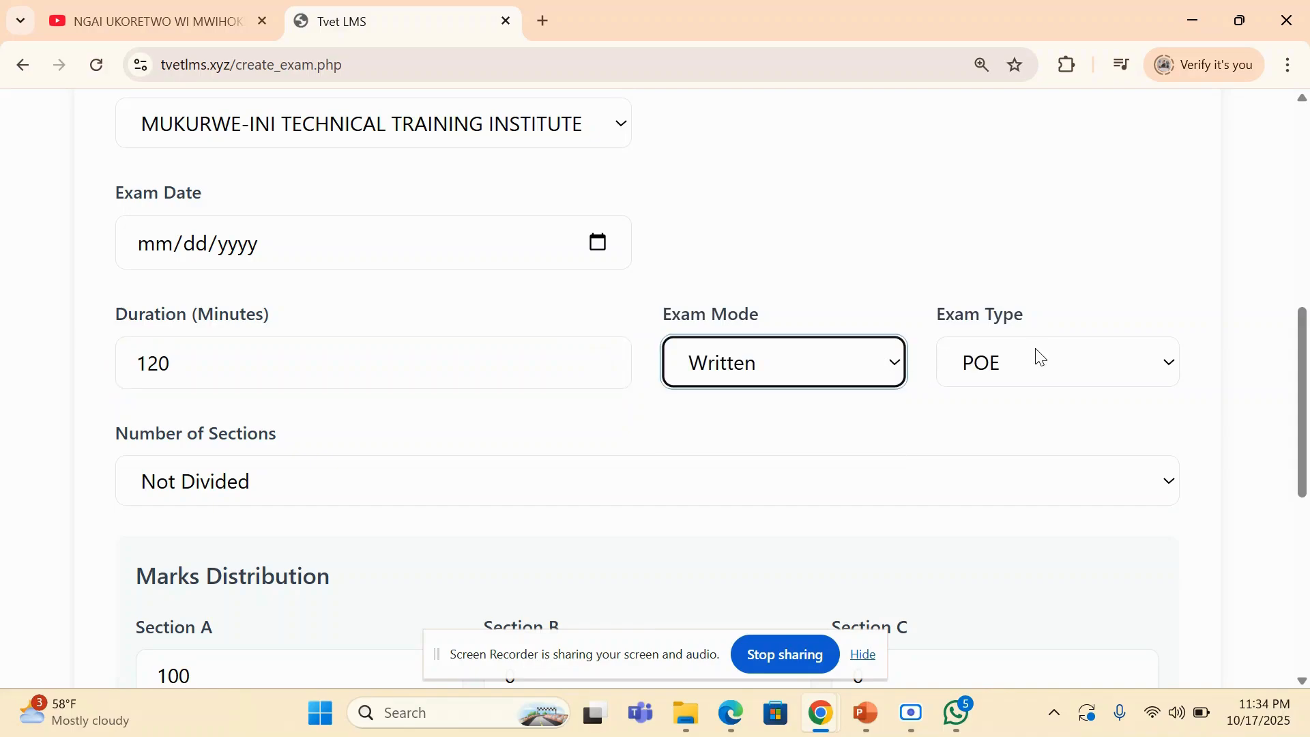
- Divide the exam into Section A & B and try to create the exam
left_click(409, 482)
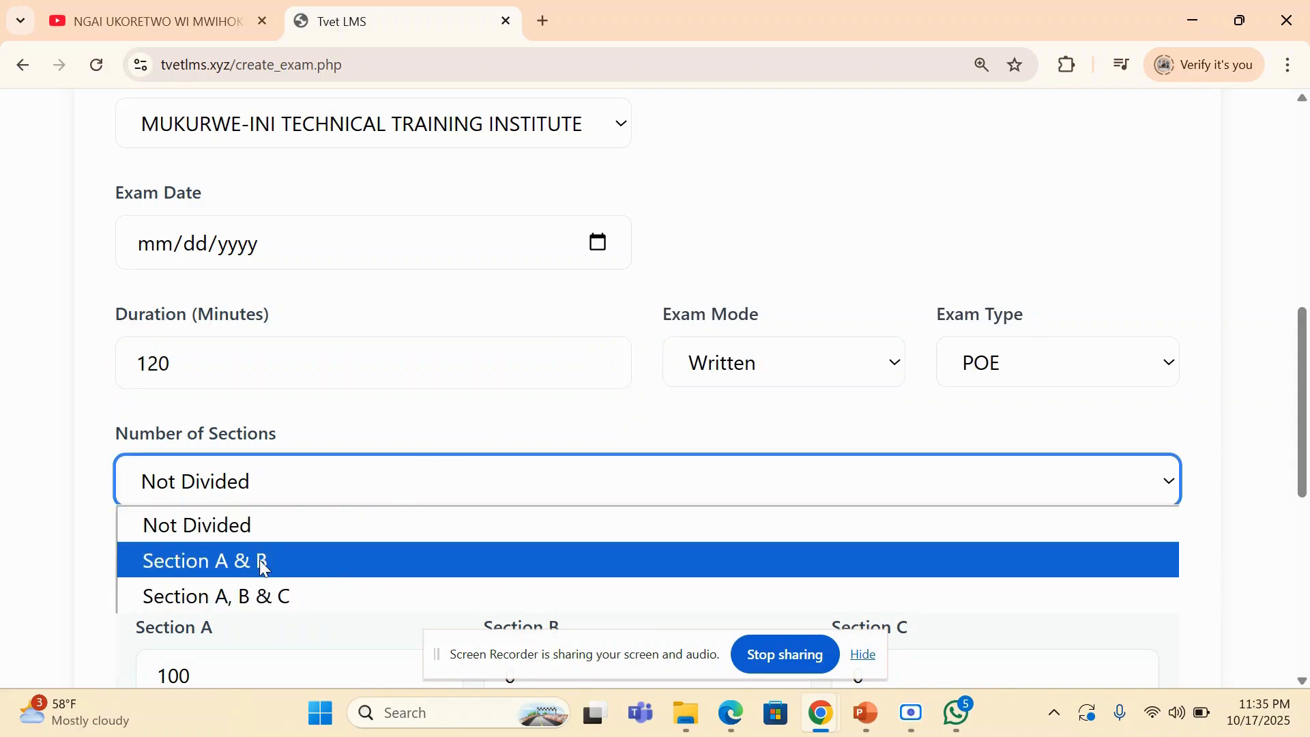
left_click(256, 570)
scroll(232, 396, "down", 5)
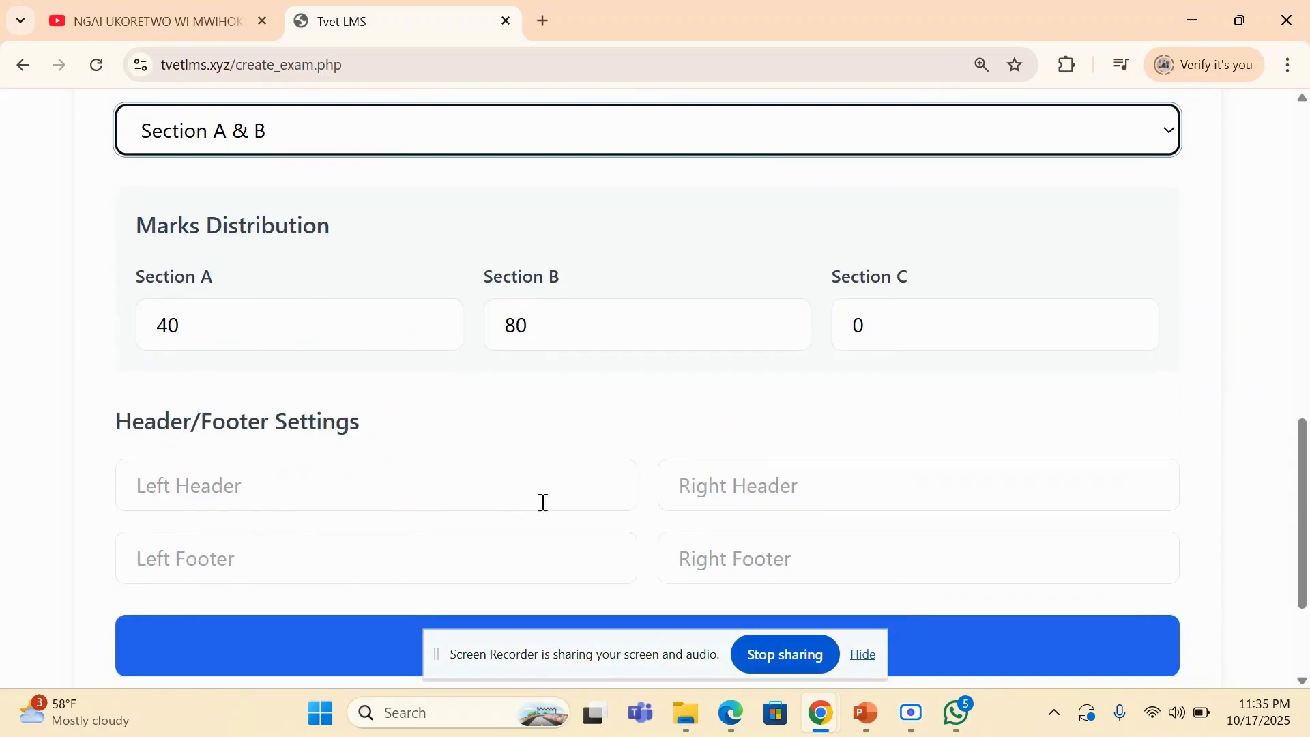
scroll(645, 565, "down", 3)
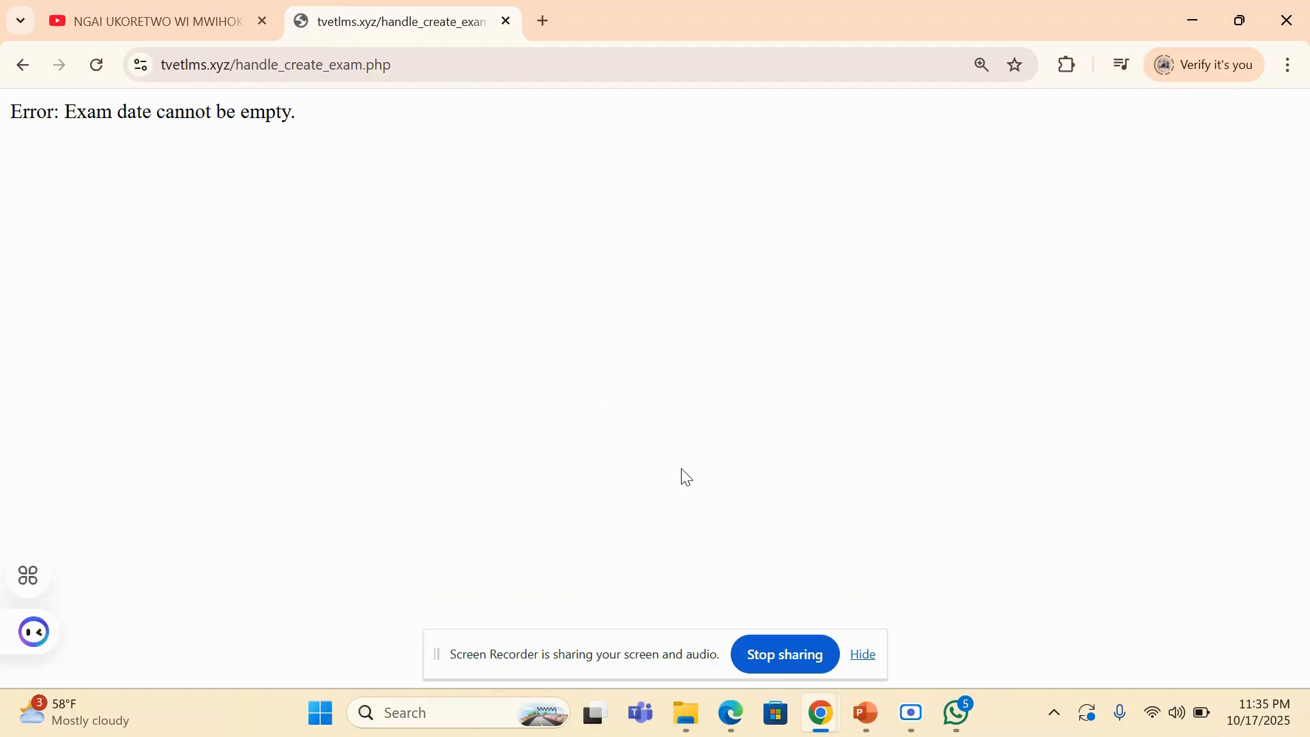
- Return to the exam form, set the exam date to October 16, 2025, and create the exam
key("alt+Left")
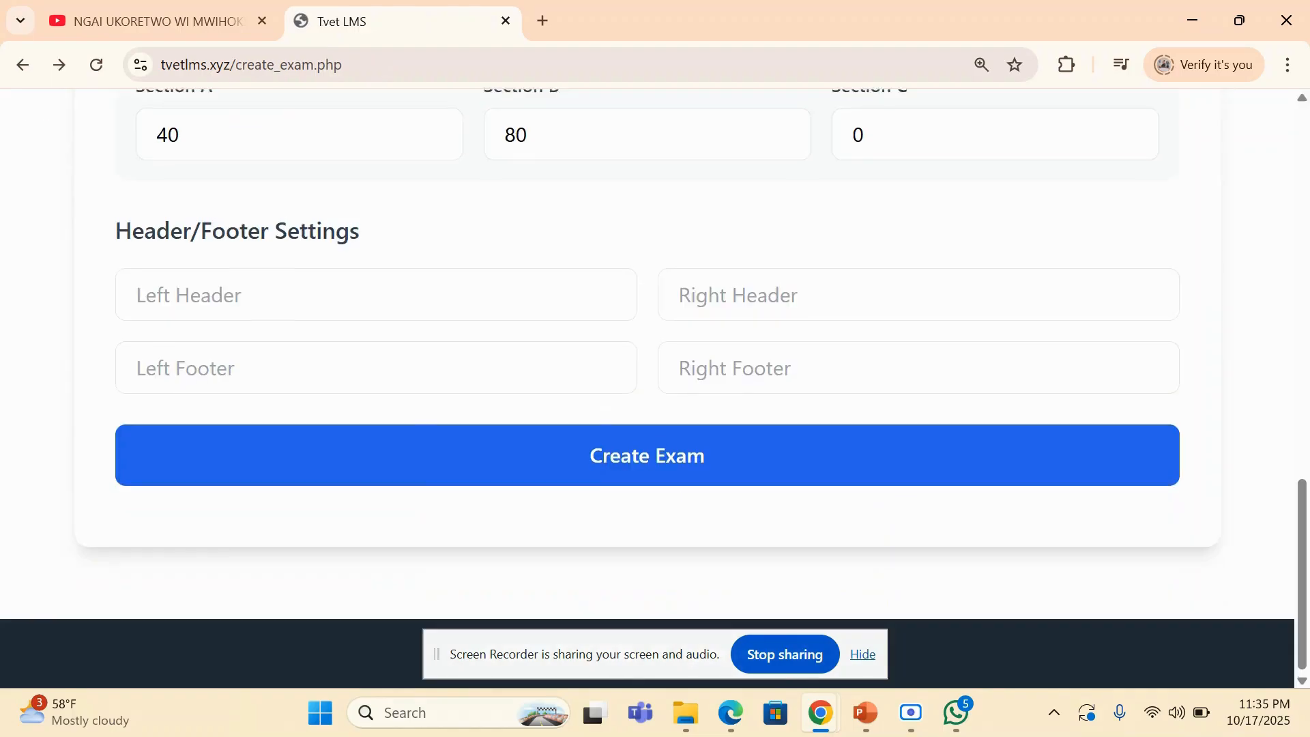
scroll(685, 476, "up", 8)
scroll(647, 389, "up", 2)
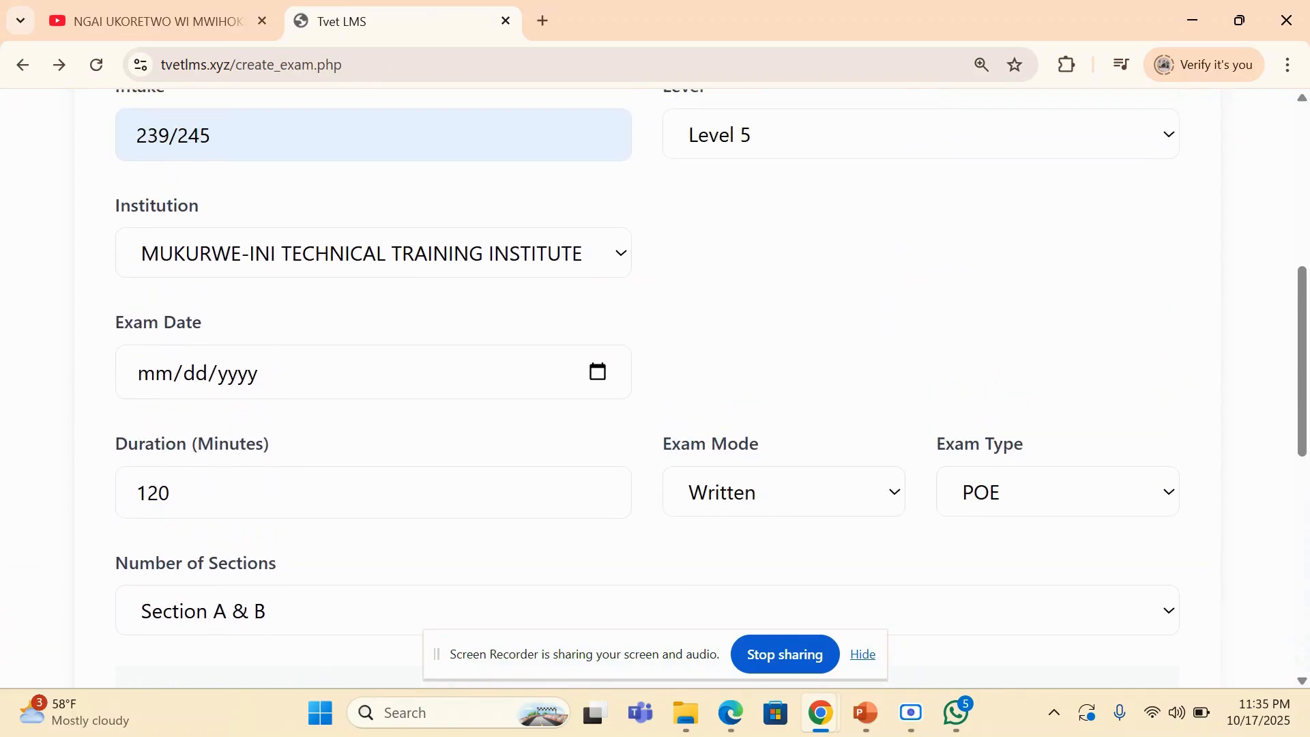
left_click(598, 372)
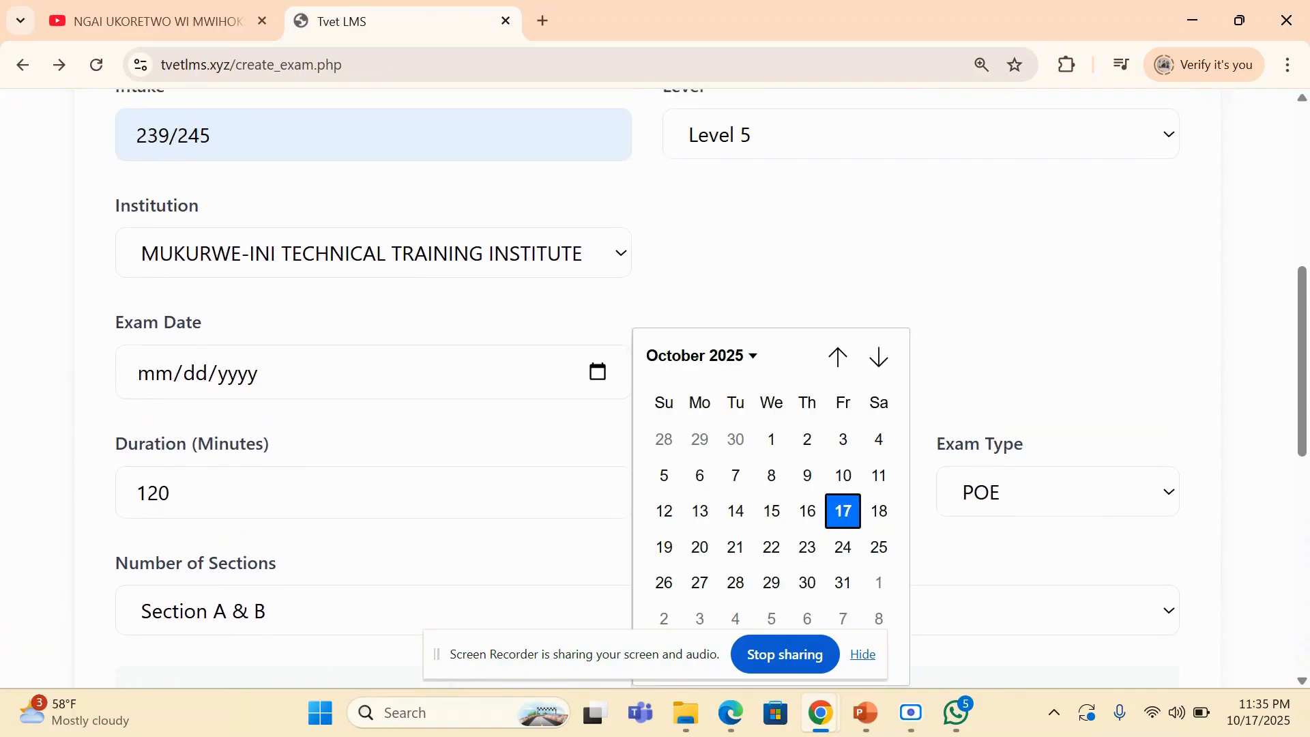
key("Left")
key("Return")
scroll(491, 382, "down", 10)
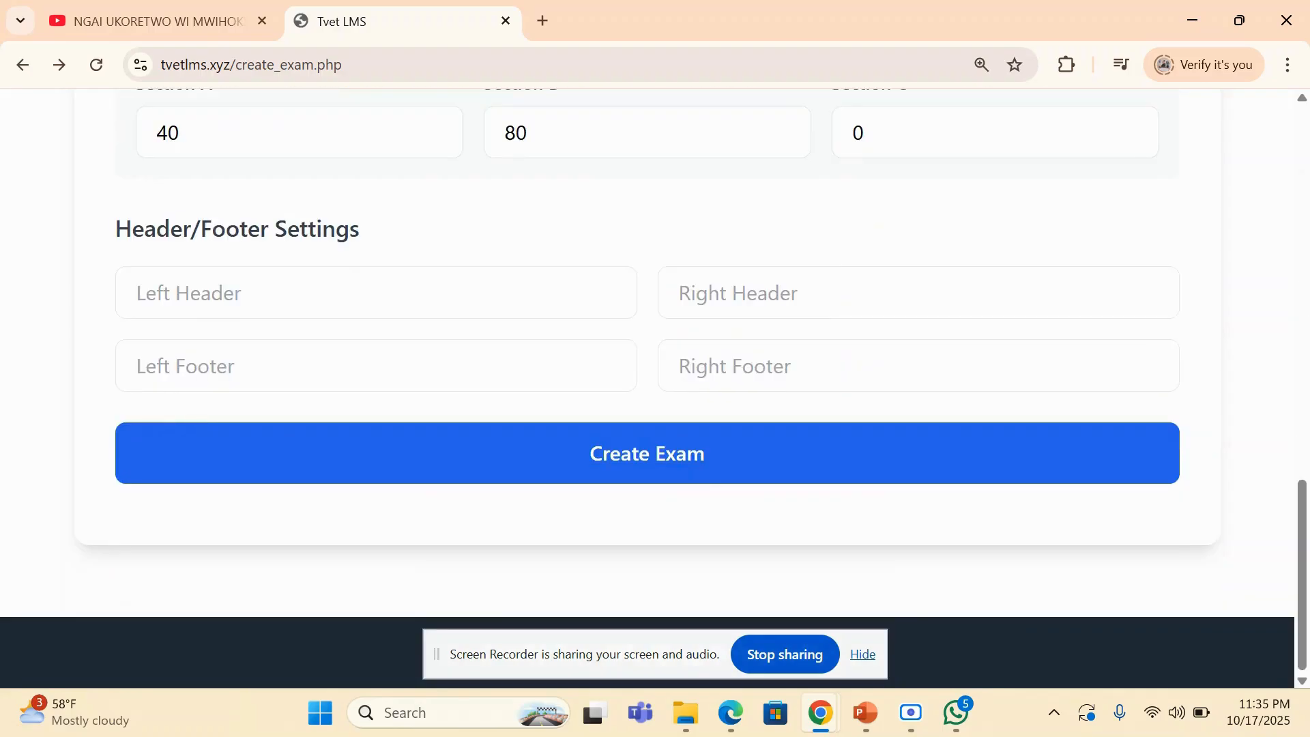
left_click(575, 462)
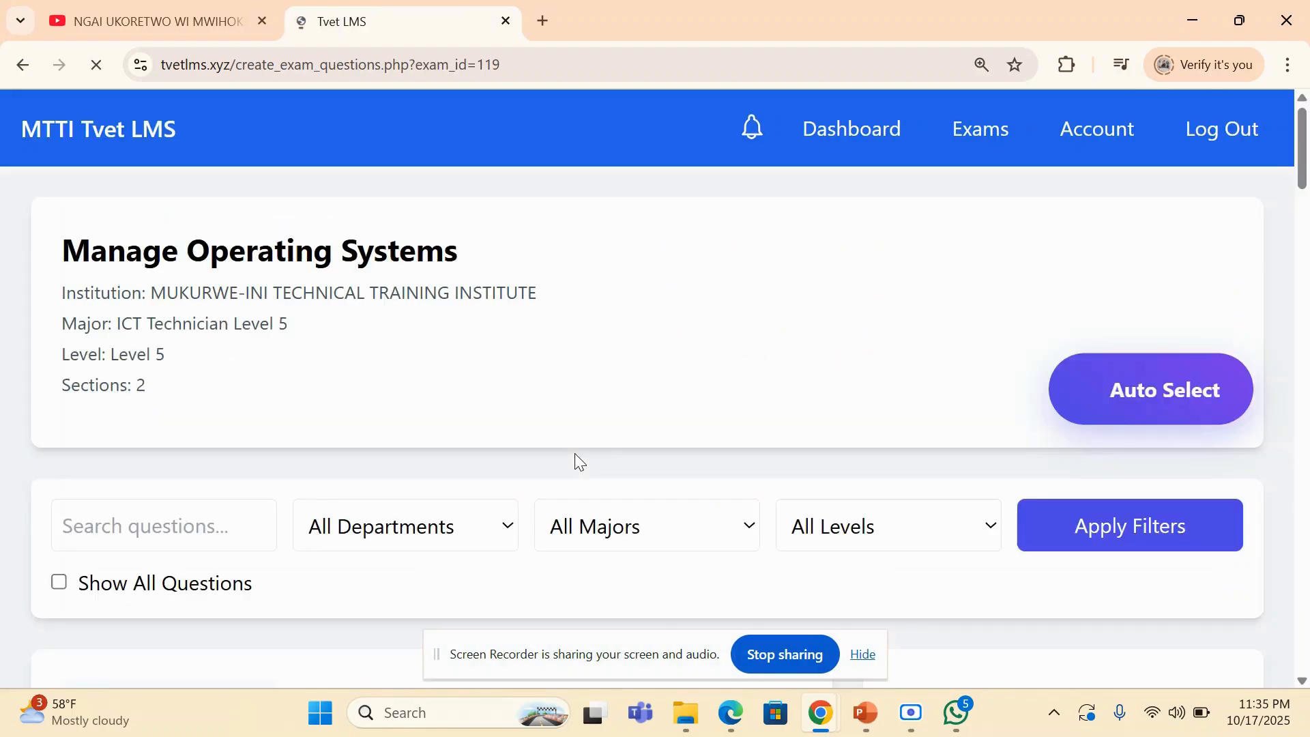
- Automatically select the questions for both sections of the exam and open the exam preview
left_click_drag(1307, 161, 1308, 266)
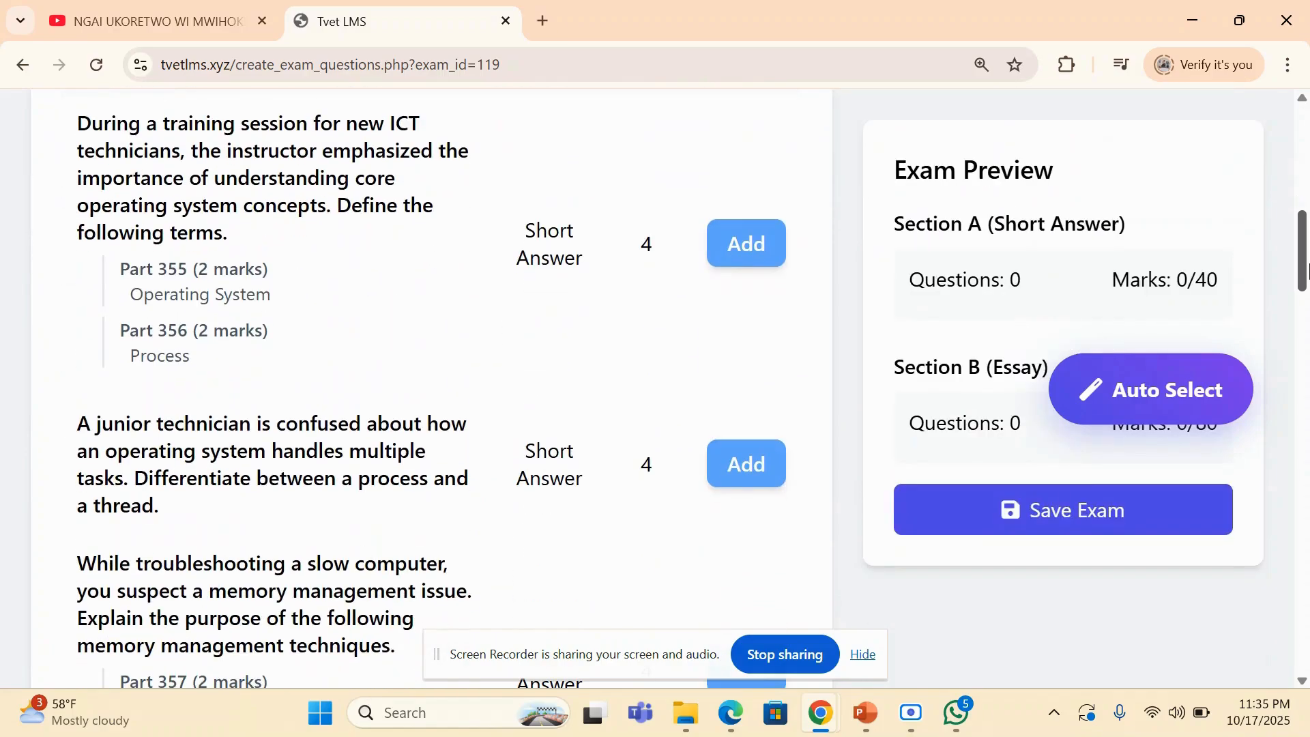
left_click(1122, 406)
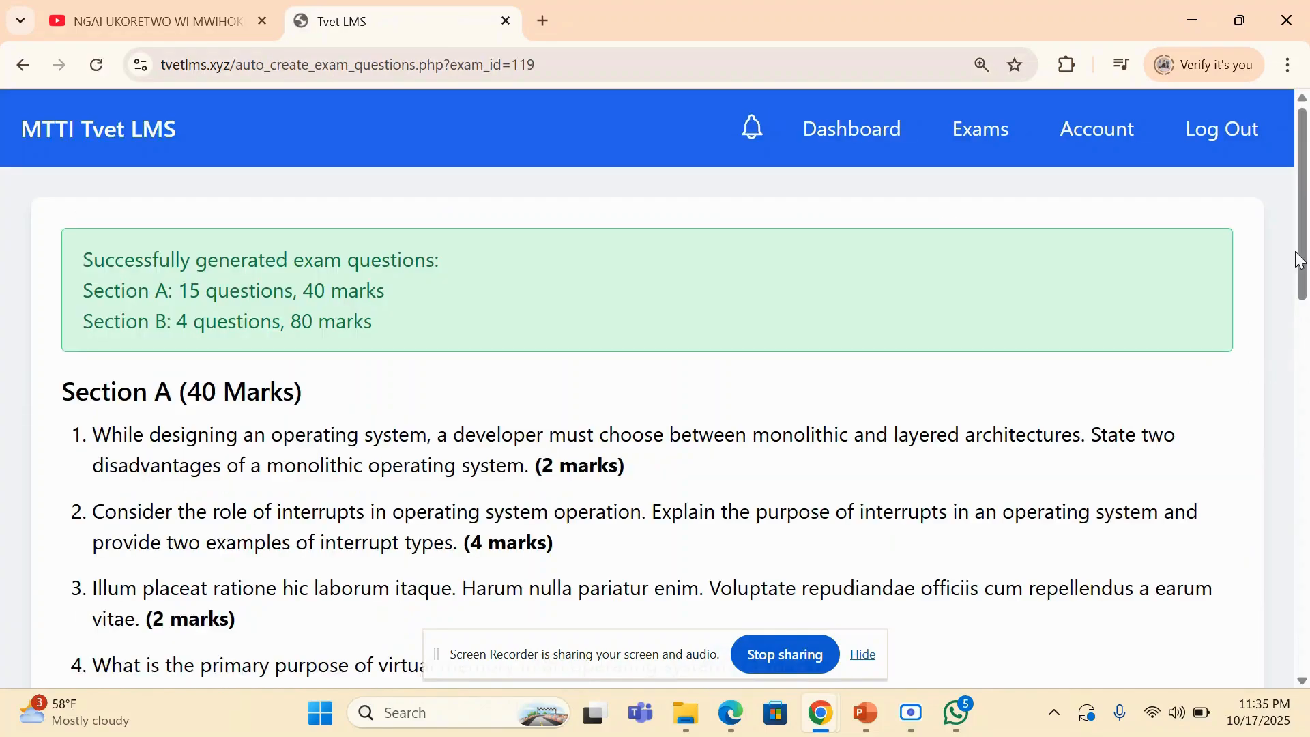
left_click_drag(1300, 259, 1308, 645)
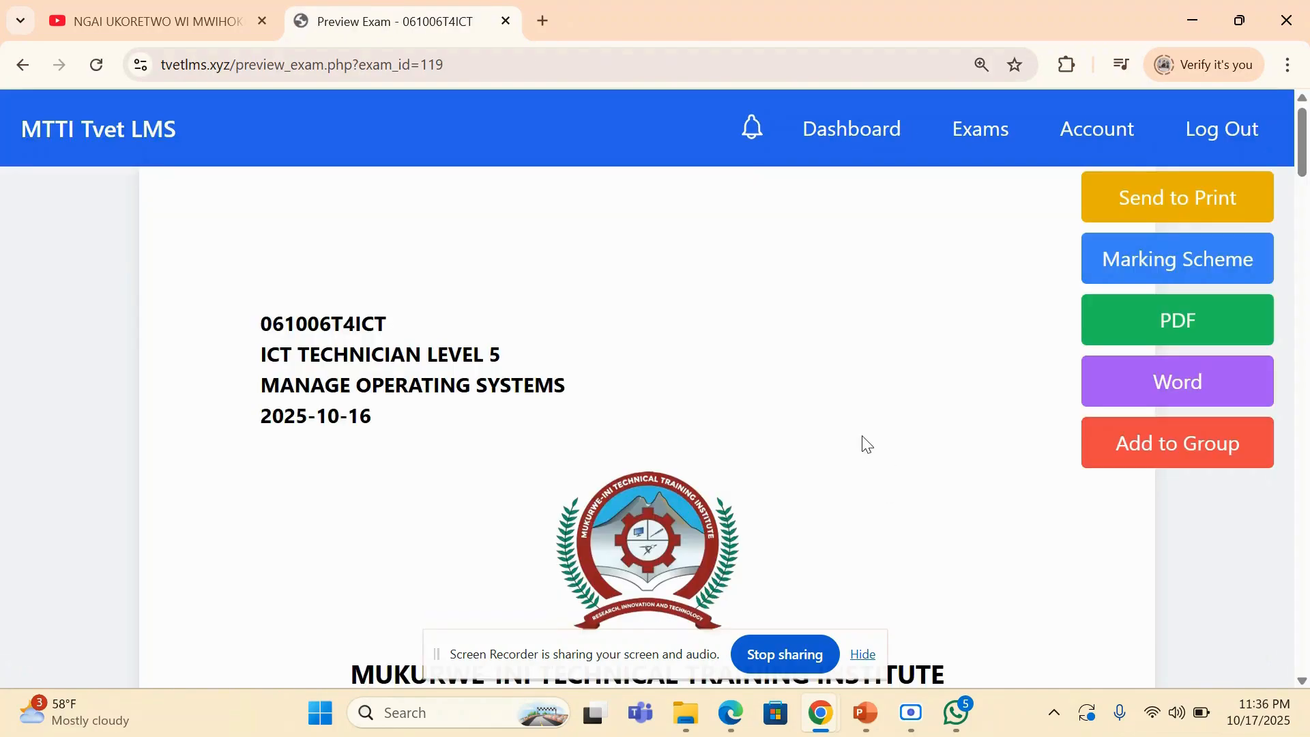
- Review the exam preview from the cover page and candidate instructions through to the last section's questions
scroll(863, 443, "down", 3)
scroll(863, 437, "down", 1)
scroll(863, 437, "up", 1)
scroll(863, 437, "down", 1)
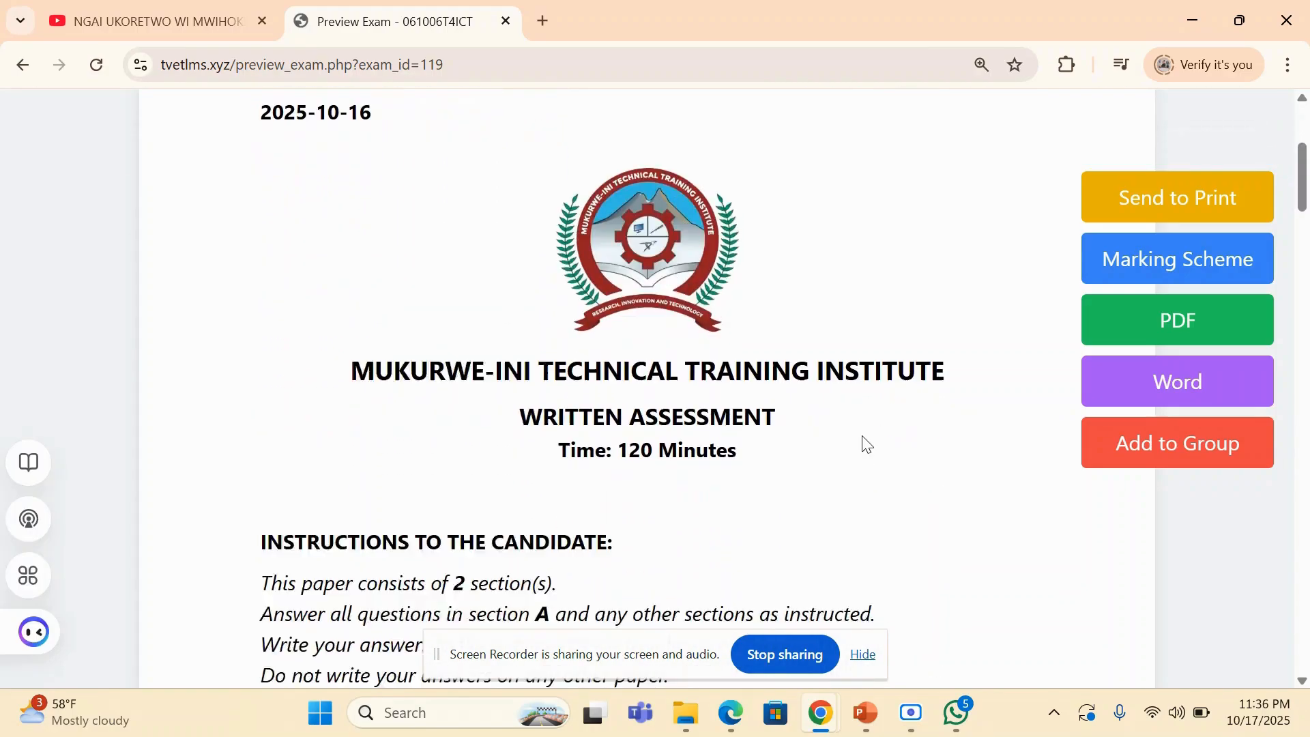
scroll(863, 437, "down", 15)
scroll(863, 436, "down", 7)
scroll(863, 437, "down", 12)
scroll(863, 443, "down", 9)
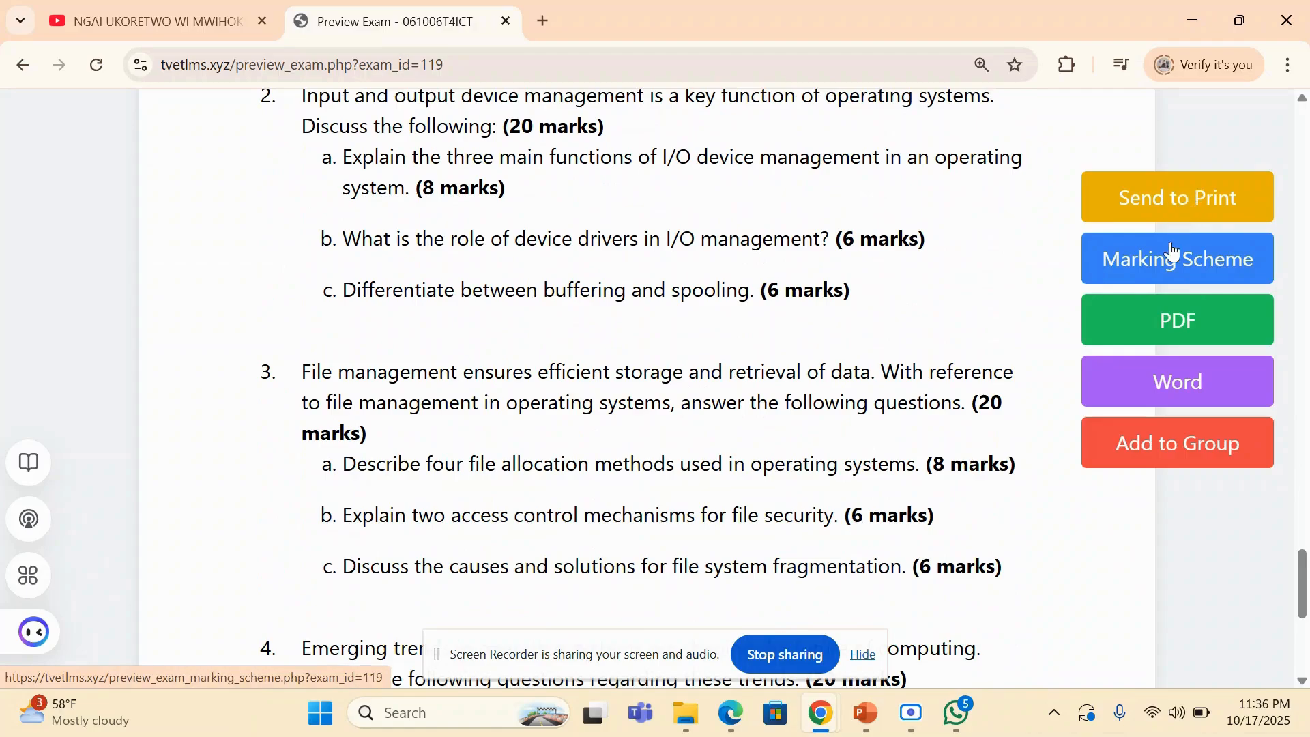
- Download the exam as a PDF and open the downloaded exam.pdf
left_click(1160, 335)
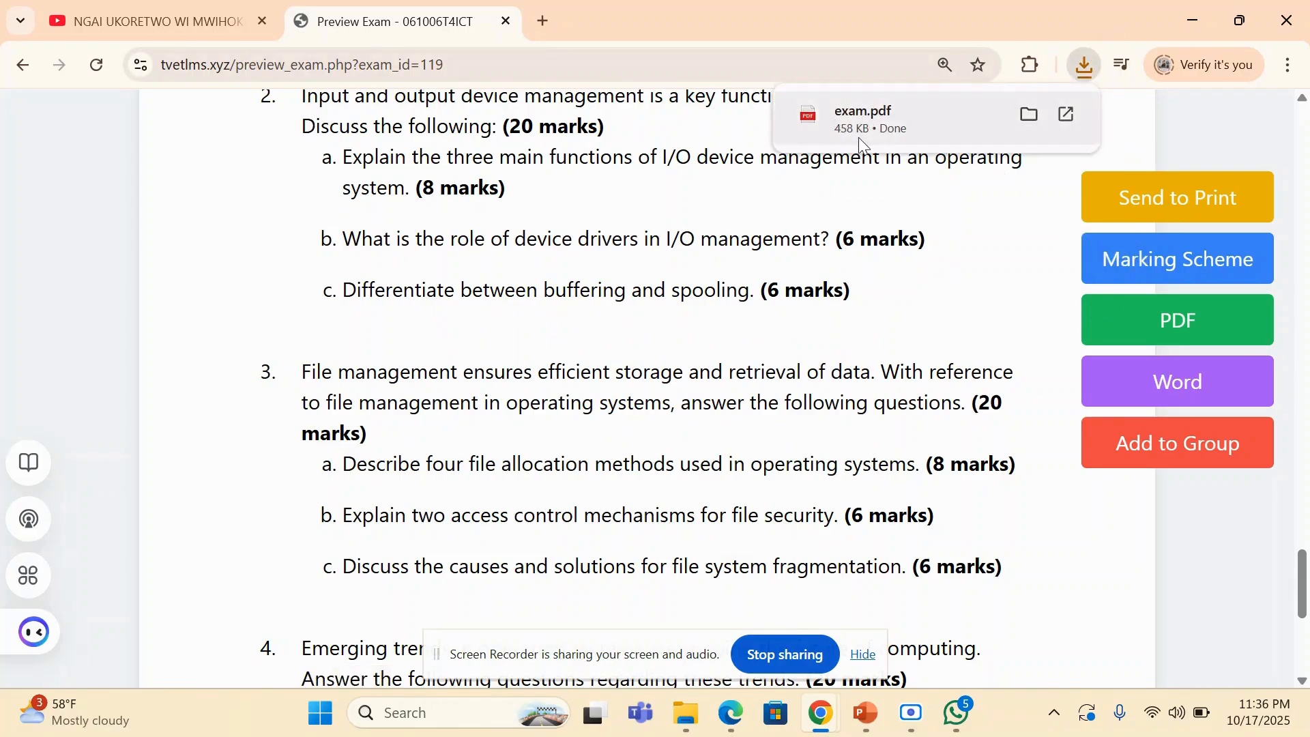
left_click(876, 130)
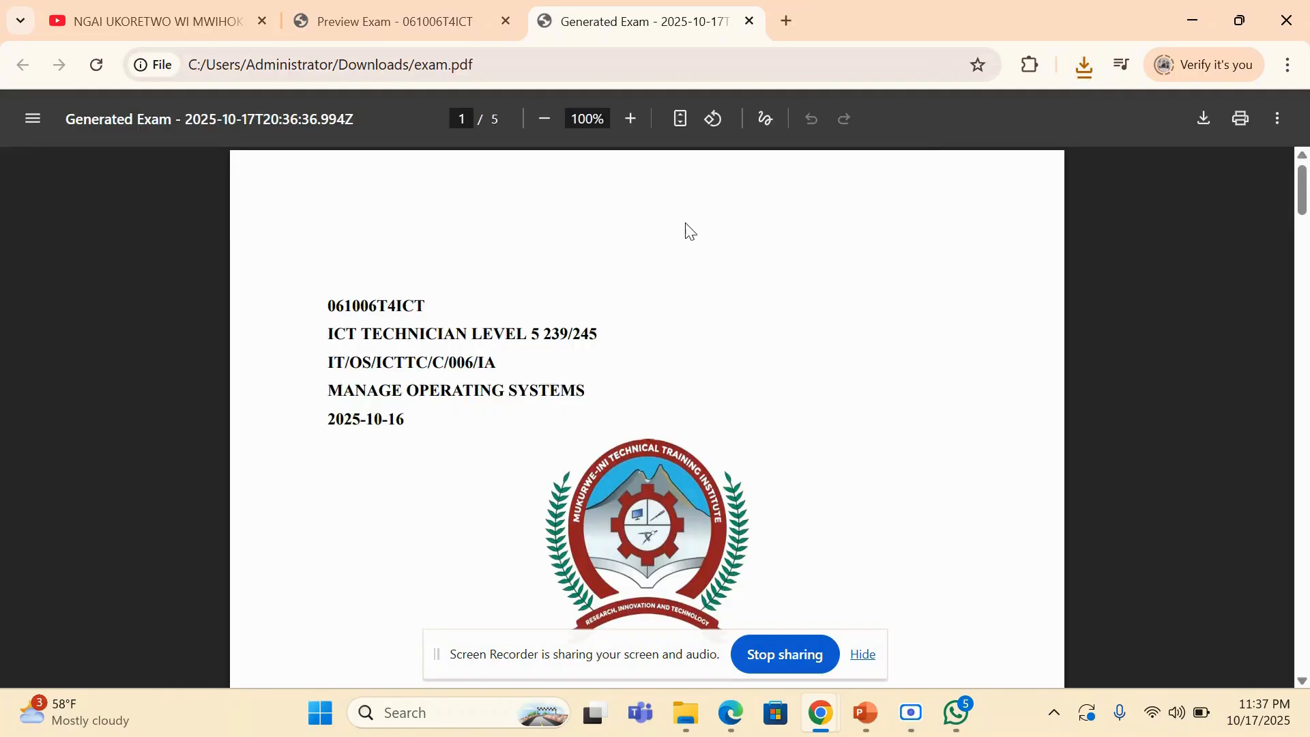
- Review the cover page and Section A questions in the exam PDF, and return to the exam preview
scroll(646, 416, "down", 15)
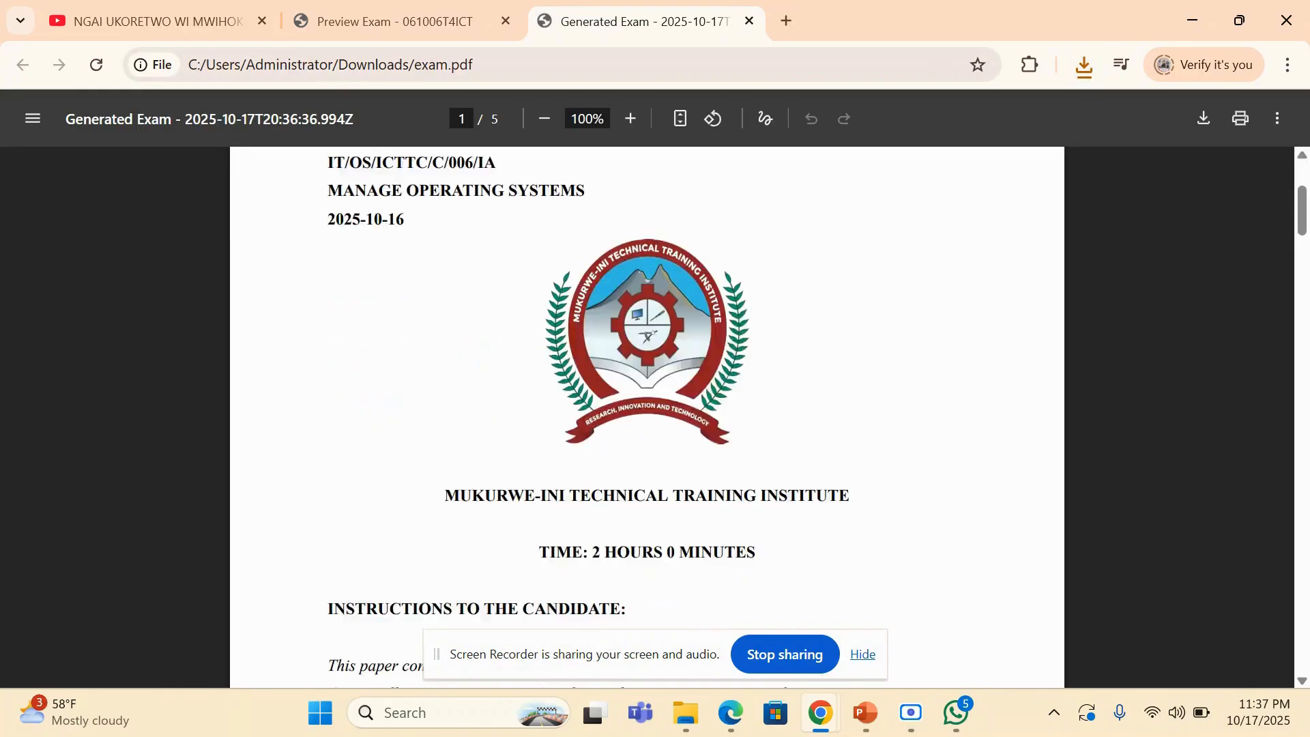
scroll(647, 416, "down", 15)
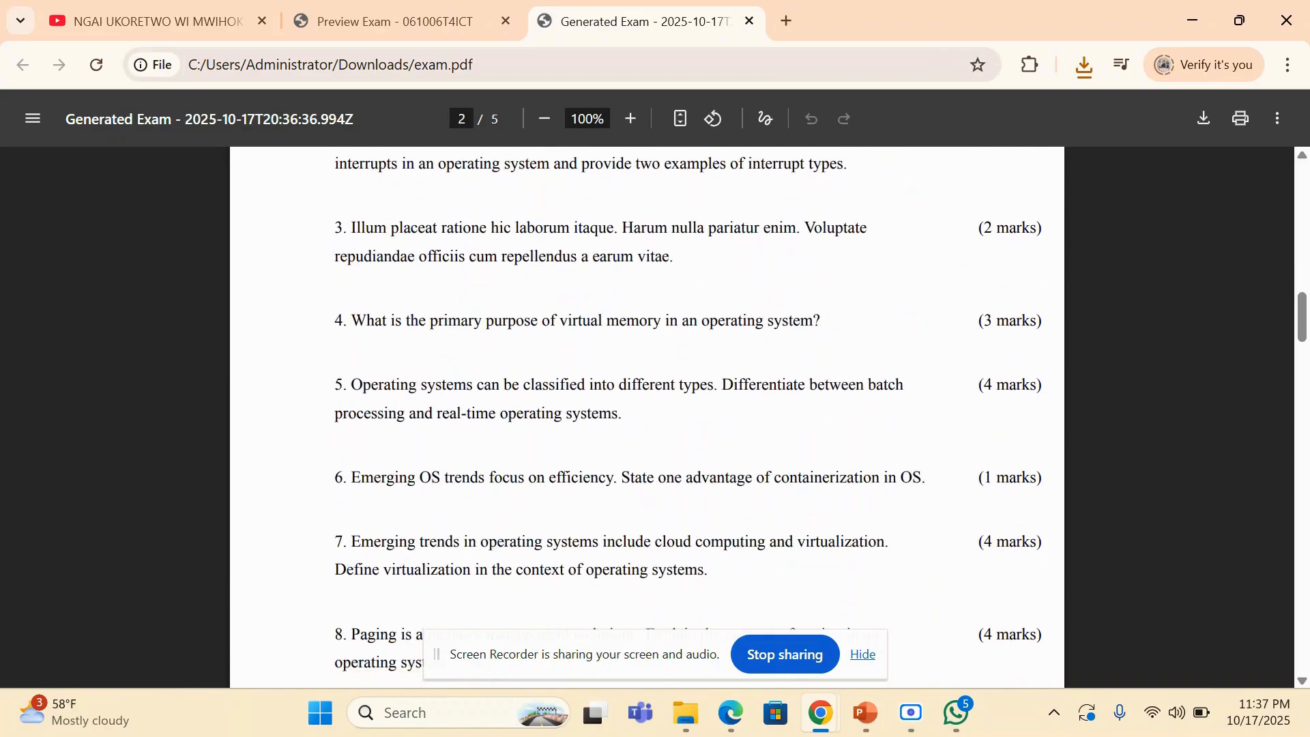
scroll(647, 416, "down", 7)
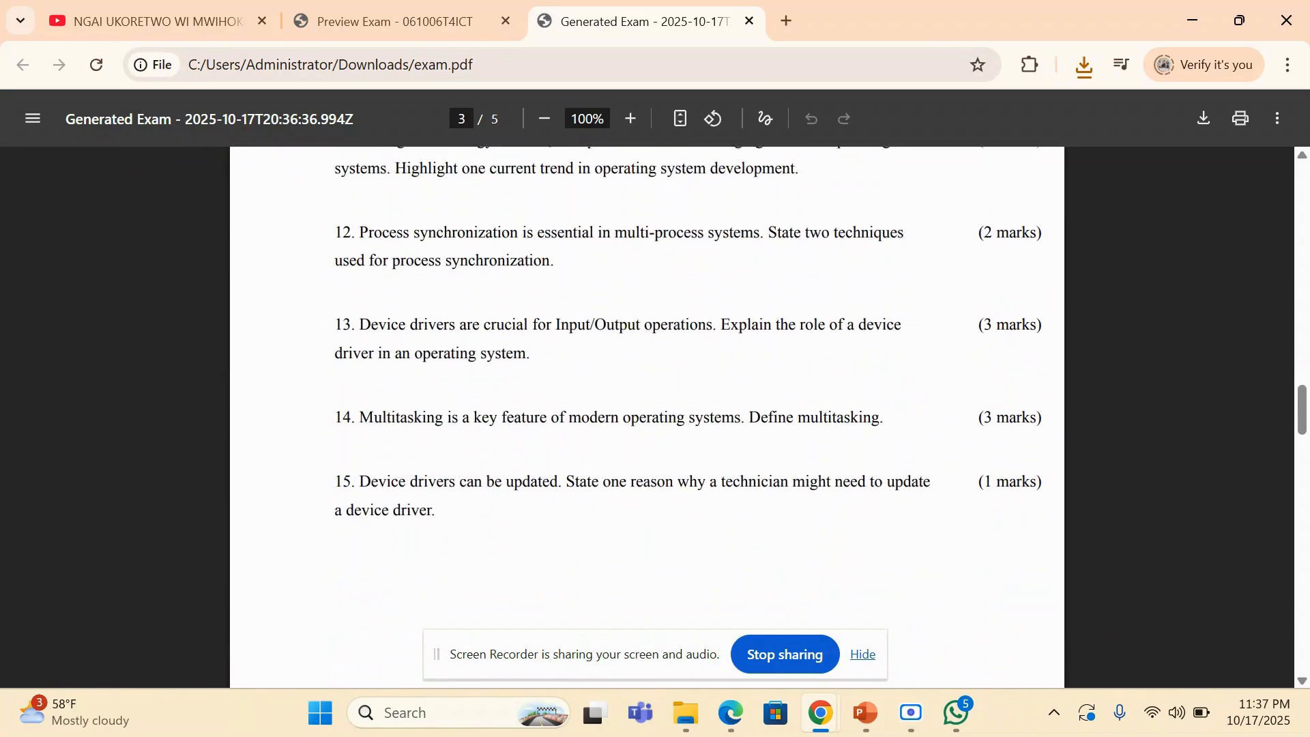
scroll(647, 416, "up", 6)
scroll(565, 344, "up", 8)
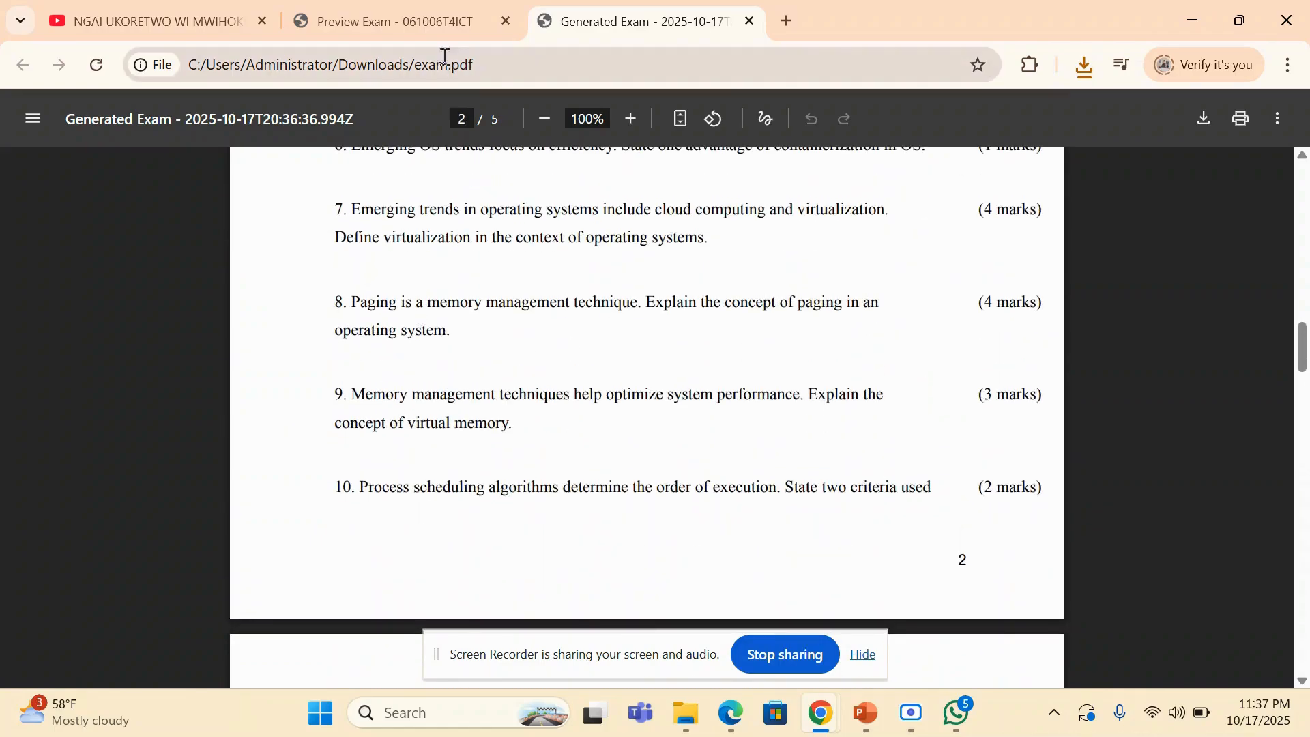
left_click(411, 20)
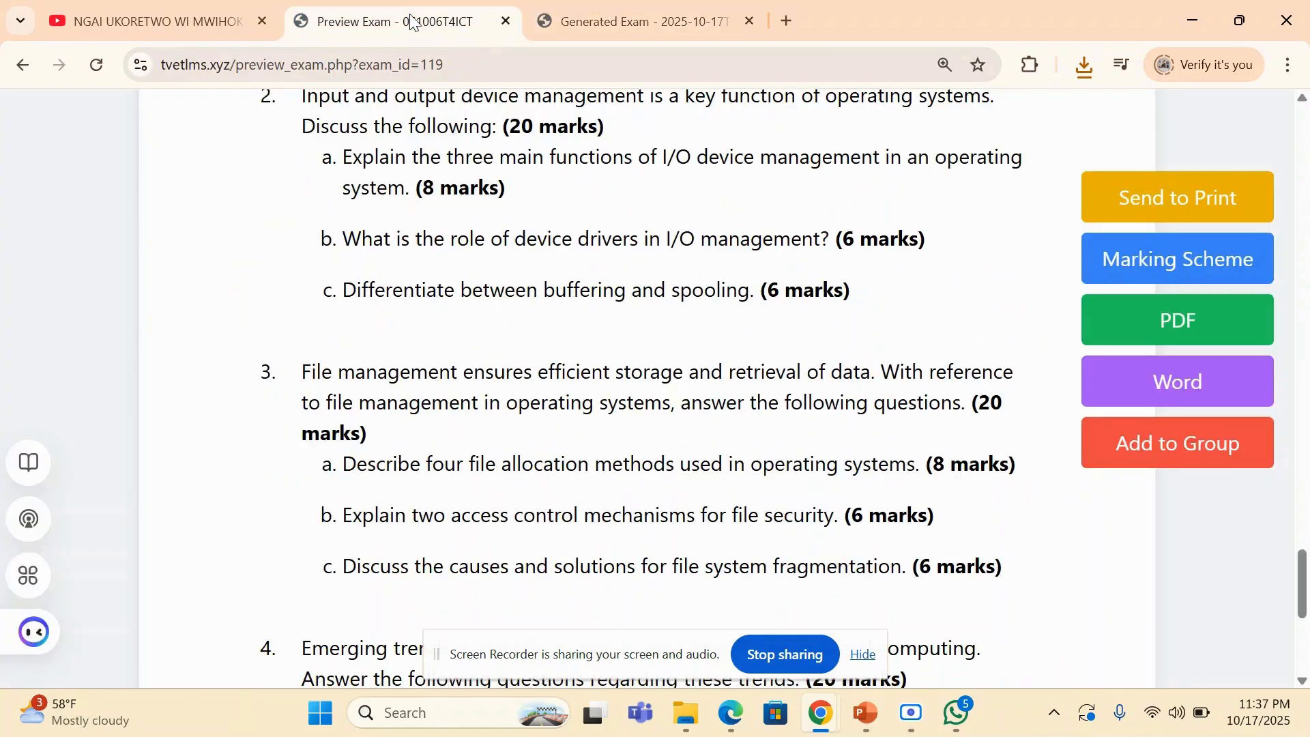
- Open the exam's marking scheme and review its cover details and model answers from Section A to the start of Section B
left_click(1133, 266)
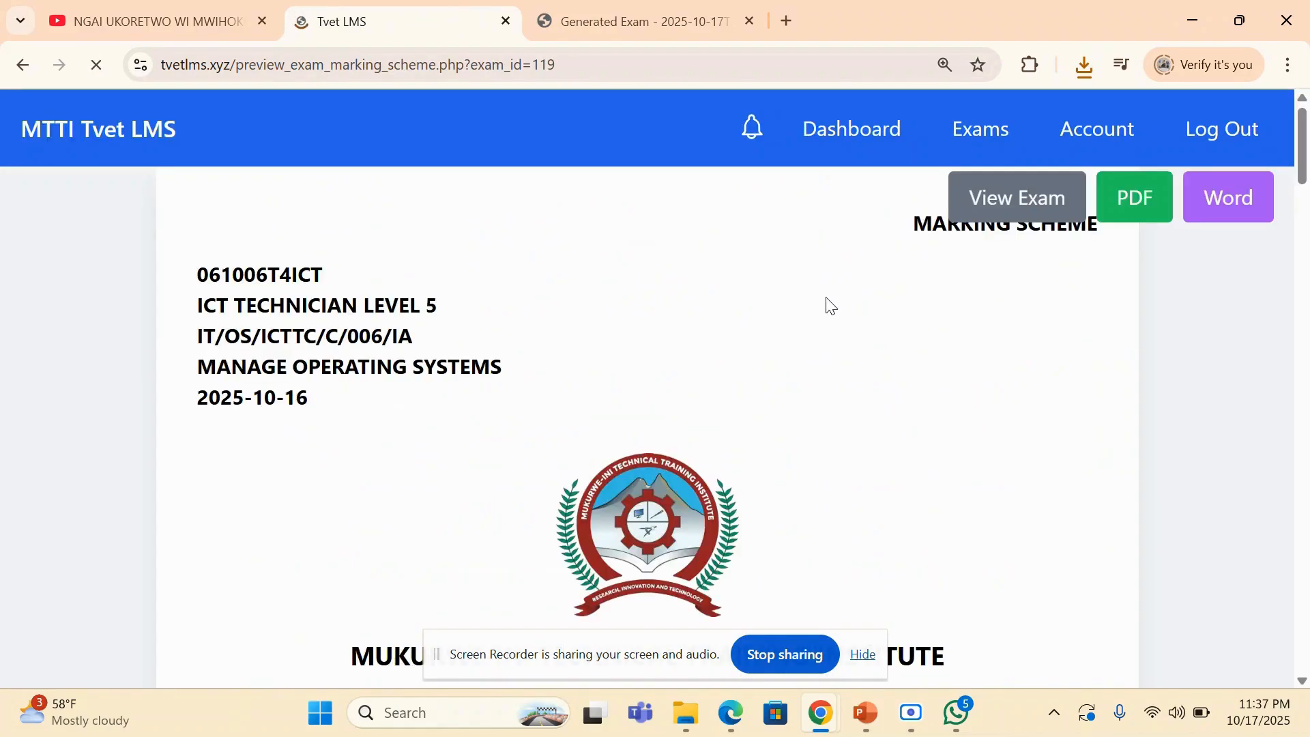
scroll(823, 321, "down", 4)
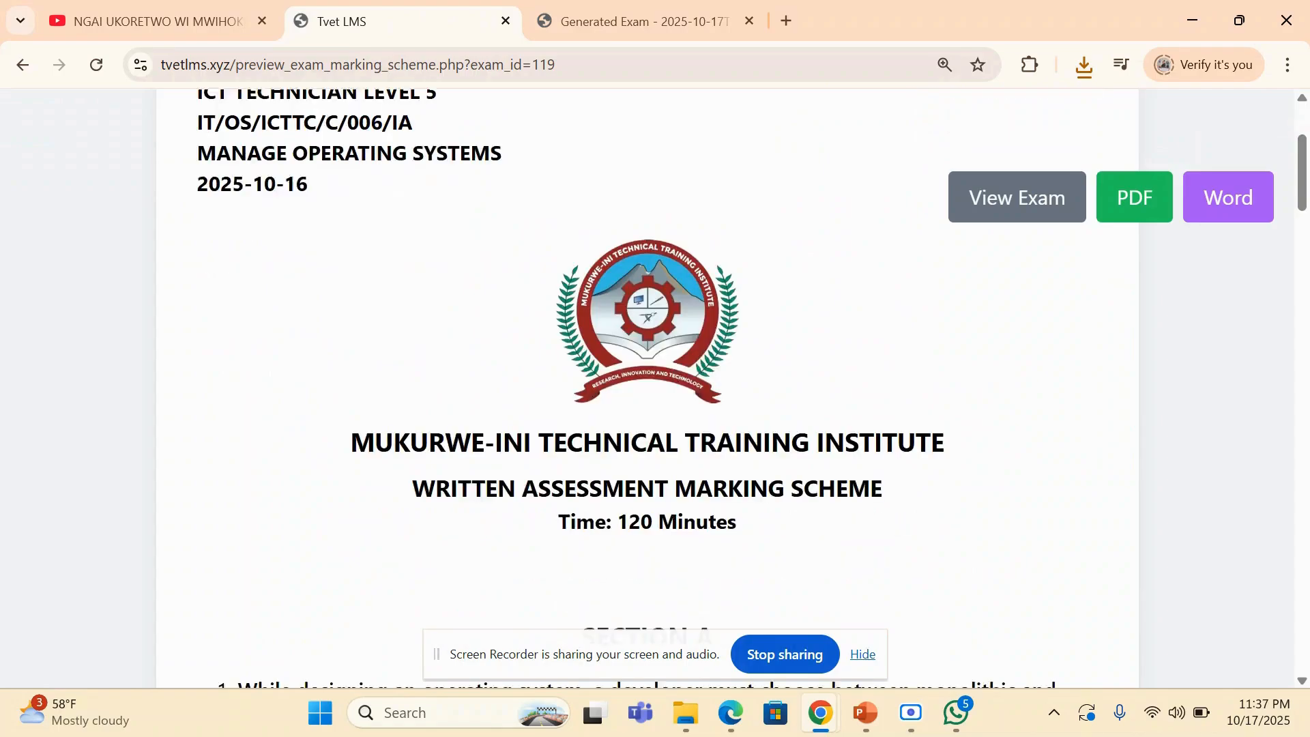
scroll(1021, 372, "down", 4)
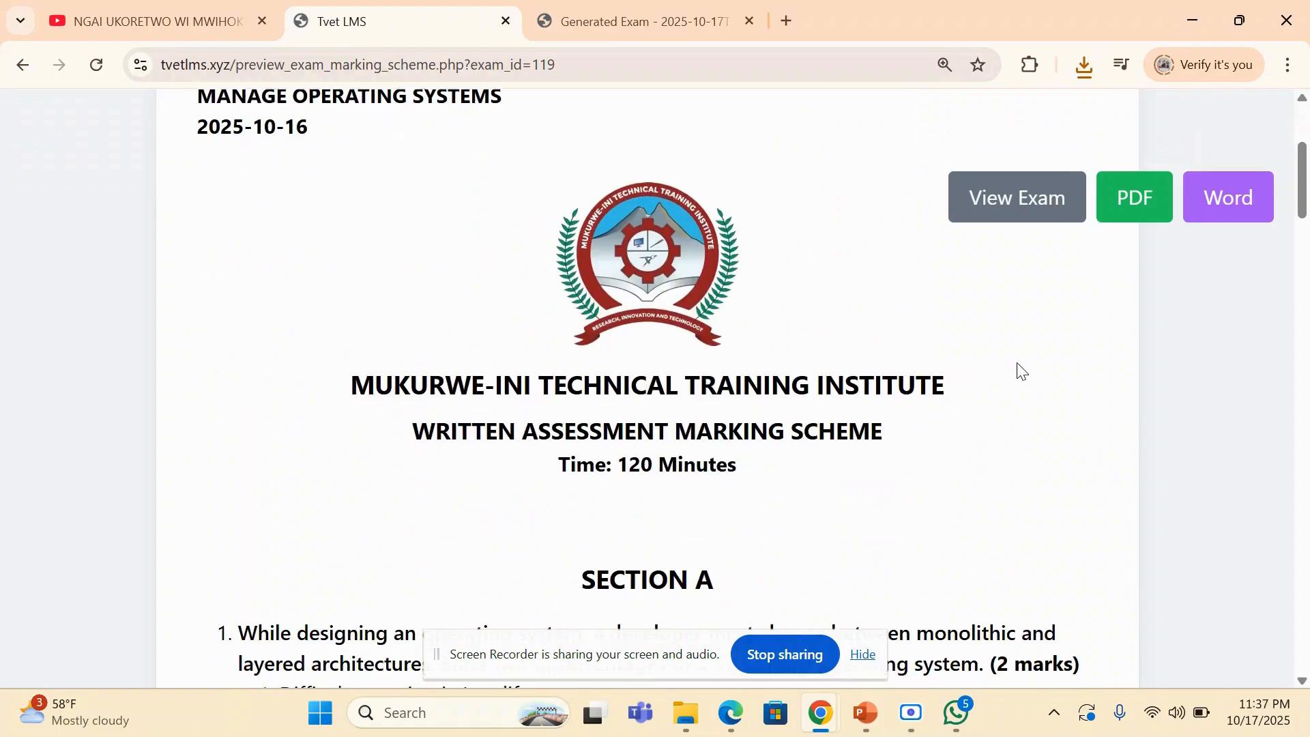
scroll(1018, 363, "down", 3)
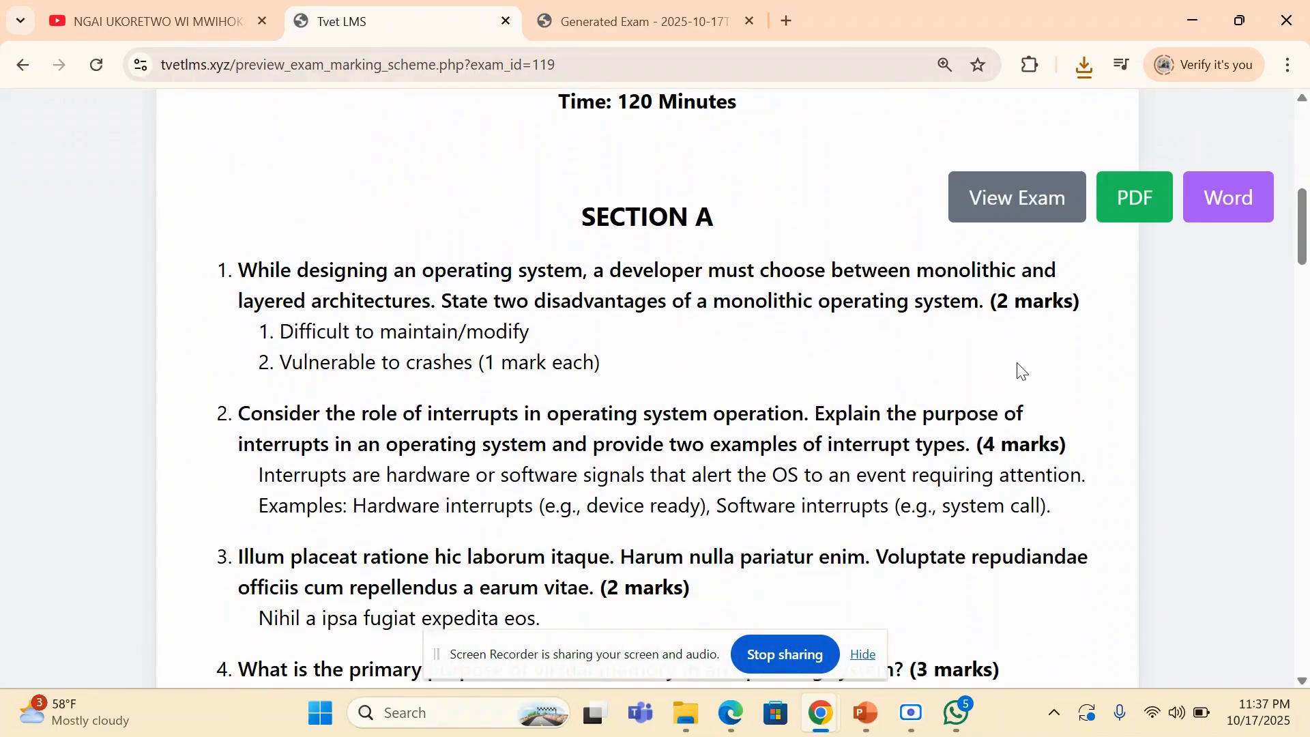
scroll(1018, 364, "down", 9)
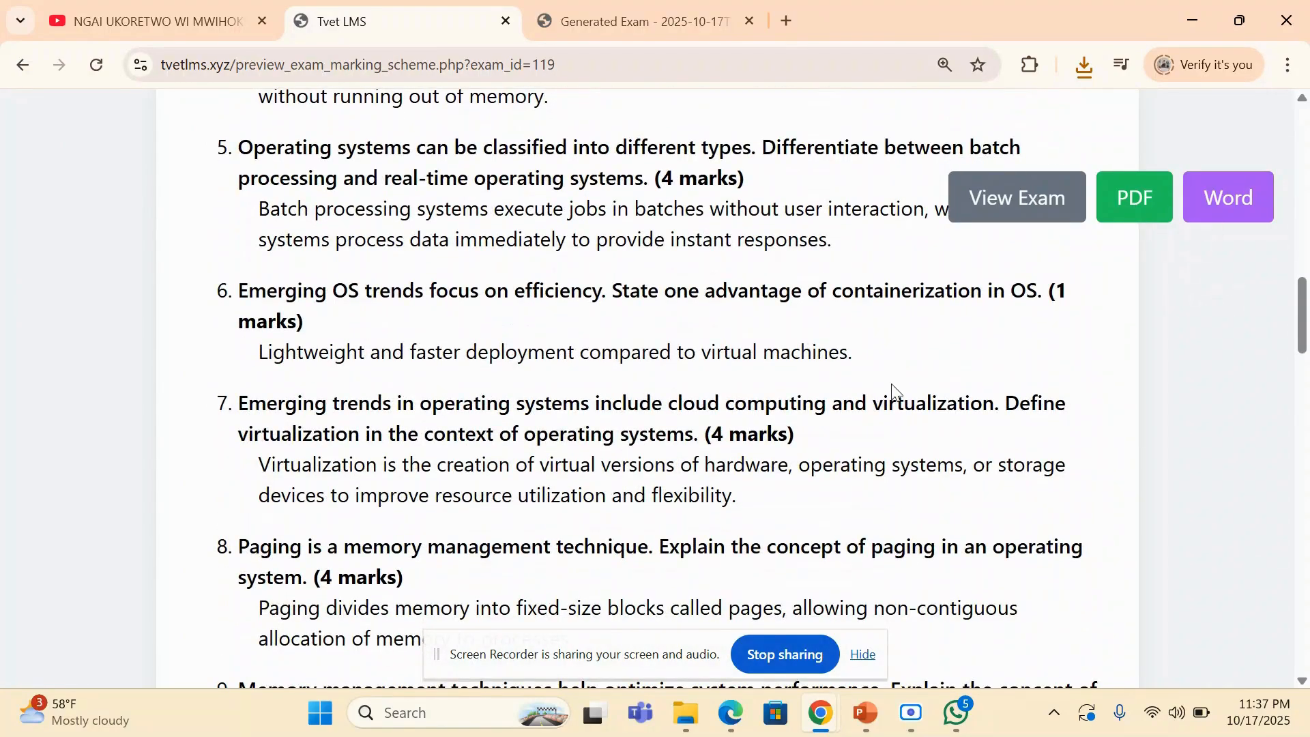
scroll(896, 387, "down", 13)
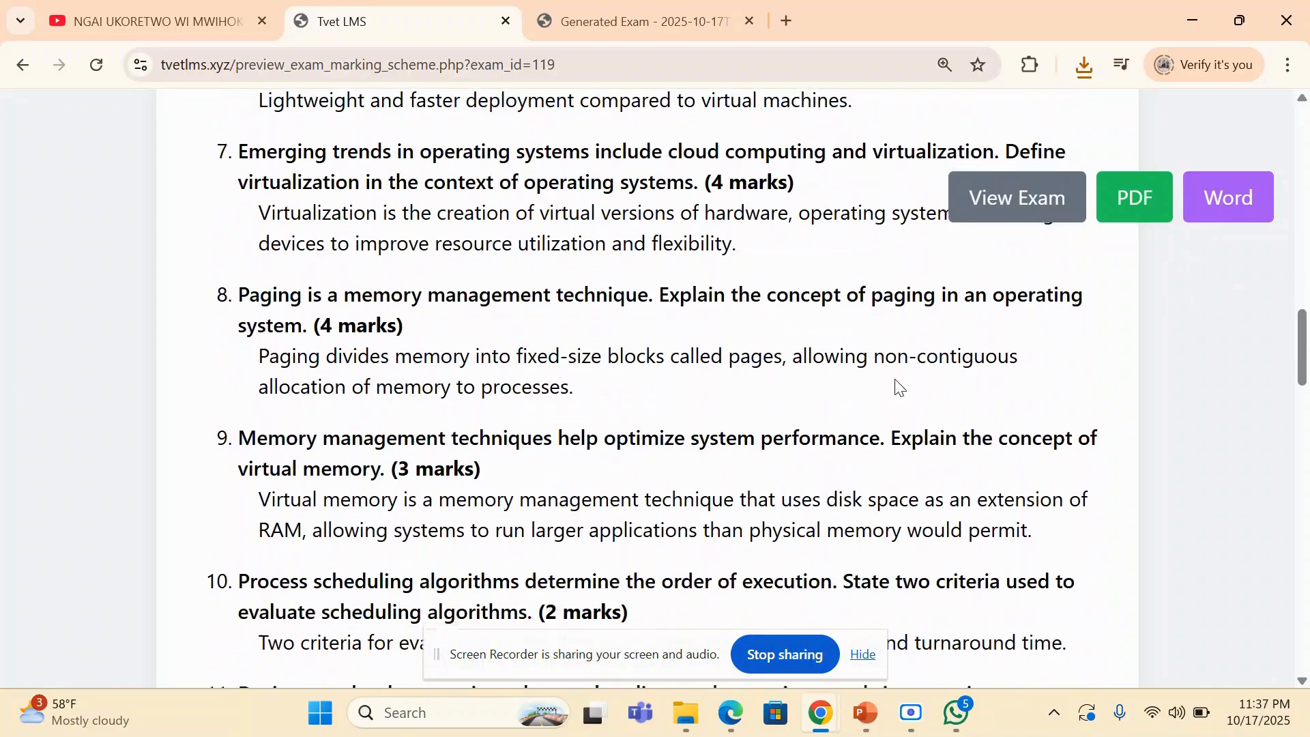
scroll(896, 386, "down", 7)
scroll(896, 383, "up", 8)
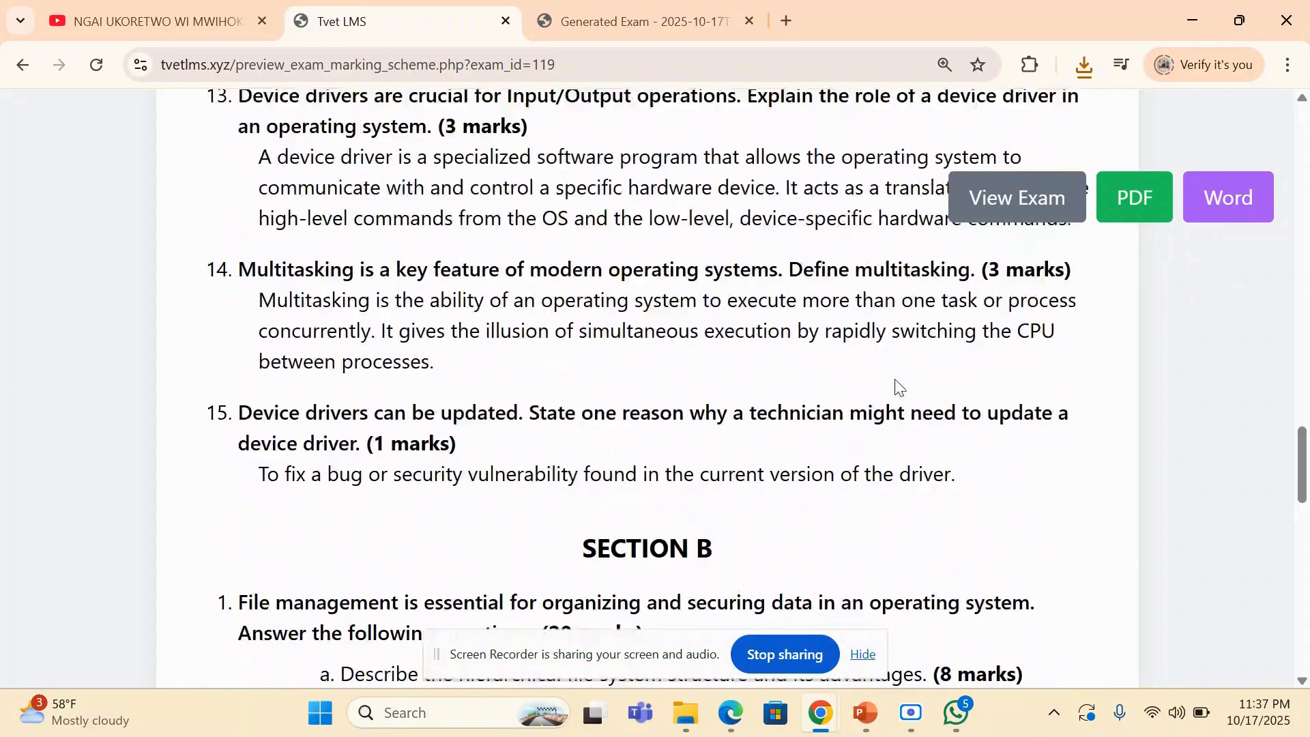
scroll(896, 380, "up", 20)
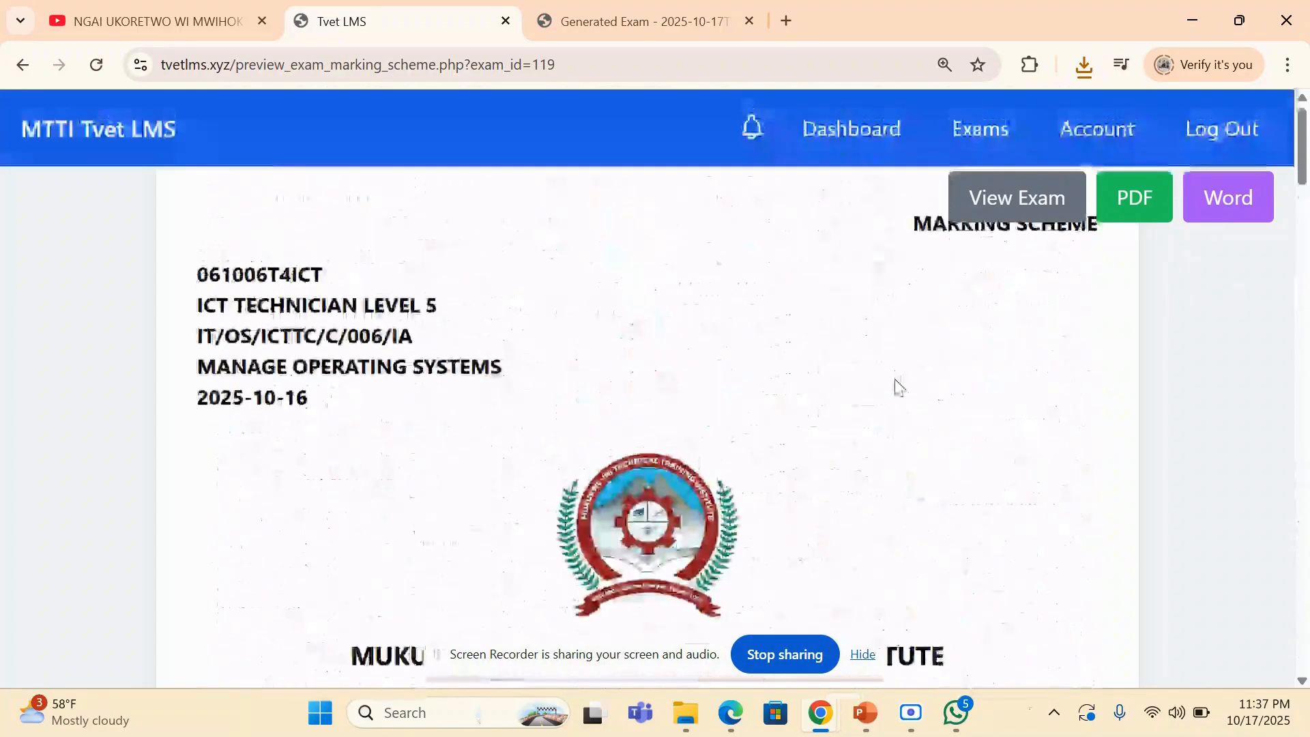
- Return to the teacher dashboard and look through the class cards, the Exam Management tools and the Trainer's File (Documents) section
left_click(822, 133)
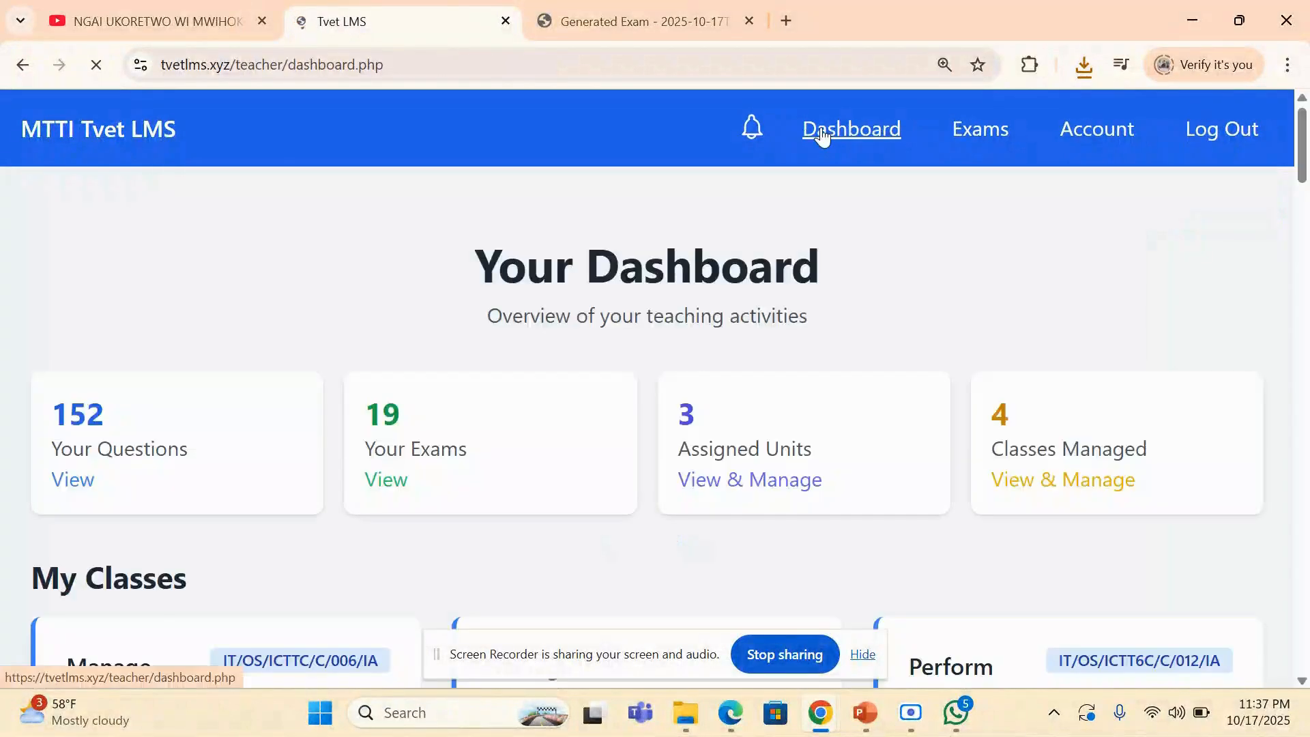
scroll(823, 134, "down", 12)
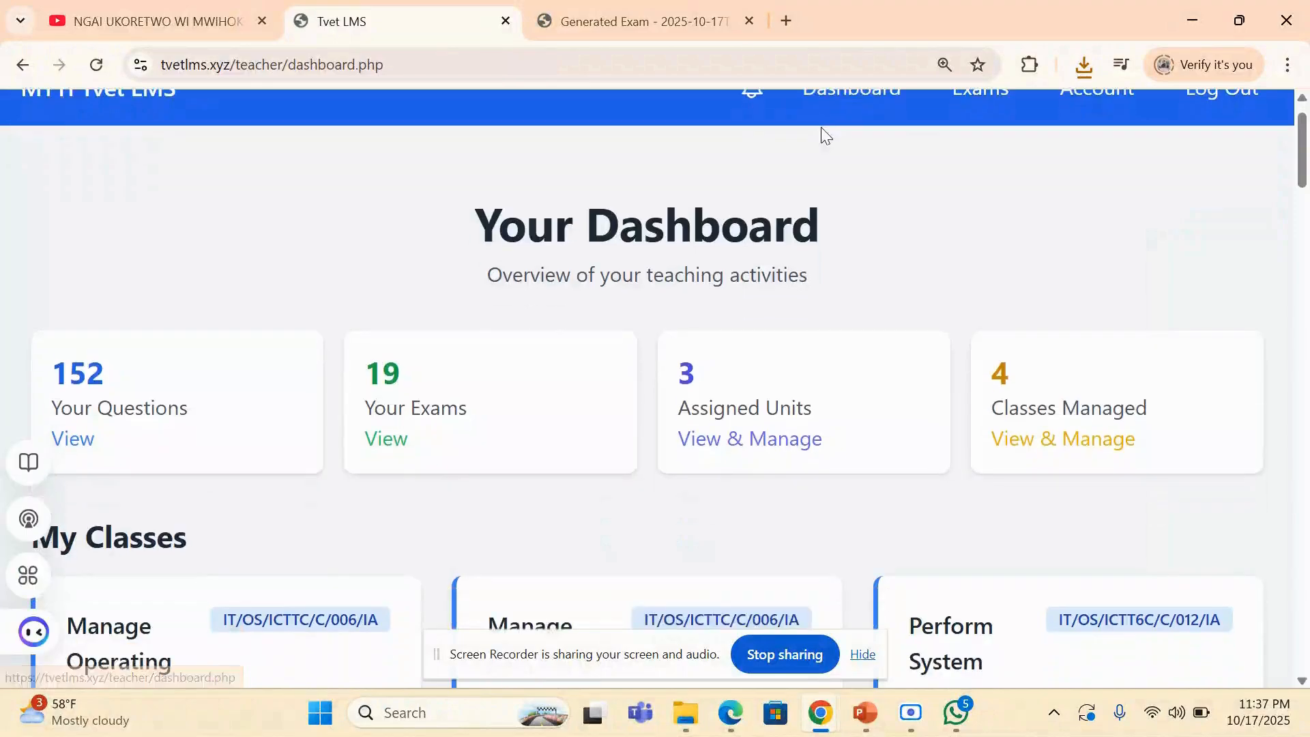
scroll(824, 134, "down", 10)
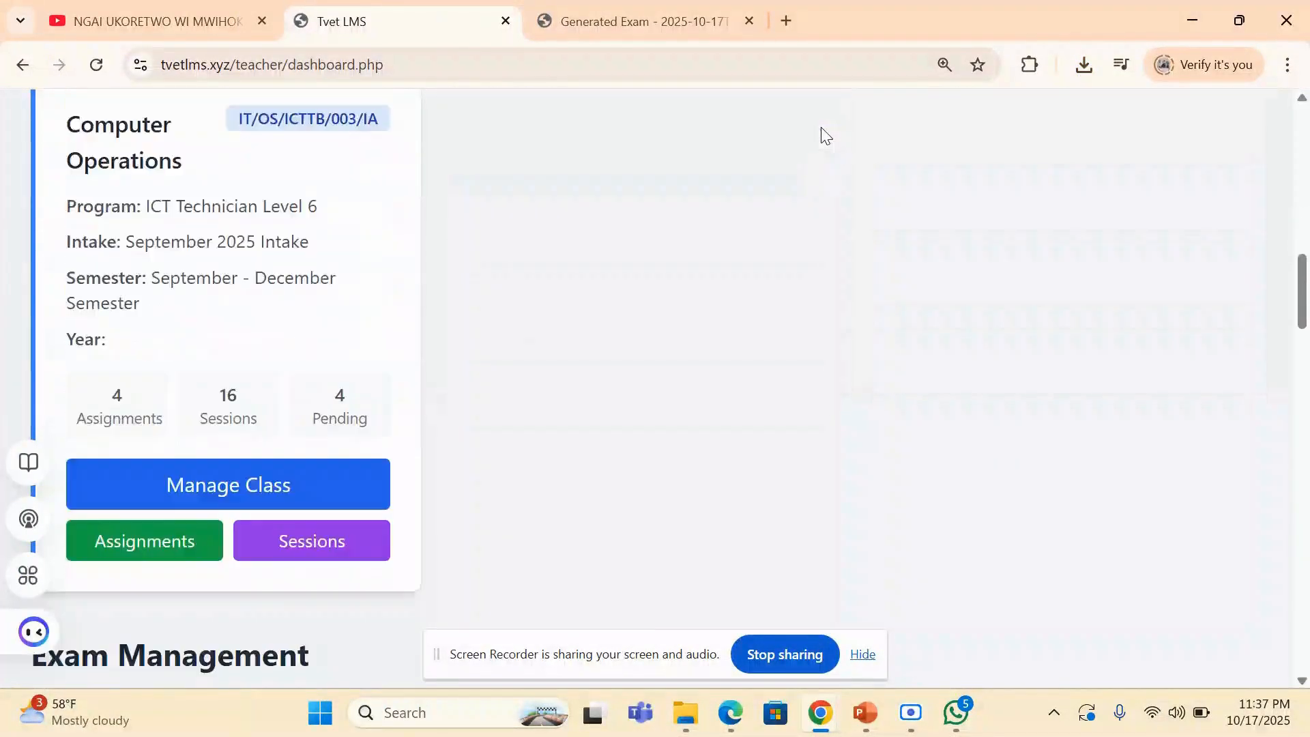
scroll(823, 134, "down", 1)
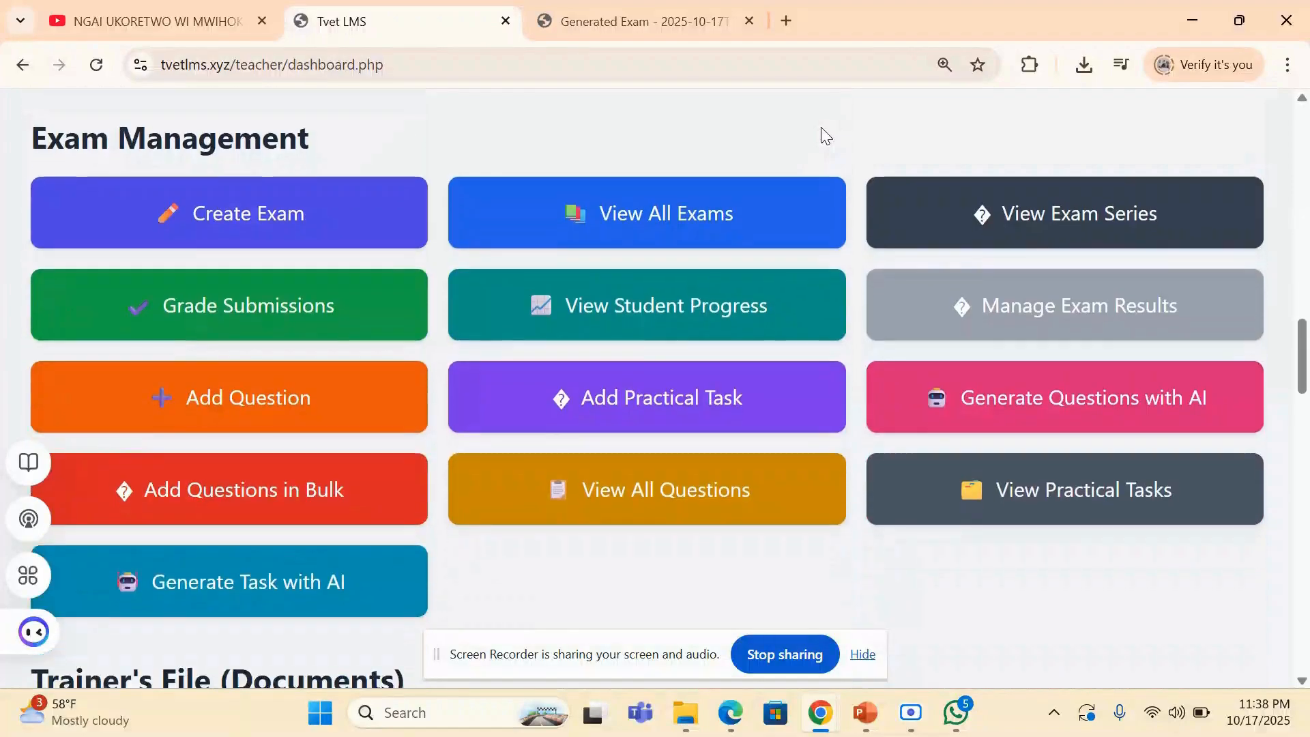
scroll(824, 135, "down", 2)
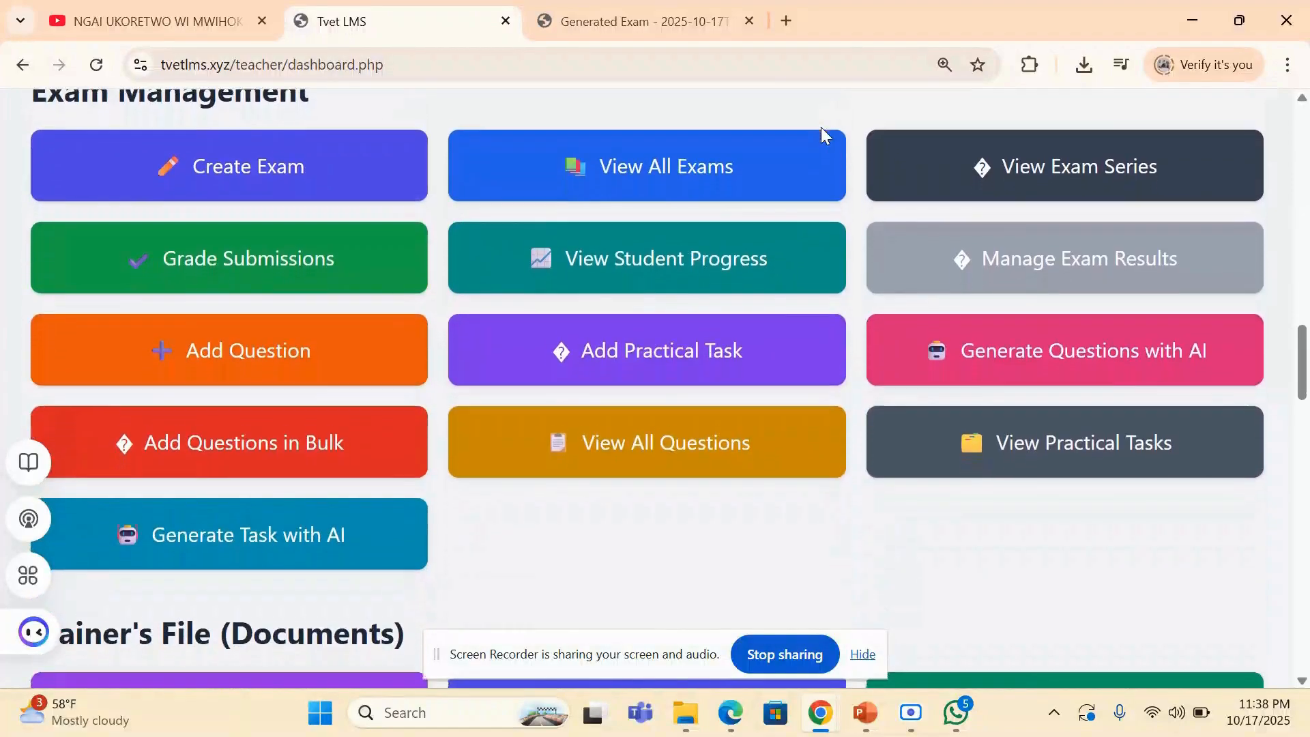
scroll(823, 135, "down", 3)
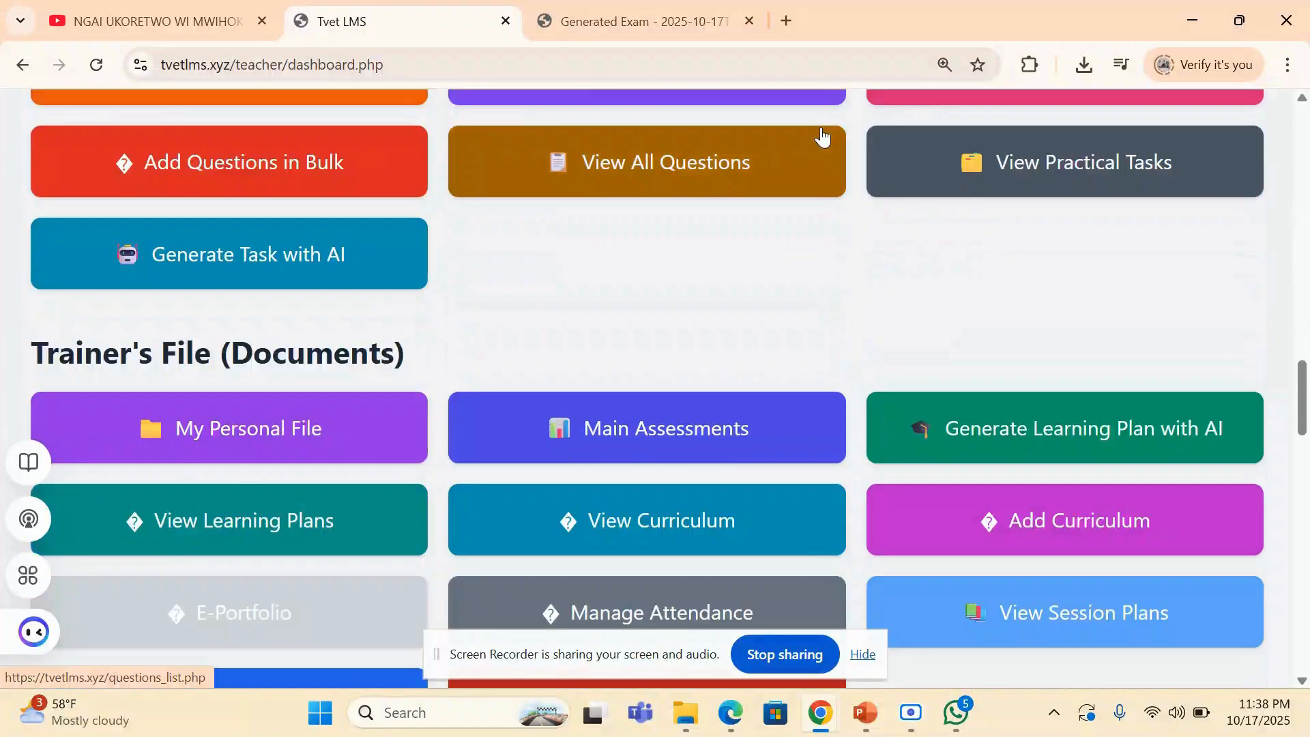
scroll(823, 136, "up", 1)
scroll(822, 136, "up", 1)
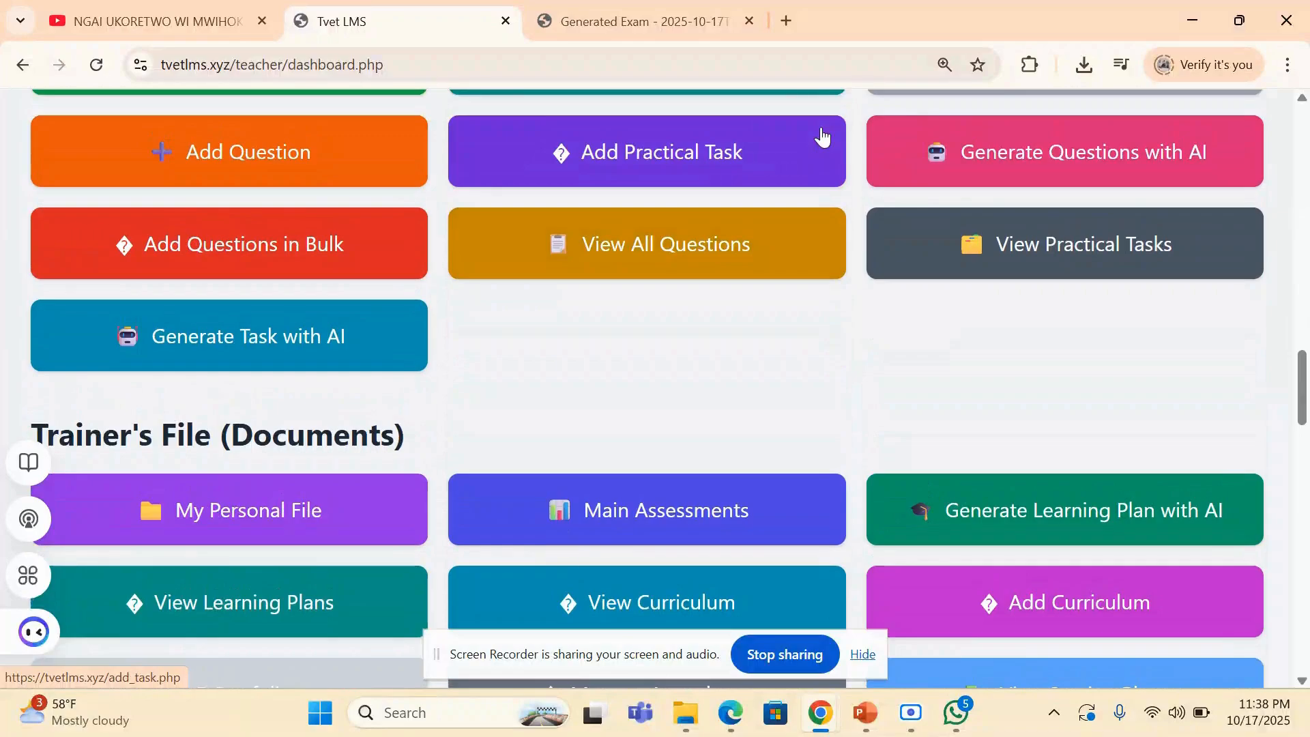
- Open My Personal File from the Trainer's File section and review the document links on the unit cards
scroll(823, 136, "down", 3)
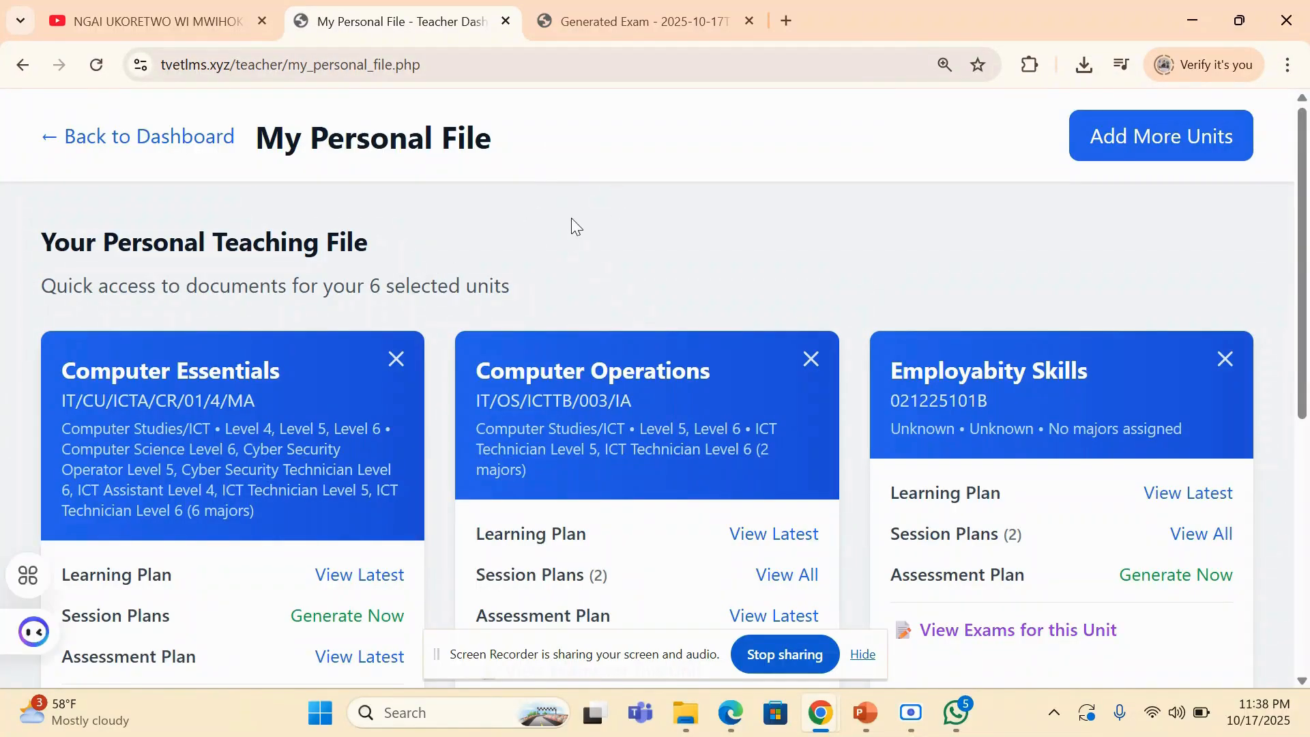
scroll(572, 219, "down", 1)
scroll(478, 175, "down", 2)
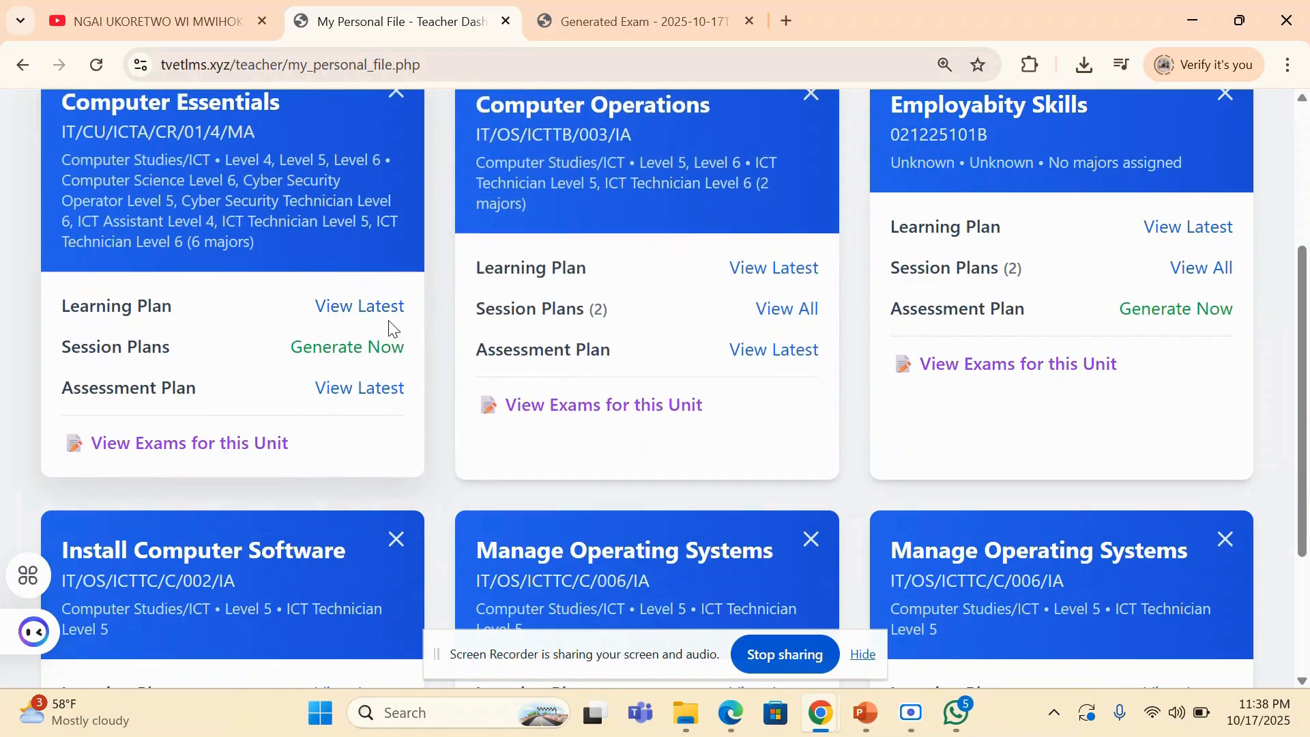
scroll(390, 328, "down", 2)
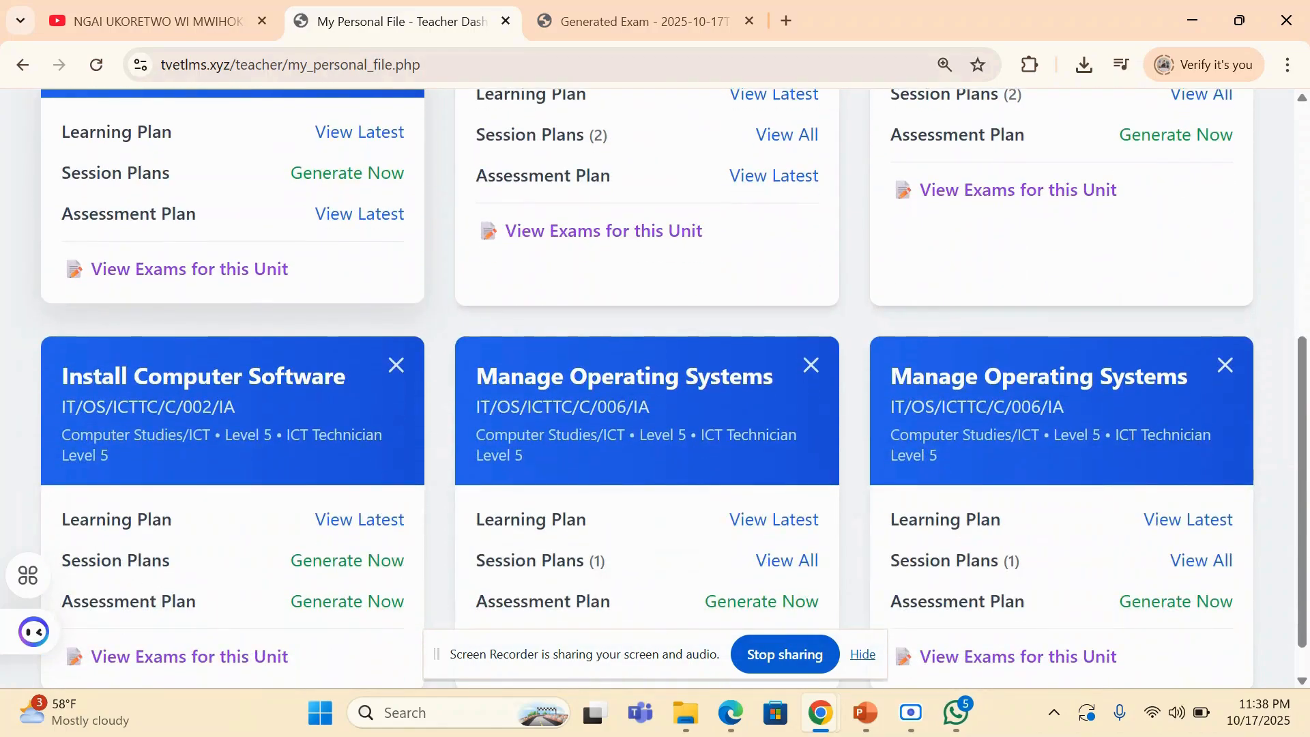
scroll(262, 409, "up", 2)
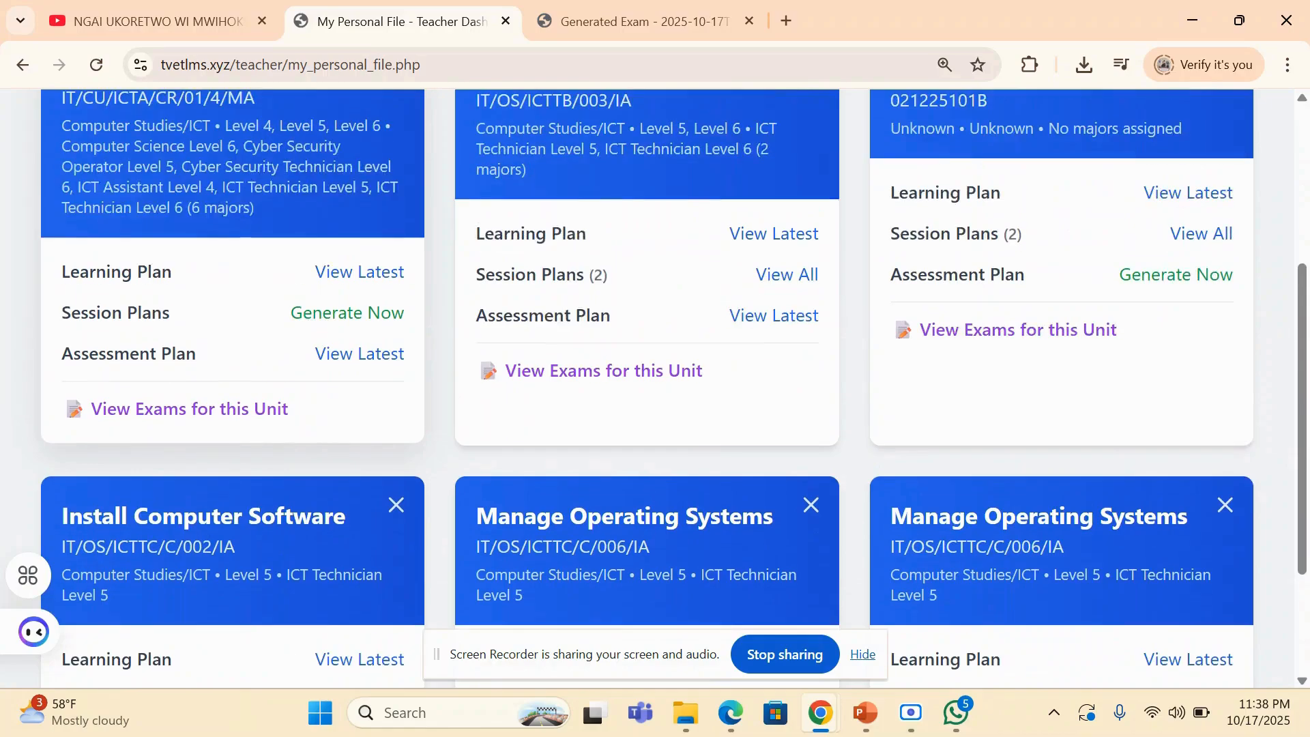
scroll(349, 339, "up", 1)
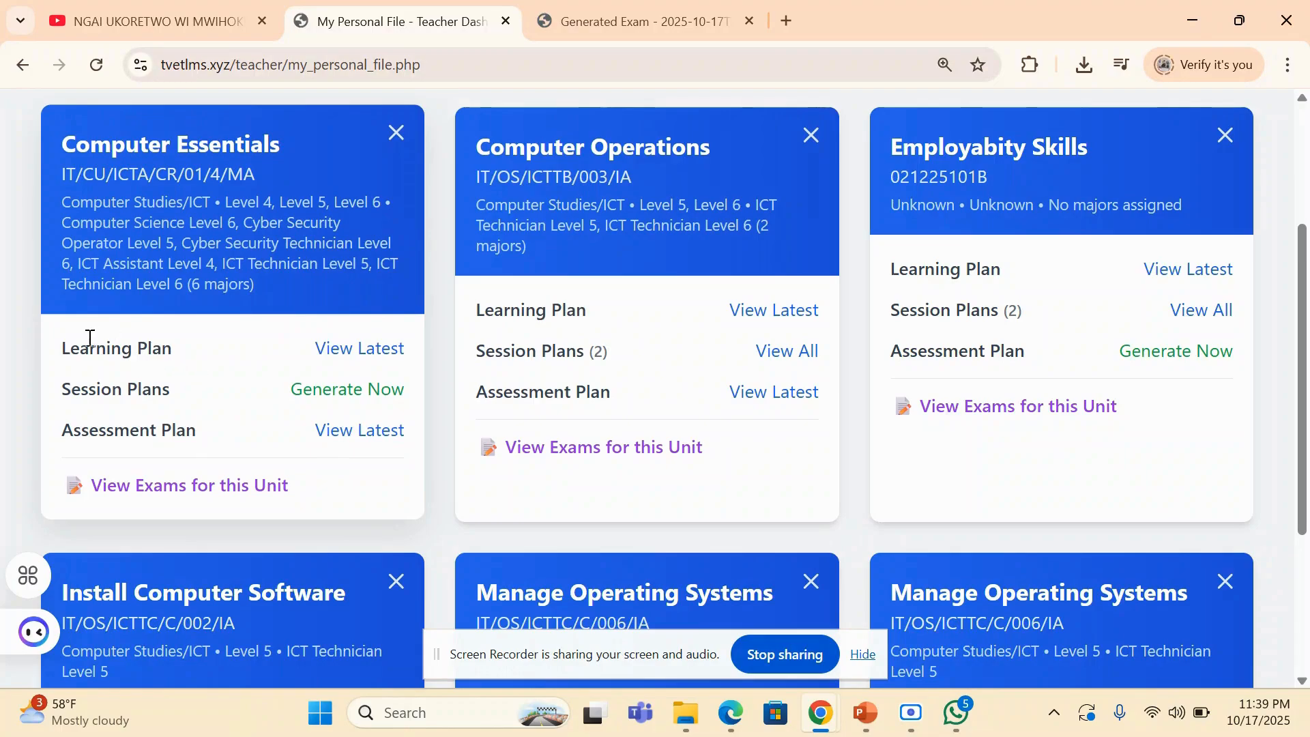
- Open the latest Computer Essentials learning plan and examine its unit details, benchmarks and weekly learning schedule
left_click(350, 358)
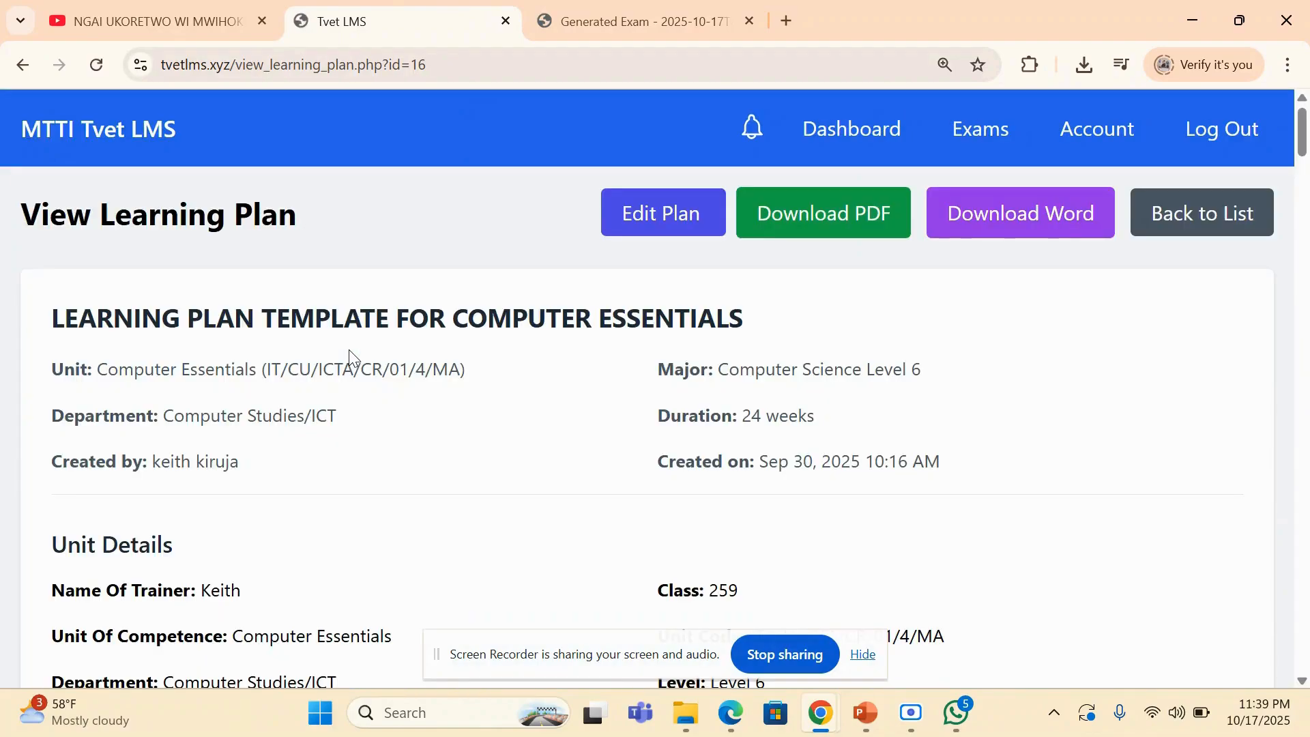
scroll(1109, 350, "down", 3)
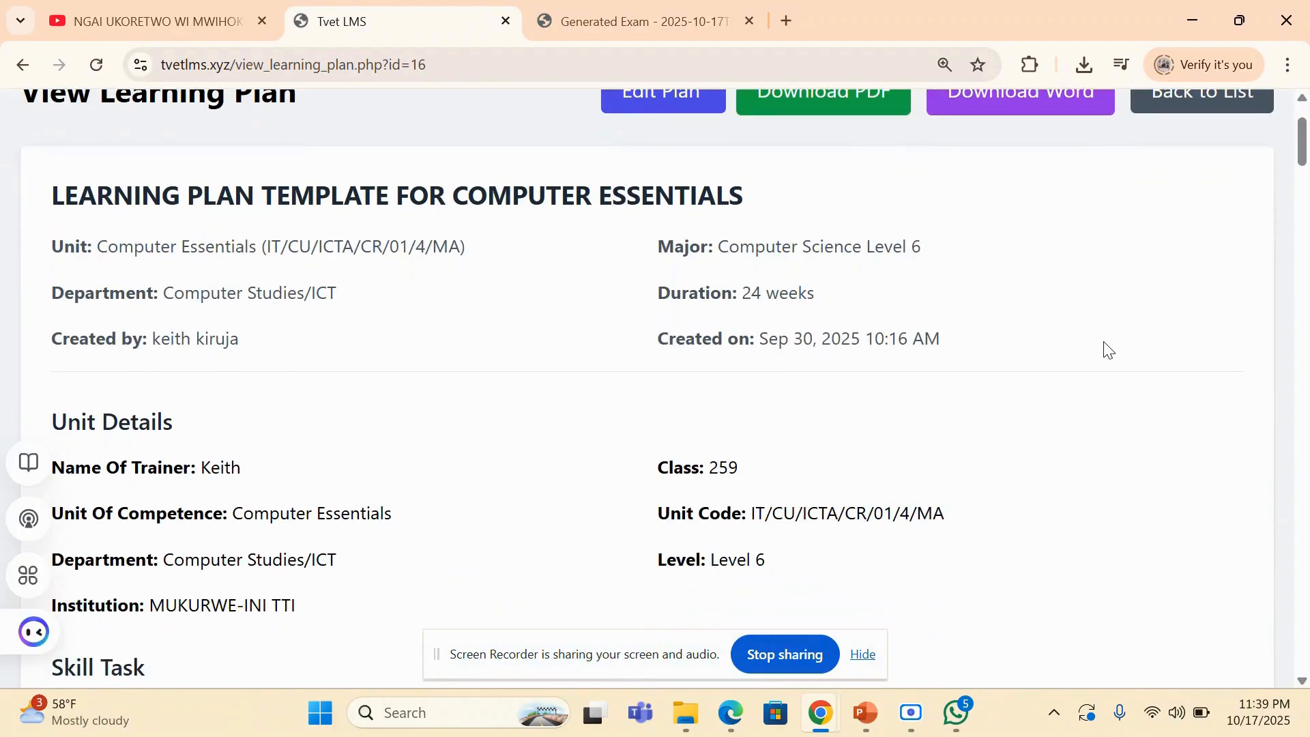
scroll(1109, 350, "down", 9)
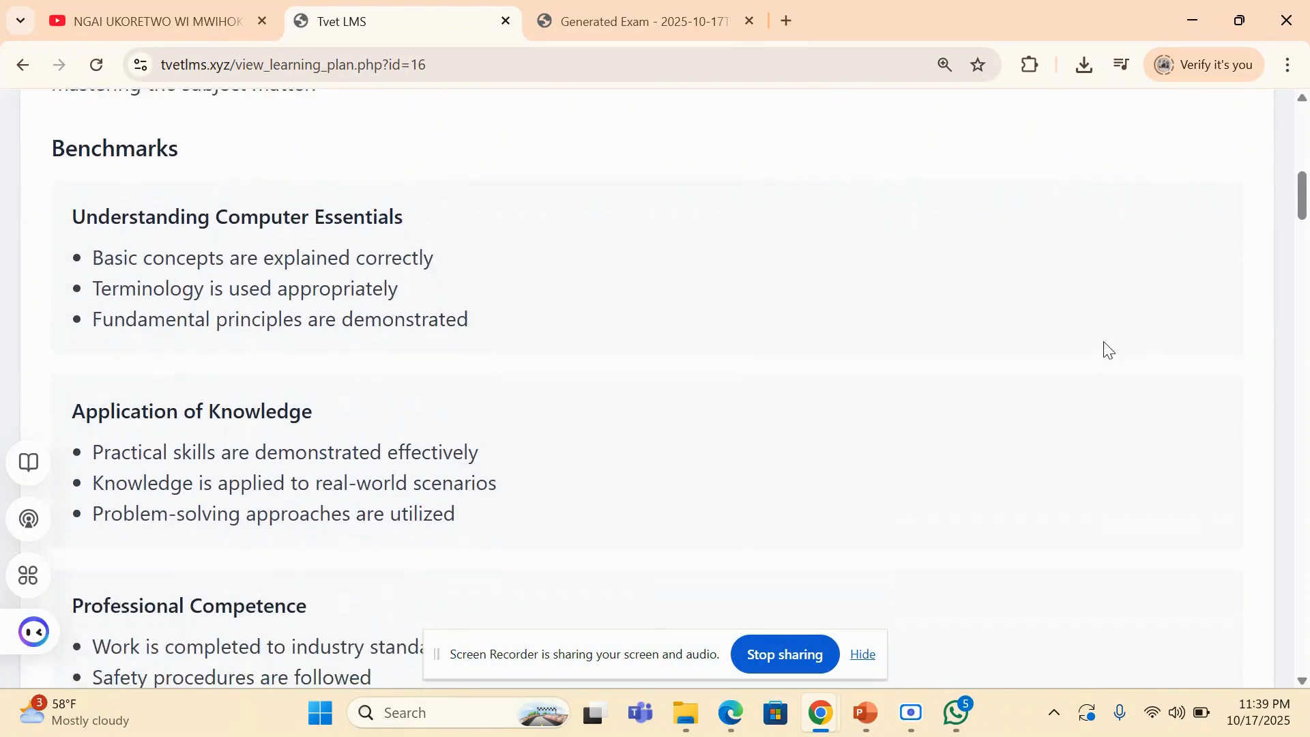
scroll(1109, 350, "down", 9)
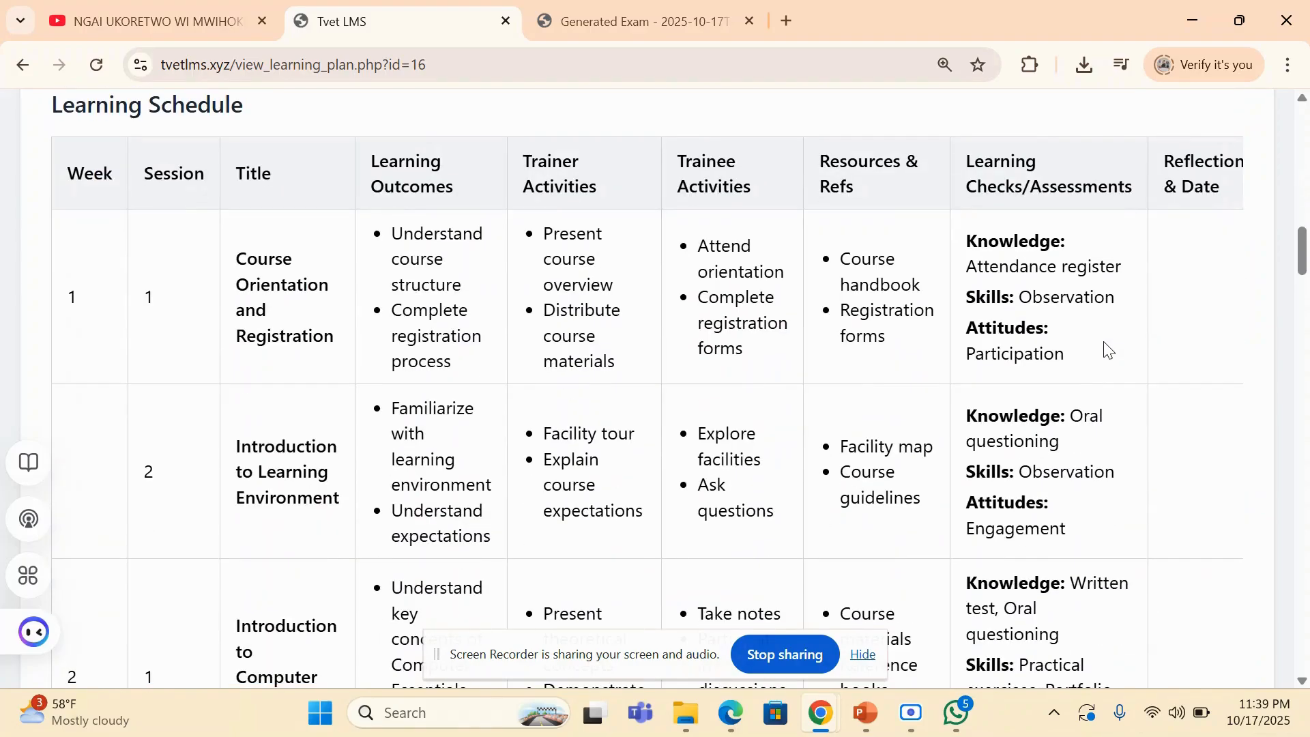
scroll(1109, 350, "up", 1)
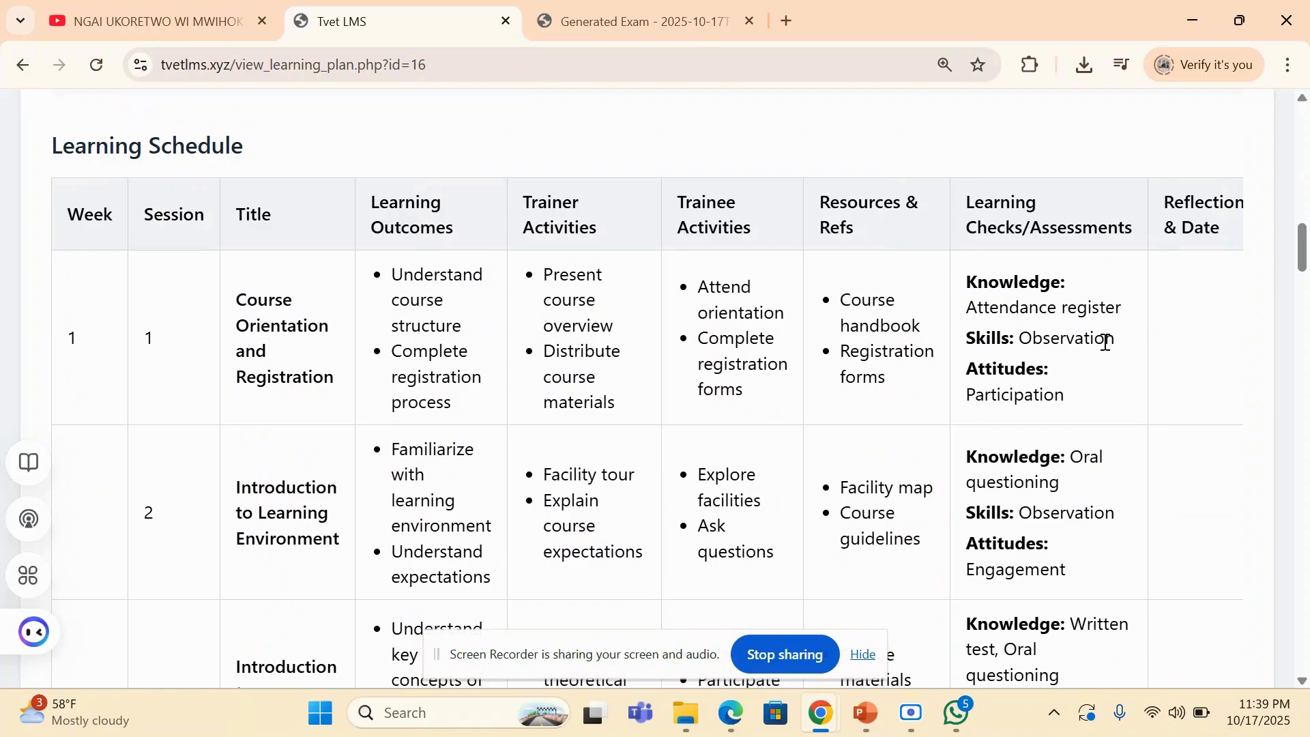
scroll(1105, 341, "down", 12)
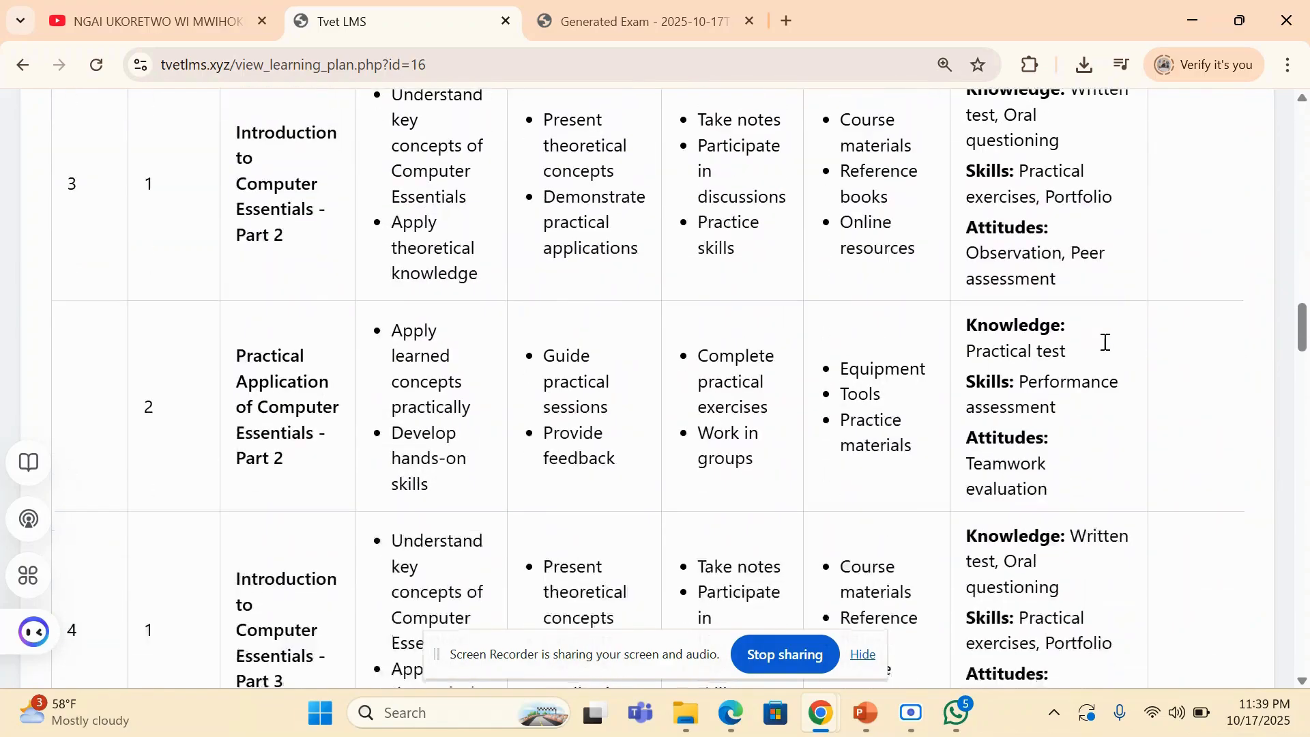
scroll(1108, 349, "up", 15)
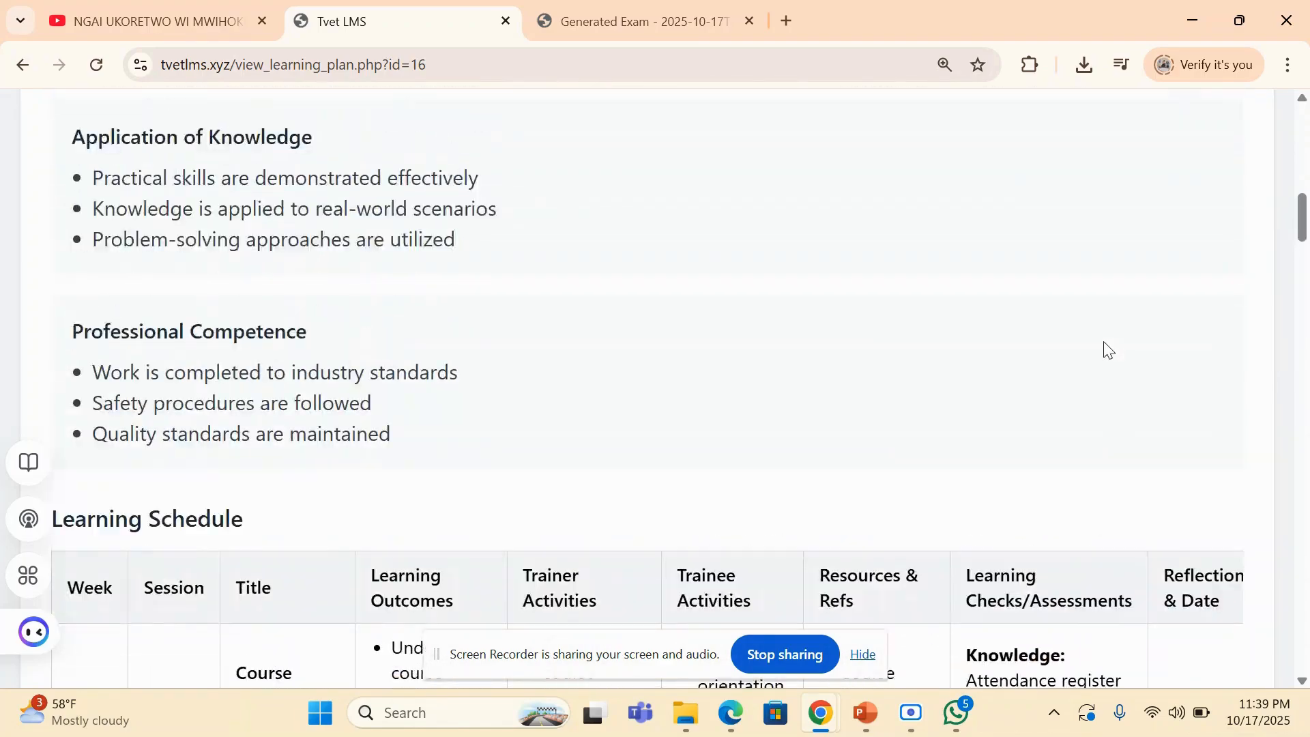
scroll(1108, 349, "up", 6)
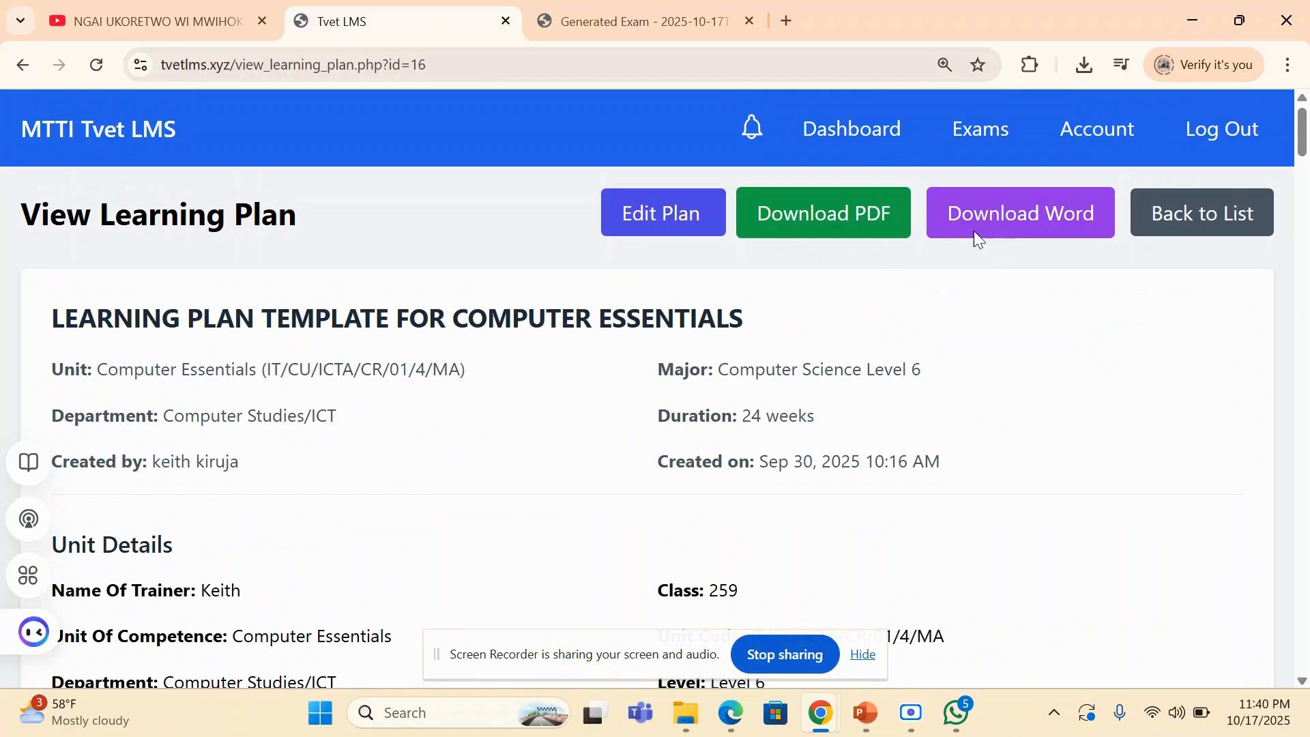
- Go back to My Personal File, open the latest Computer Essentials assessment plan and examine its assessment items, including the Elements column
left_click(22, 65)
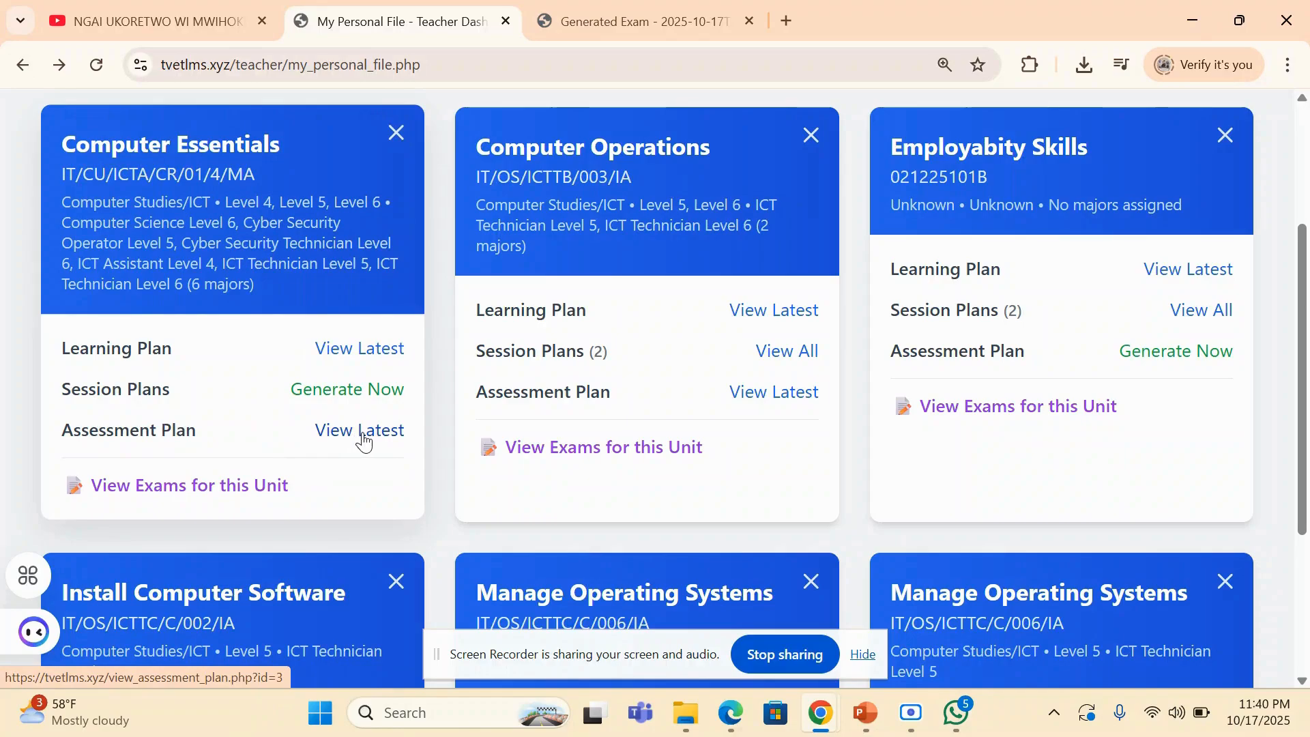
left_click(359, 433)
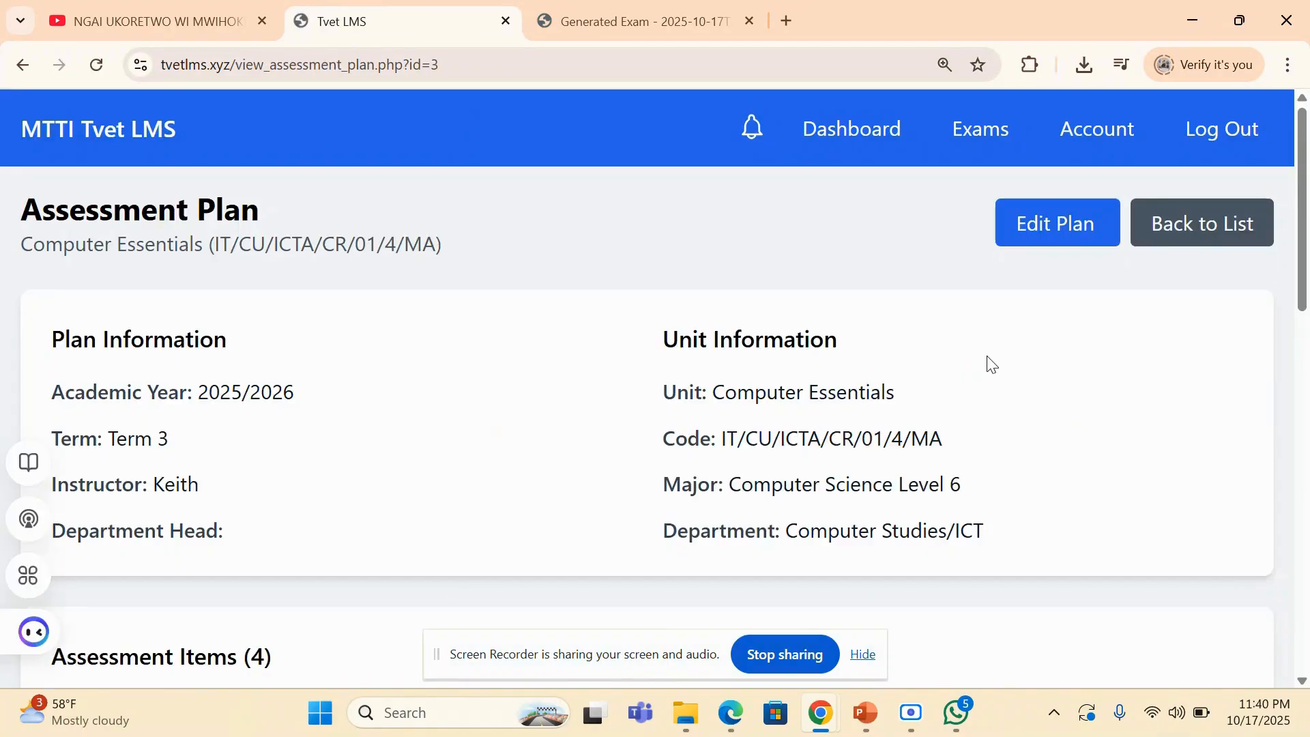
scroll(986, 366, "down", 2)
scroll(992, 365, "down", 5)
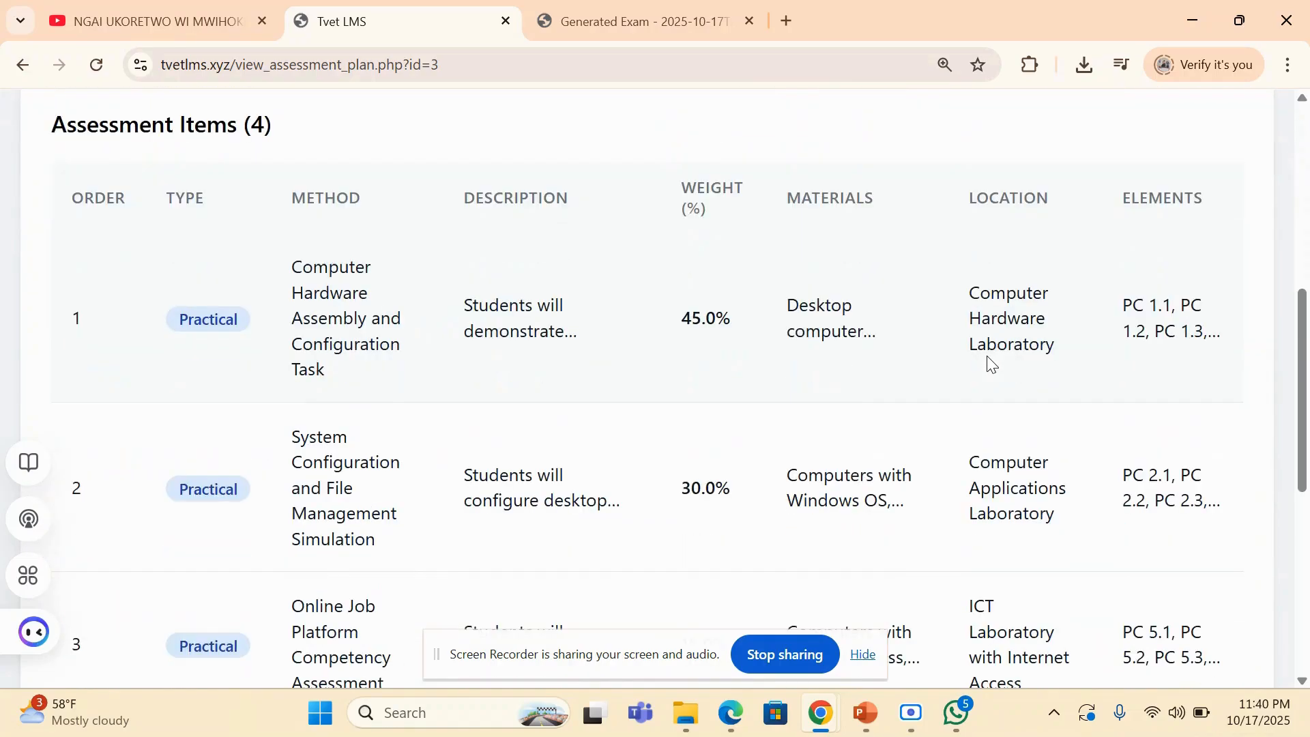
scroll(993, 365, "down", 1)
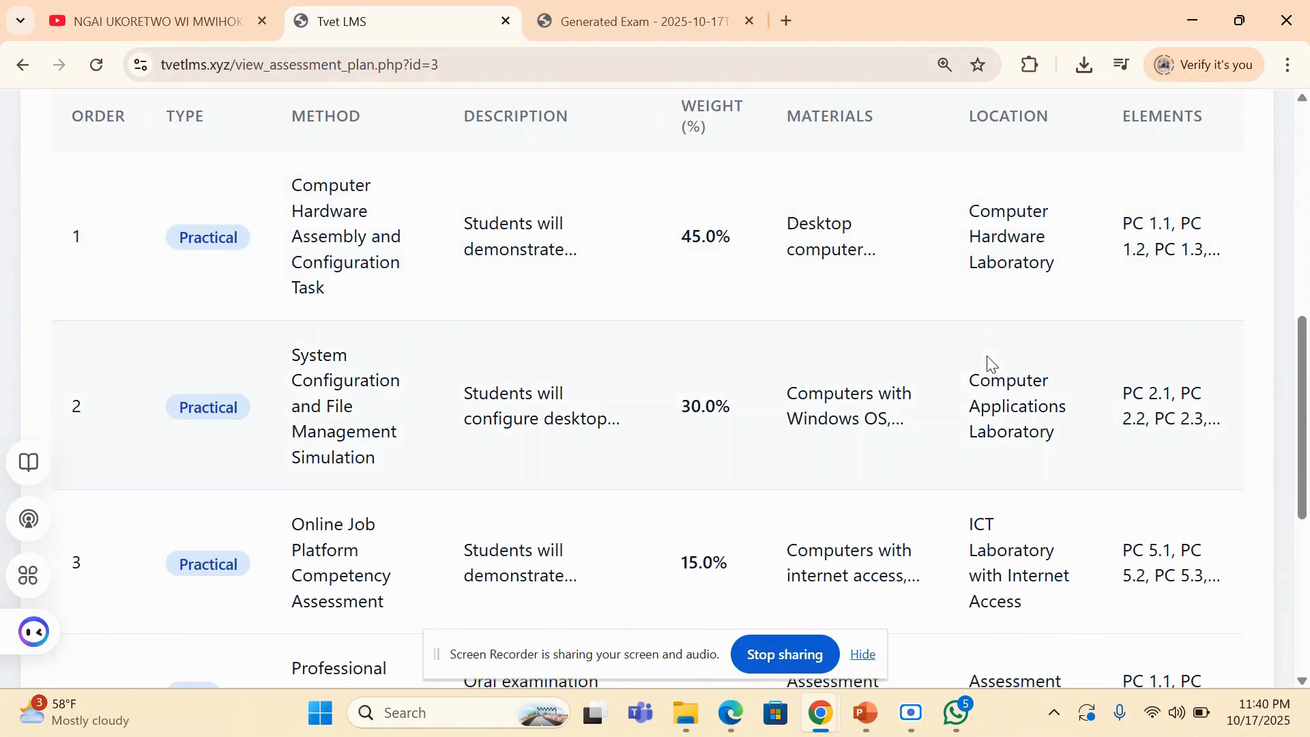
scroll(993, 365, "up", 1)
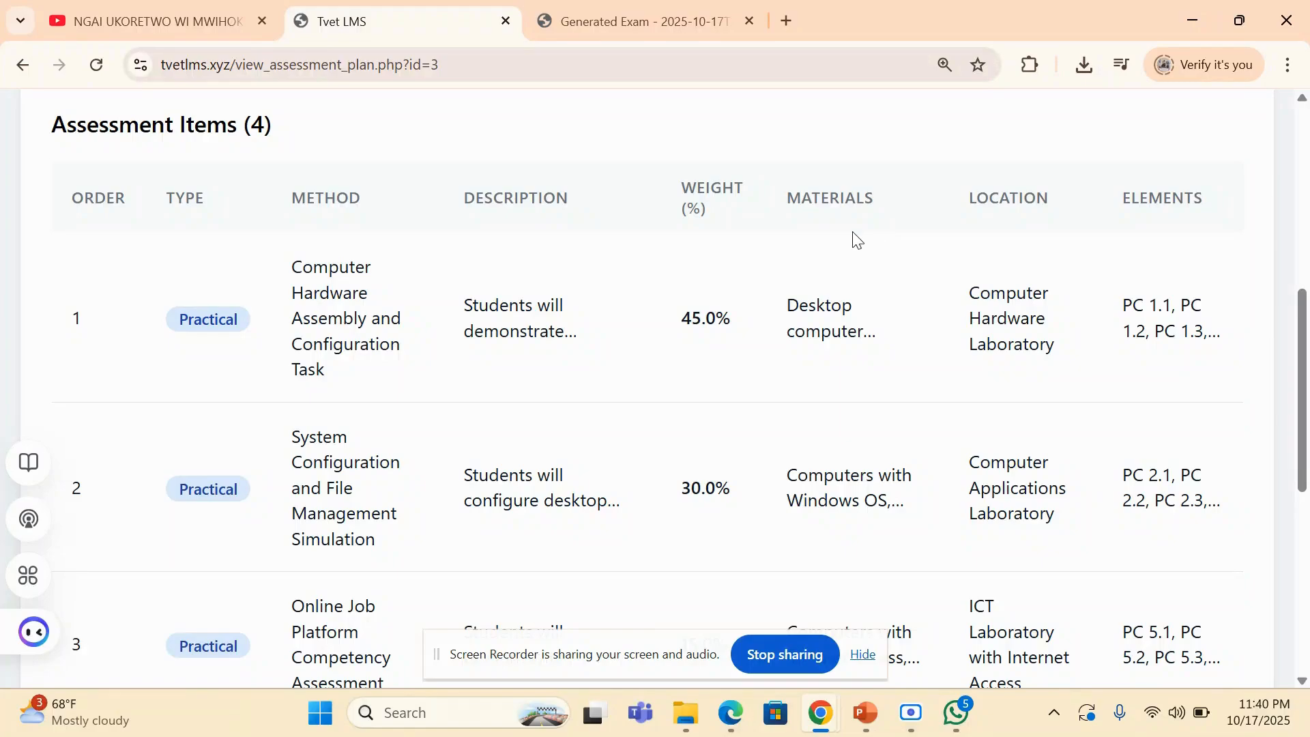
double_click(1128, 199)
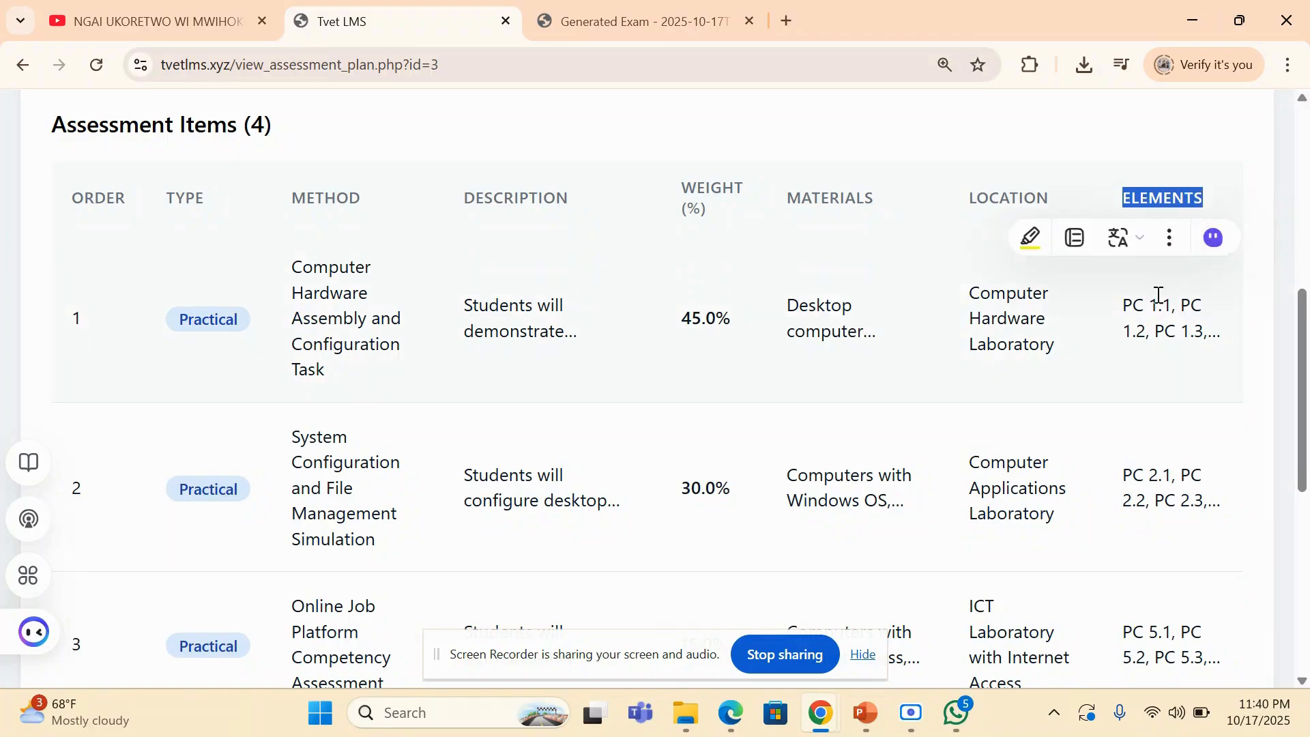
left_click(1149, 332)
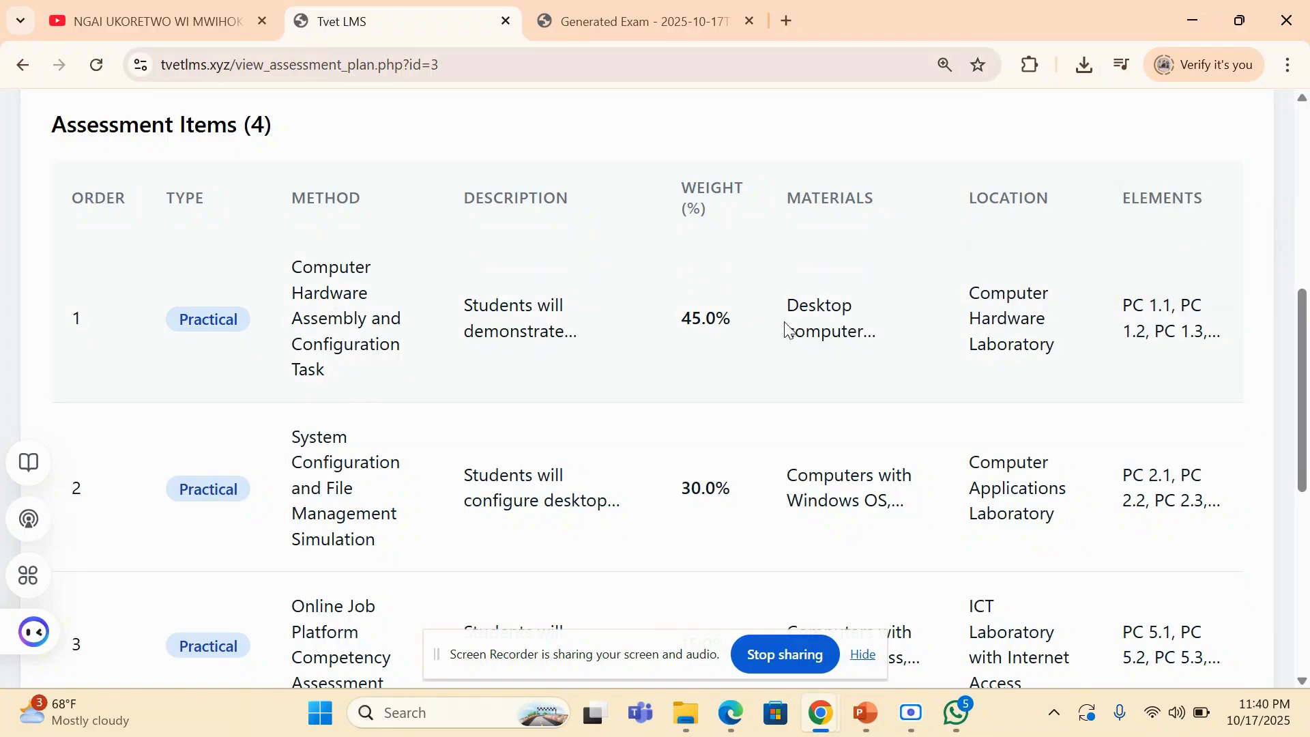
- Review the remaining Computer Essentials assessment items, their weights and the plan metadata
scroll(710, 343, "down", 8)
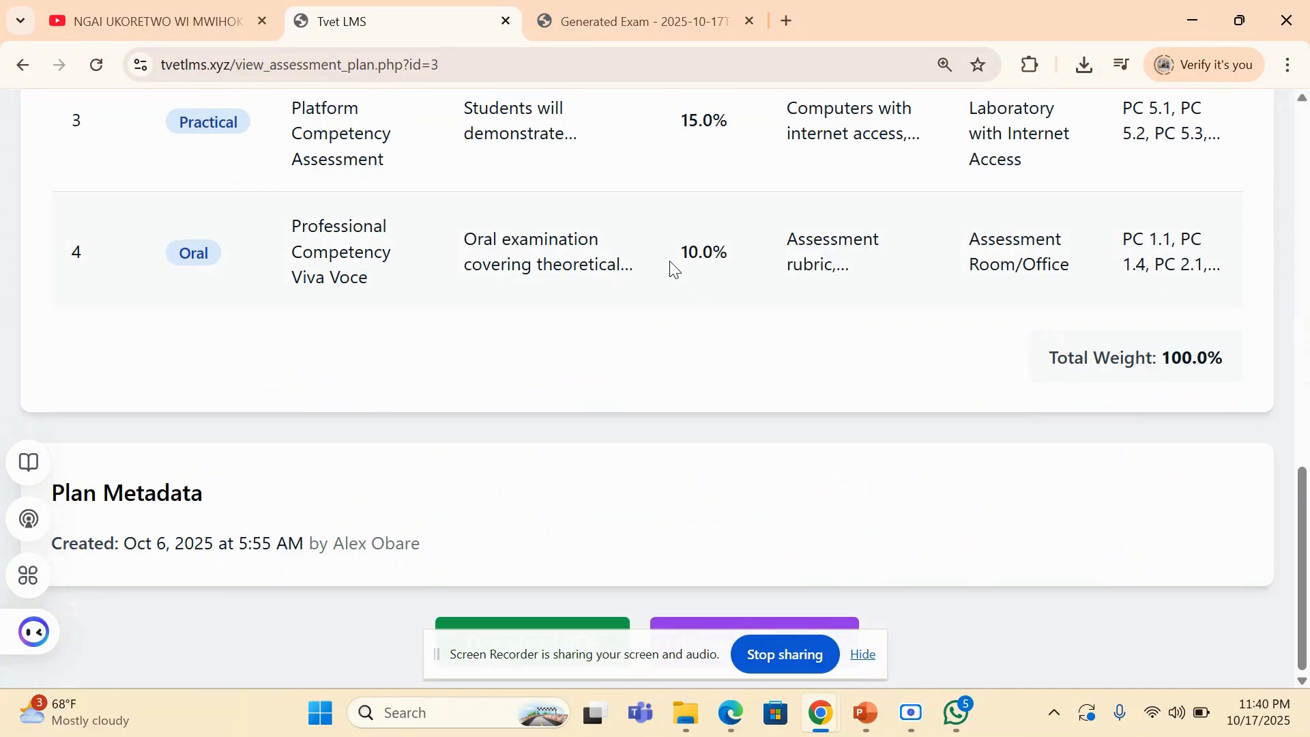
scroll(674, 270, "up", 15)
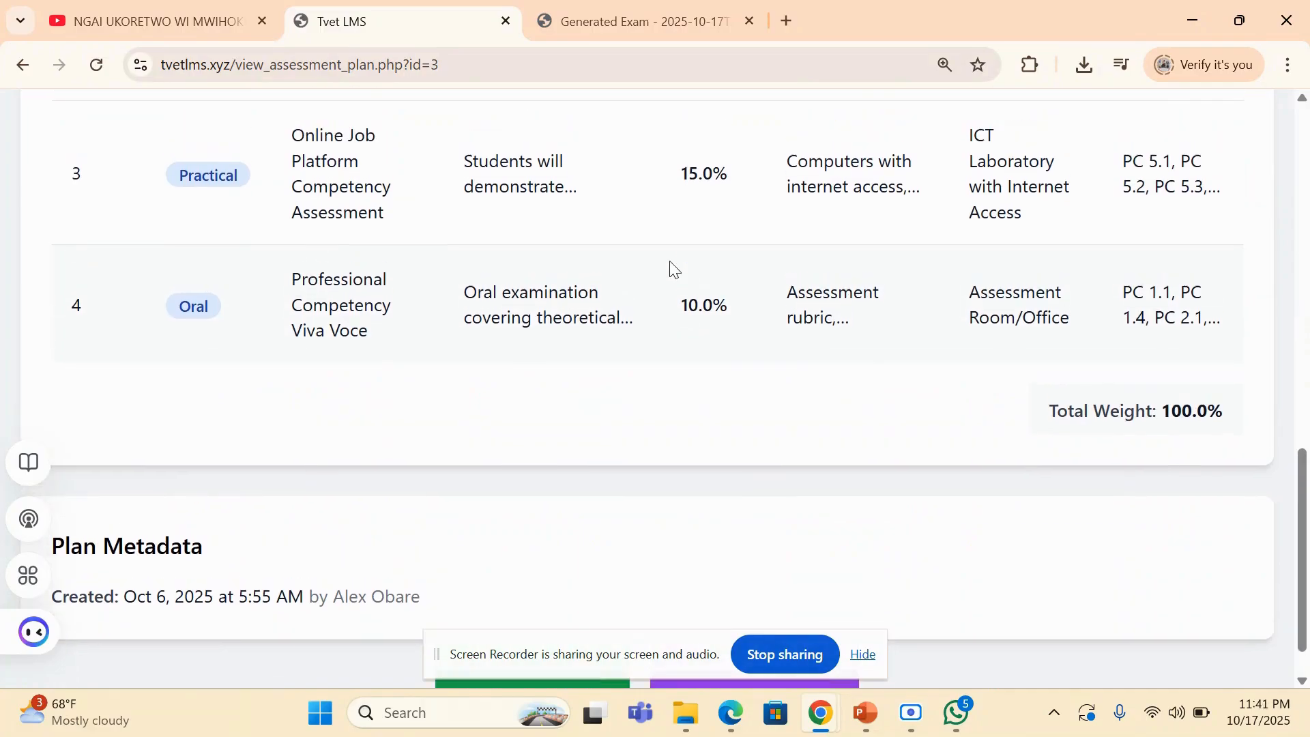
scroll(673, 267, "up", 1)
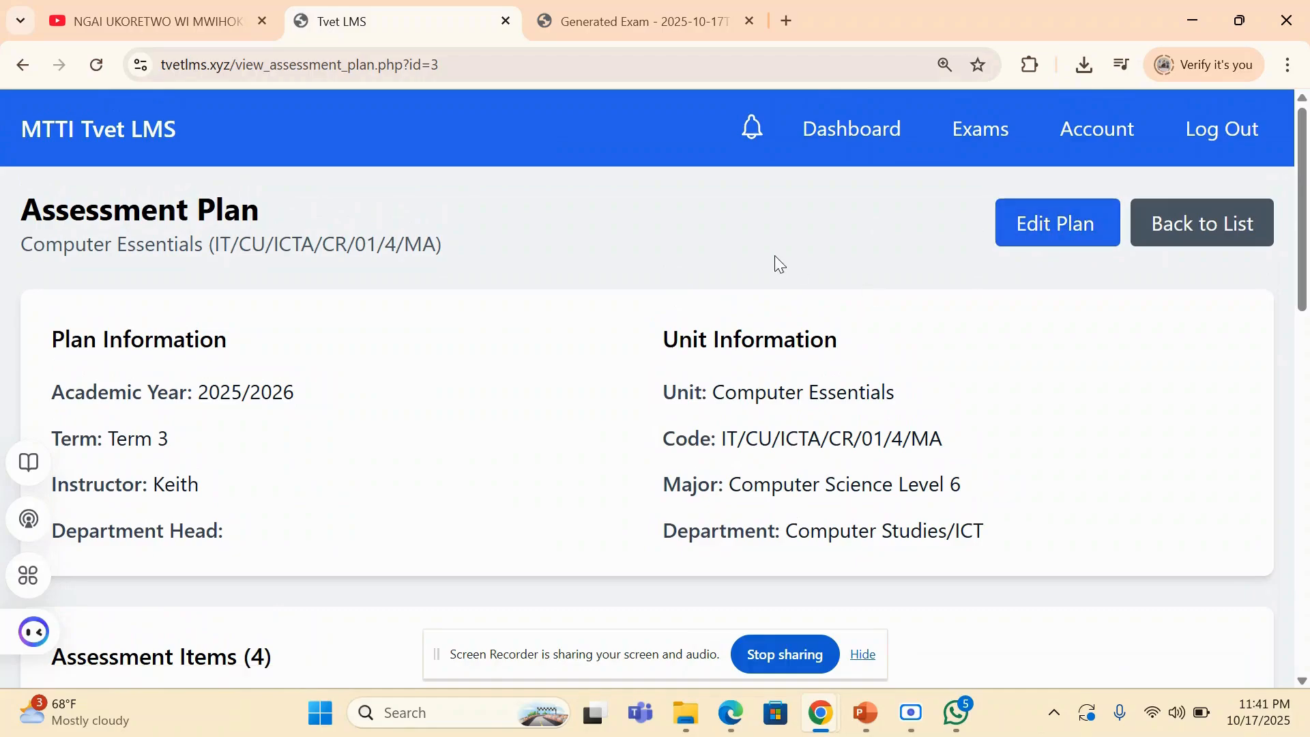
- Go back to My Personal File, open all Computer Operations session plans and look through the listed sessions
left_click(23, 65)
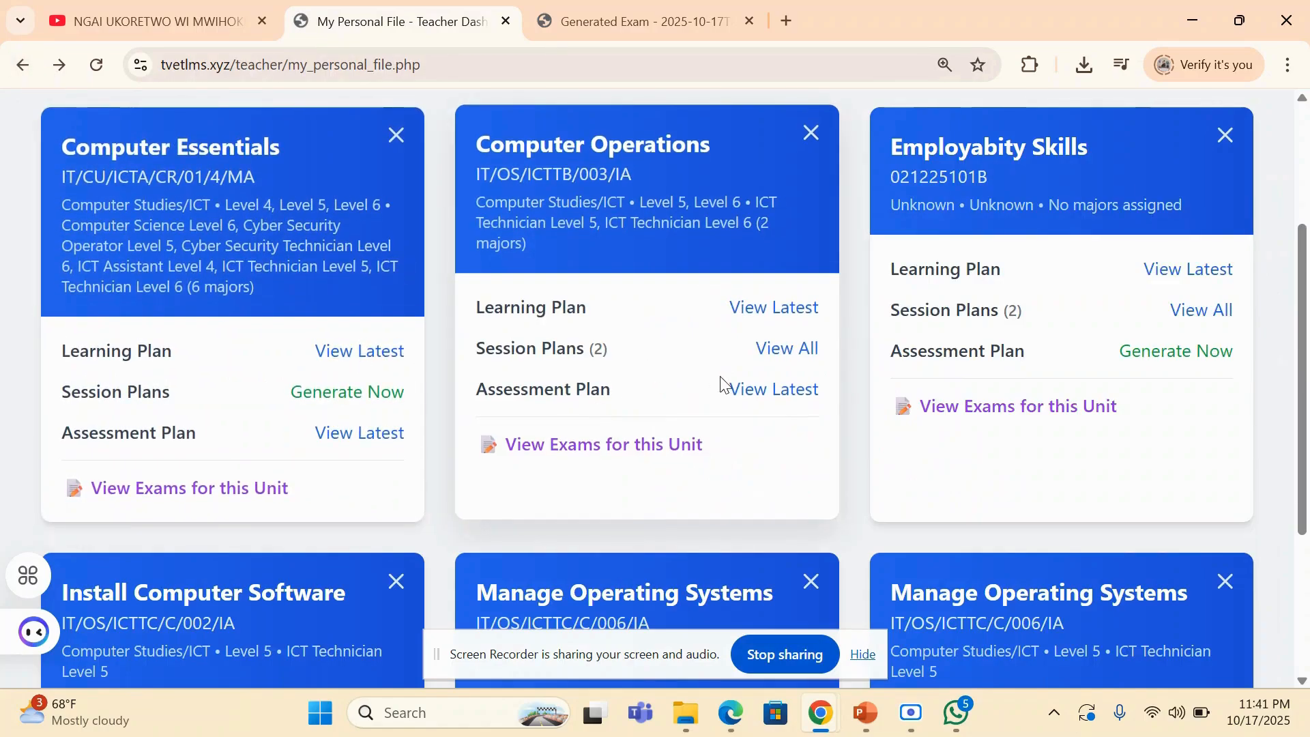
left_click(789, 354)
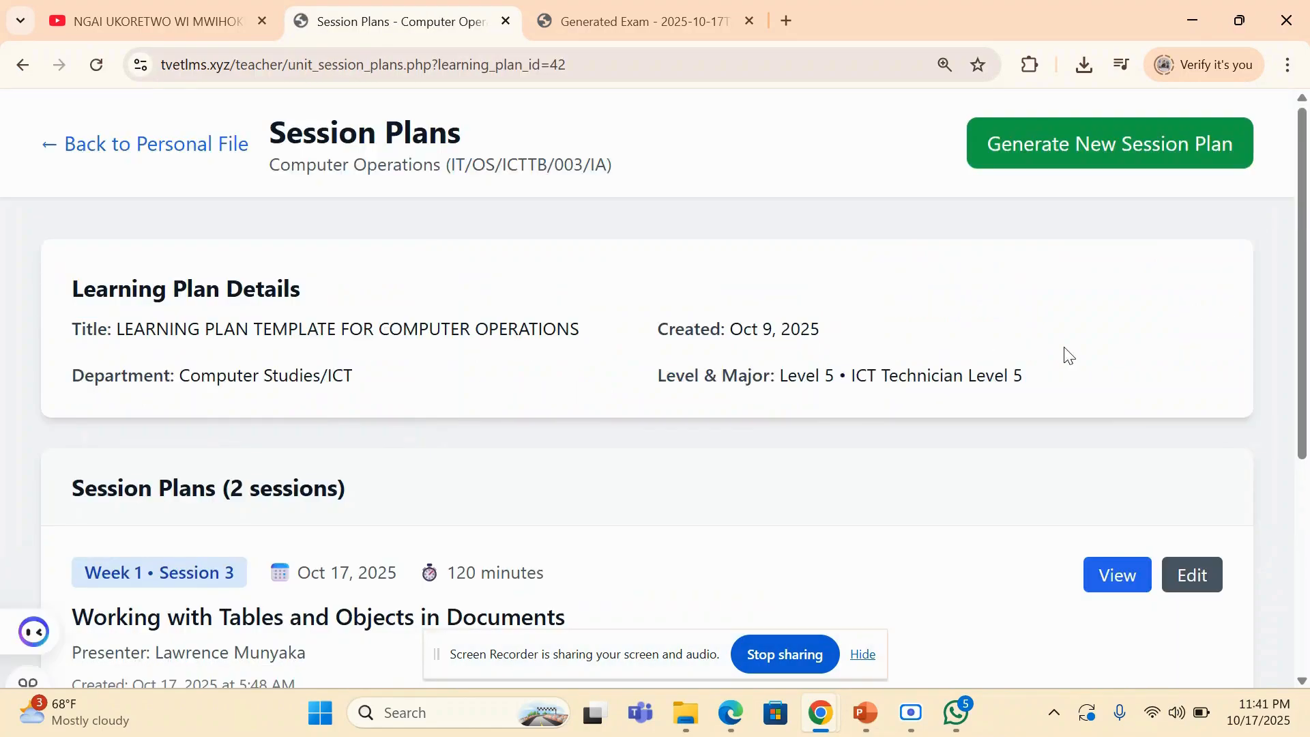
left_click_drag(1305, 233, 1300, 446)
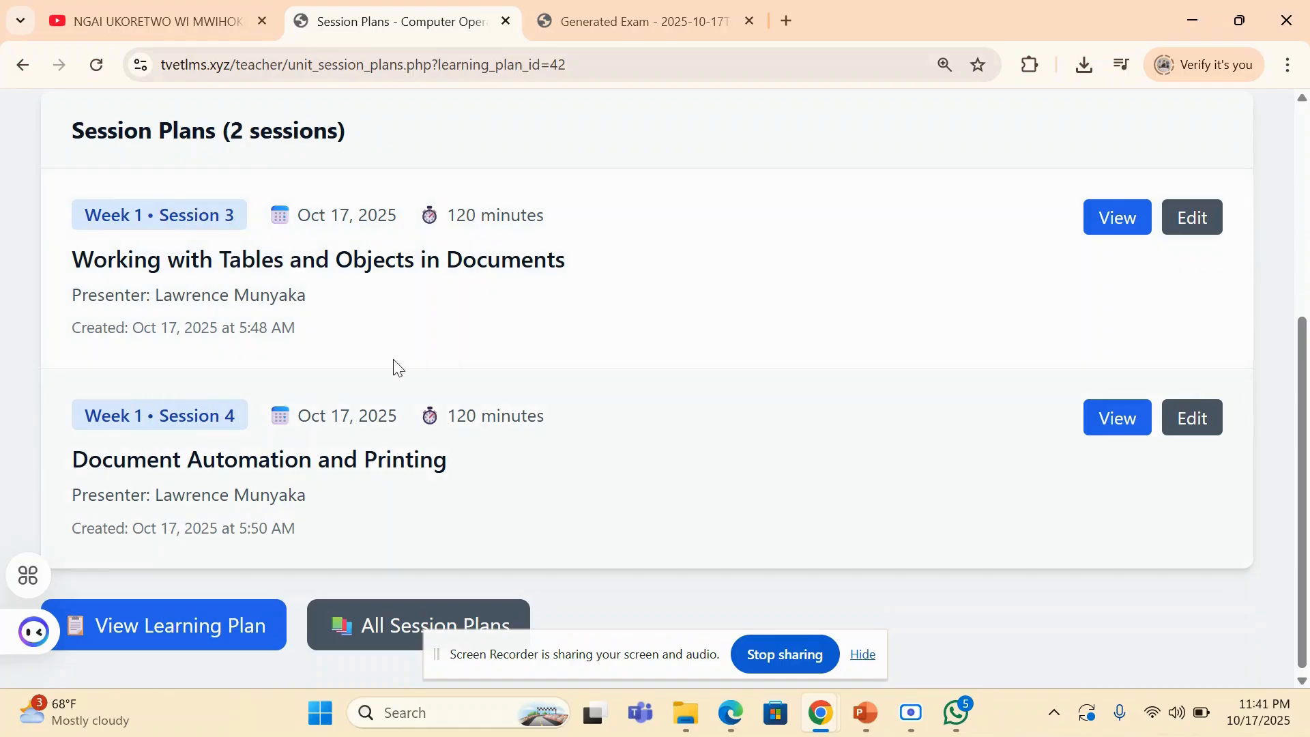
mouse_move(1306, 362)
left_mouse_down()
mouse_move(1305, 261)
mouse_move(1306, 363)
left_mouse_up()
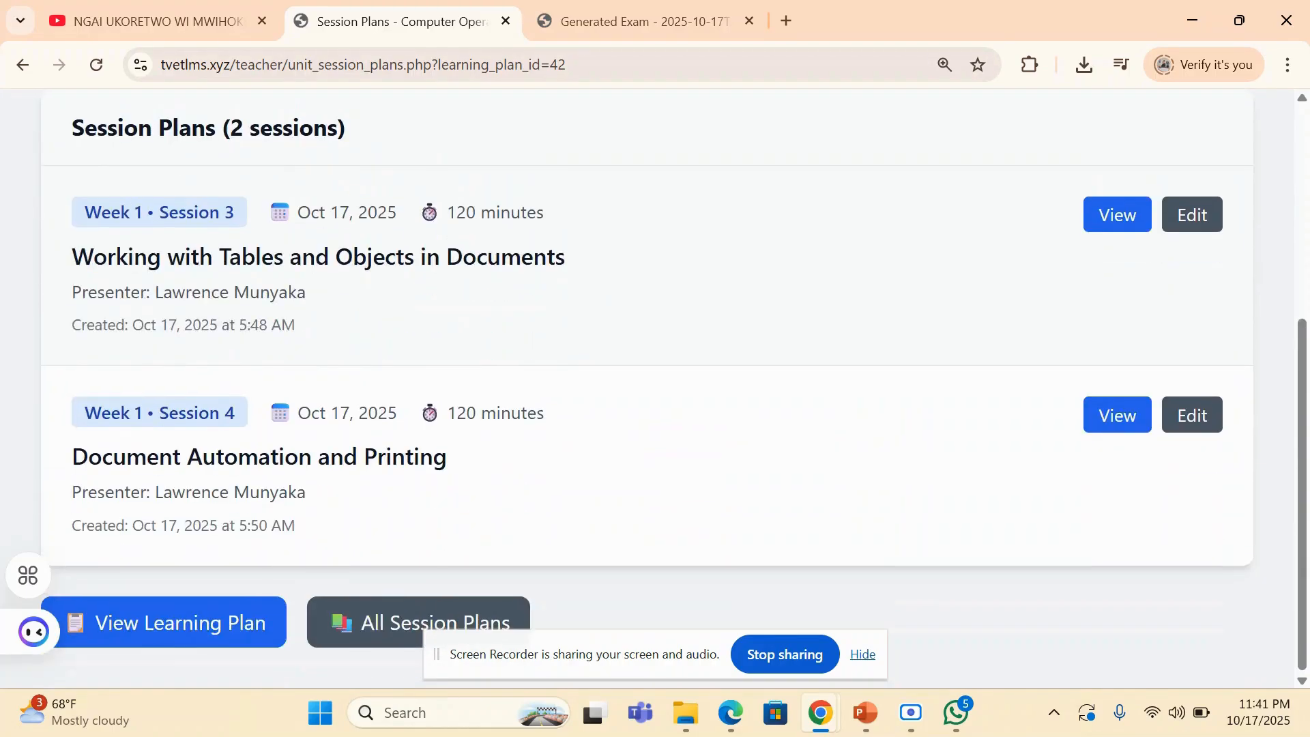
- Open the Week 1, Session 3 plan on tables and objects and examine its learning outcomes, bridge-in and pre-assessment
left_click(1100, 224)
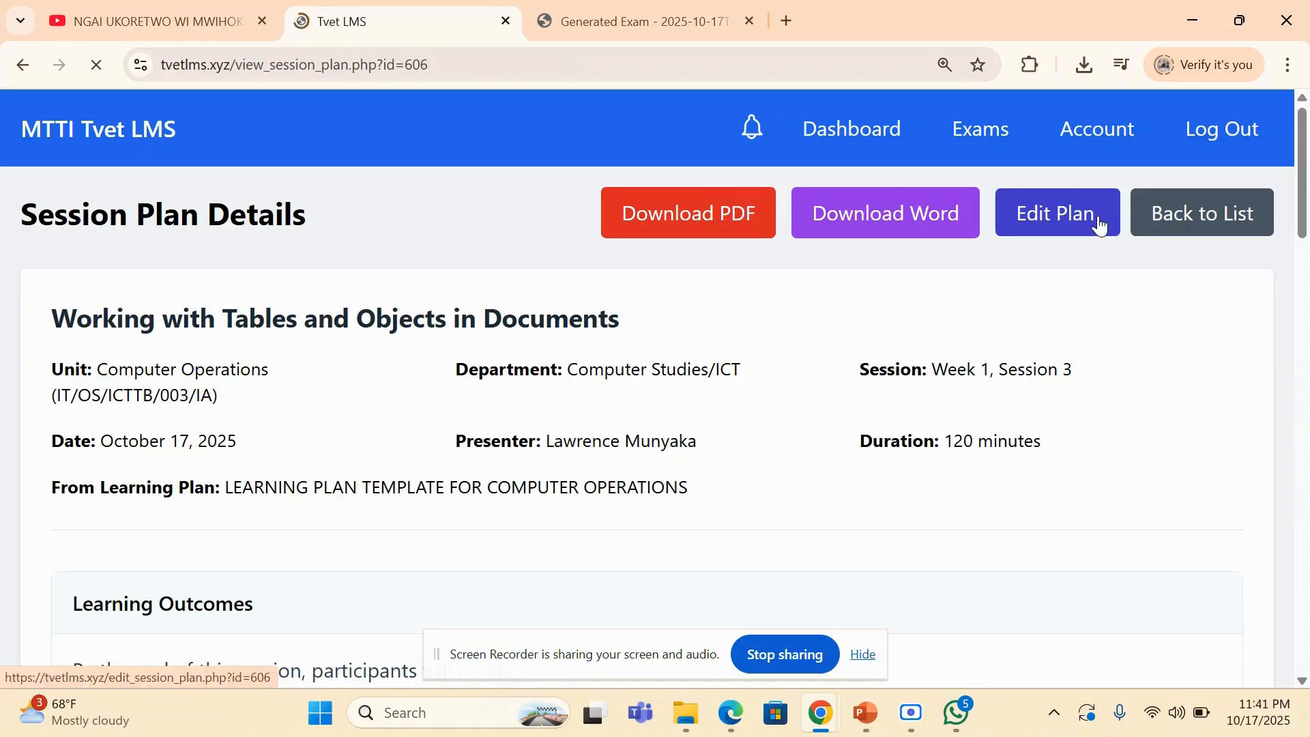
scroll(1099, 222, "down", 2)
scroll(1100, 223, "down", 2)
scroll(1100, 222, "up", 1)
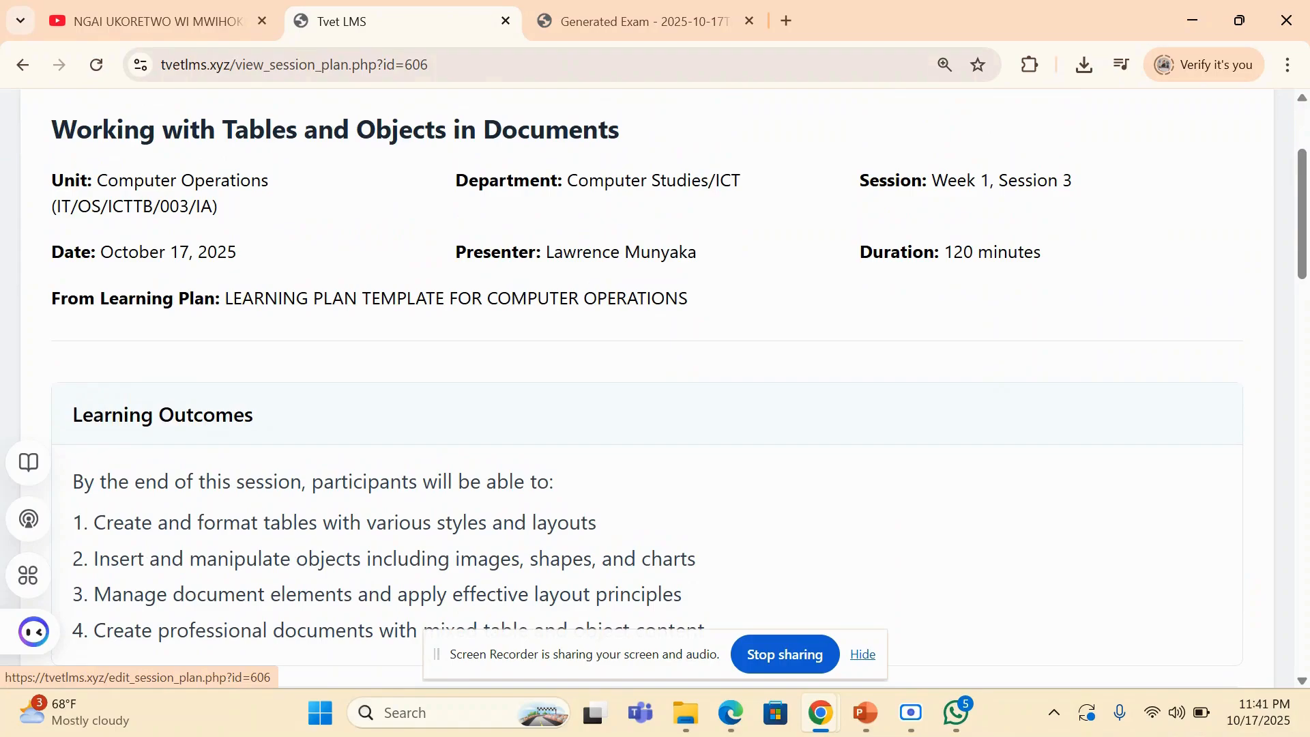
scroll(643, 391, "down", 4)
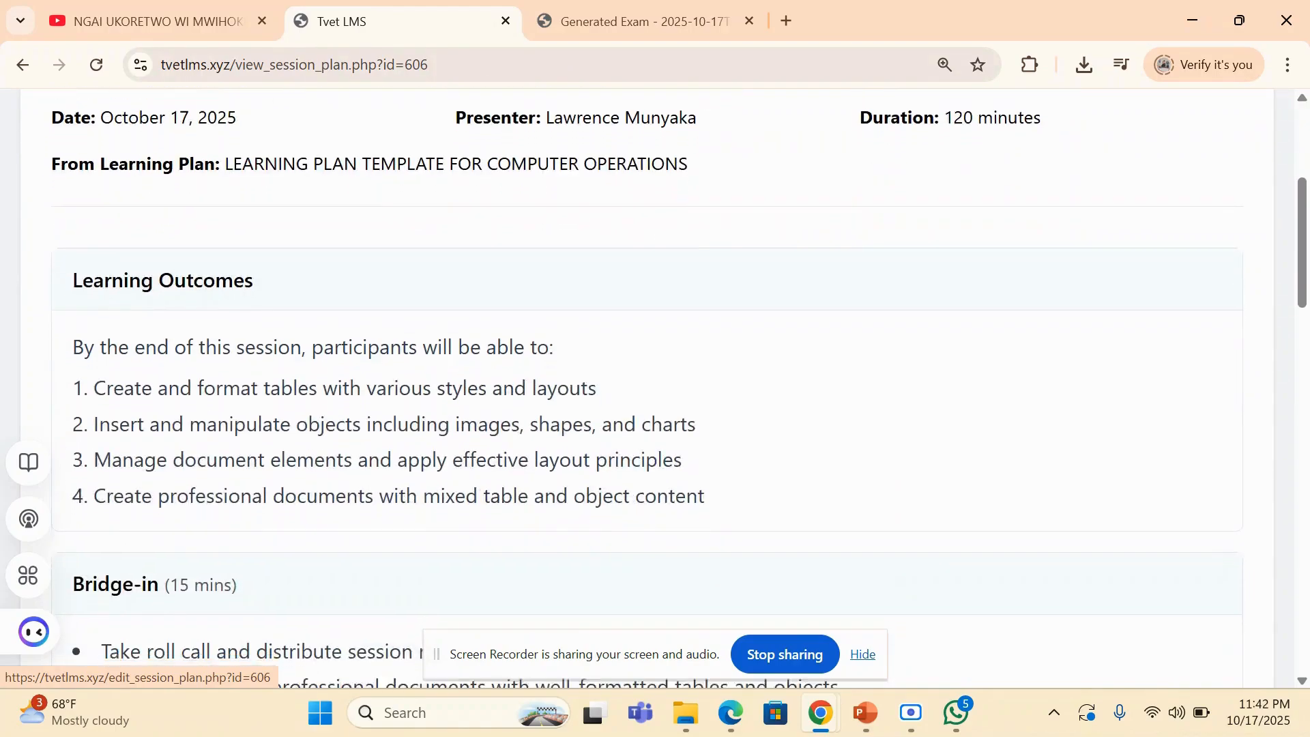
scroll(644, 391, "down", 1)
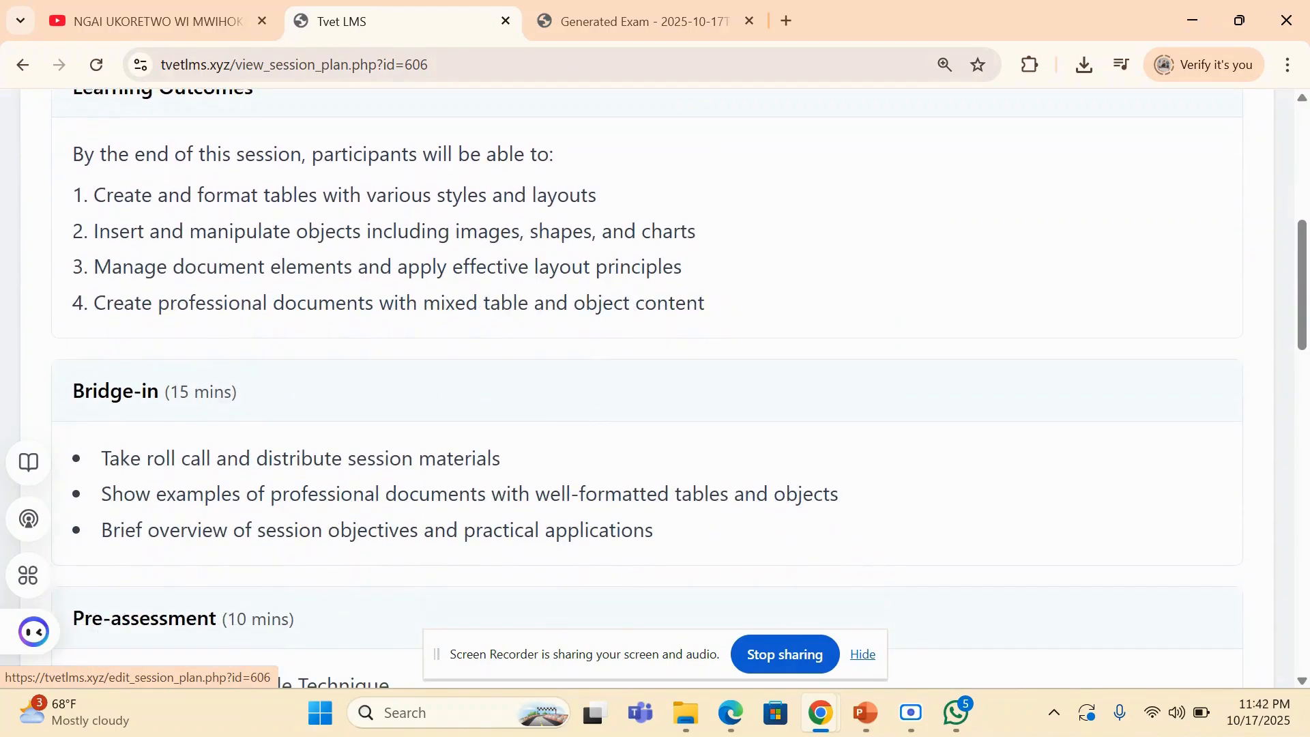
scroll(644, 391, "down", 3)
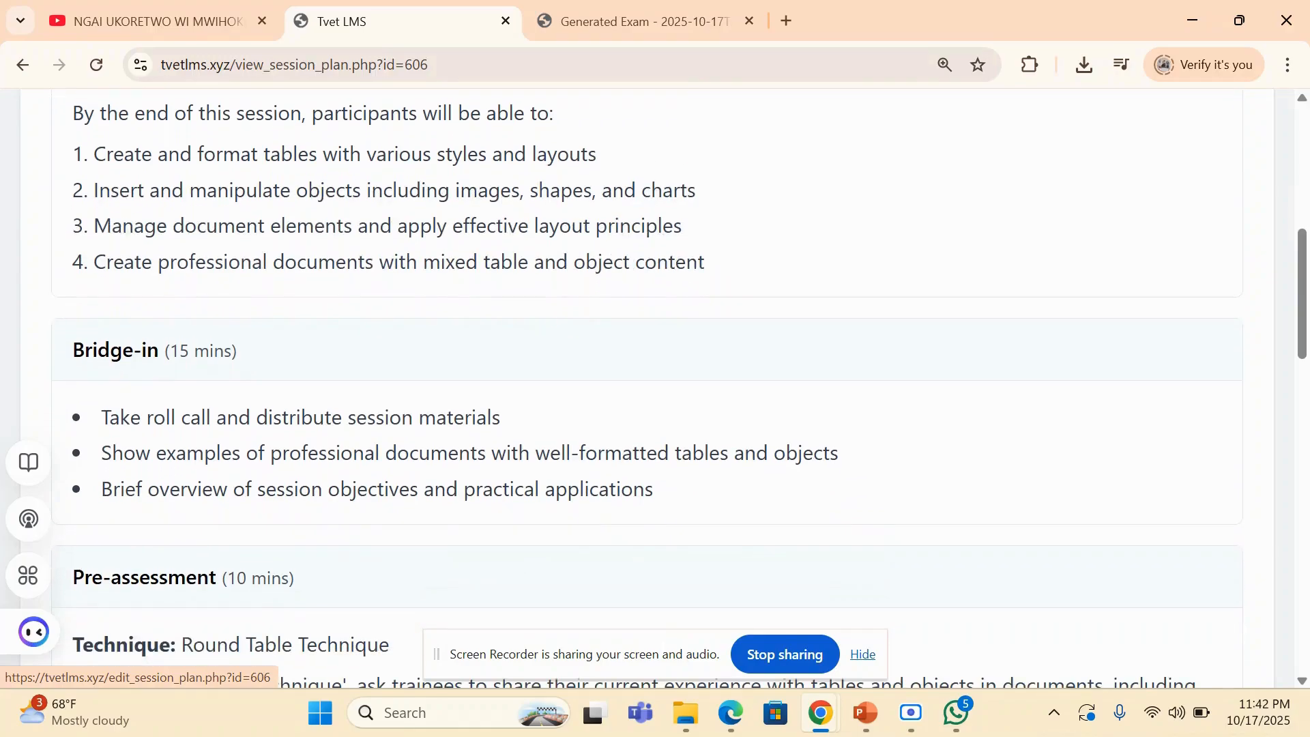
scroll(644, 391, "down", 3)
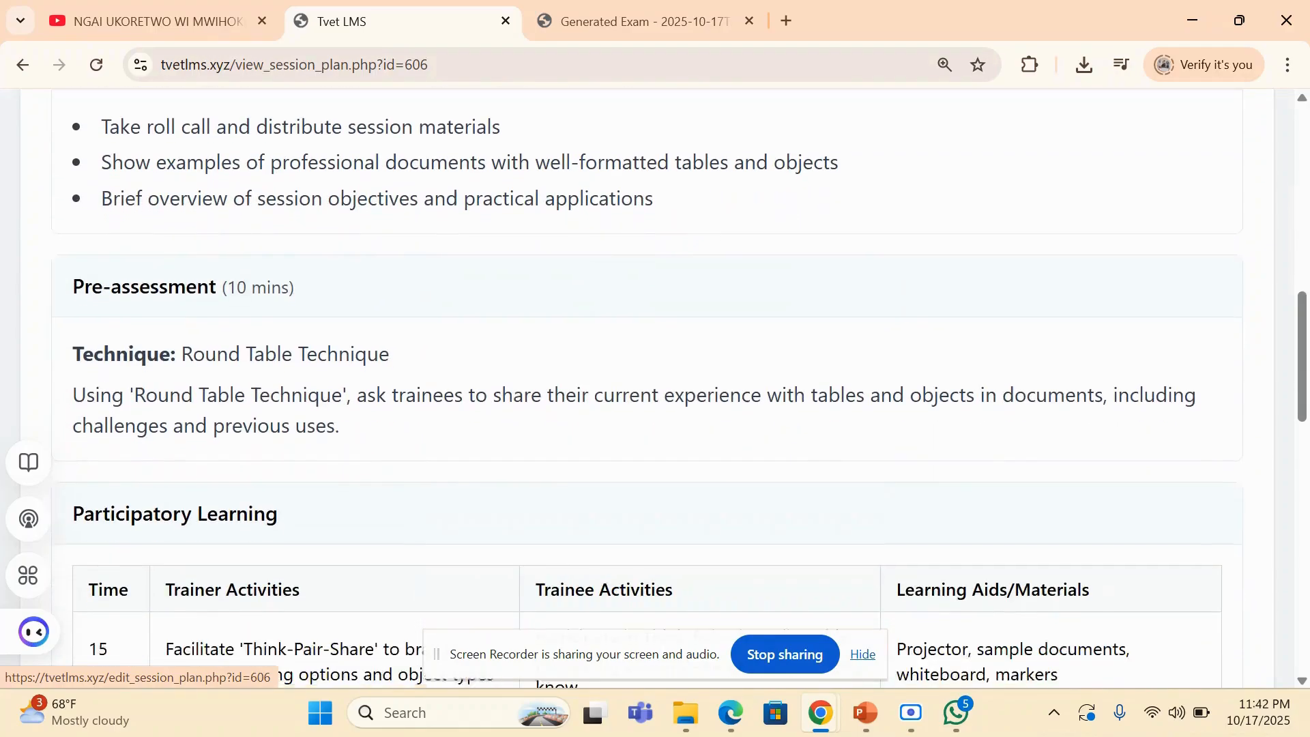
- Examine the session plan's participatory learning table, post-assessment, feedback and summary/closure sections
scroll(643, 391, "down", 4)
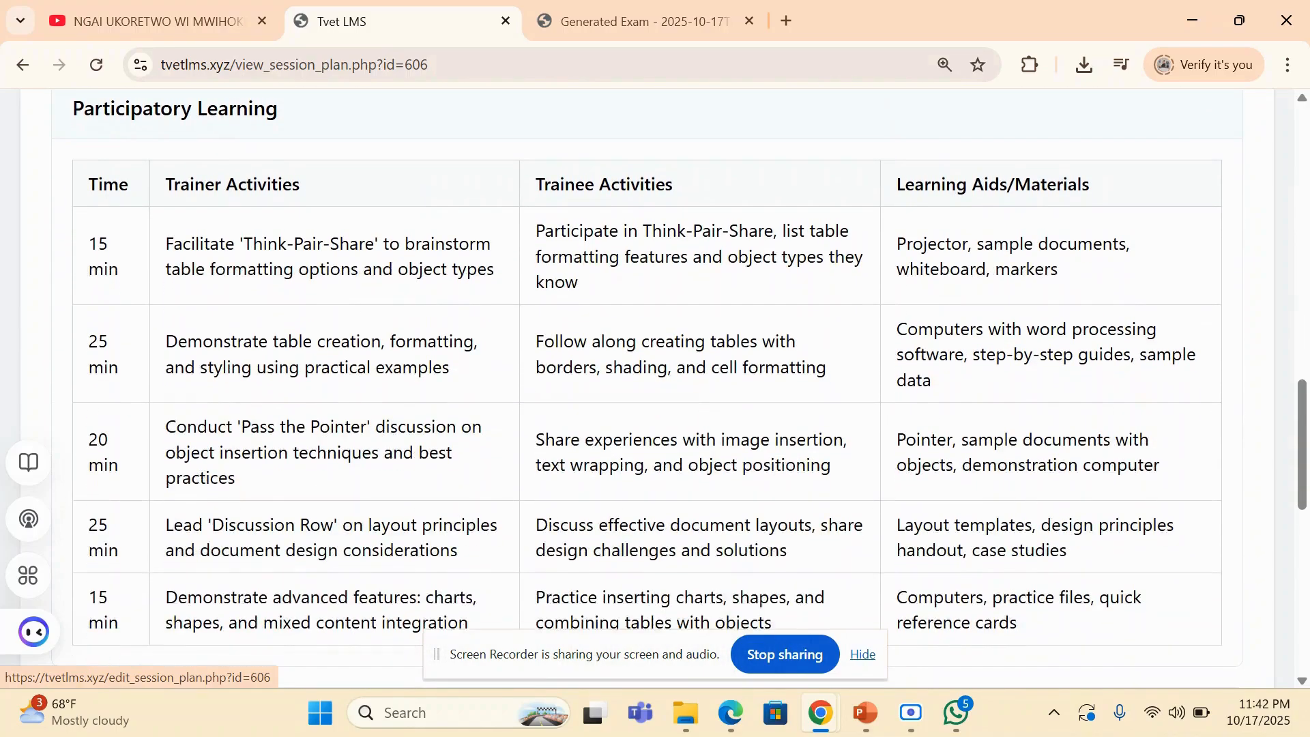
scroll(644, 391, "down", 1)
key("Down")
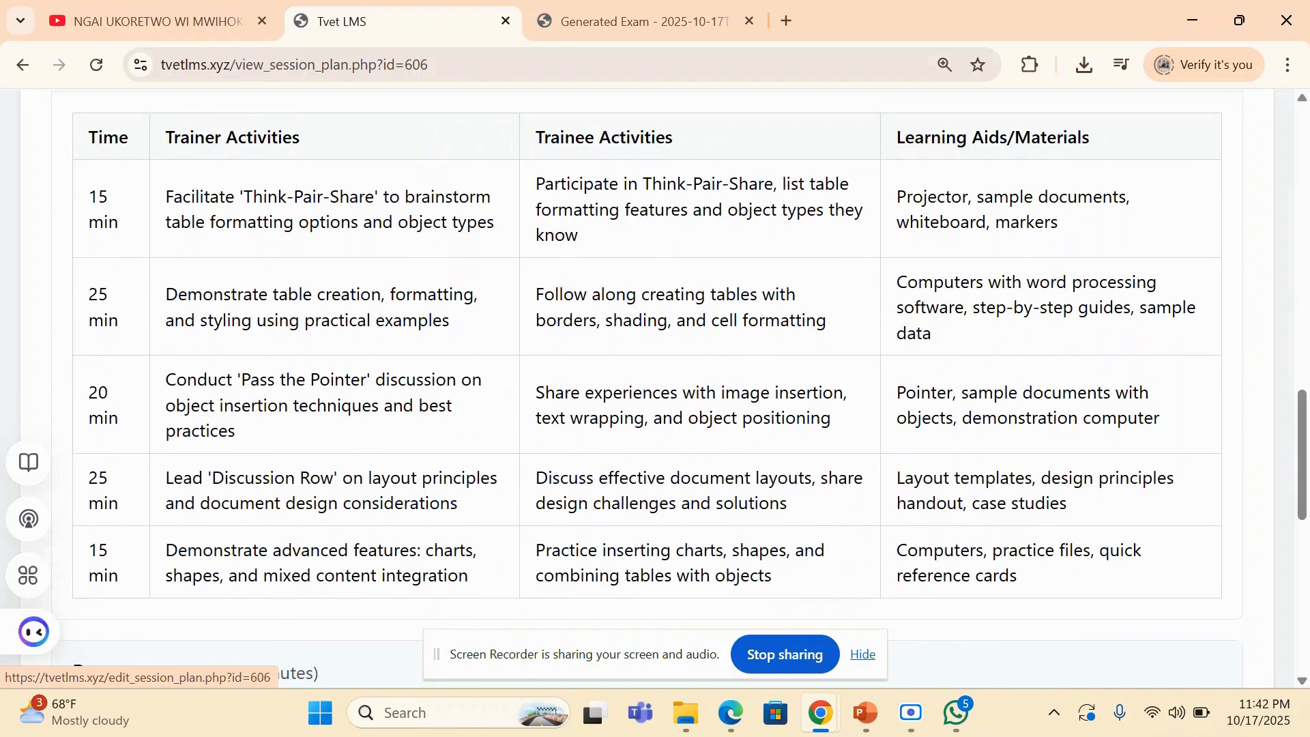
key("Up")
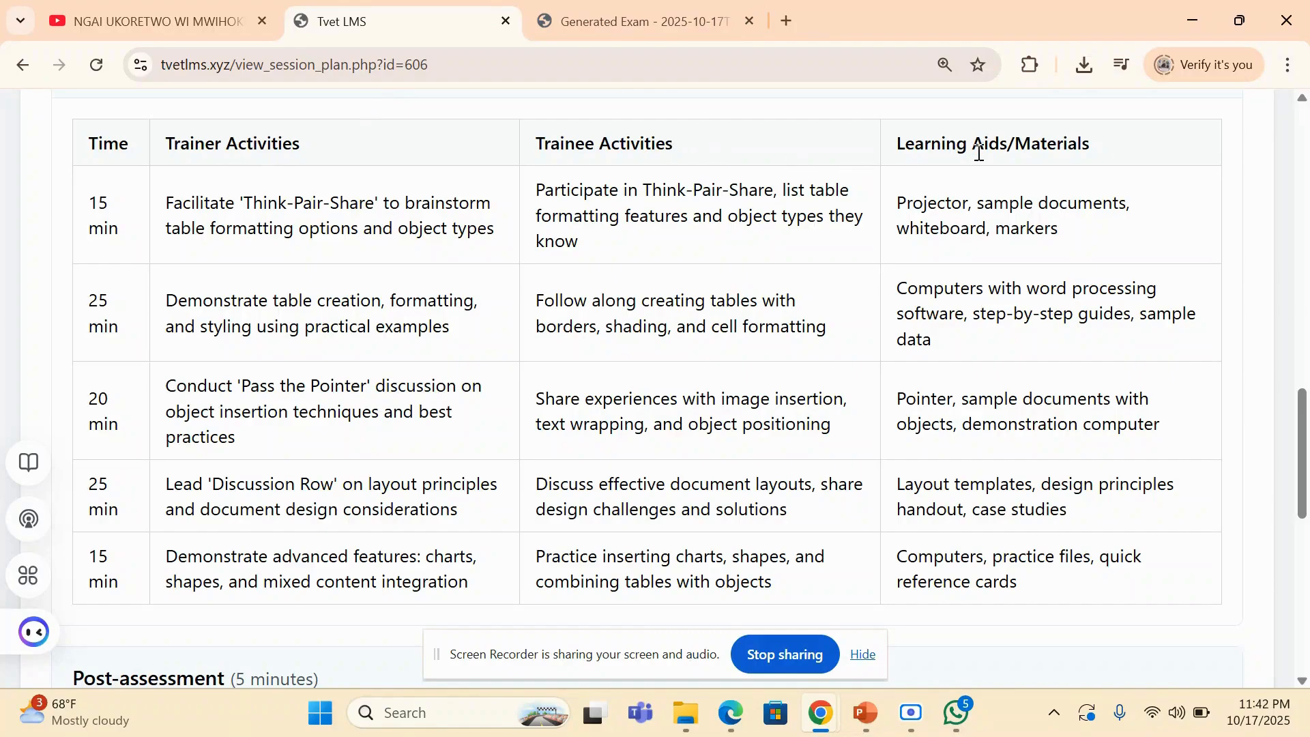
scroll(849, 289, "down", 7)
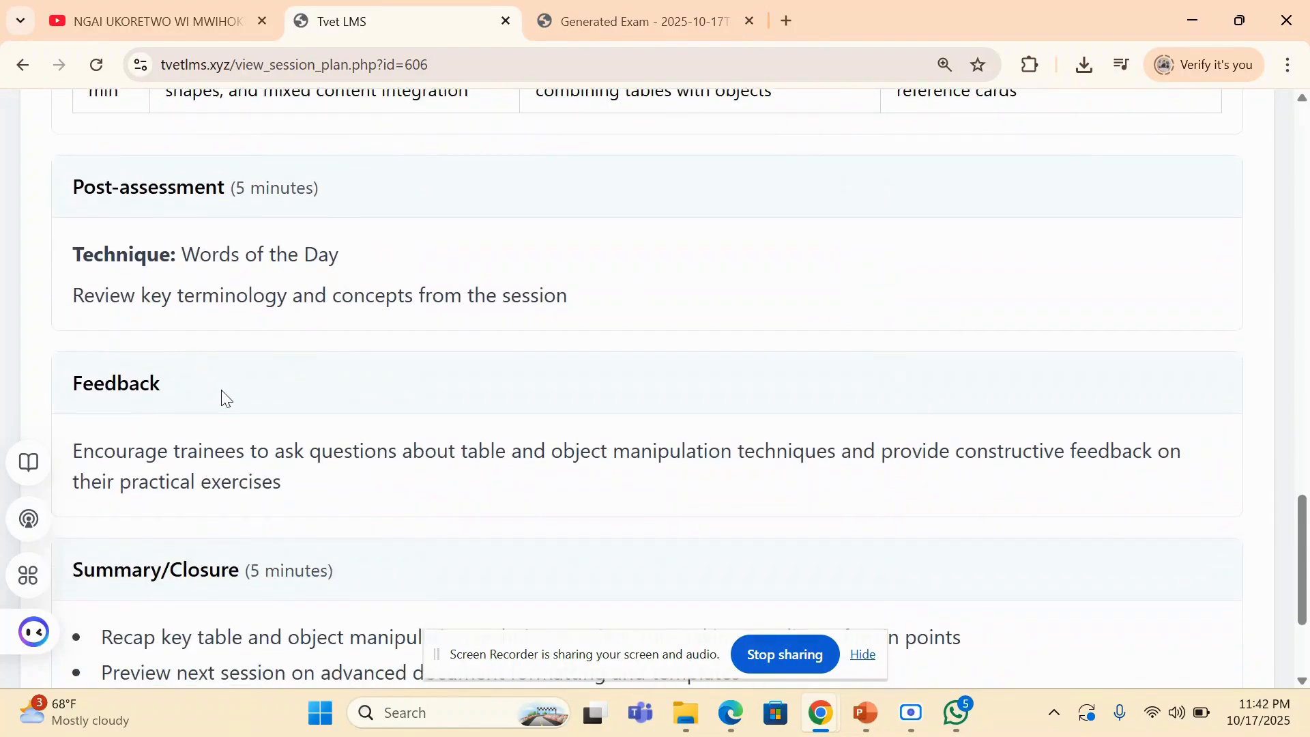
scroll(223, 390, "down", 2)
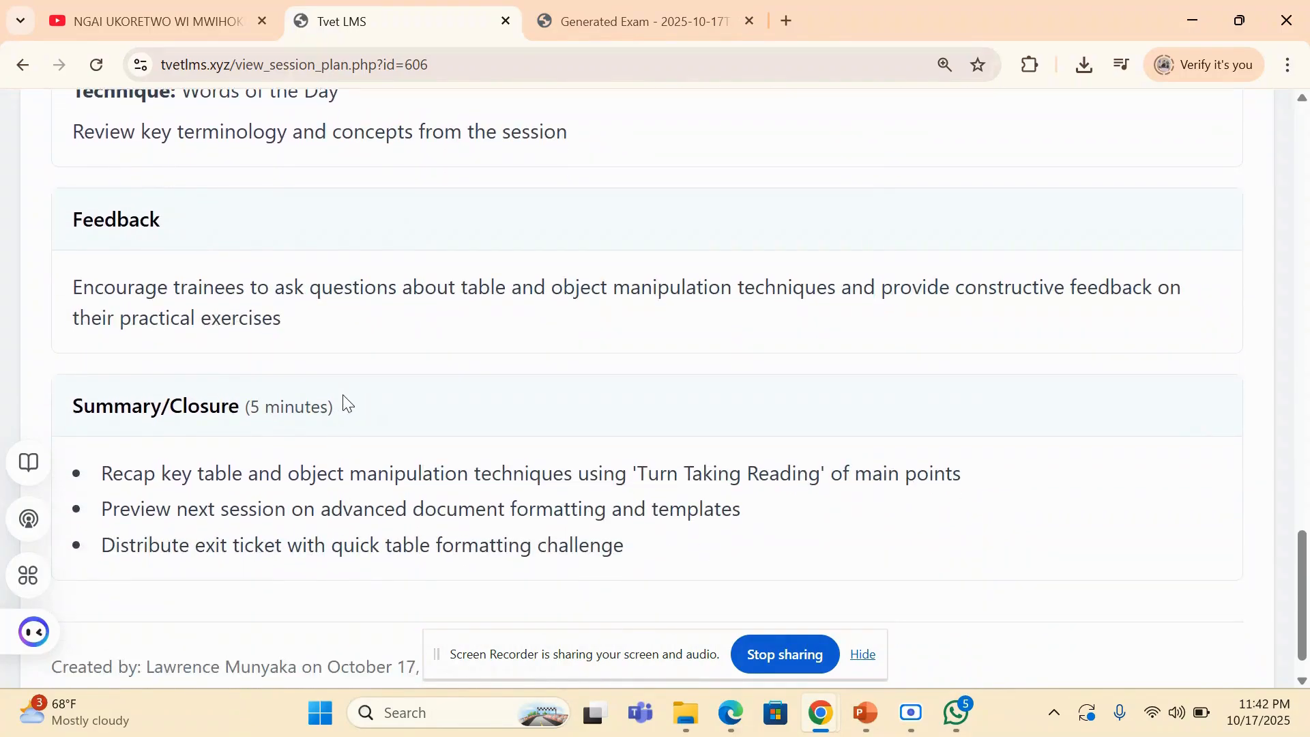
scroll(345, 402, "up", 20)
scroll(345, 403, "up", 2)
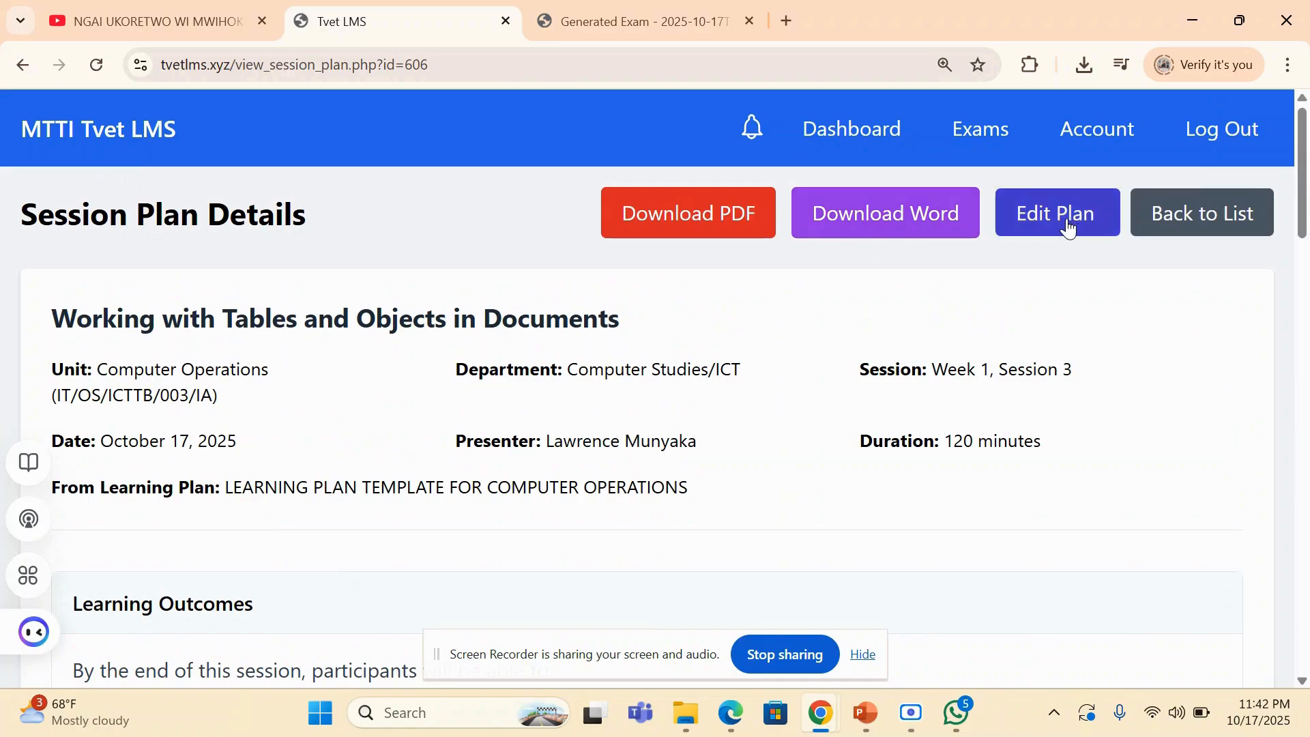
- Return to My Personal File and look over the Install Computer Software and Manage Operating Systems cards
left_click(22, 65)
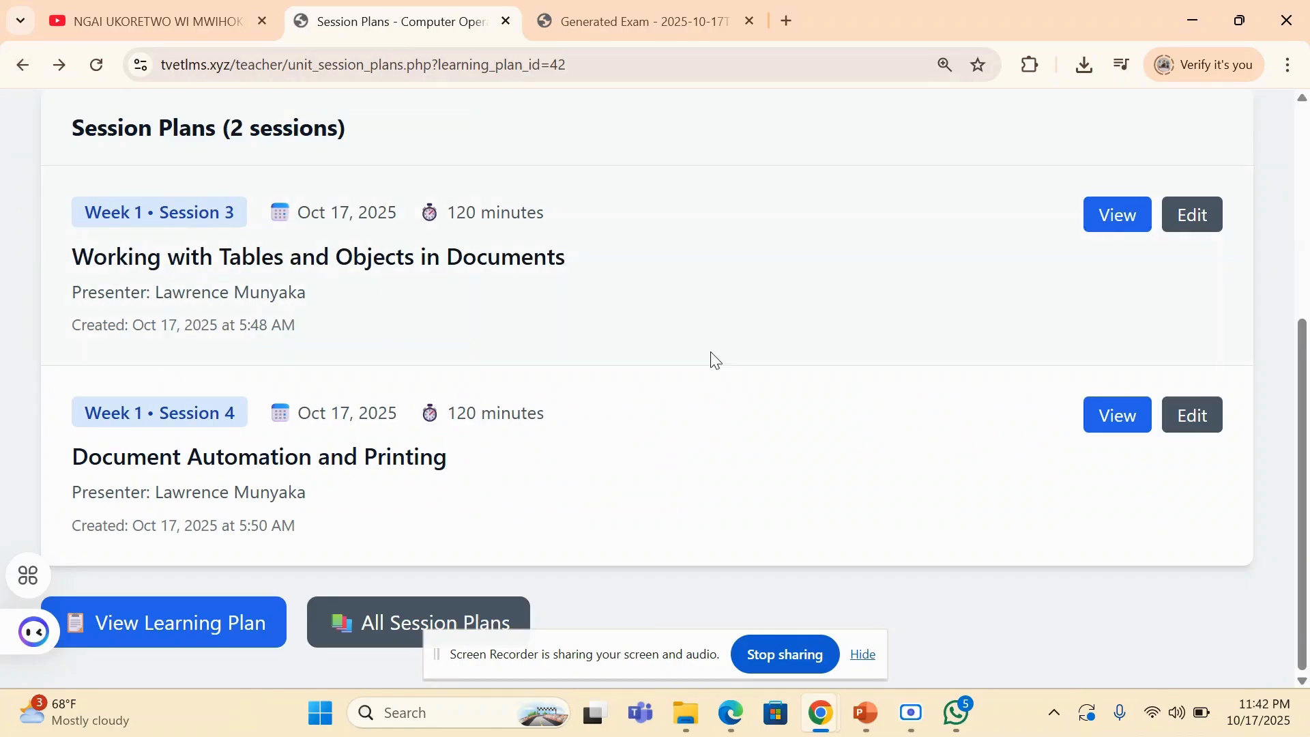
left_click(23, 65)
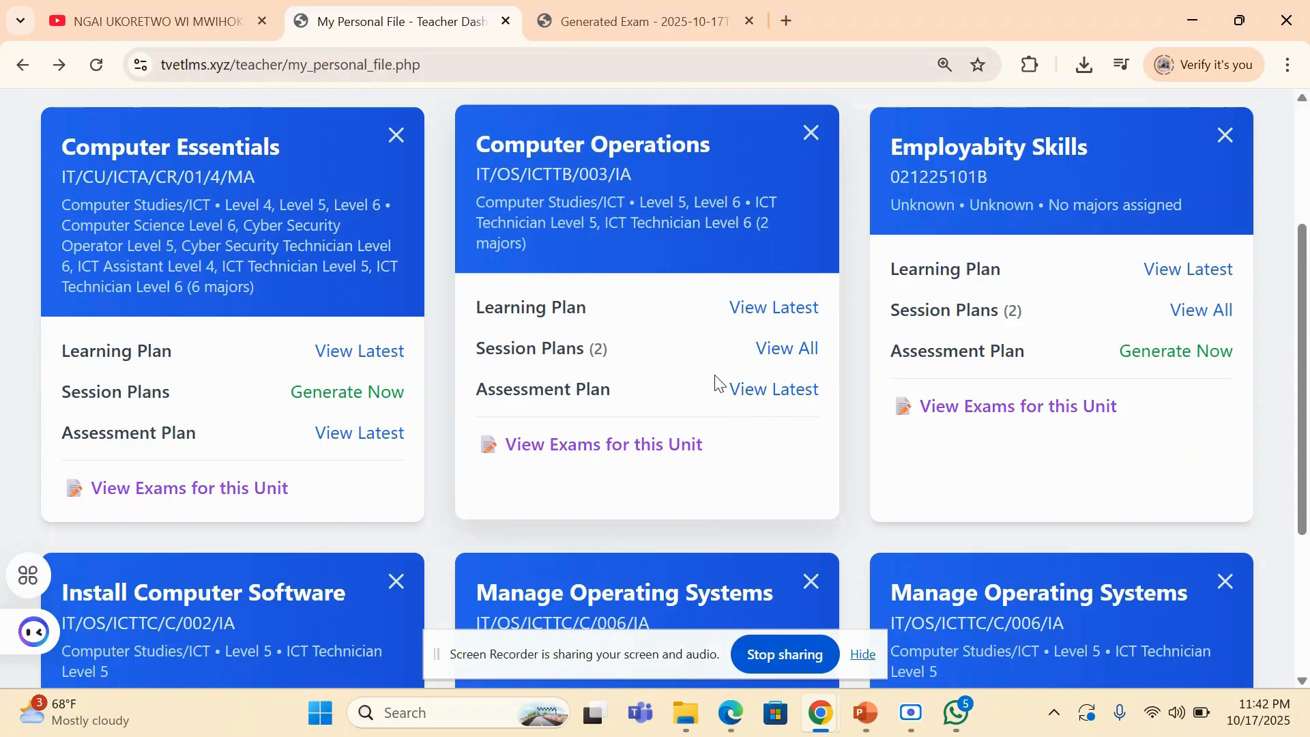
scroll(716, 382, "down", 3)
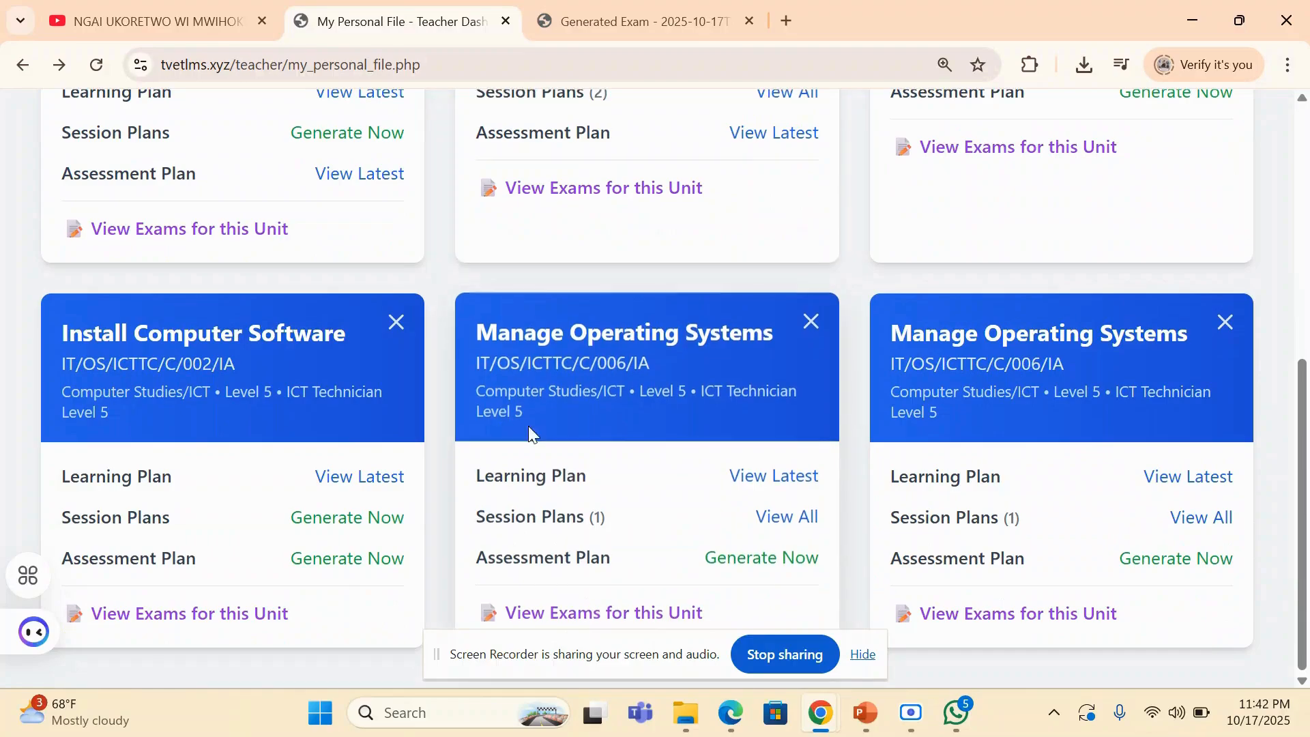
- Start generating a session plan from the Install Computer Software card, setting the department to Computer Studies/ICT and the level to Level 5
left_click(355, 524)
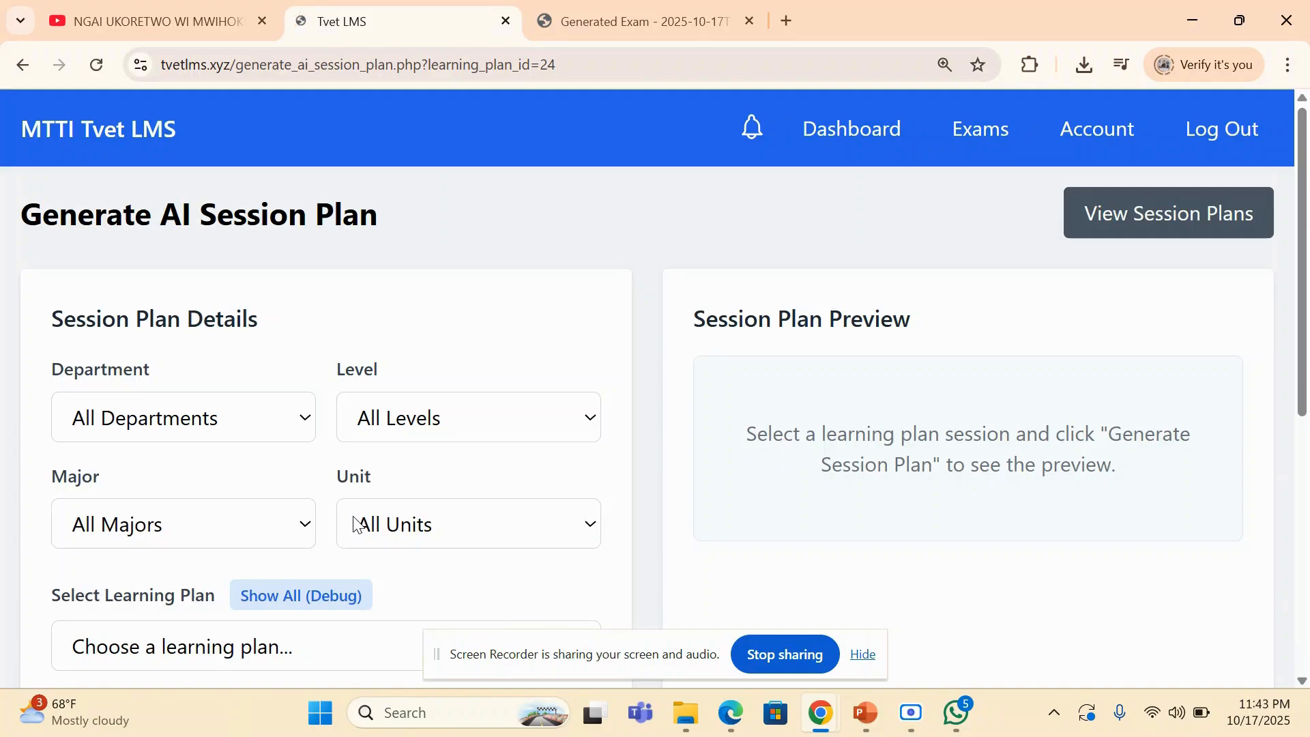
scroll(292, 432, "down", 4)
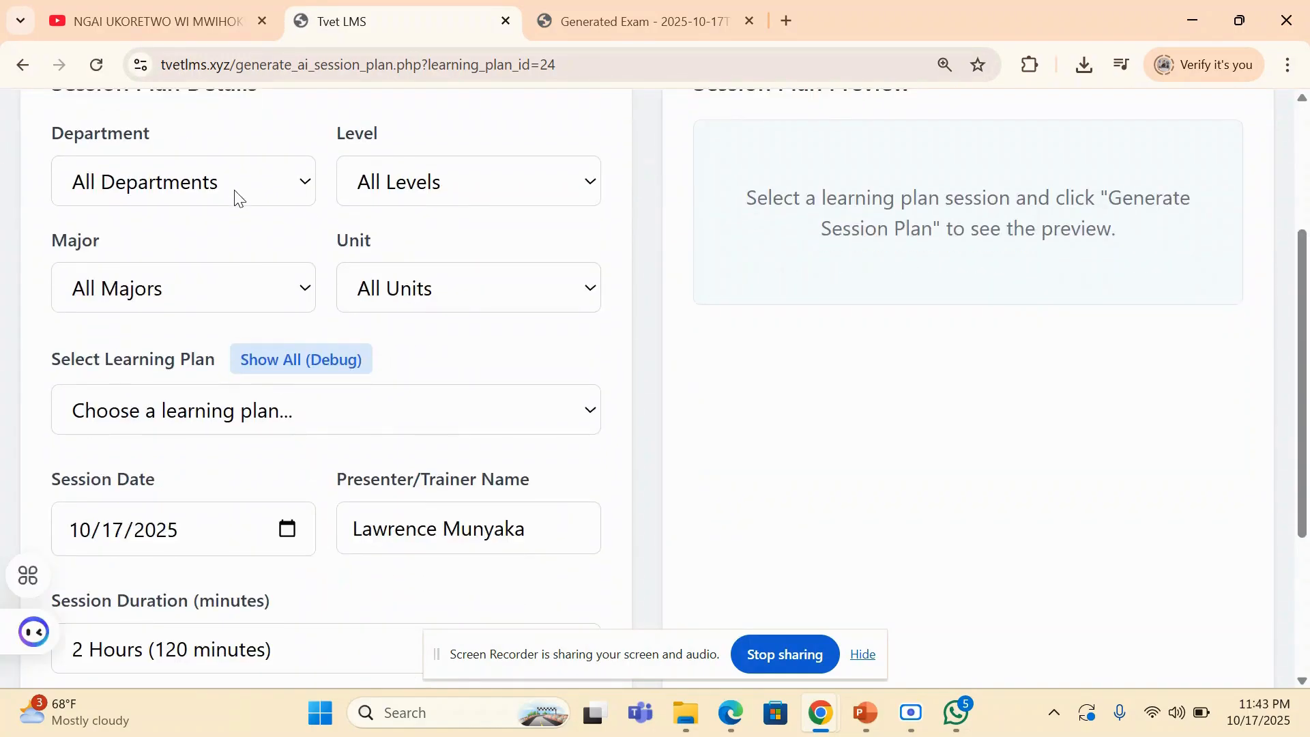
left_click(237, 193)
left_click(211, 439)
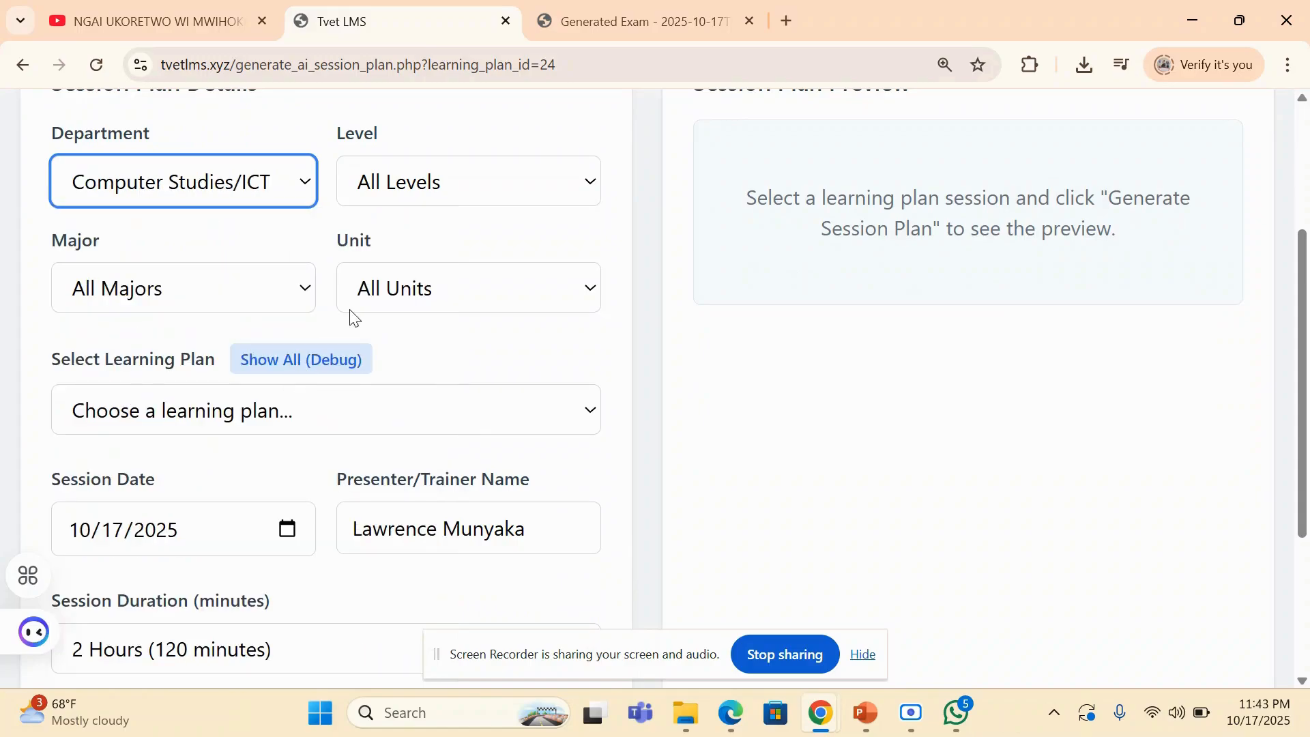
left_click(415, 189)
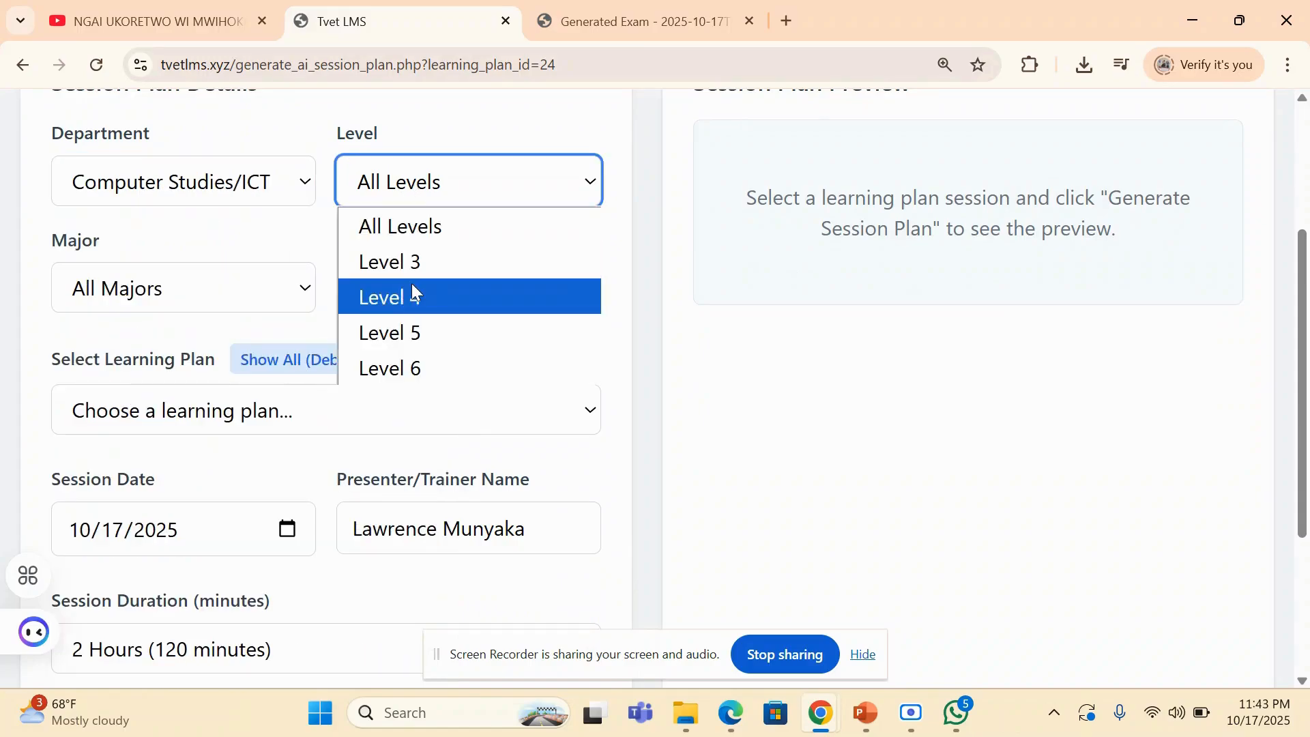
left_click(412, 333)
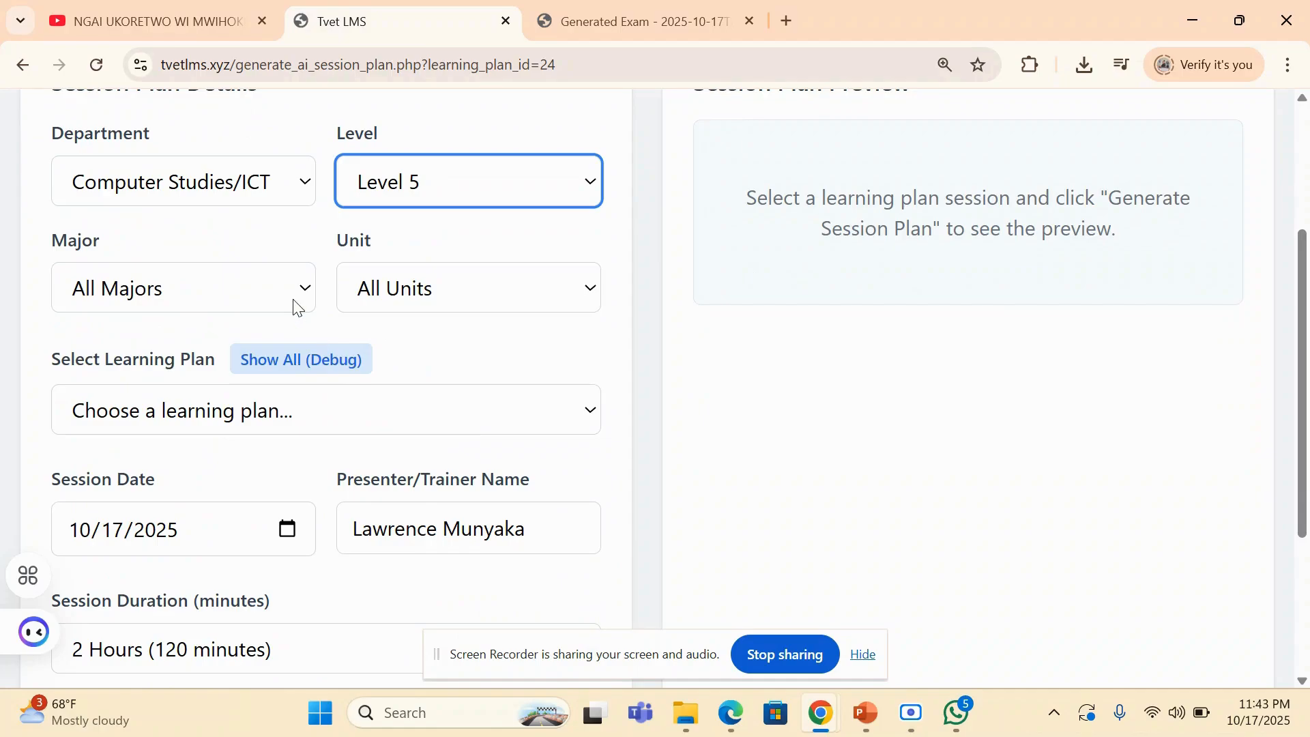
- Set the major to ICT Technician Level 5 and the unit to Manage Operating Systems, and select LEARNING PLAN FOR MANAGE OPERATING SYSTEMS
scroll(687, 335, "up", 1)
scroll(647, 382, "up", 3)
scroll(647, 382, "down", 5)
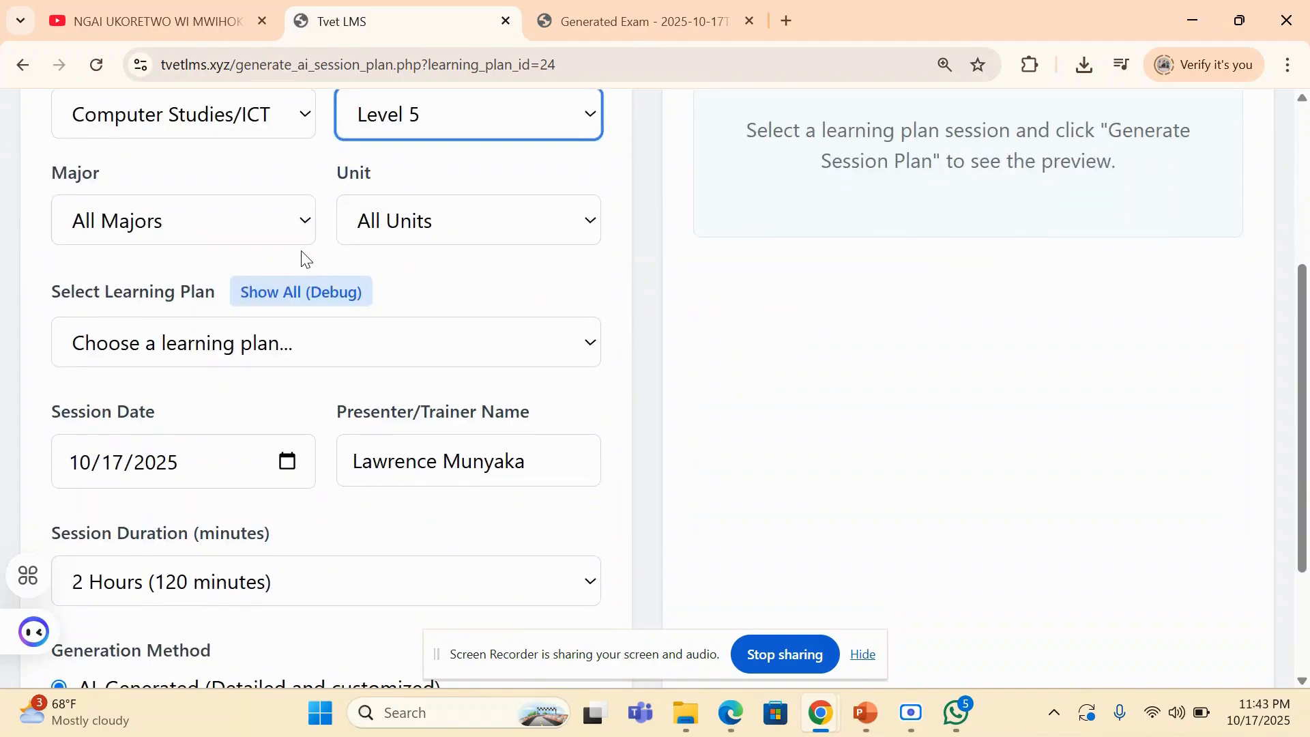
left_click(267, 230)
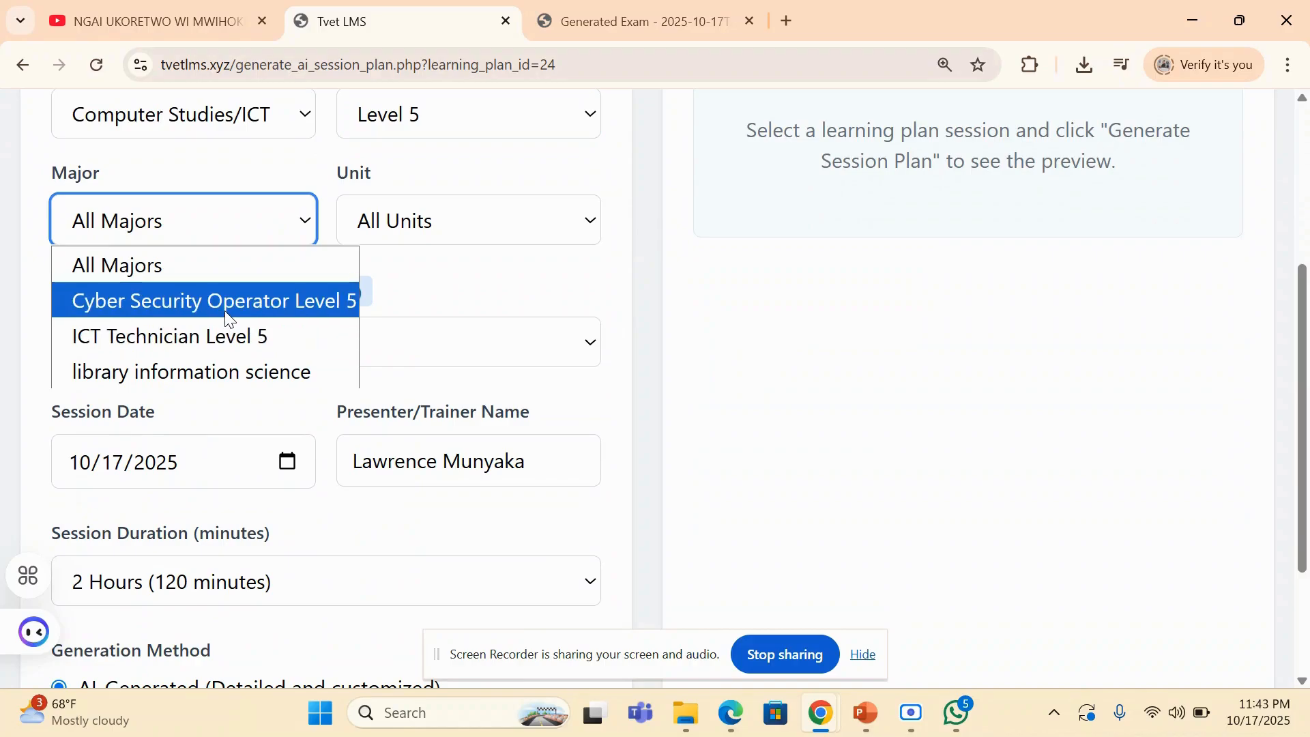
left_click(224, 333)
left_click(413, 229)
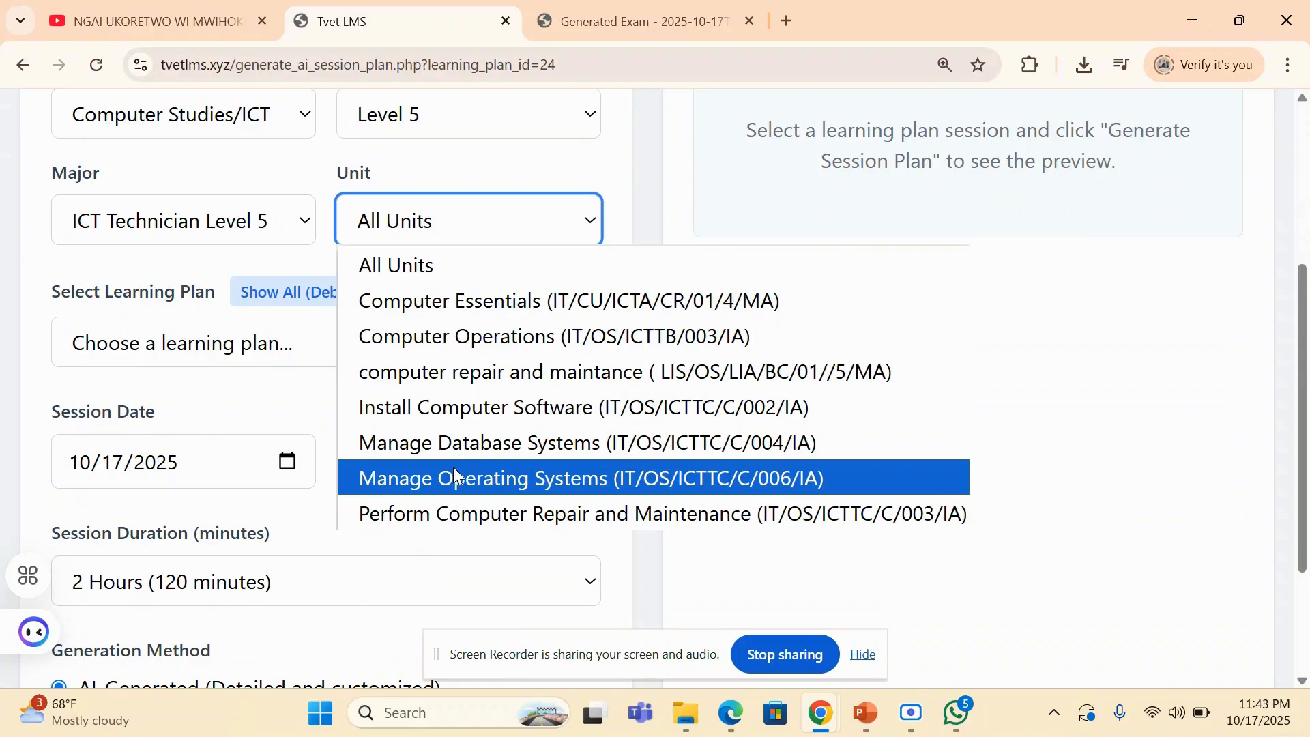
left_click(432, 474)
left_click(292, 346)
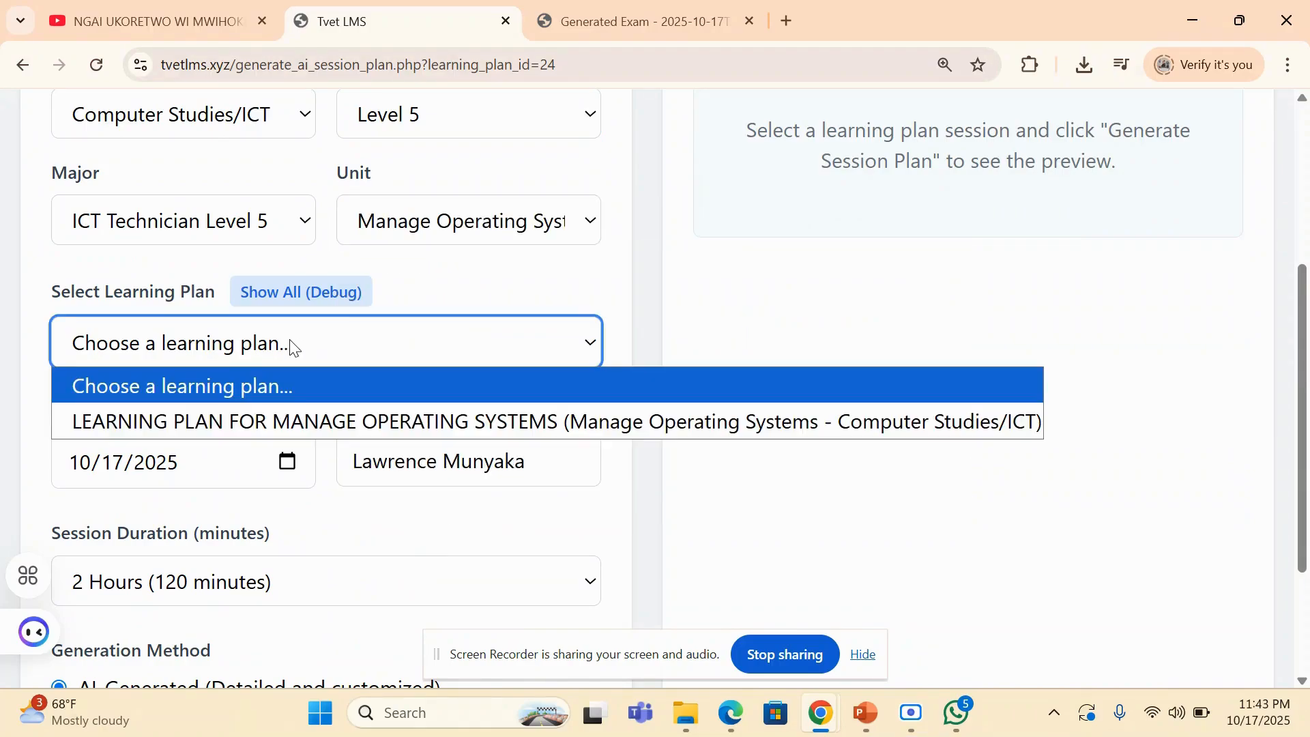
left_click(273, 423)
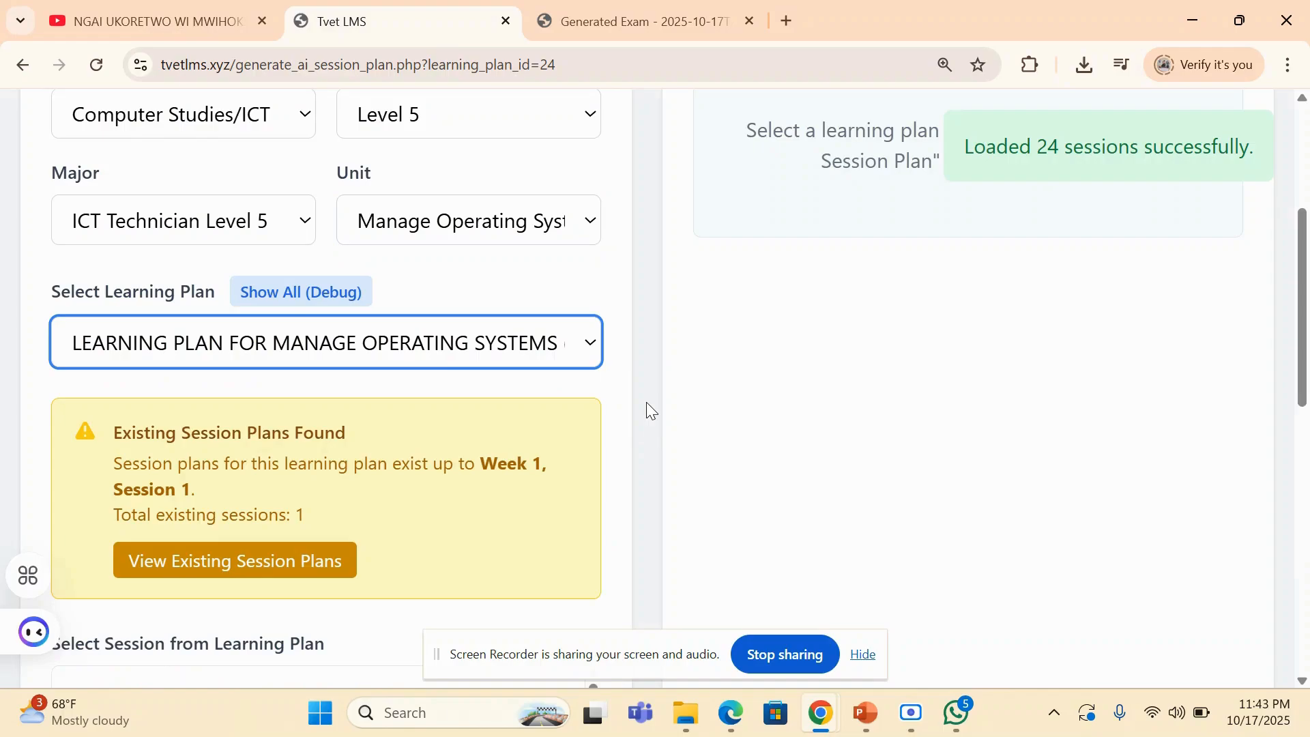
- Open the existing session plans from the selected learning plan's notice and look through the session plan cards
scroll(646, 408, "down", 3)
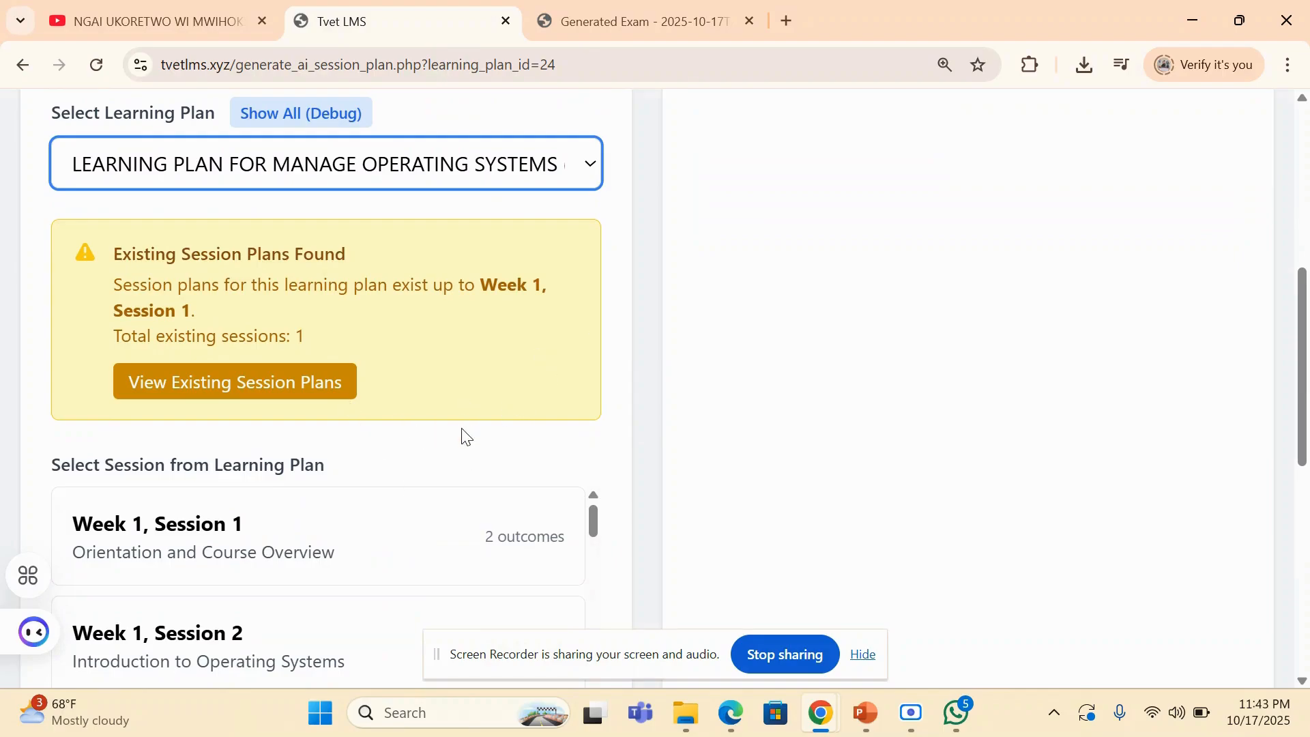
left_click(212, 383)
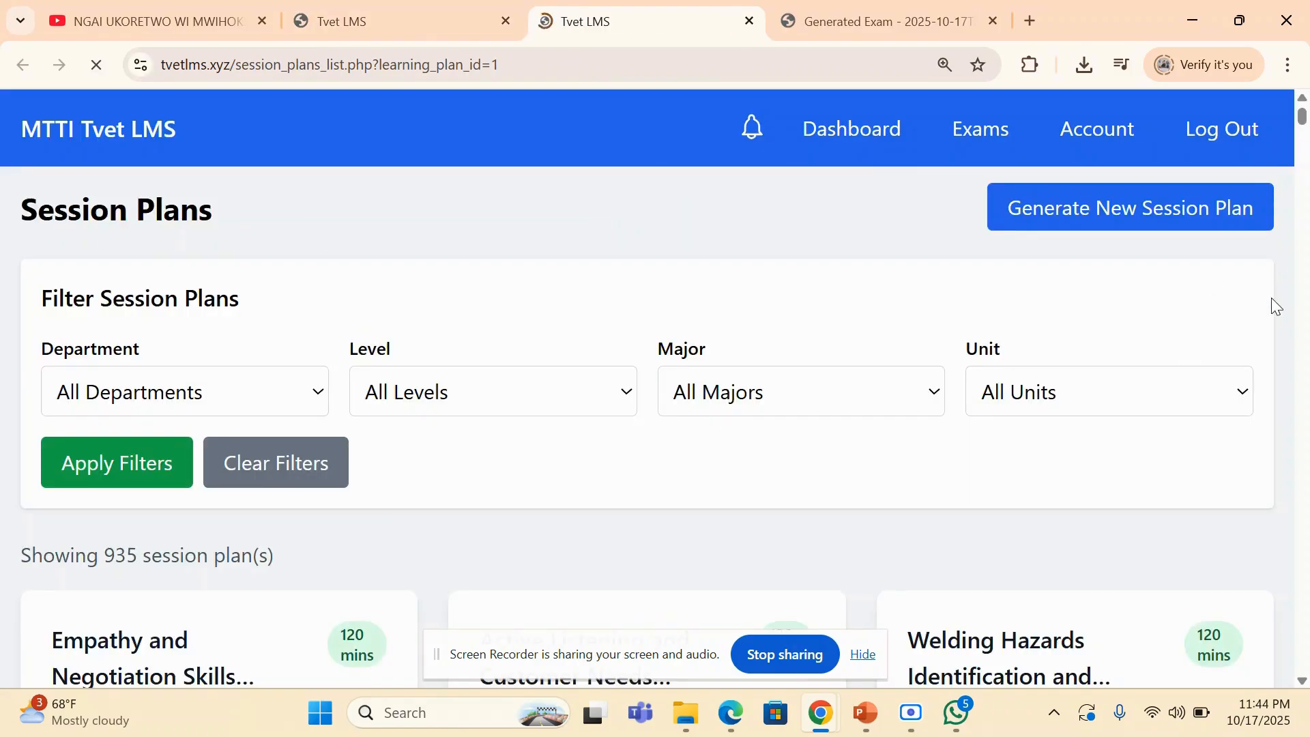
scroll(1271, 298, "down", 8)
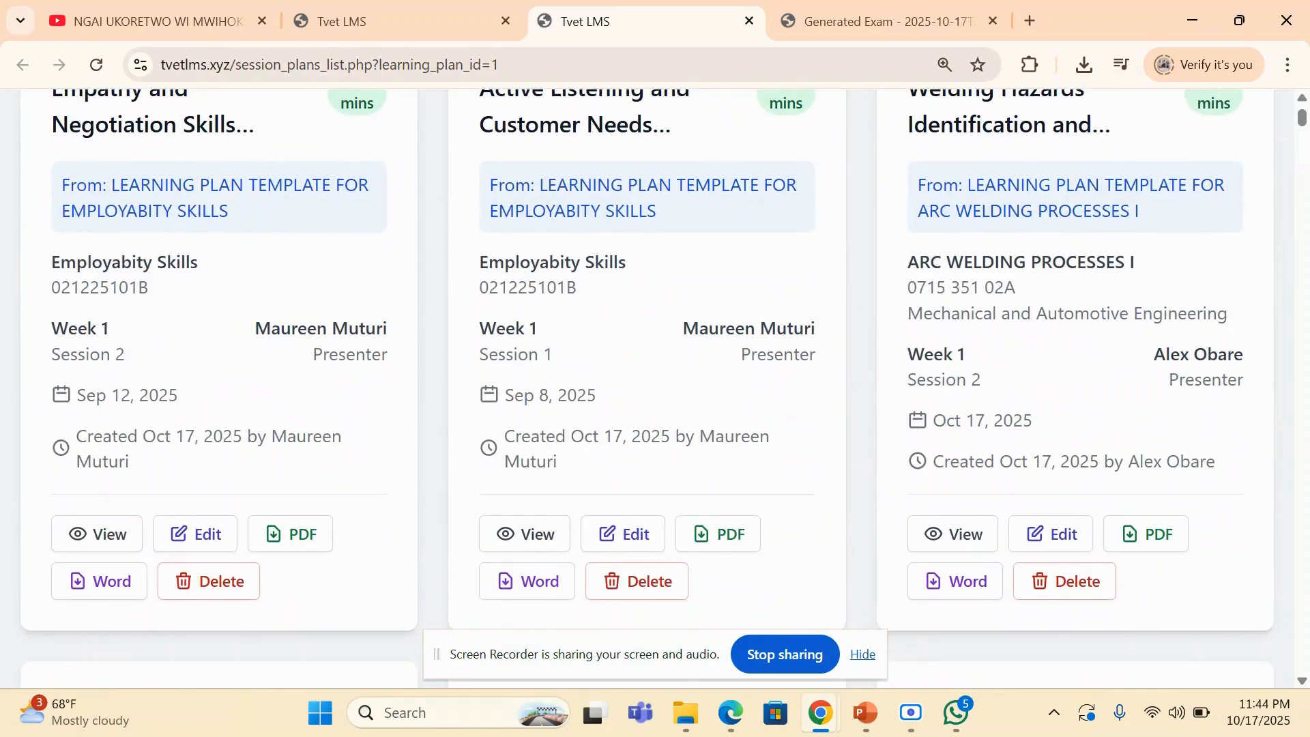
- Set the session plans filter to the Computer Studies/ICT department and Level 5
scroll(647, 382, "up", 2)
scroll(647, 388, "down", 3)
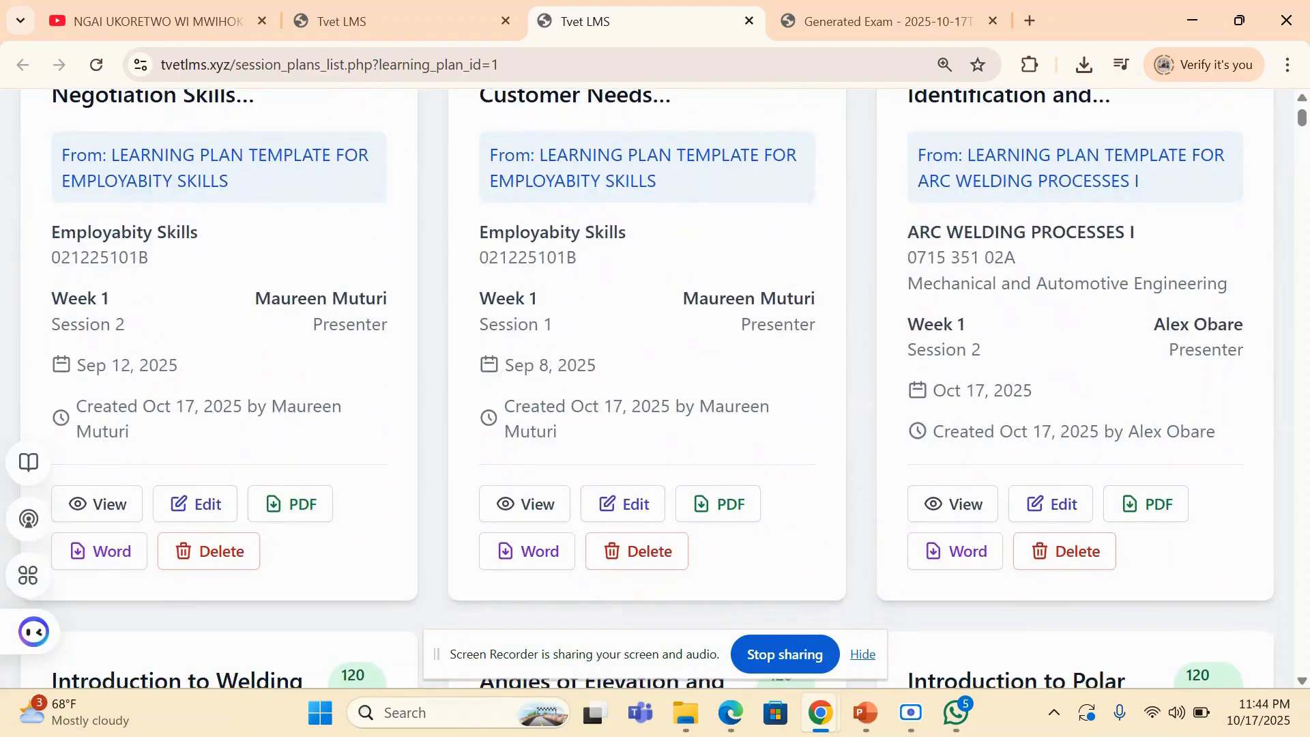
scroll(647, 389, "up", 5)
scroll(647, 388, "down", 14)
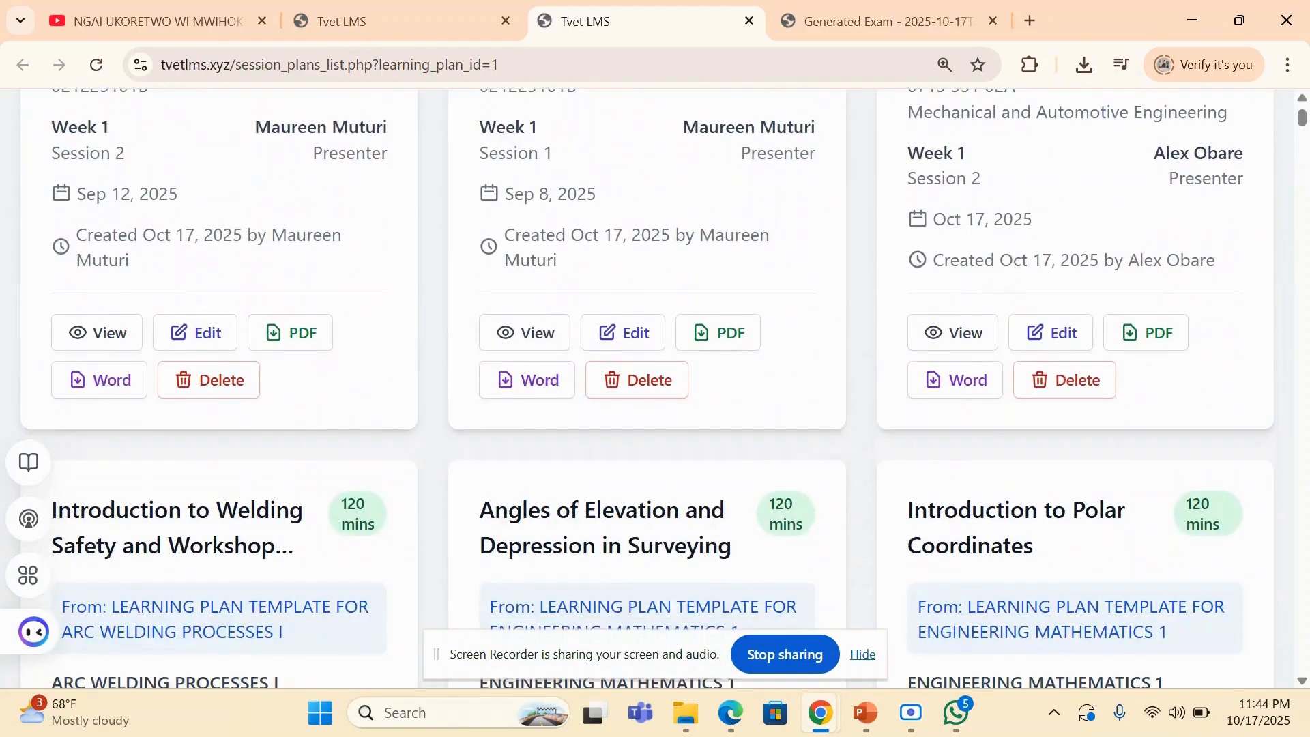
scroll(647, 387, "up", 15)
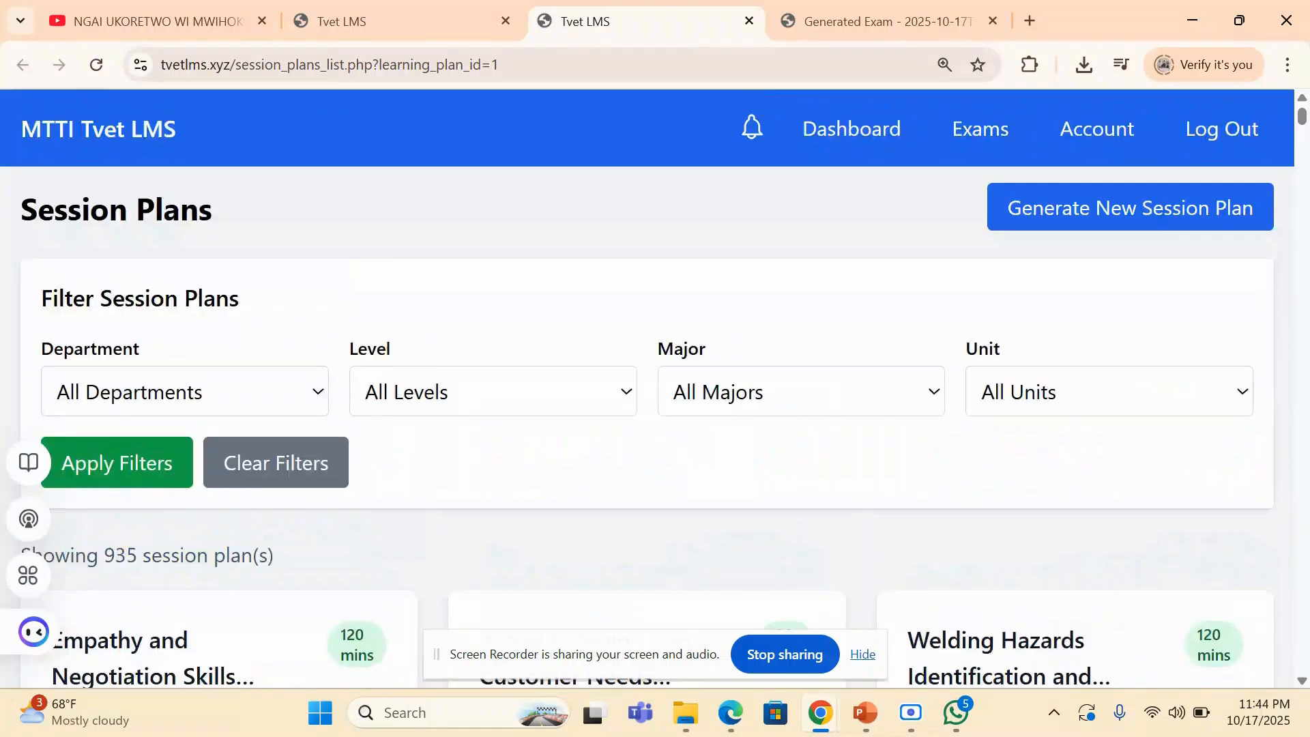
left_click(184, 391)
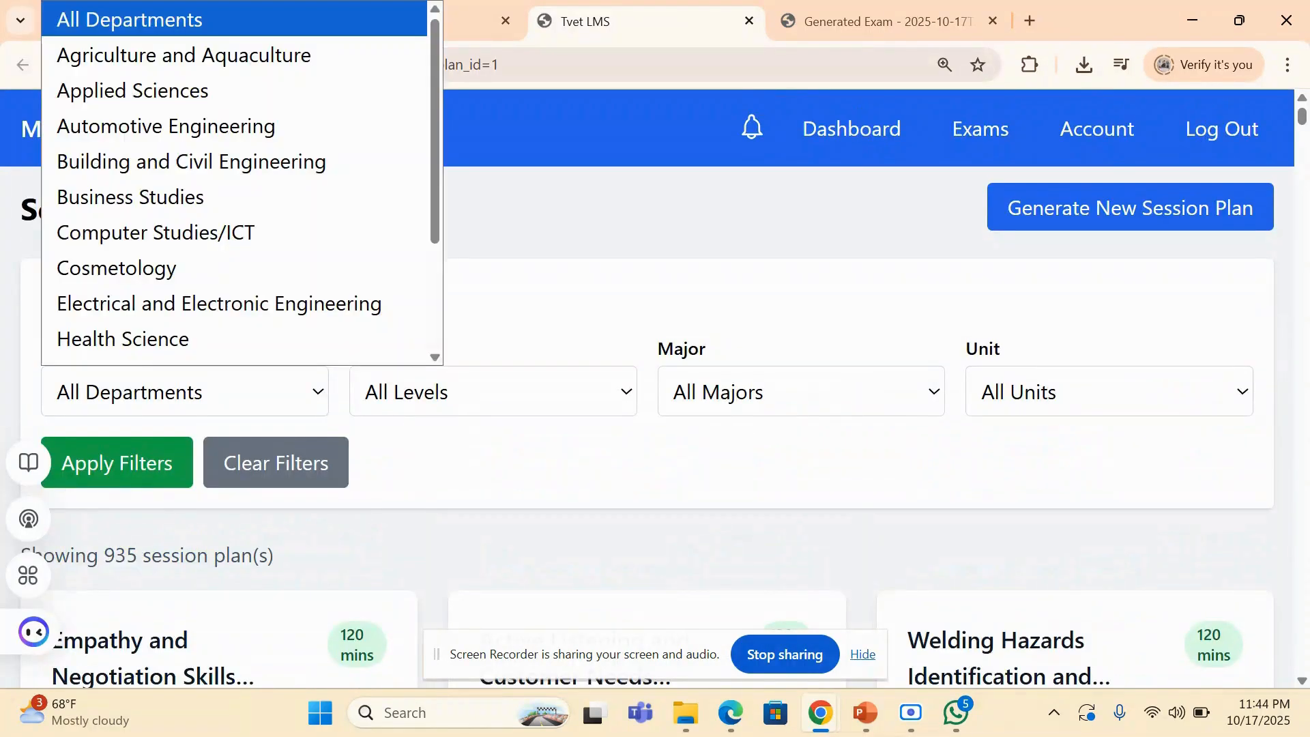
left_click(157, 232)
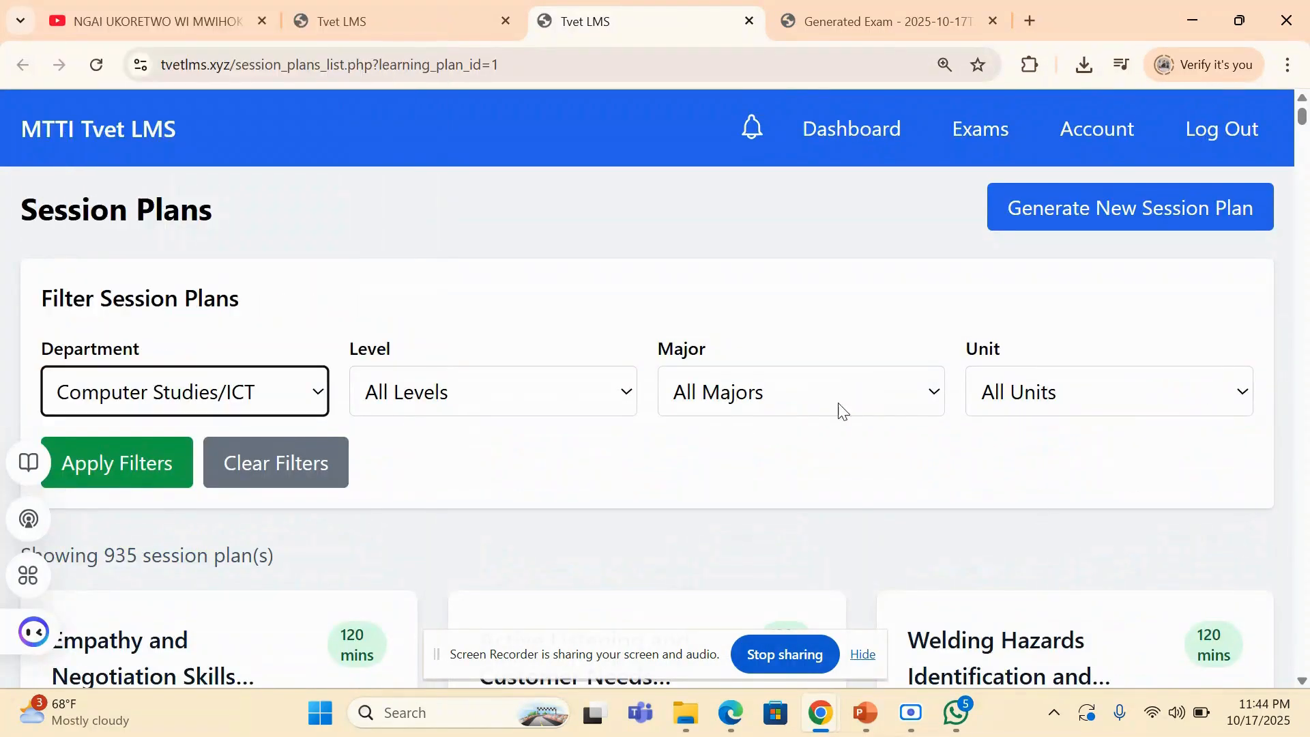
left_click(610, 402)
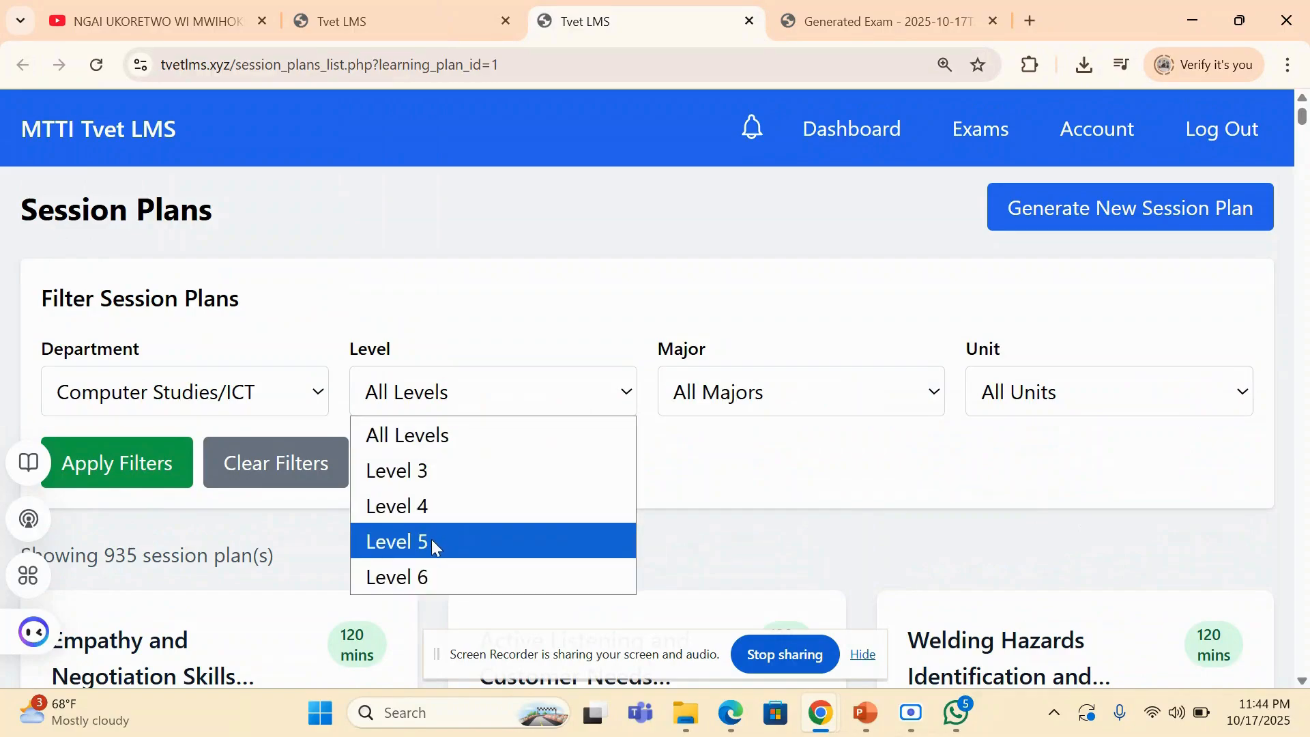
left_click(463, 535)
- Set the filter's major to ICT Technician Level 5 and the unit to Manage Operating Systems, and apply the filters
left_click(726, 390)
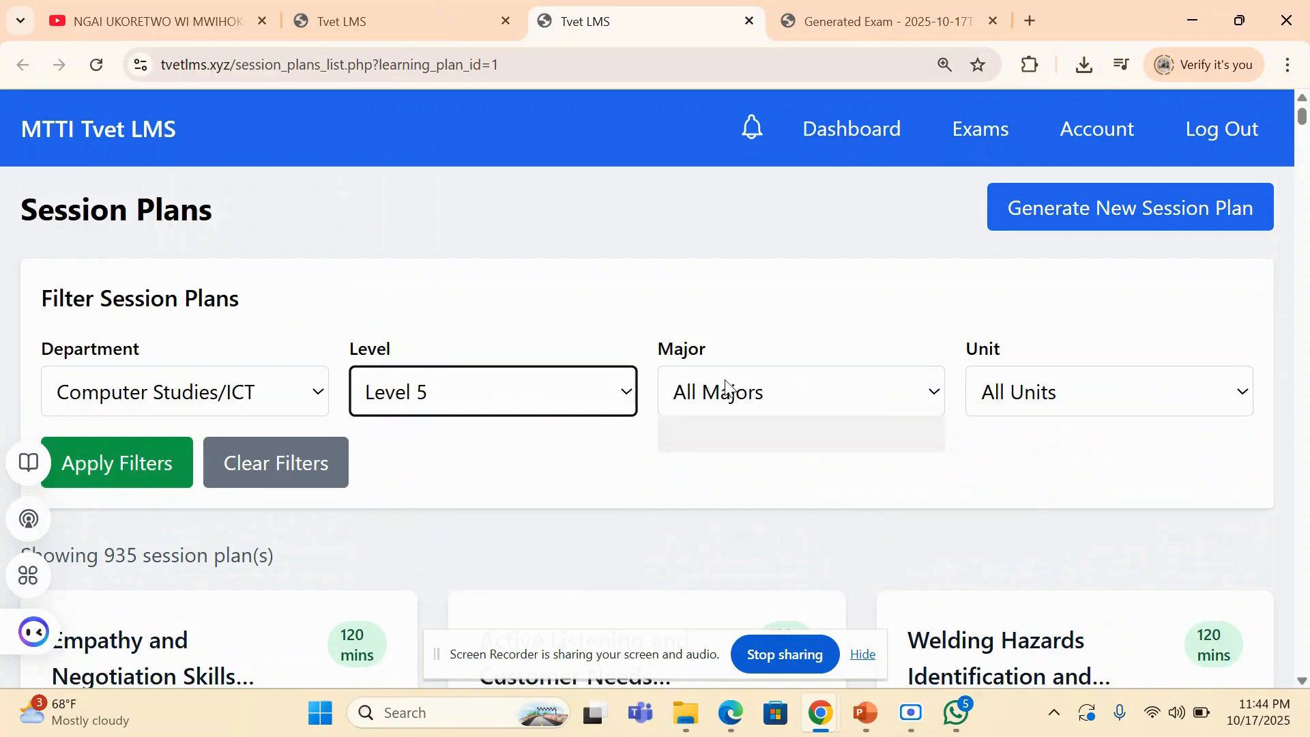
left_click(738, 472)
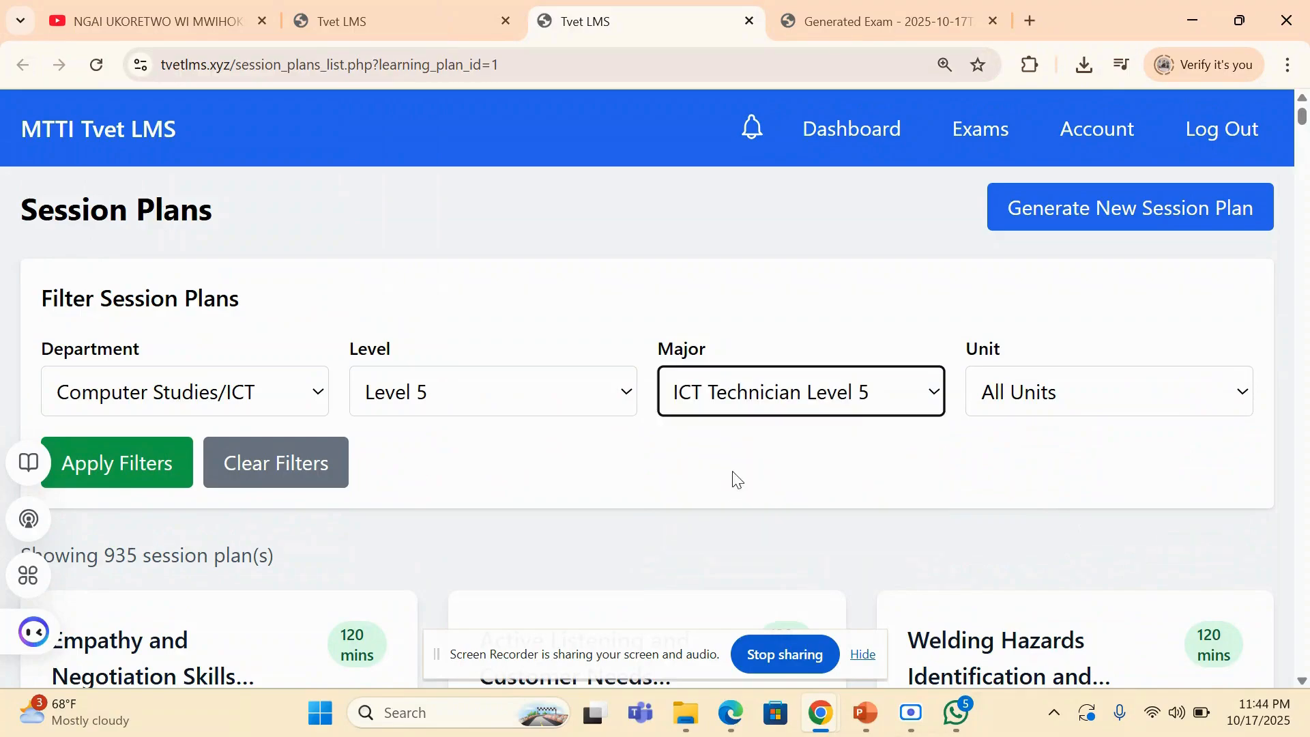
left_click(1064, 379)
scroll(1014, 276, "down", 1)
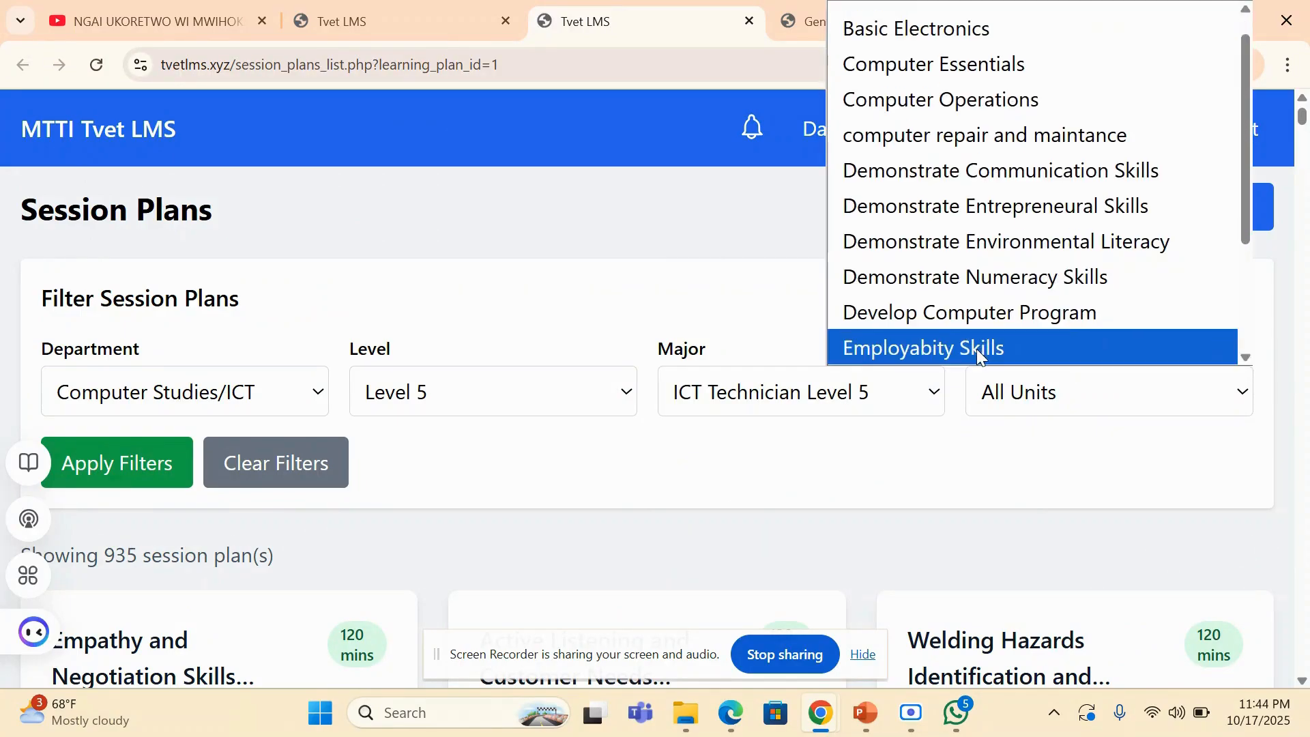
scroll(980, 256, "down", 3)
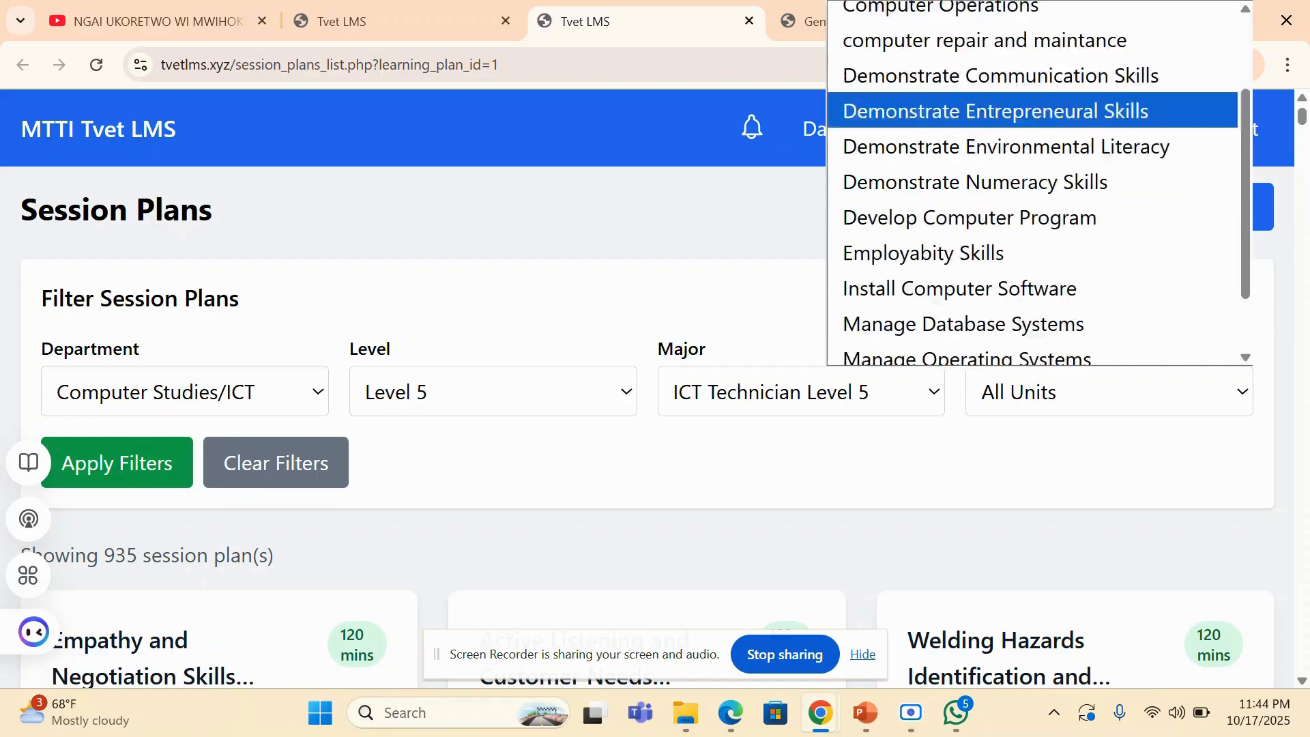
left_click(934, 279)
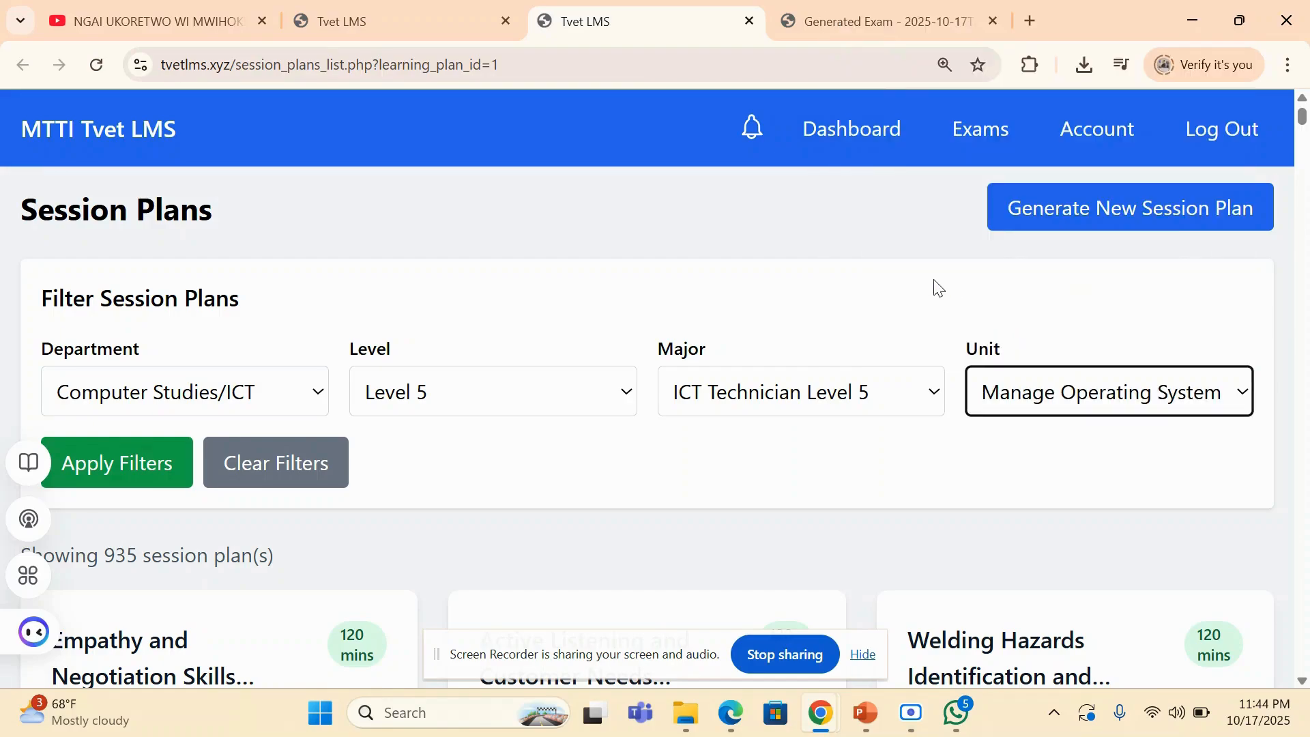
left_click(158, 469)
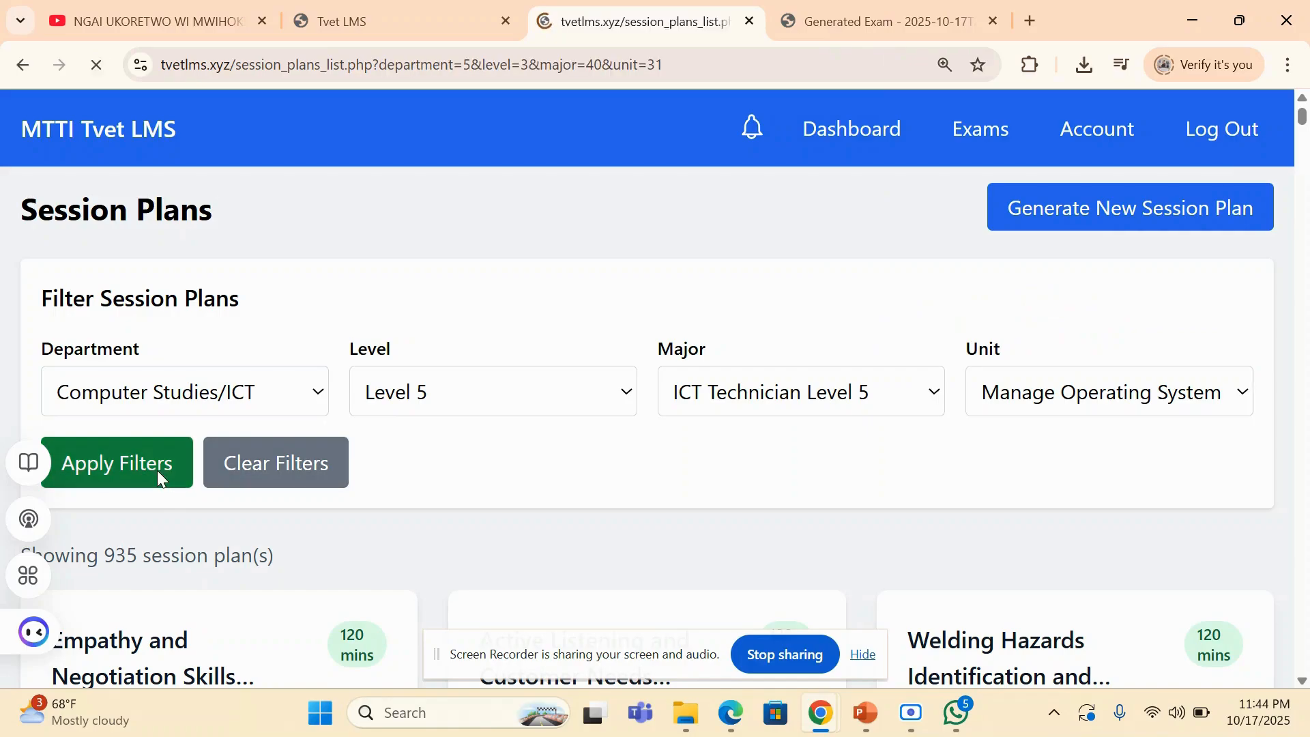
- View the Orientation and Course Overview session plan and read through its learning outcomes, bridge-in, pre-assessment and participatory learning sections
scroll(158, 477, "down", 6)
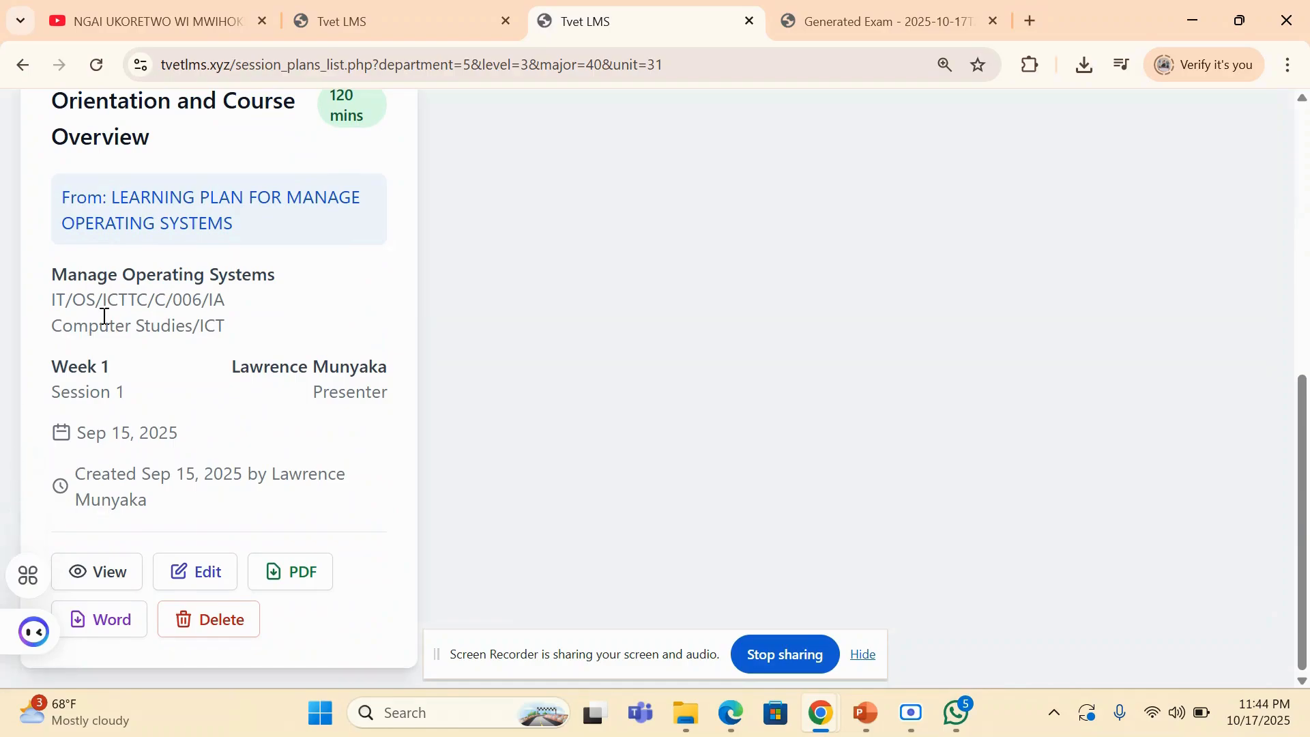
scroll(273, 266, "up", 2)
scroll(273, 266, "down", 2)
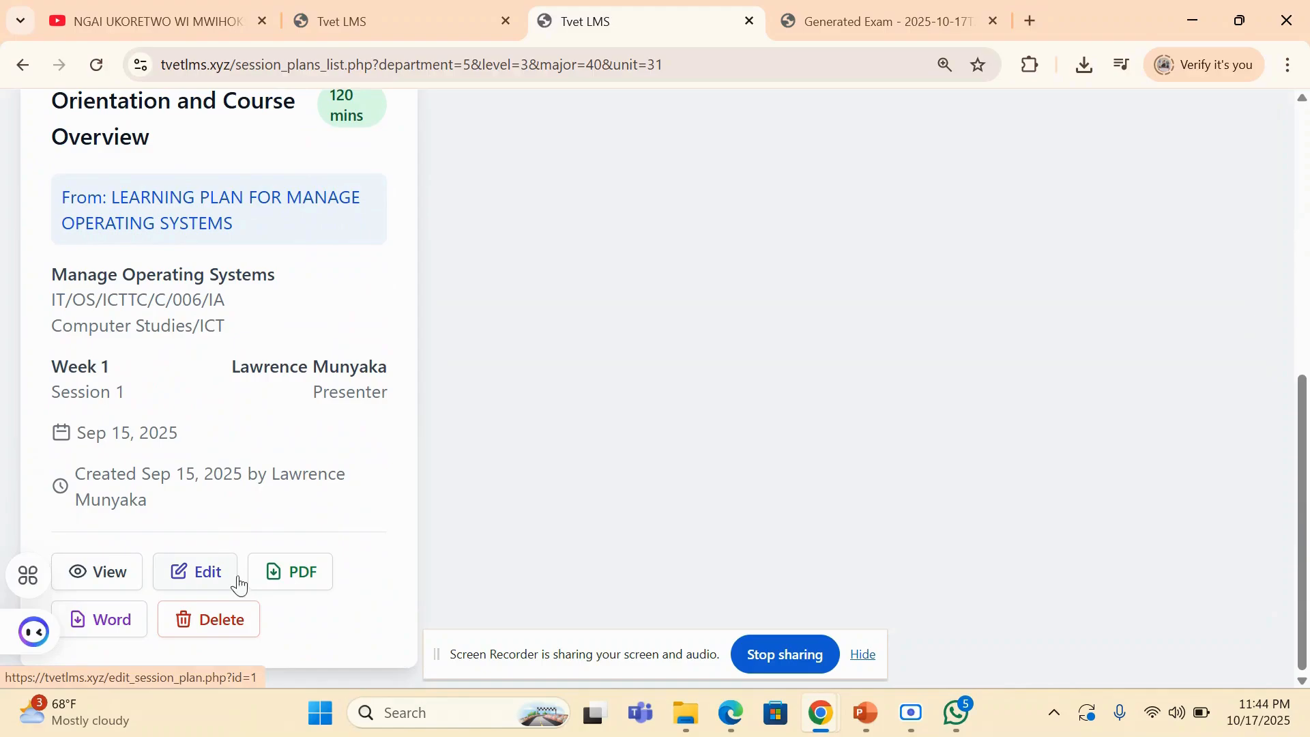
left_click(104, 574)
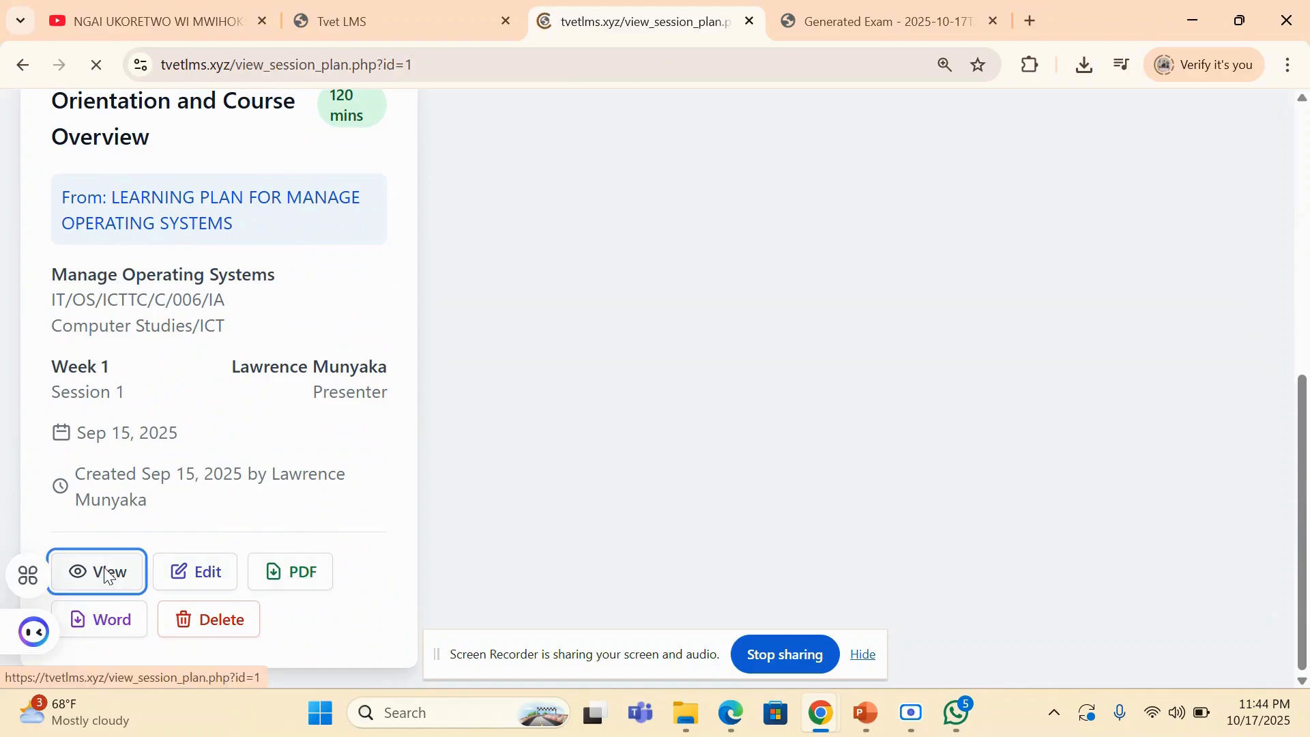
scroll(823, 394, "down", 15)
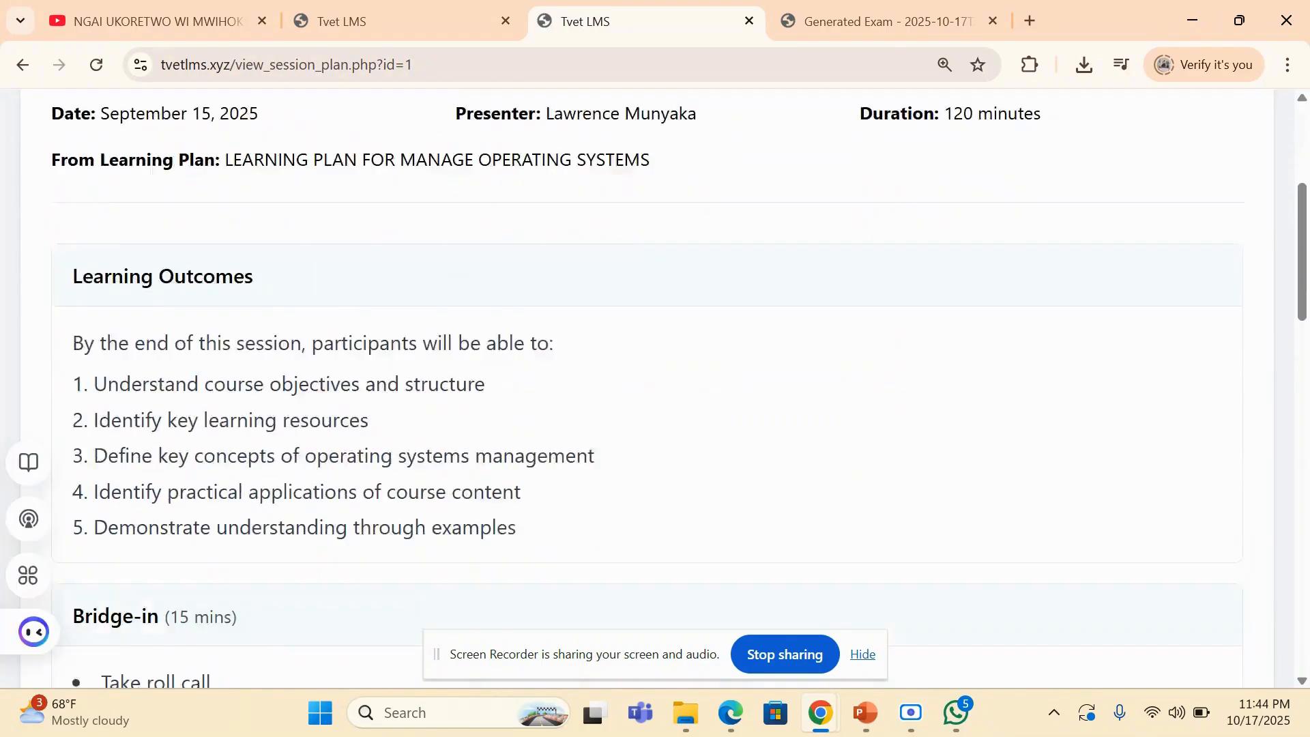
scroll(655, 388, "up", 5)
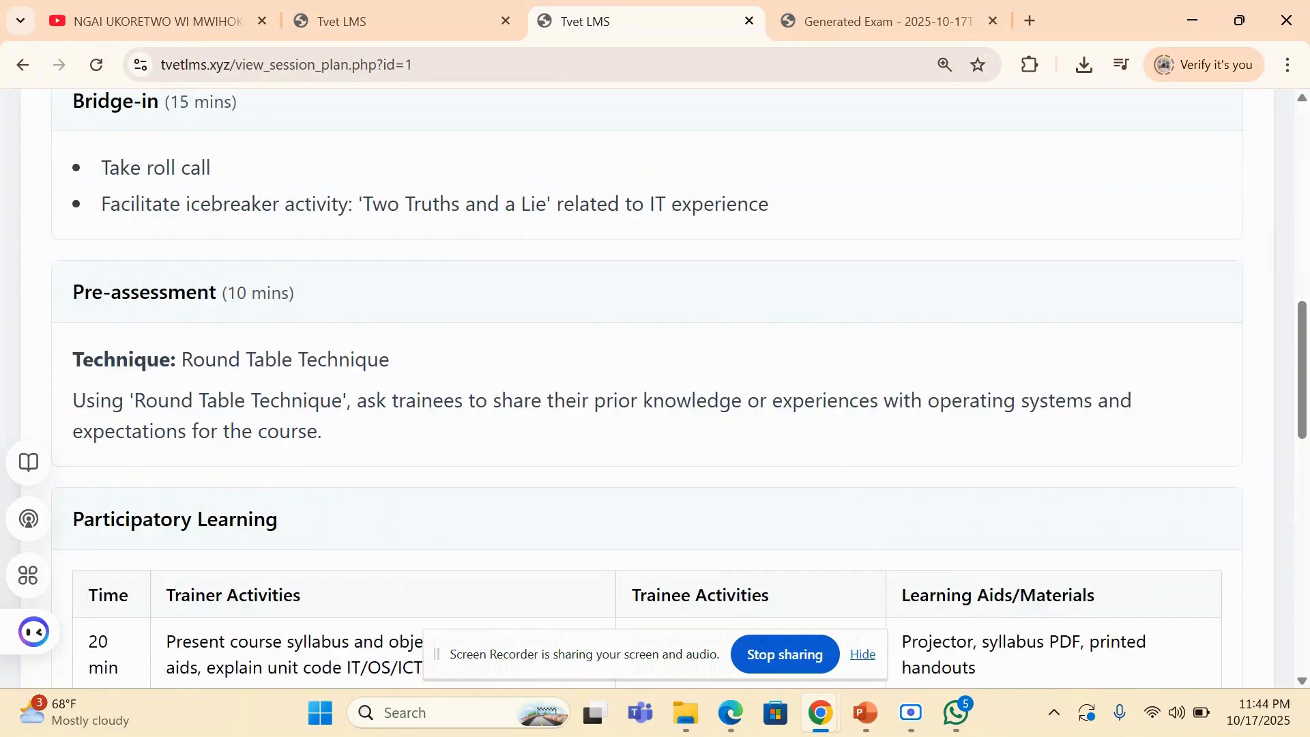
scroll(655, 387, "up", 7)
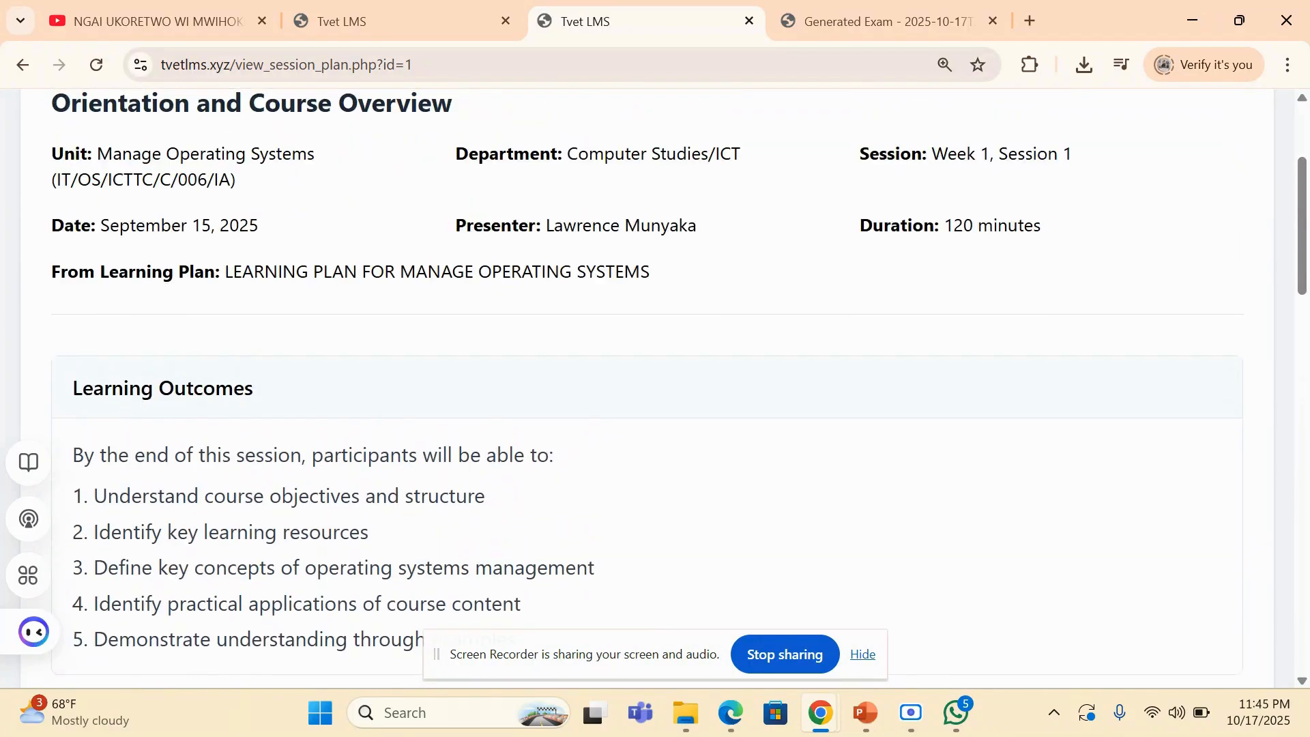
scroll(655, 387, "down", 16)
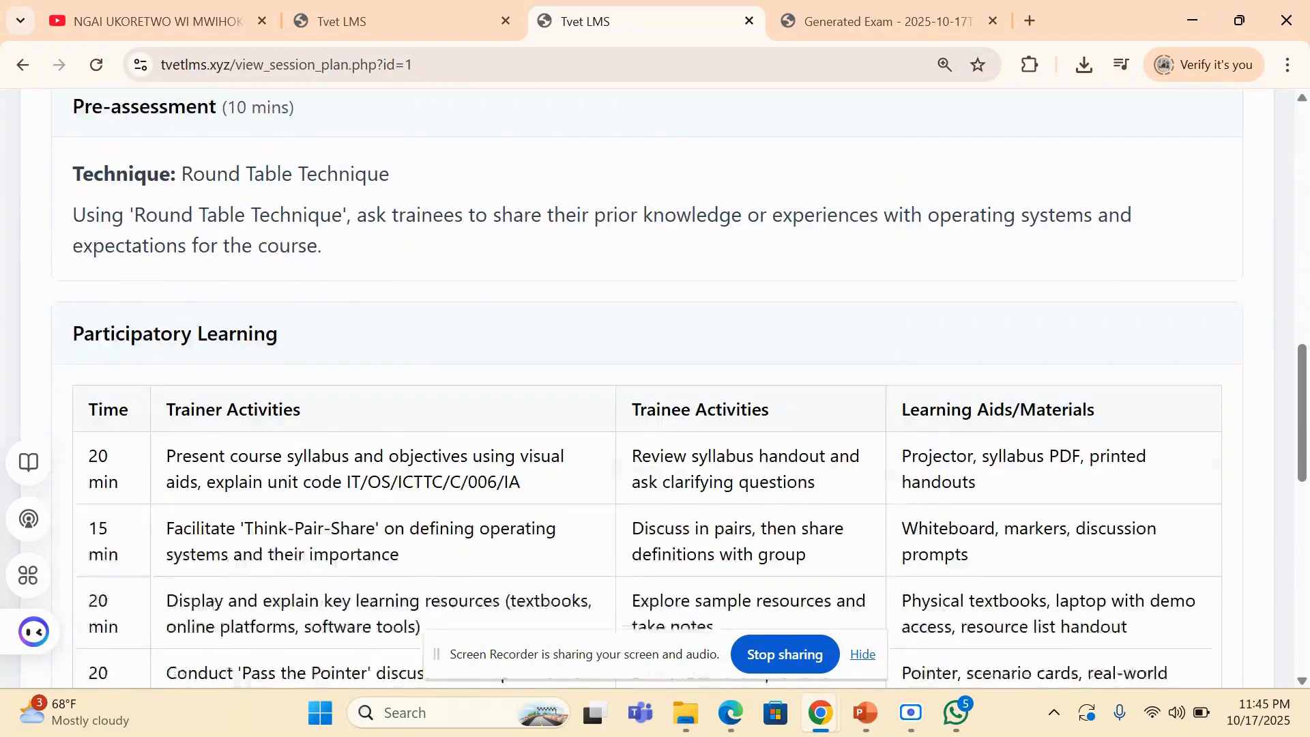
scroll(655, 387, "down", 8)
scroll(655, 387, "up", 6)
scroll(655, 387, "up", 20)
- Return from the session plan generator to the teacher dashboard, look over its sections and open Main Assessments
key("ctrl+shift+Tab")
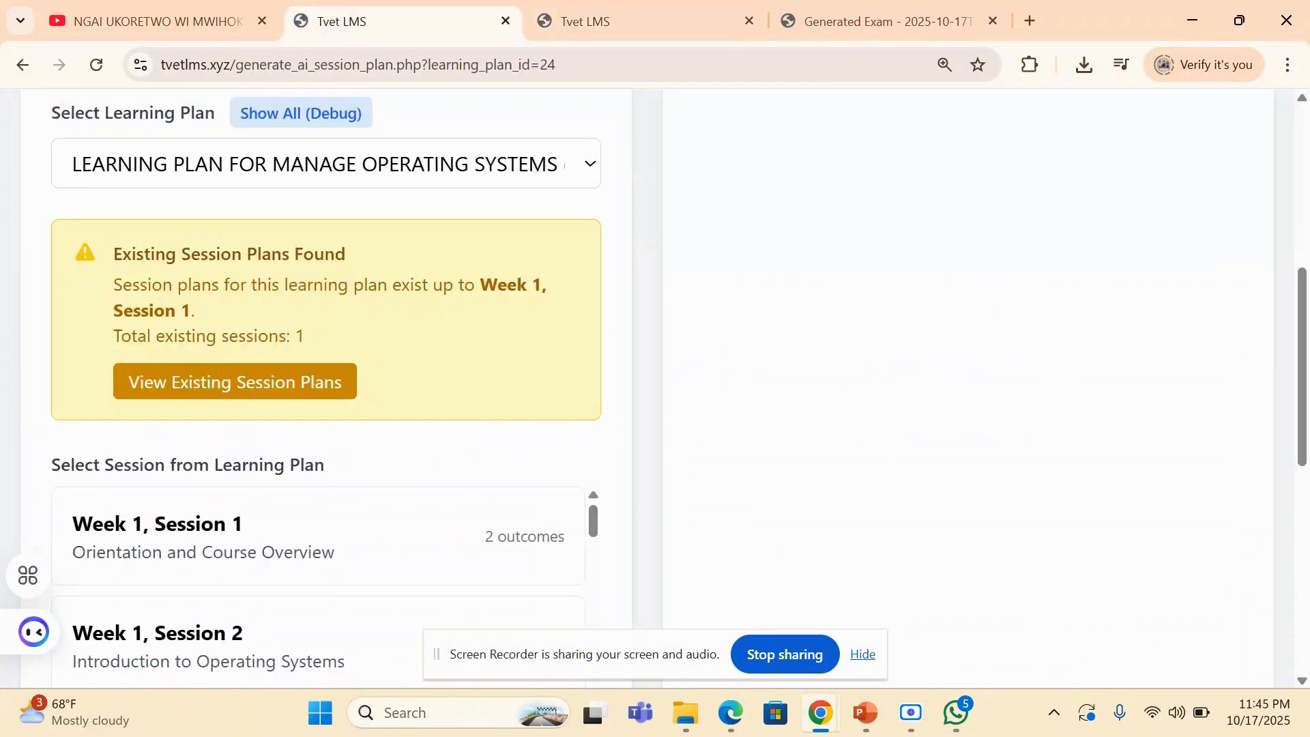
scroll(655, 387, "up", 7)
left_click(852, 129)
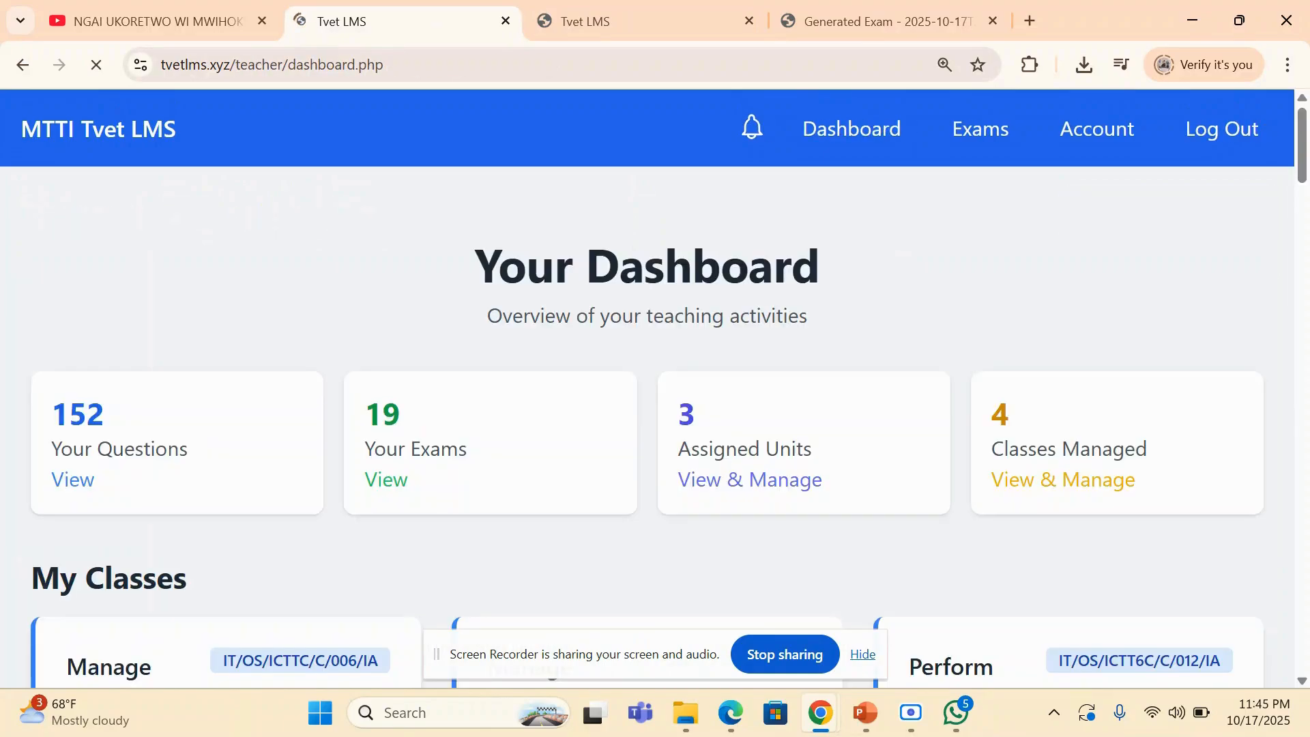
scroll(804, 387, "down", 1)
scroll(647, 388, "down", 20)
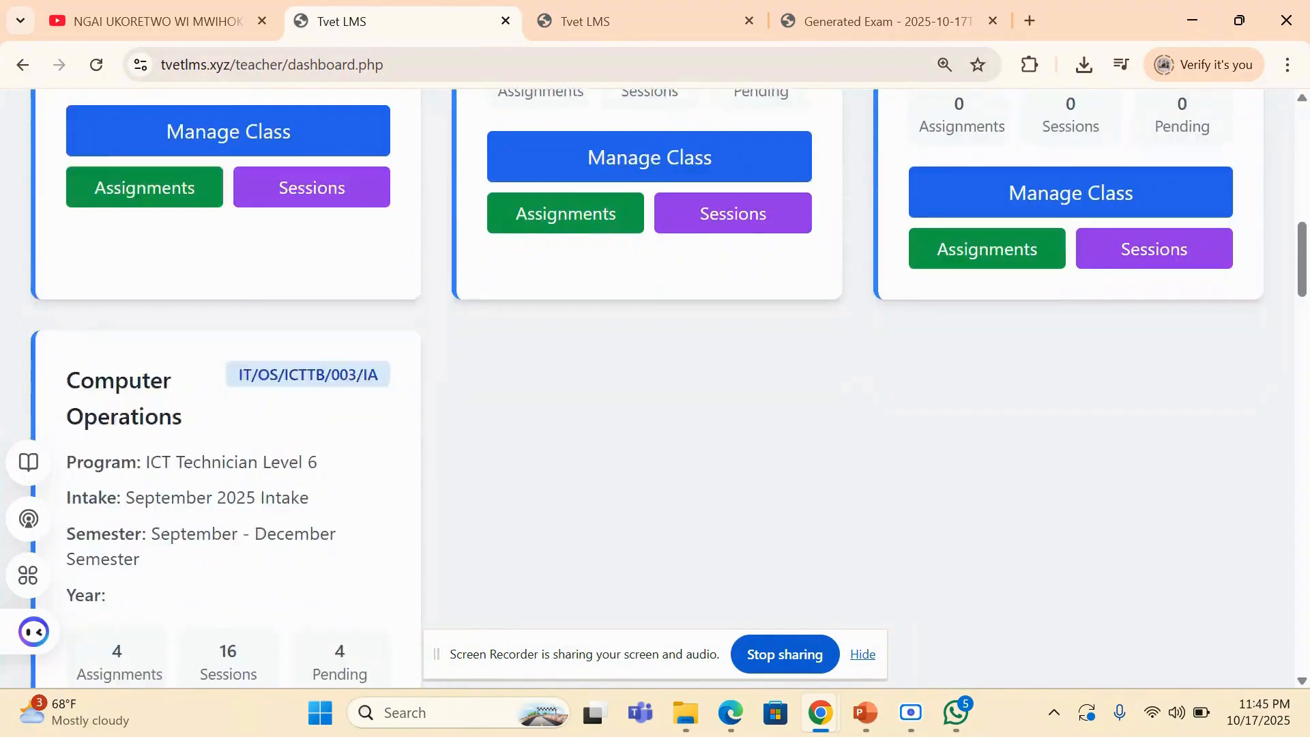
scroll(647, 388, "up", 6)
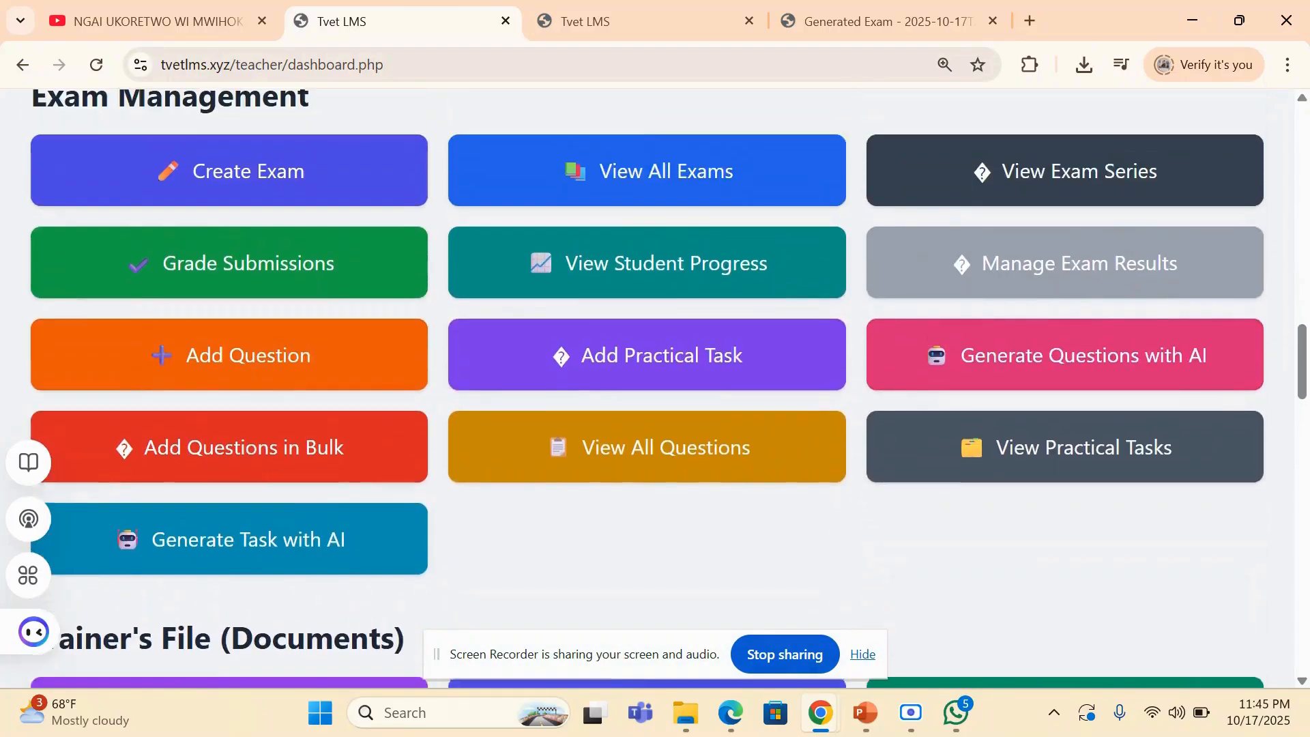
scroll(647, 387, "down", 5)
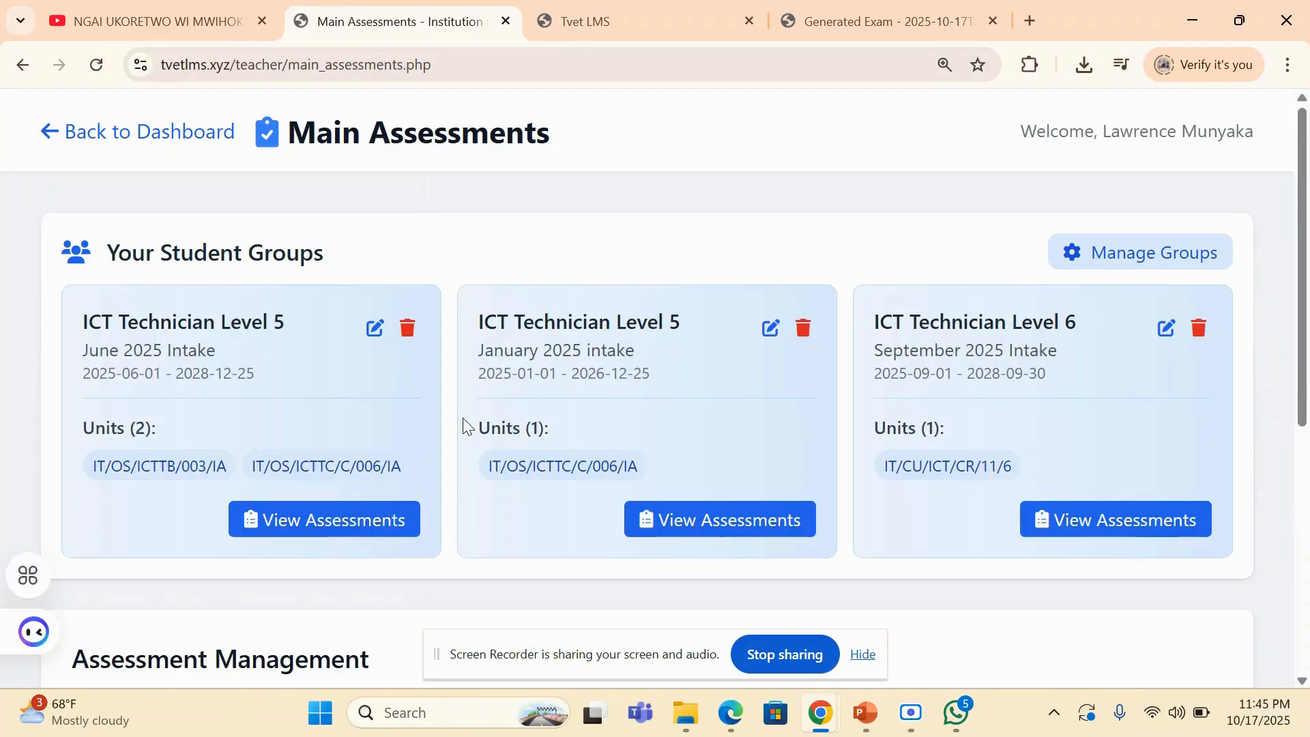
- Switch to Edge to view the student dashboard down to My Units, and return to Main Assessments in Chrome
left_click(719, 723)
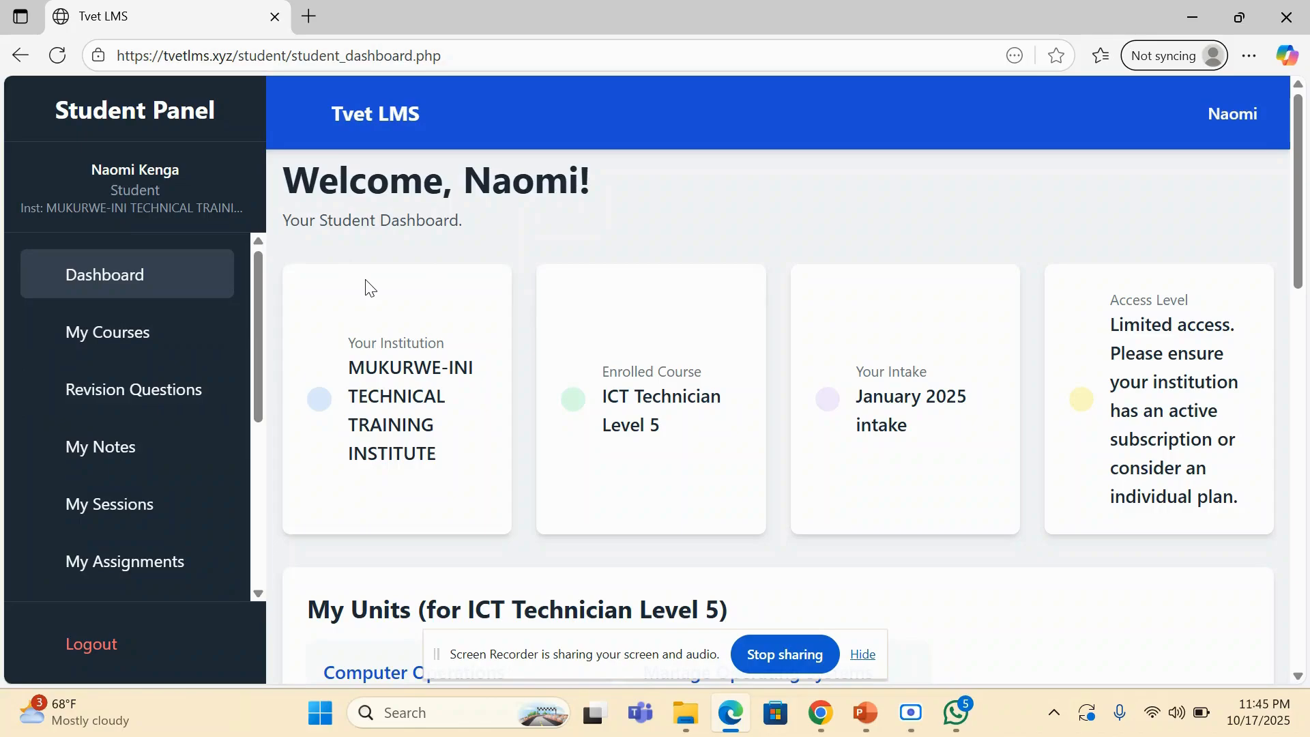
scroll(369, 287, "down", 4)
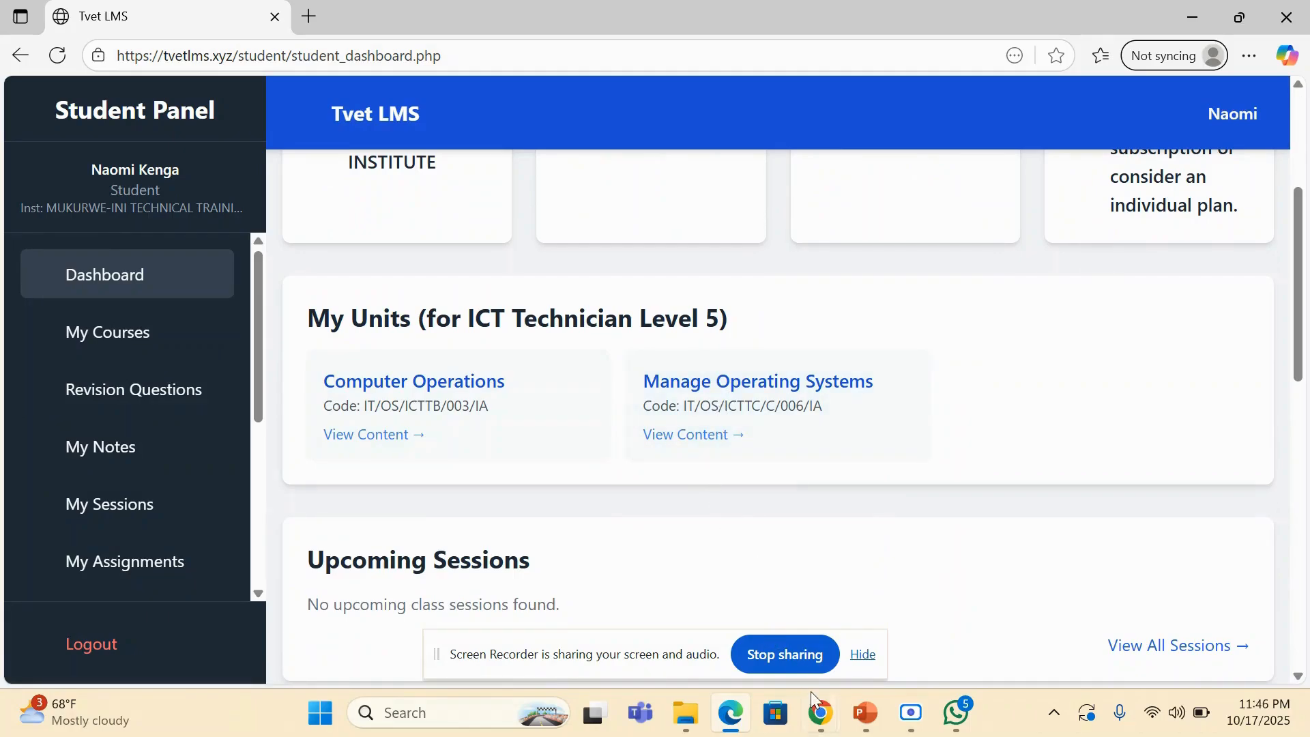
mouse_move(819, 709)
left_click(674, 632)
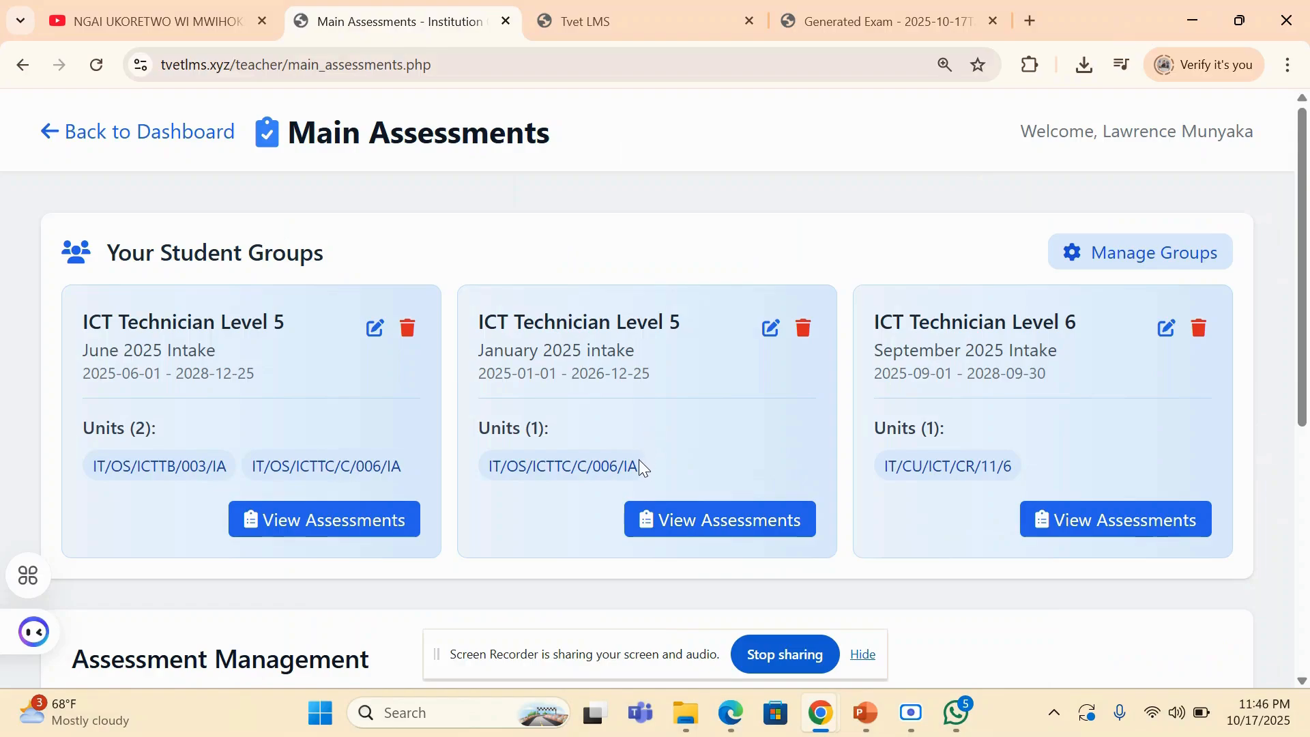
mouse_move(816, 725)
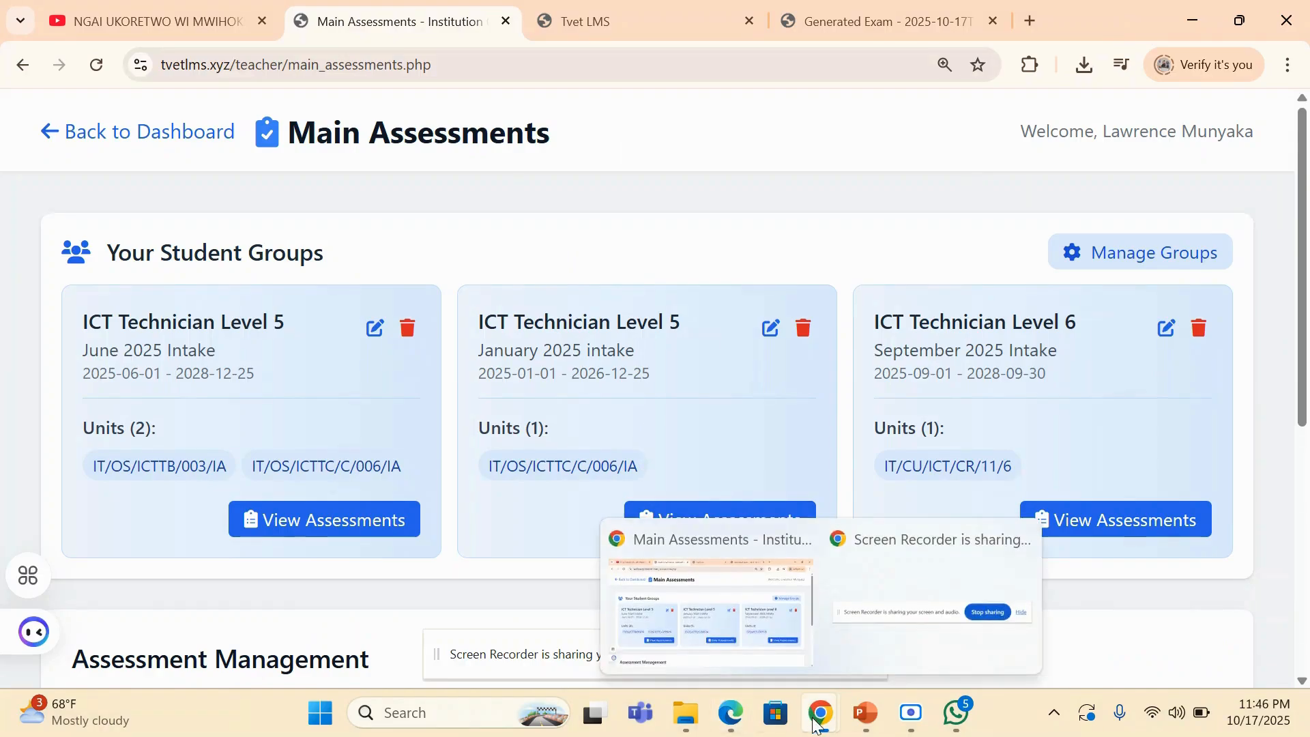
- Switch back to the student dashboard in Edge and open the student's My Assessments page
left_click(733, 711)
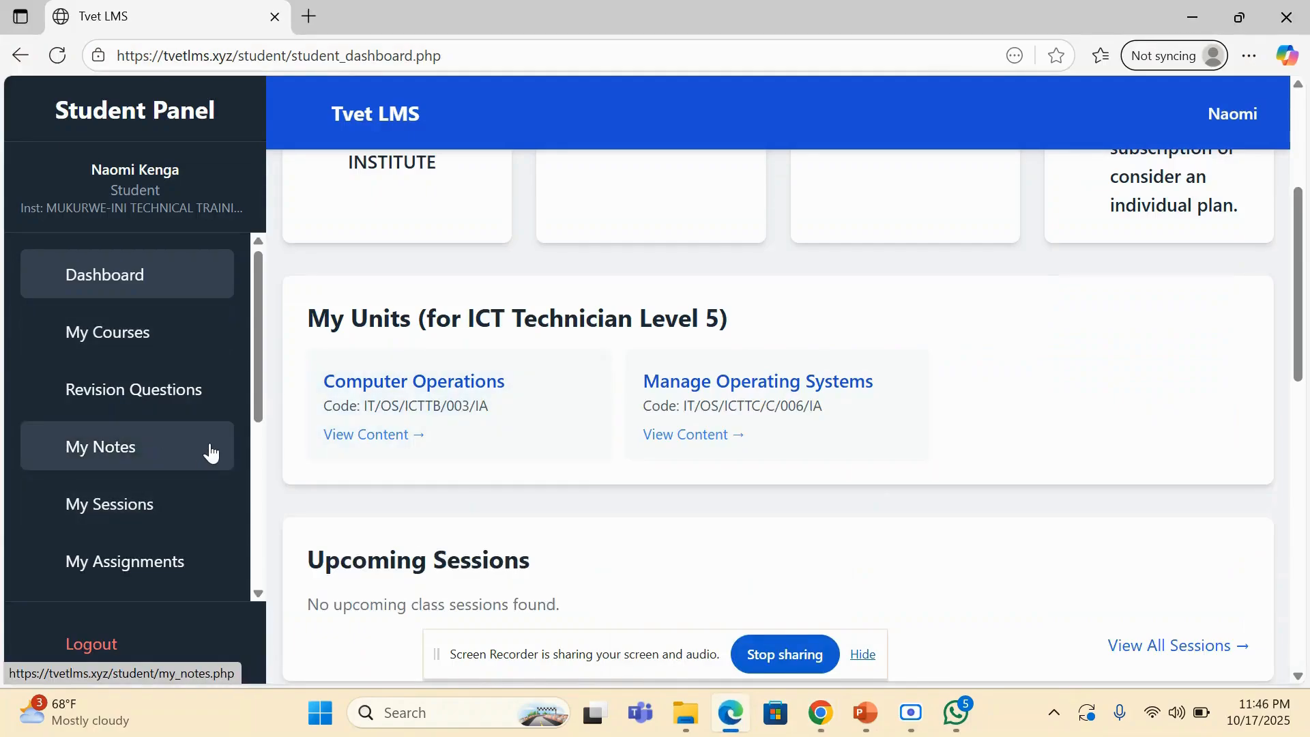
scroll(215, 450, "down", 2)
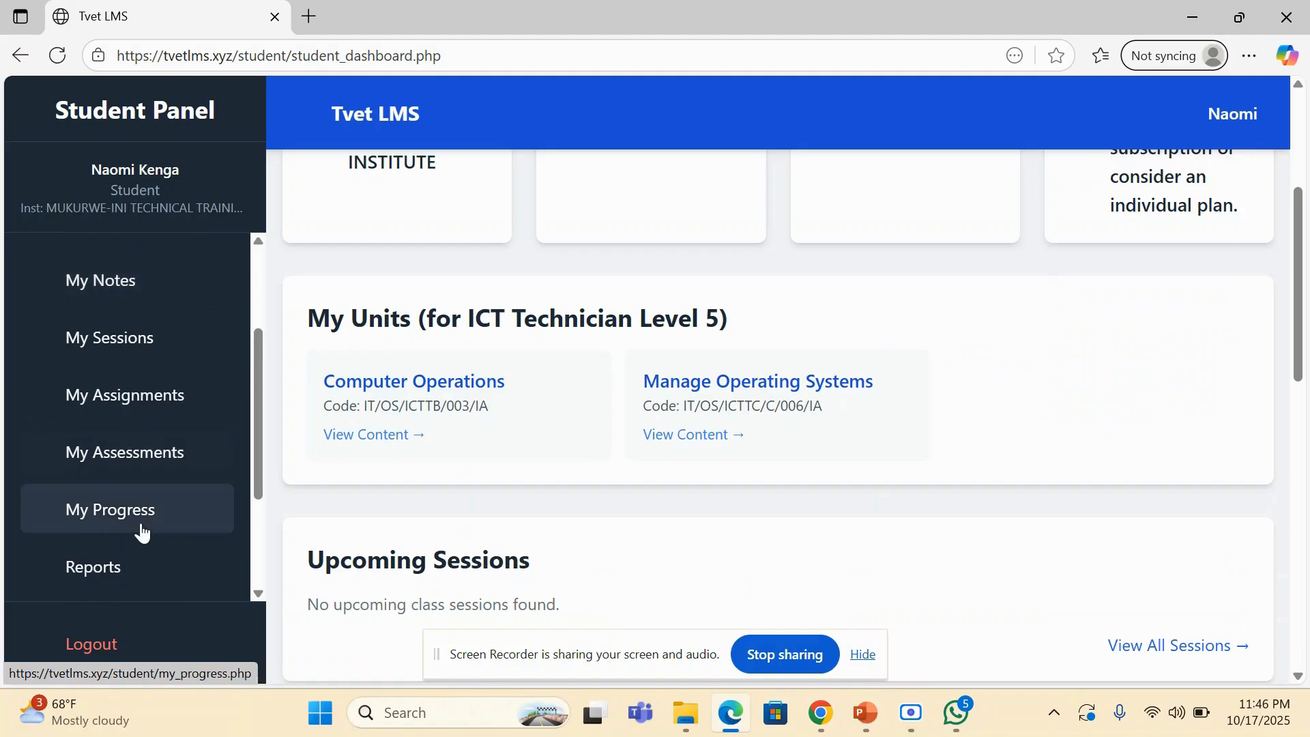
left_click(132, 453)
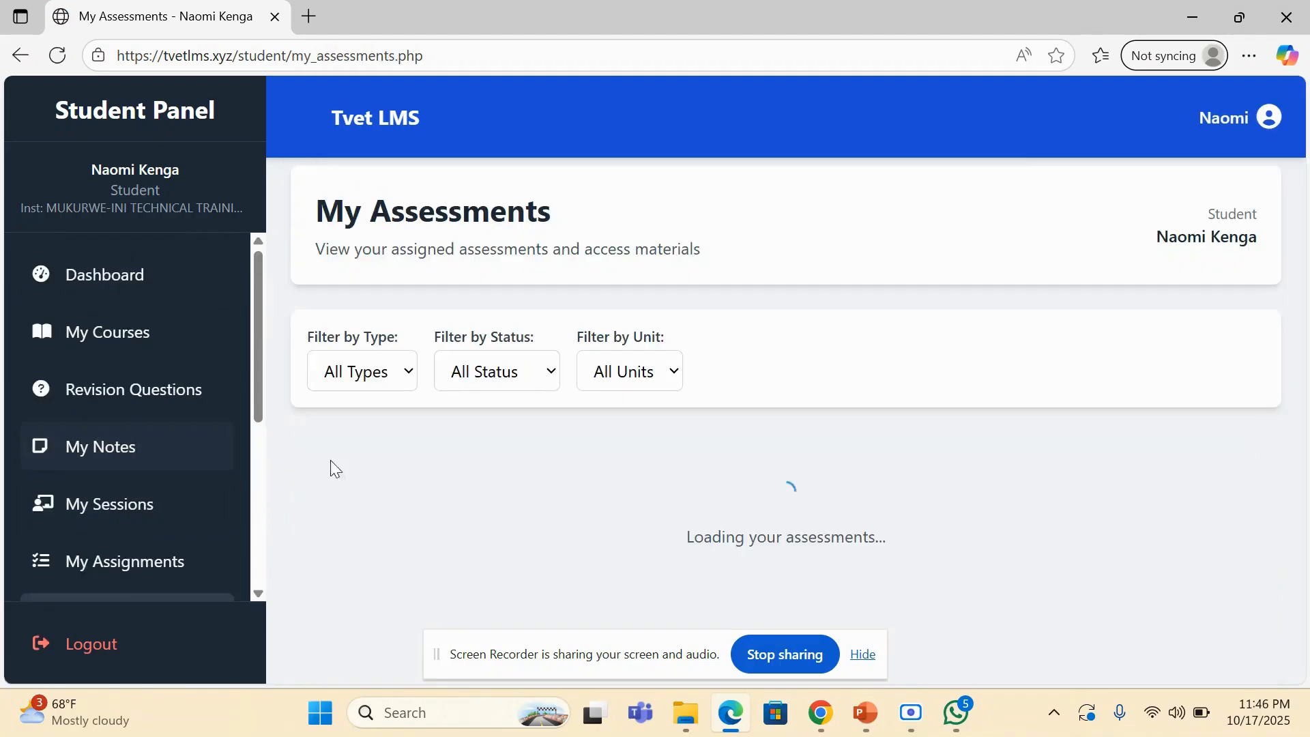
- Return to the student dashboard and look through My Units, Upcoming Sessions and Latest Assignments
left_click(124, 292)
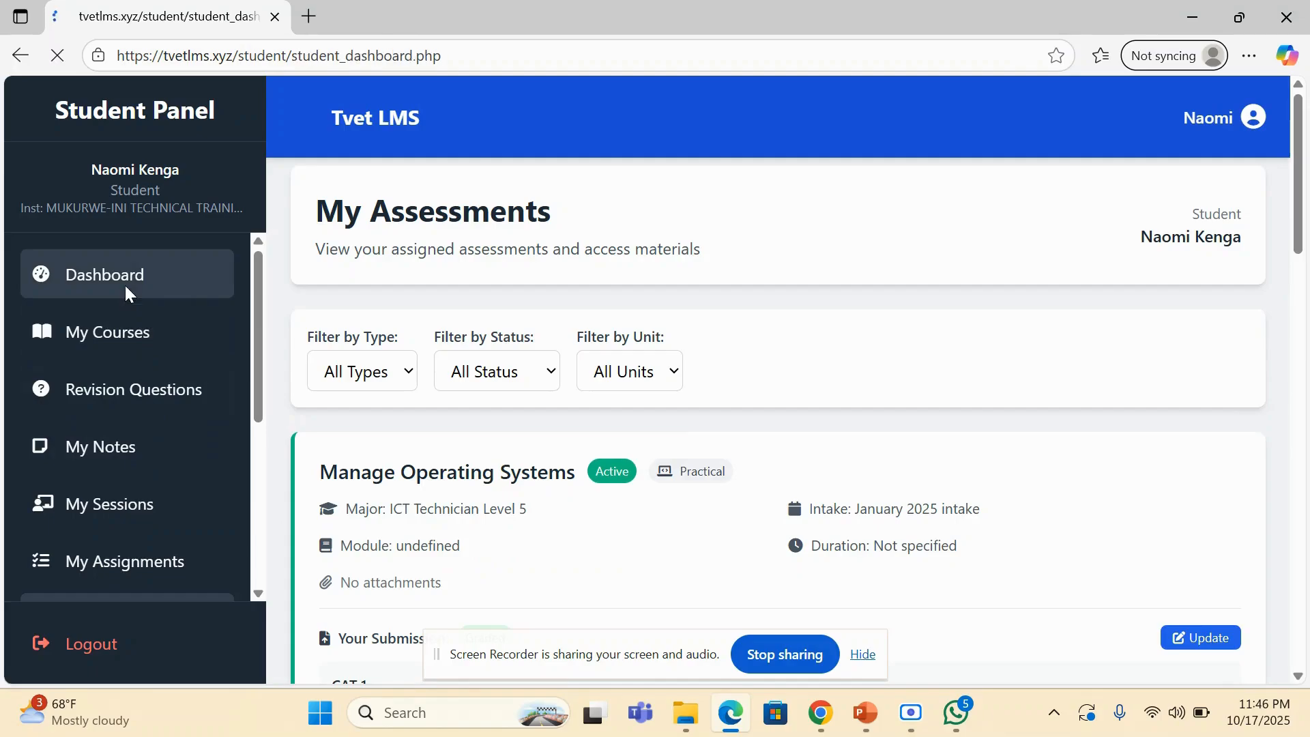
scroll(509, 290, "down", 10)
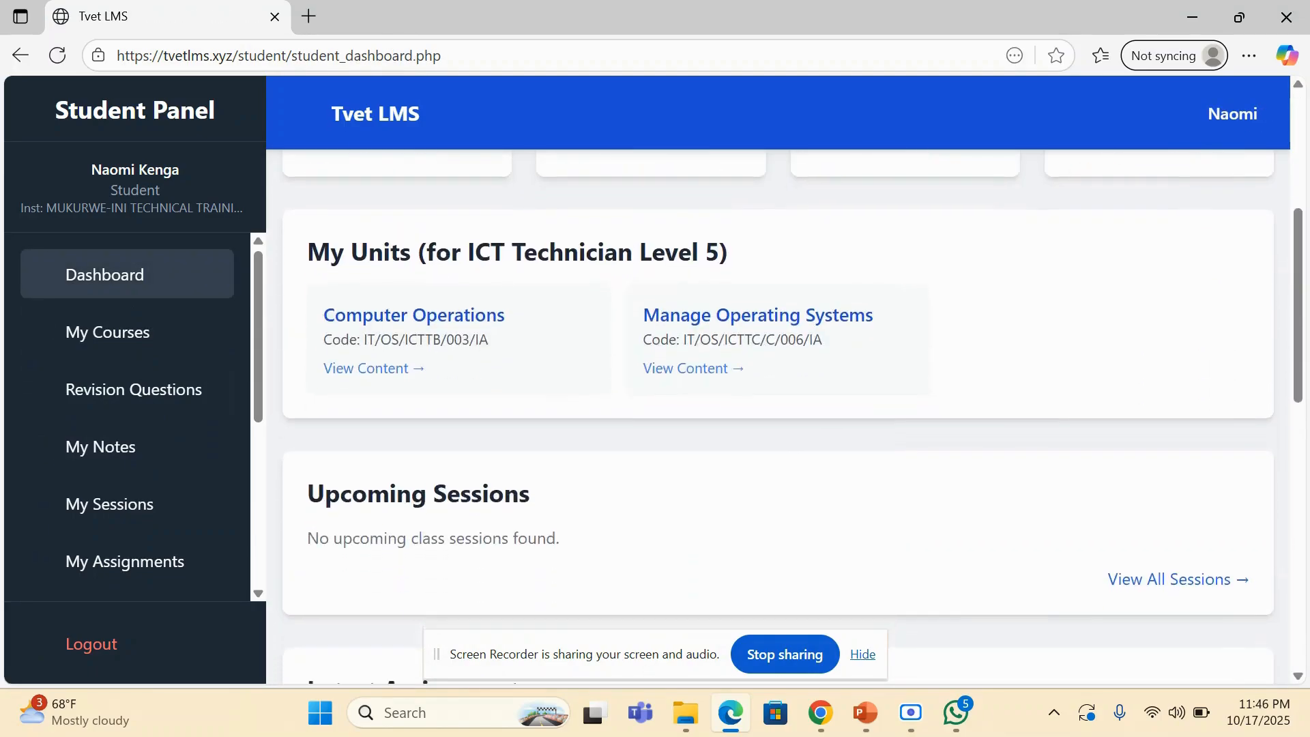
scroll(778, 420, "down", 3)
scroll(778, 420, "up", 4)
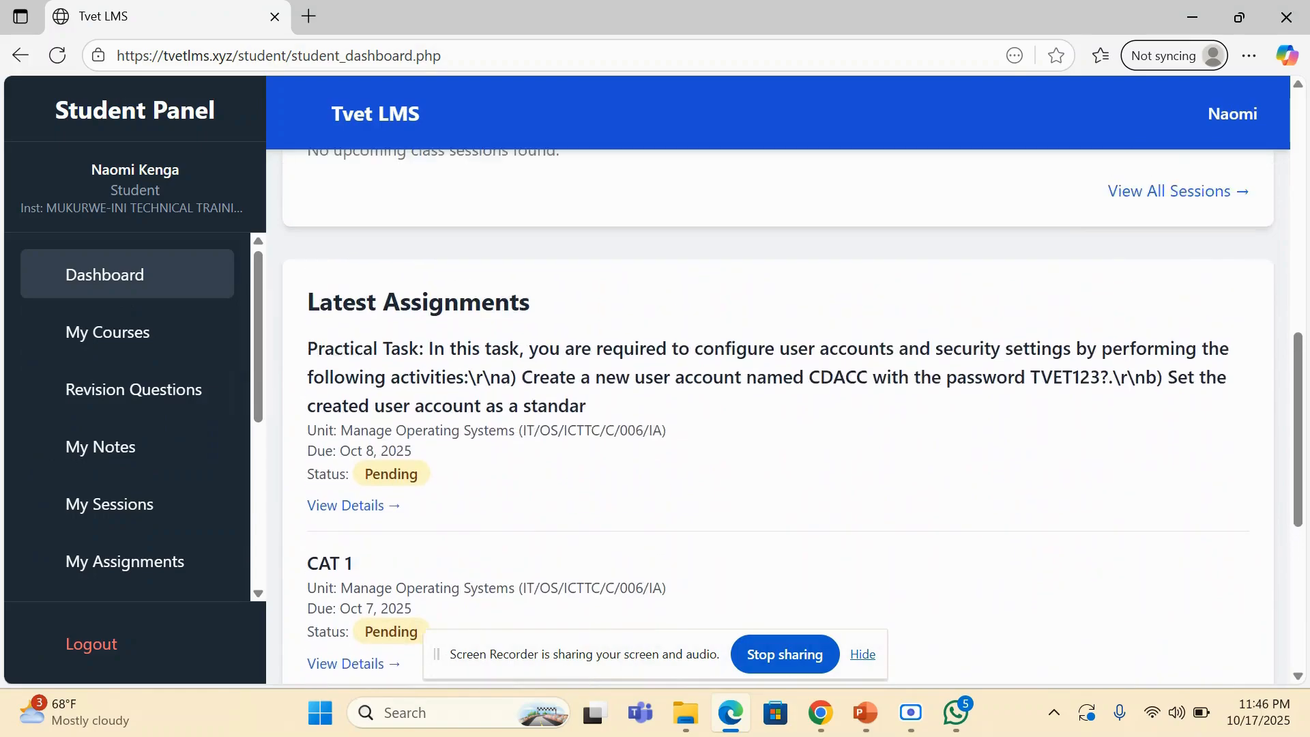
scroll(778, 420, "up", 1)
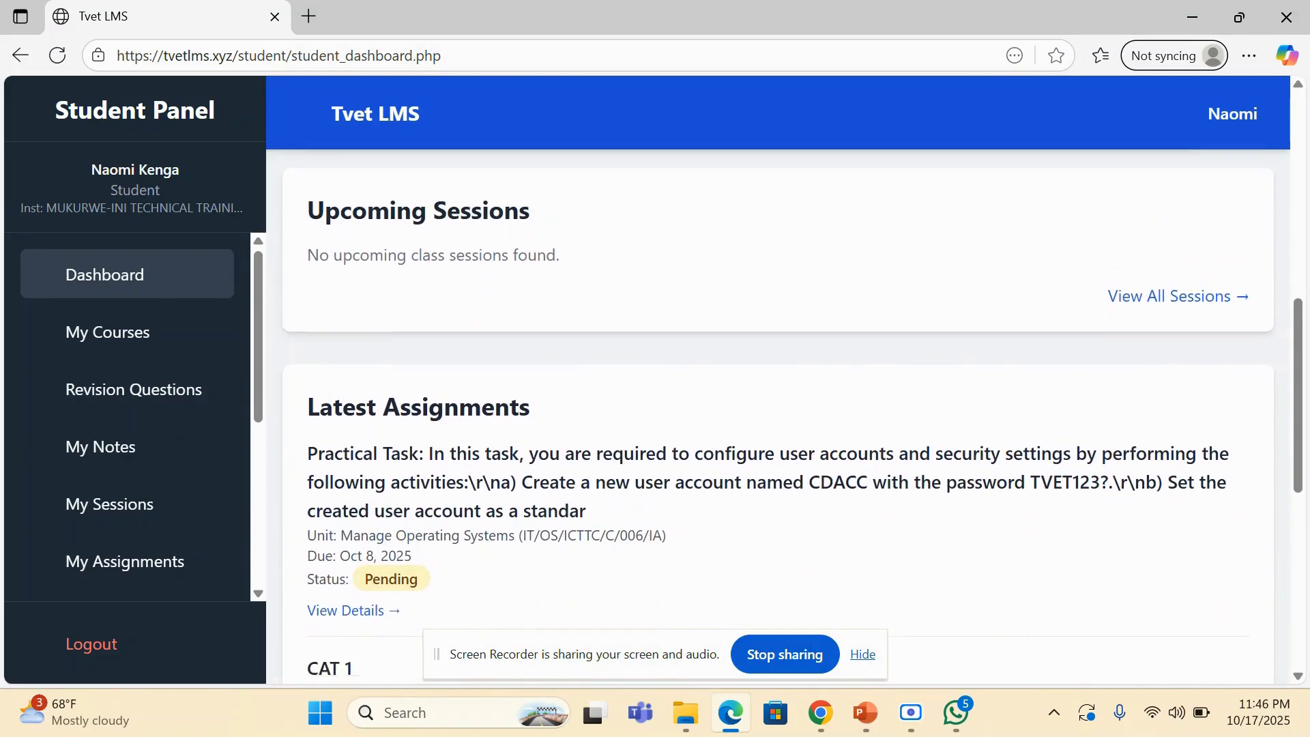
- Look through the remaining Latest Assignments and open the Manage Operating Systems unit from My Courses
scroll(778, 420, "down", 5)
scroll(777, 419, "down", 2)
scroll(778, 420, "up", 4)
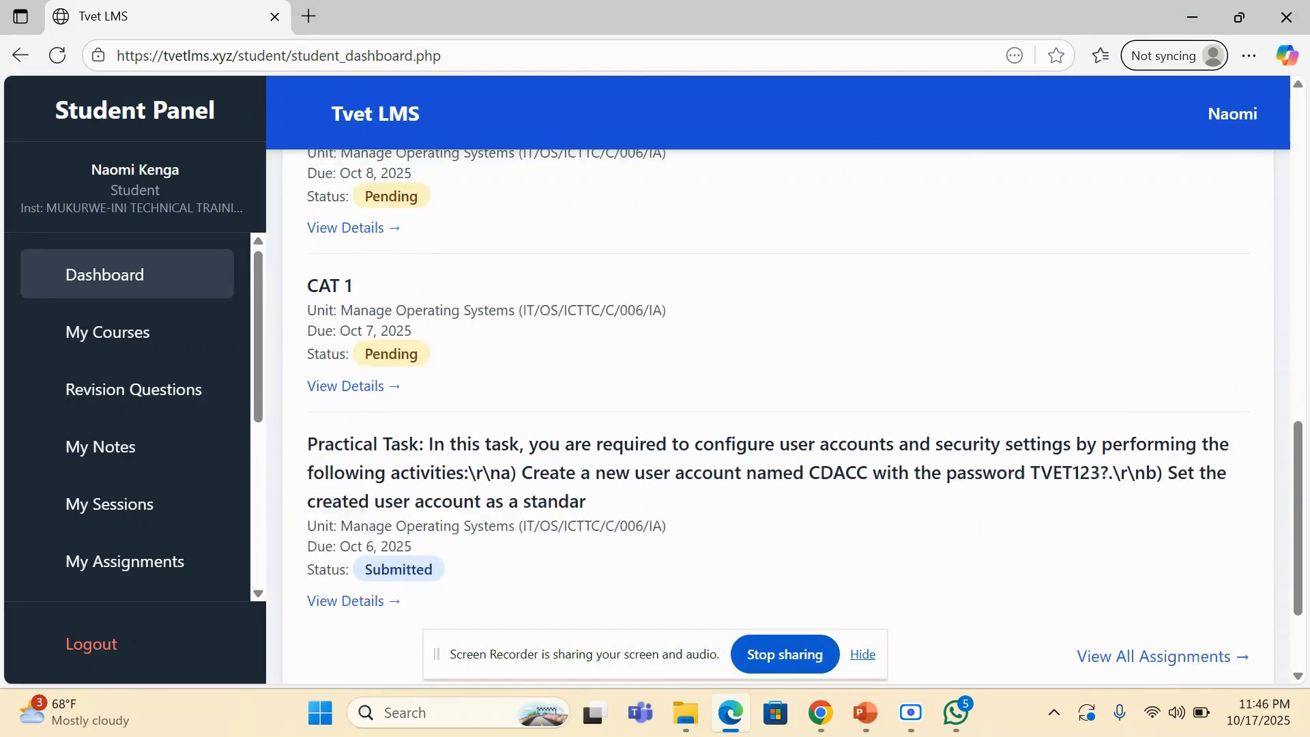
scroll(778, 420, "up", 3)
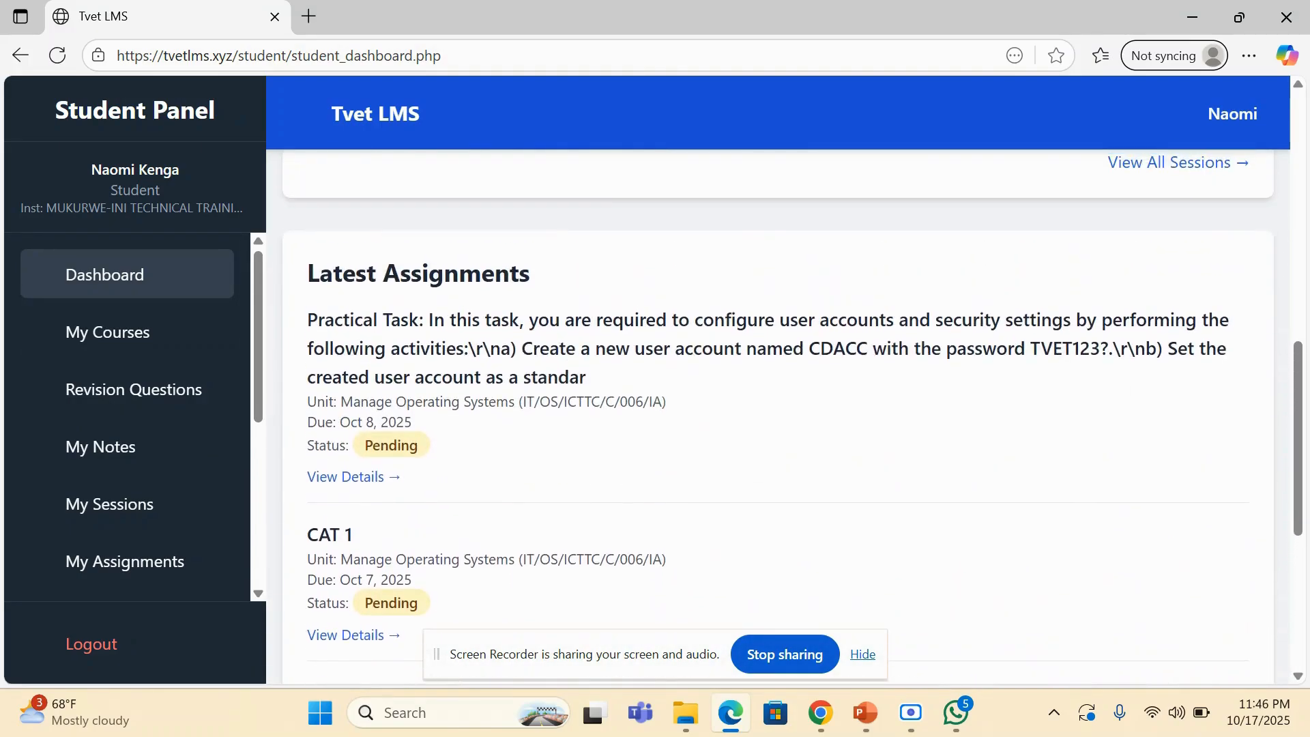
left_click(107, 332)
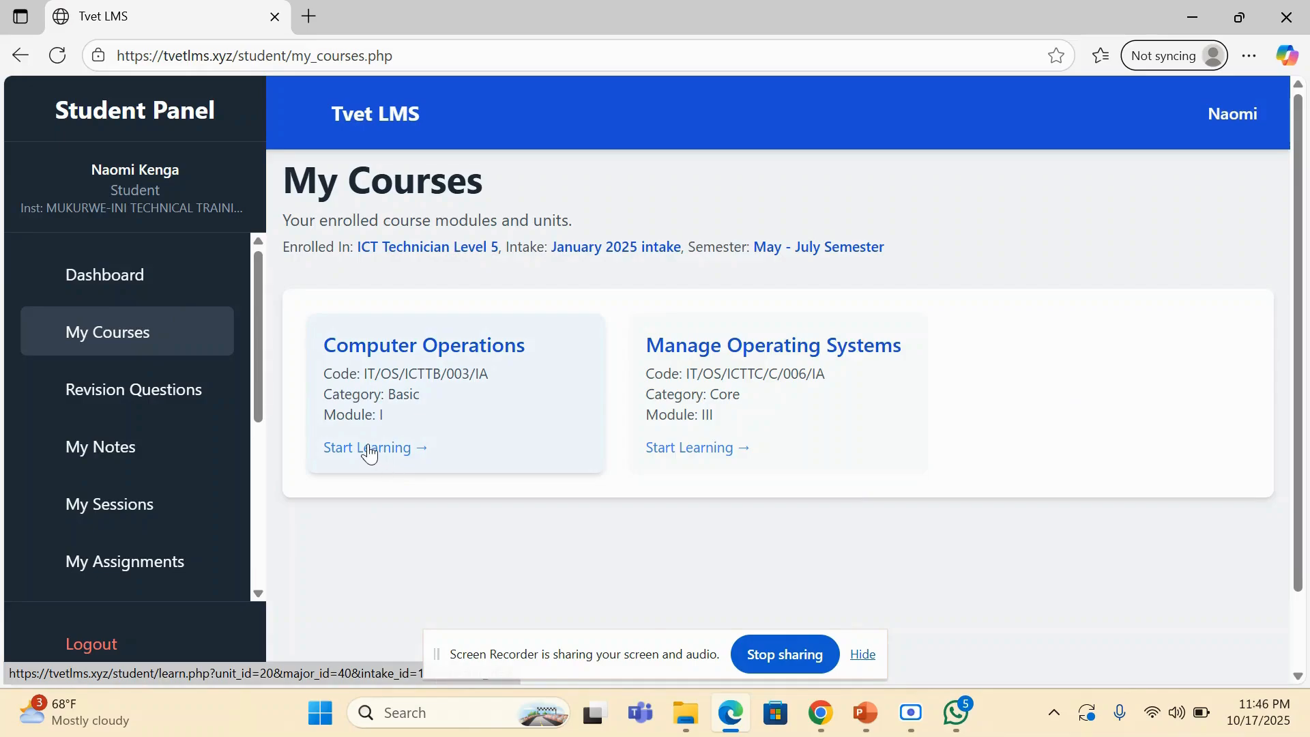
left_click(697, 454)
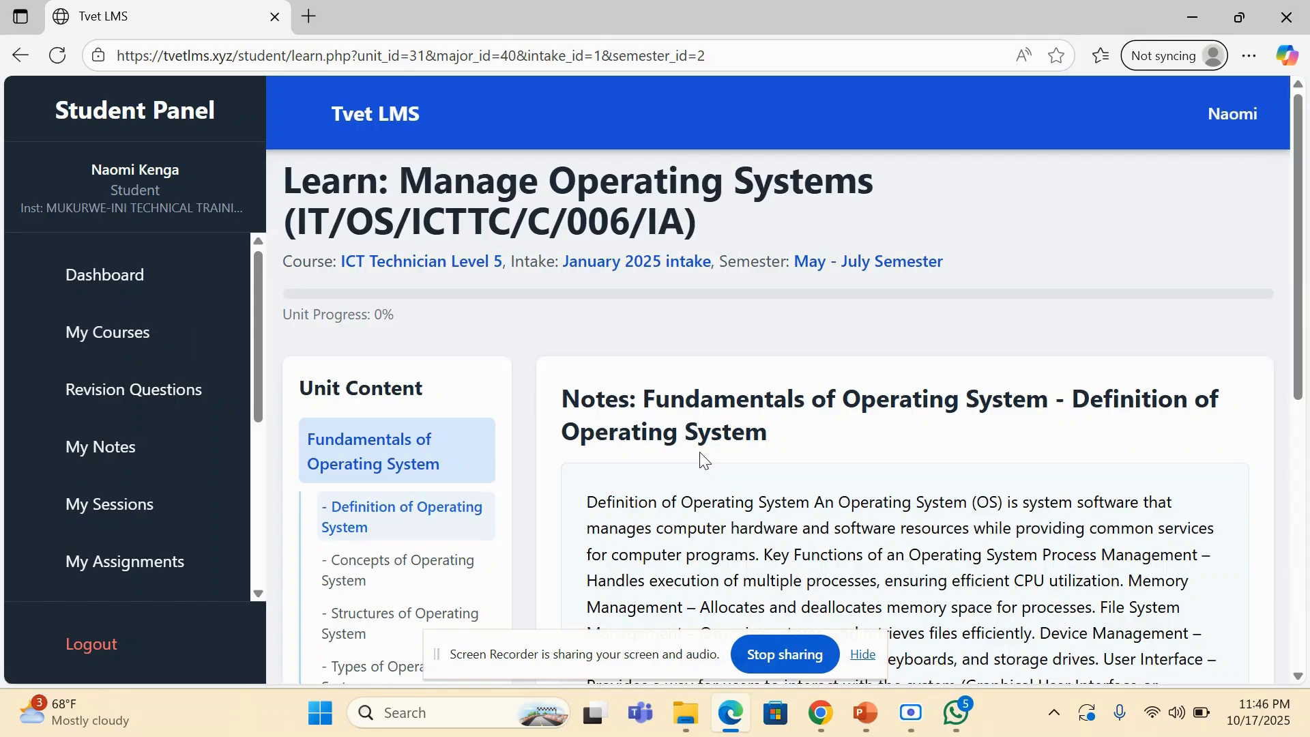
- Read the unit's Definition of Operating System notes and the Functions of Operating System notes
scroll(791, 410, "down", 3)
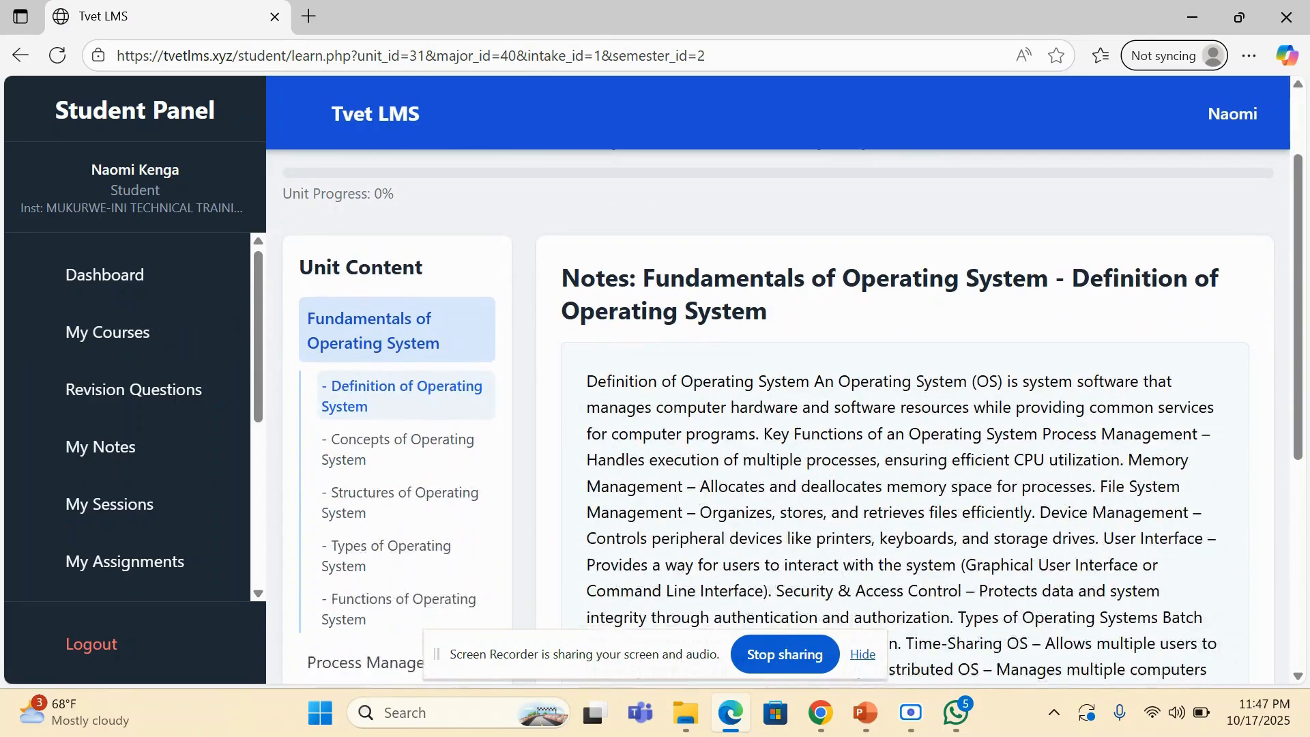
scroll(801, 417, "down", 2)
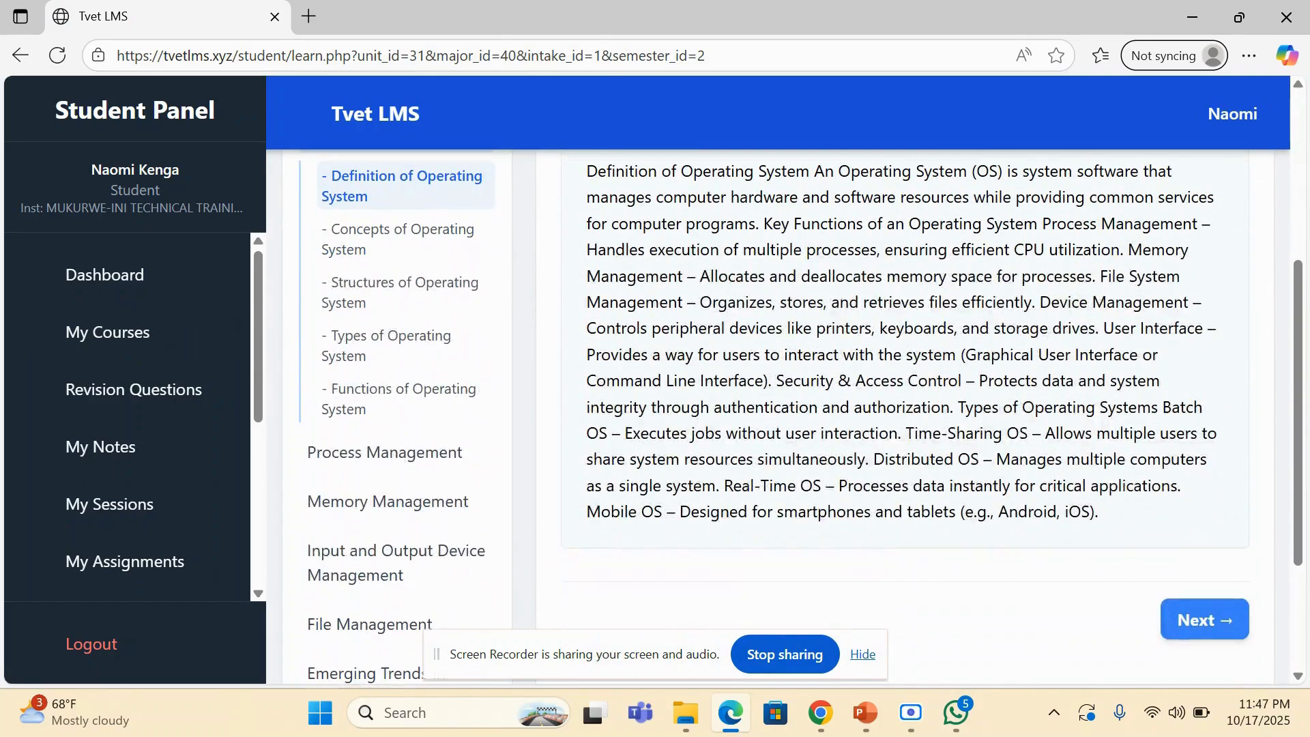
scroll(801, 416, "up", 1)
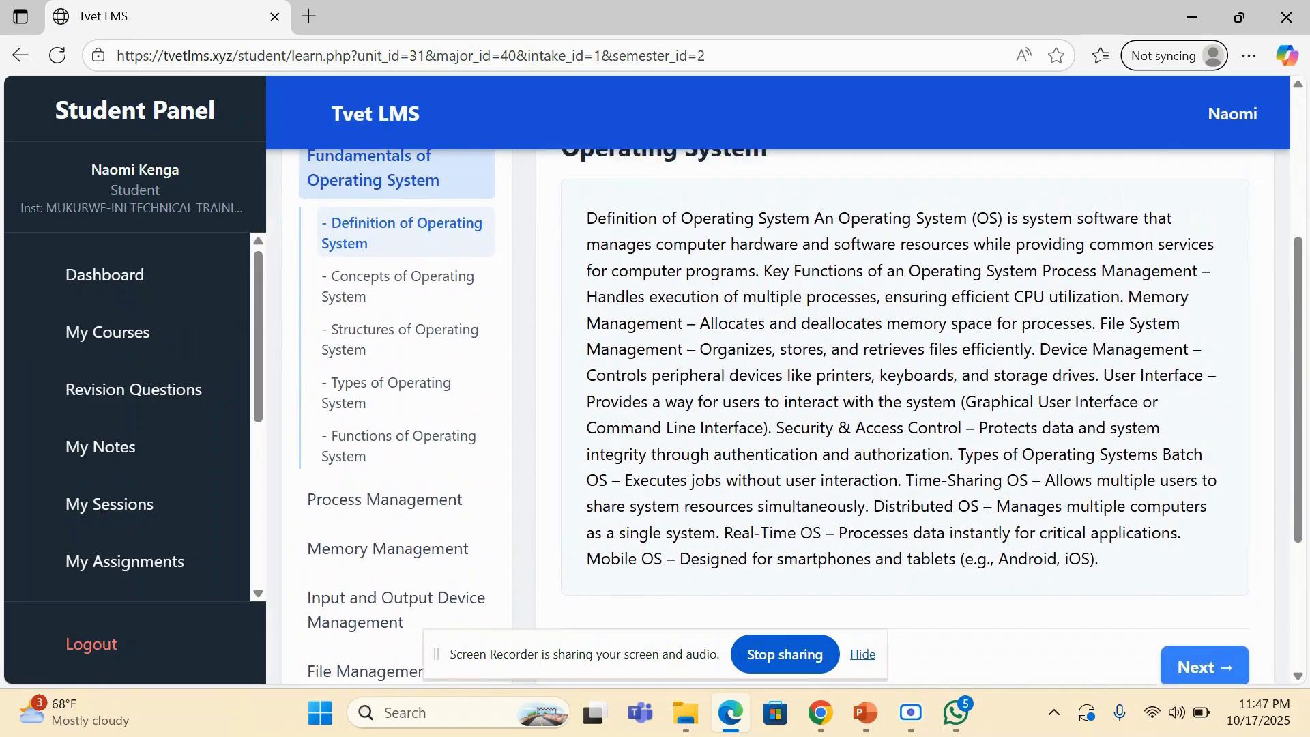
left_click(399, 445)
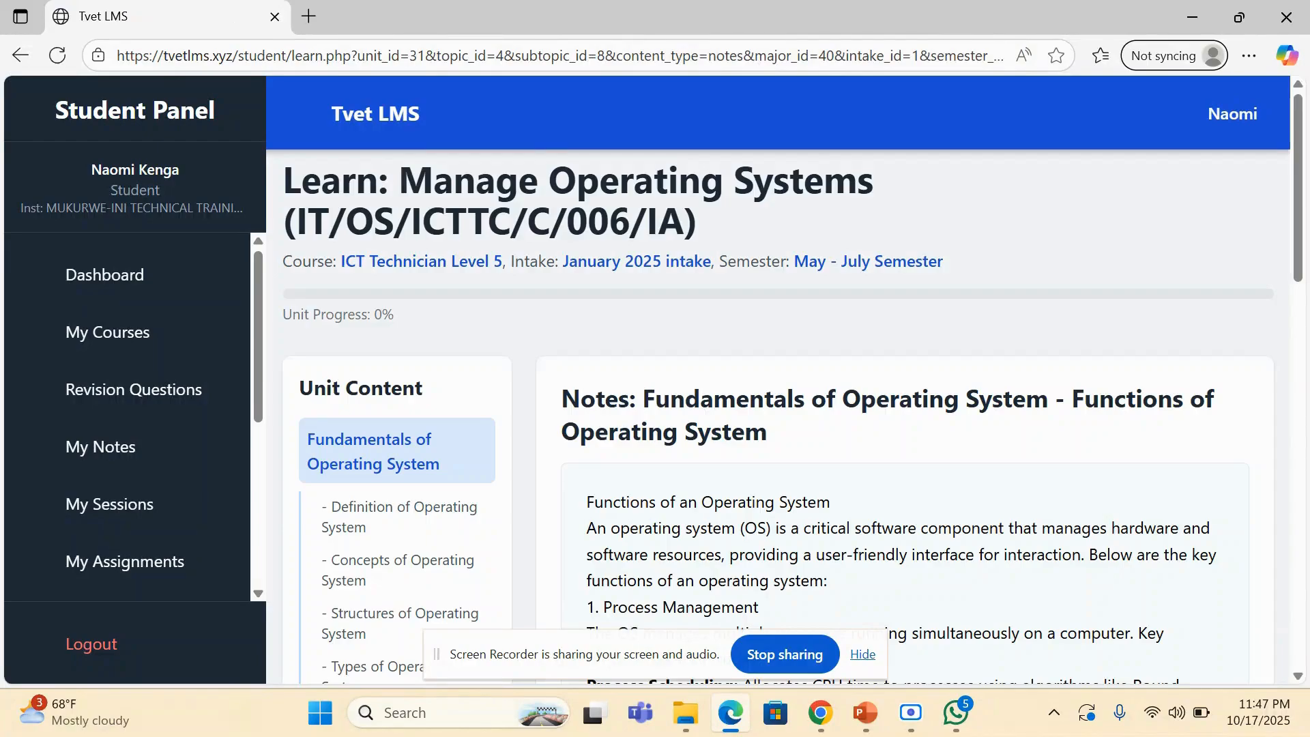
scroll(793, 409, "down", 6)
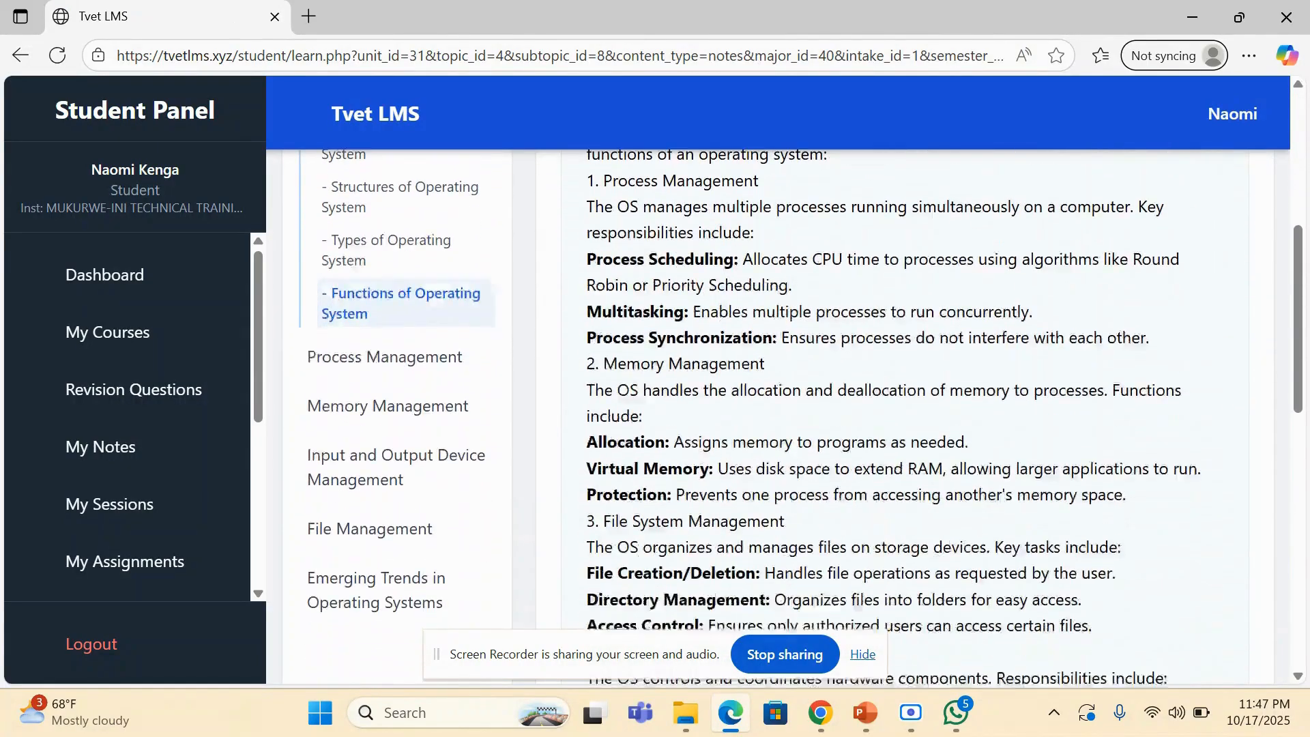
scroll(793, 409, "down", 4)
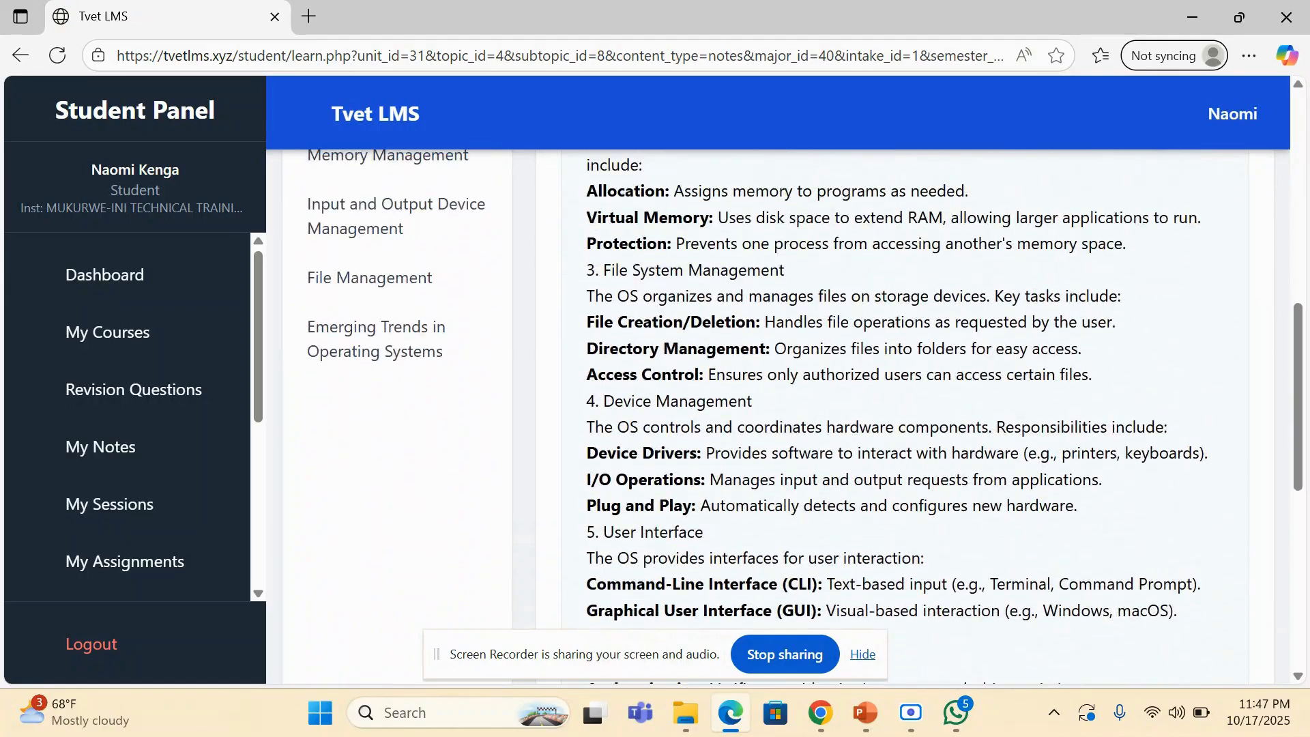
scroll(793, 410, "up", 1)
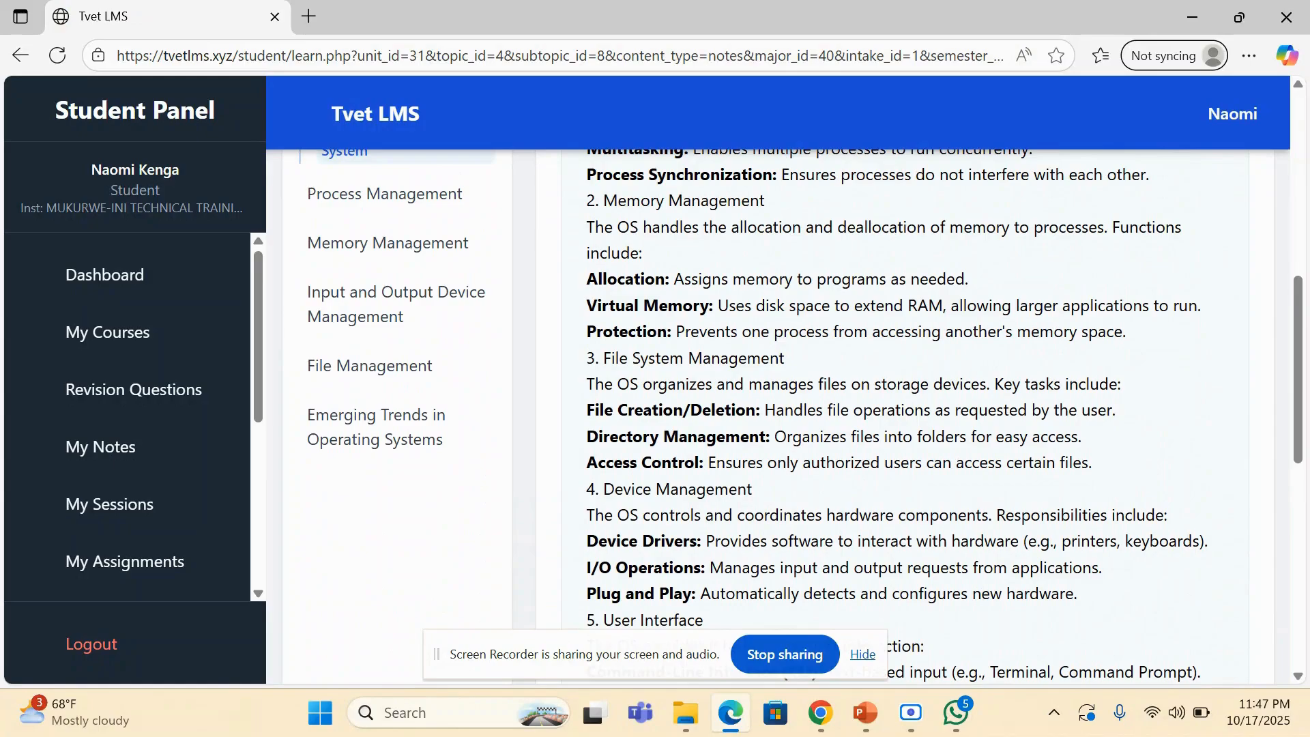
- Look over the student's Revision Questions and open the My Assessments page
left_click(164, 397)
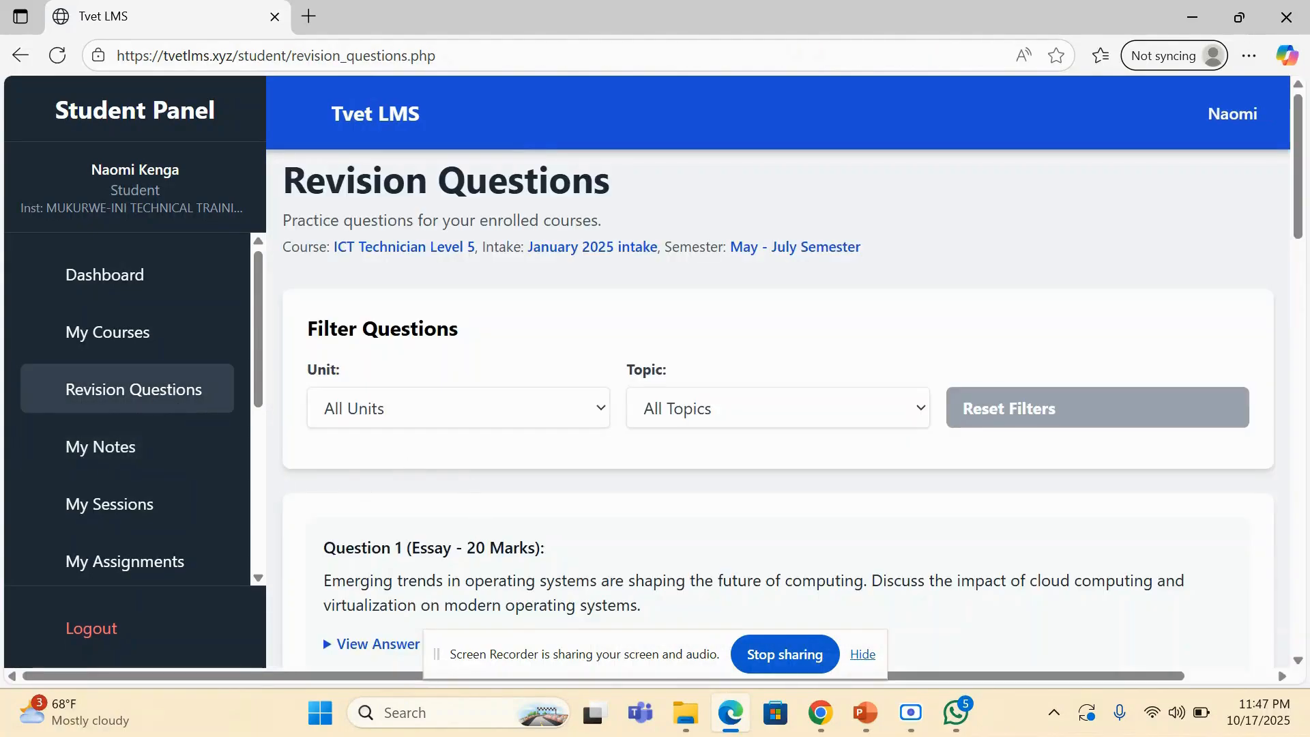
scroll(470, 541, "down", 3)
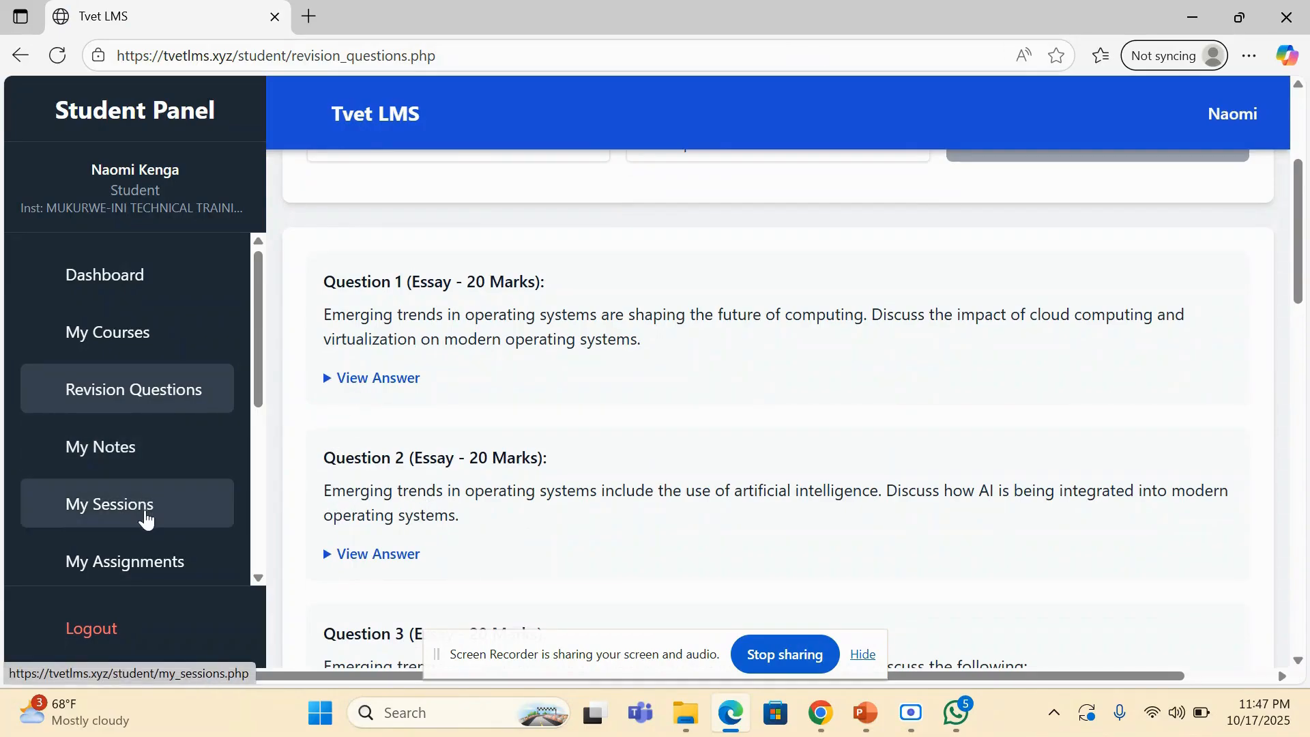
scroll(254, 368, "down", 2)
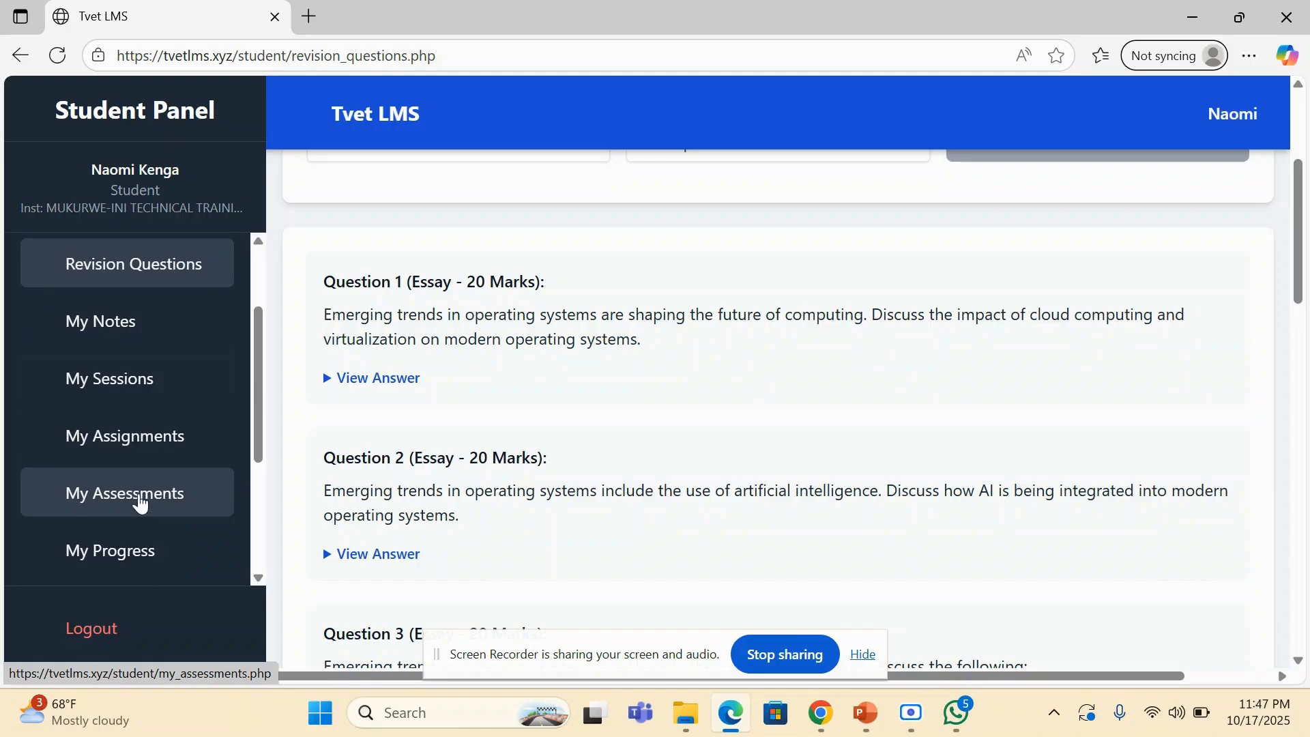
left_click(124, 490)
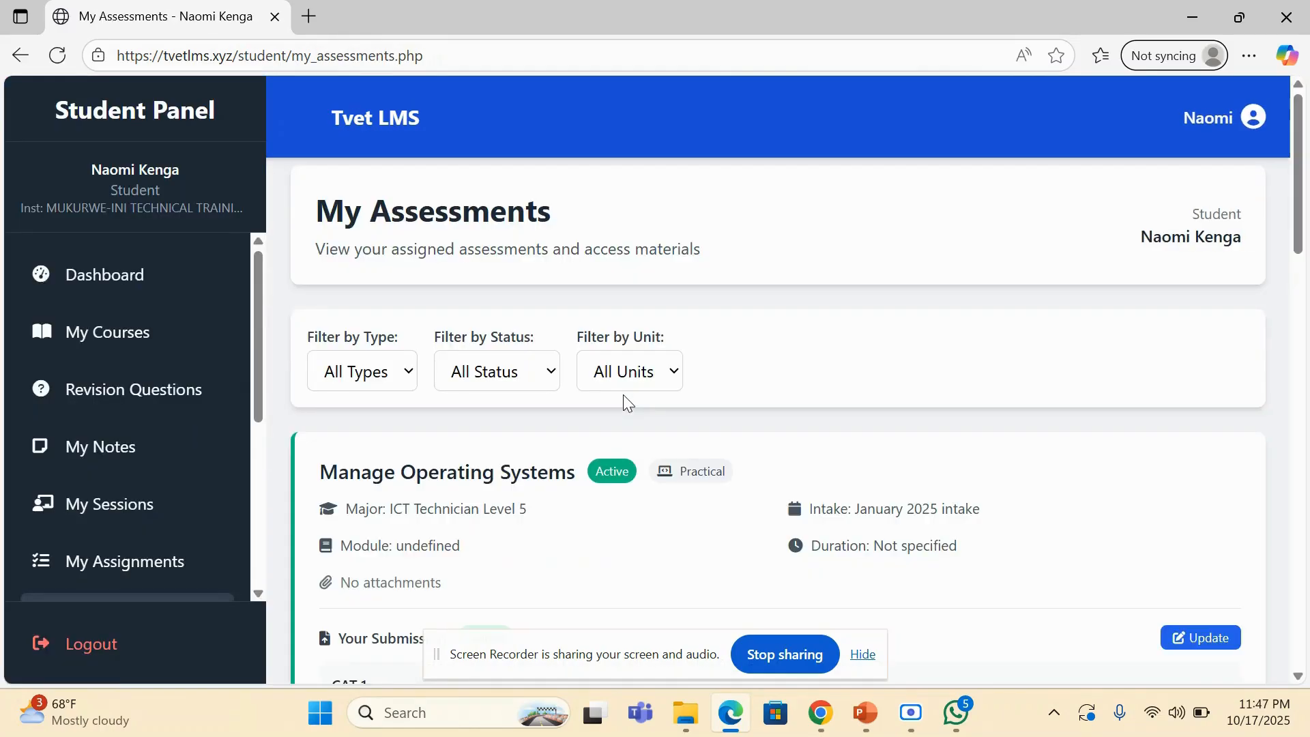
- Examine the Manage Operating Systems assessments, including the CAT 1 submission, its grade and the entries without a submission
scroll(624, 395, "down", 3)
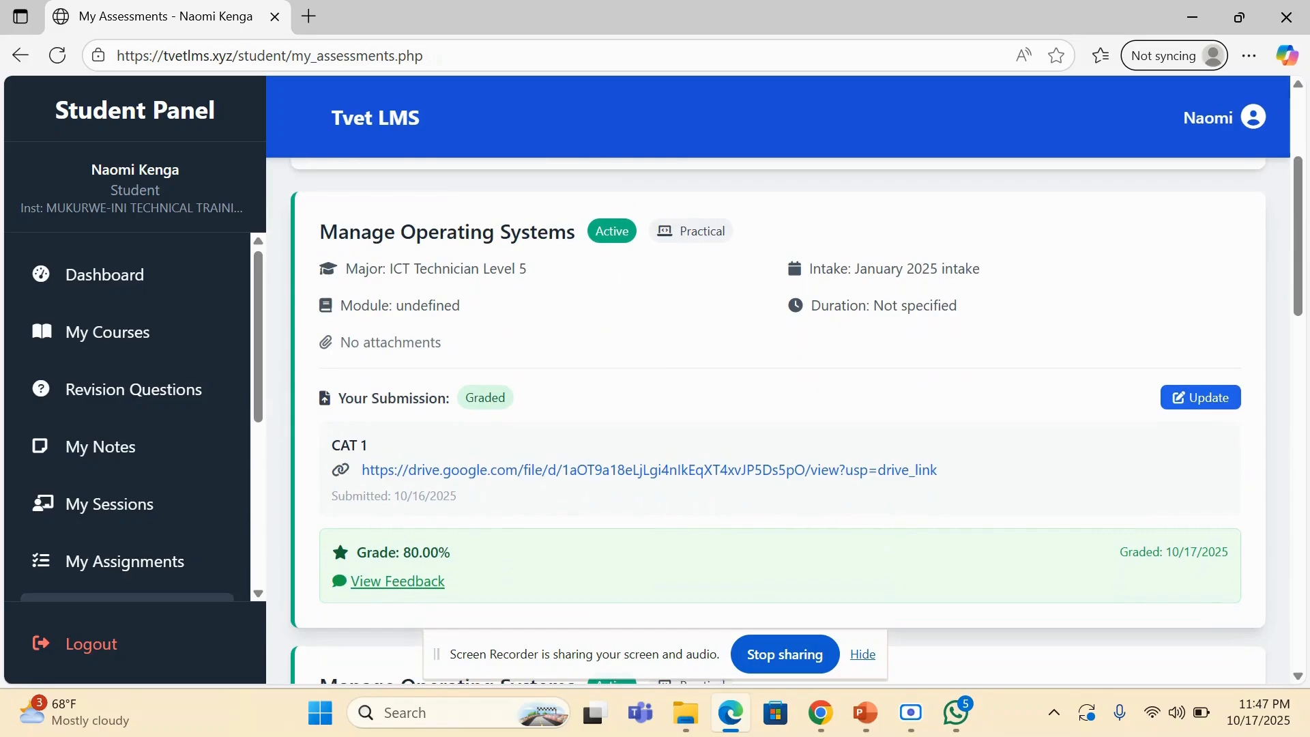
scroll(778, 410, "down", 3)
scroll(778, 409, "up", 5)
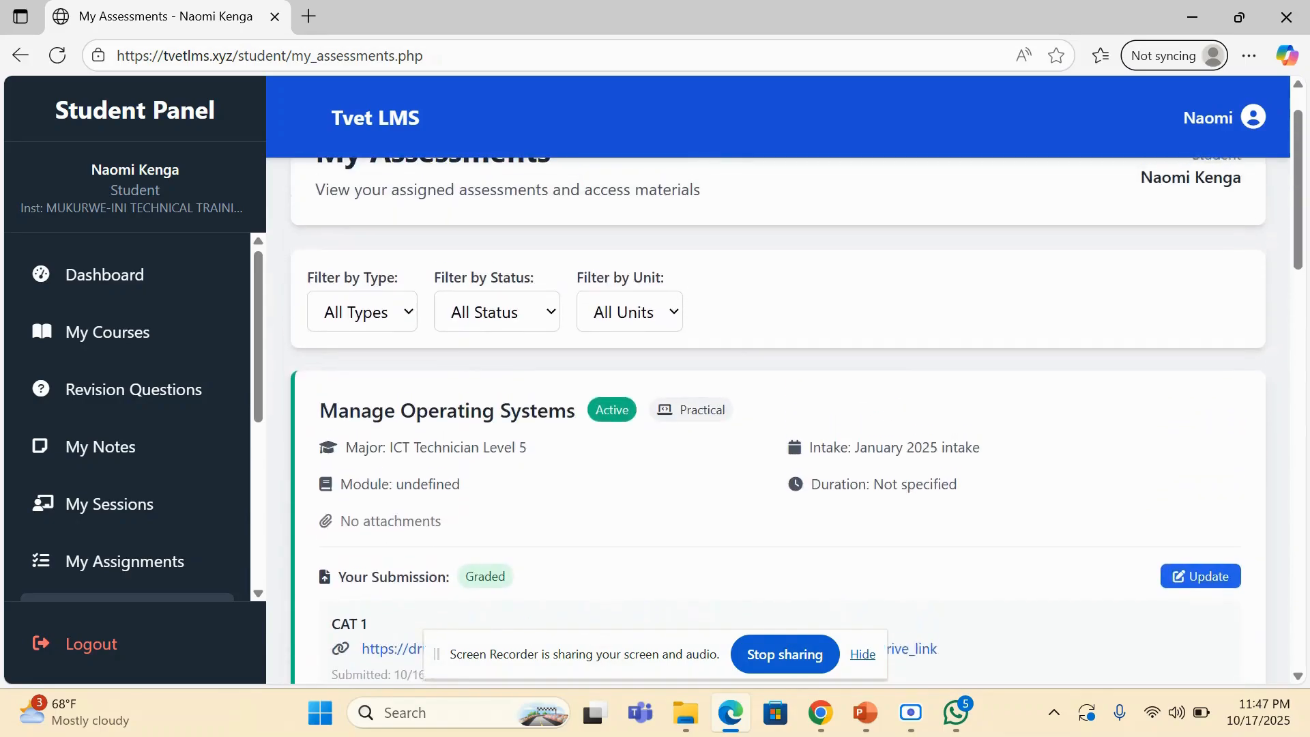
scroll(777, 410, "down", 3)
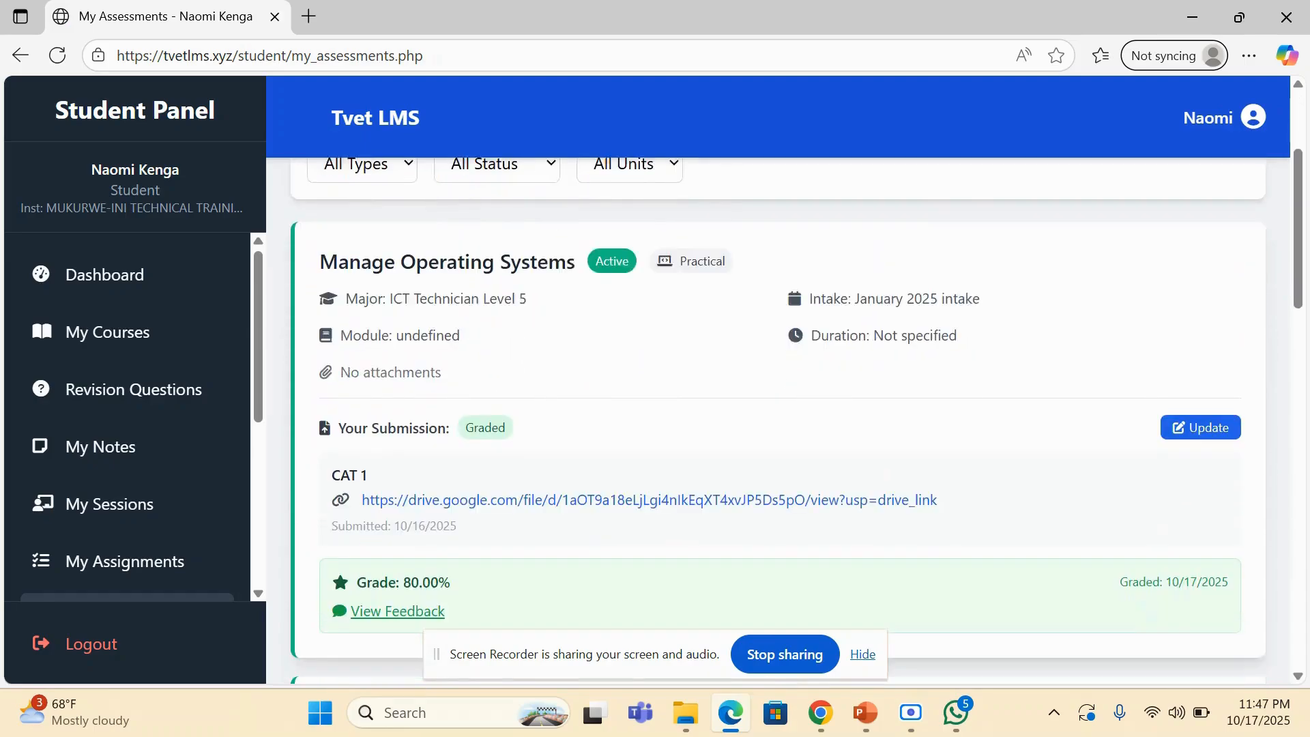
scroll(777, 409, "down", 9)
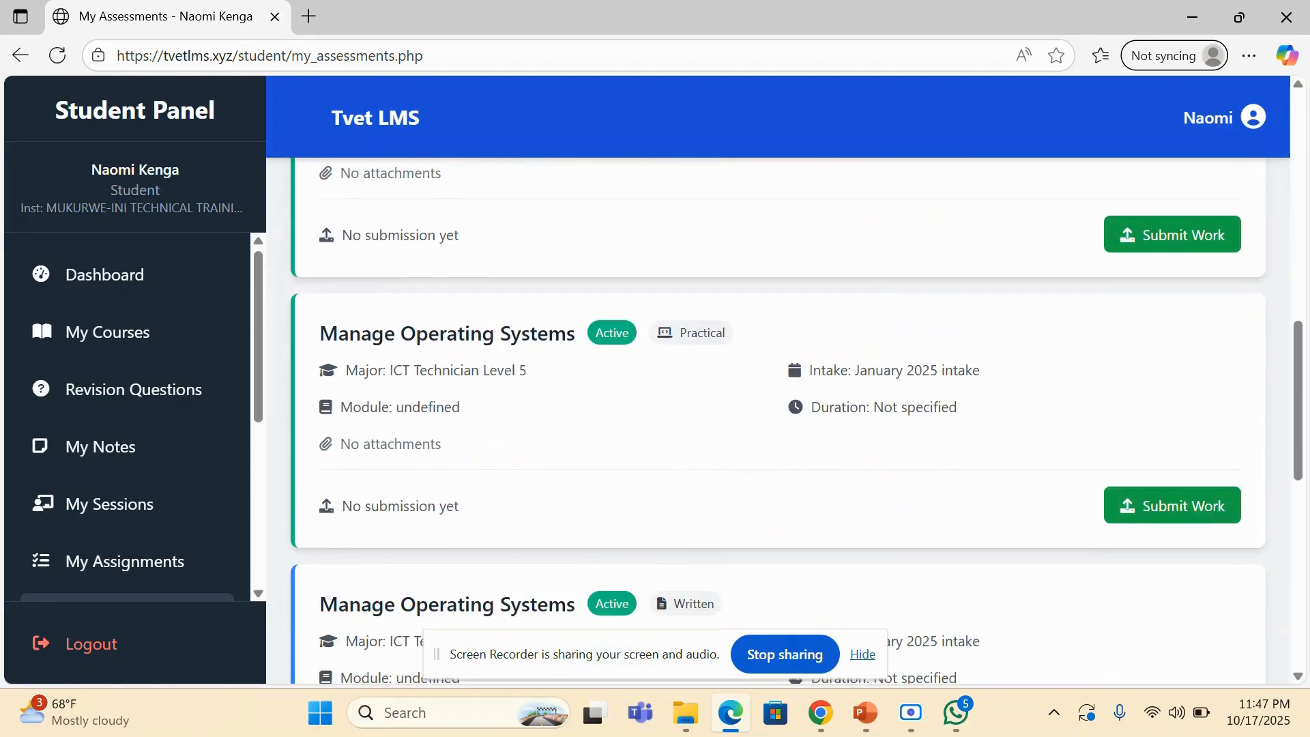
scroll(777, 409, "up", 7)
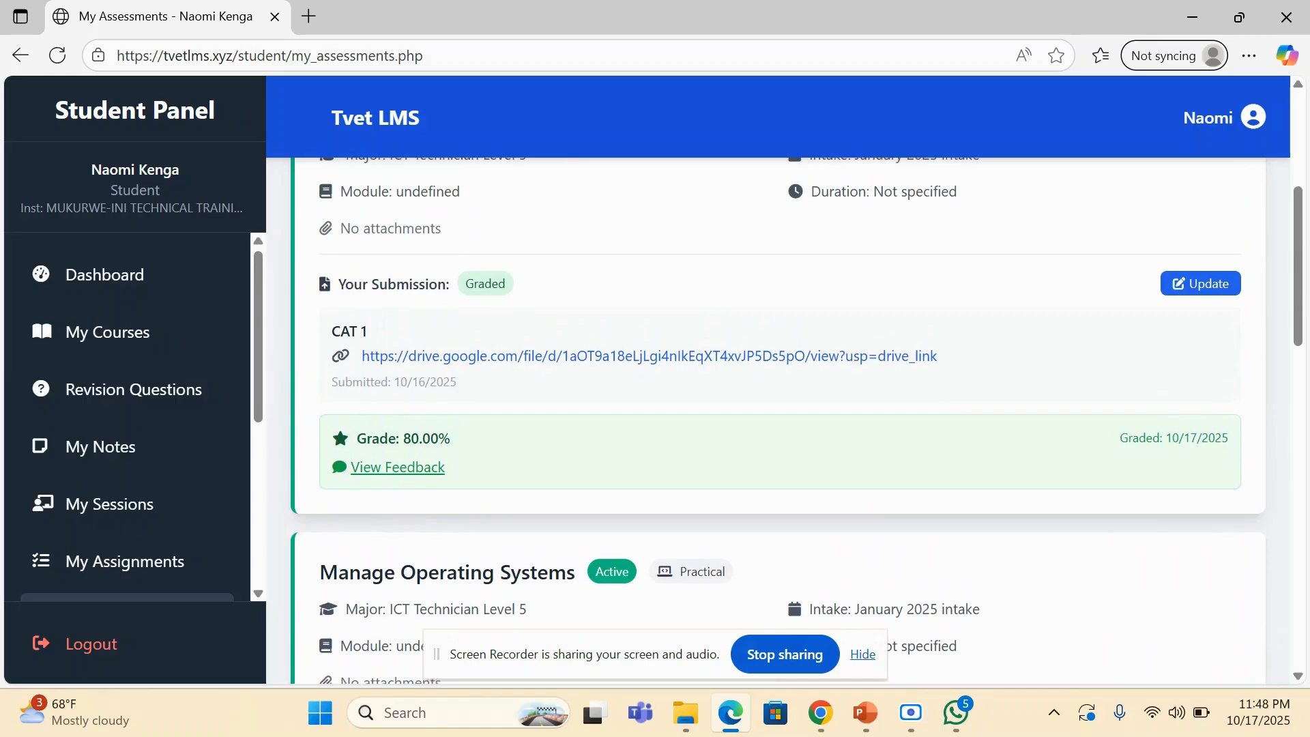
scroll(778, 420, "up", 1)
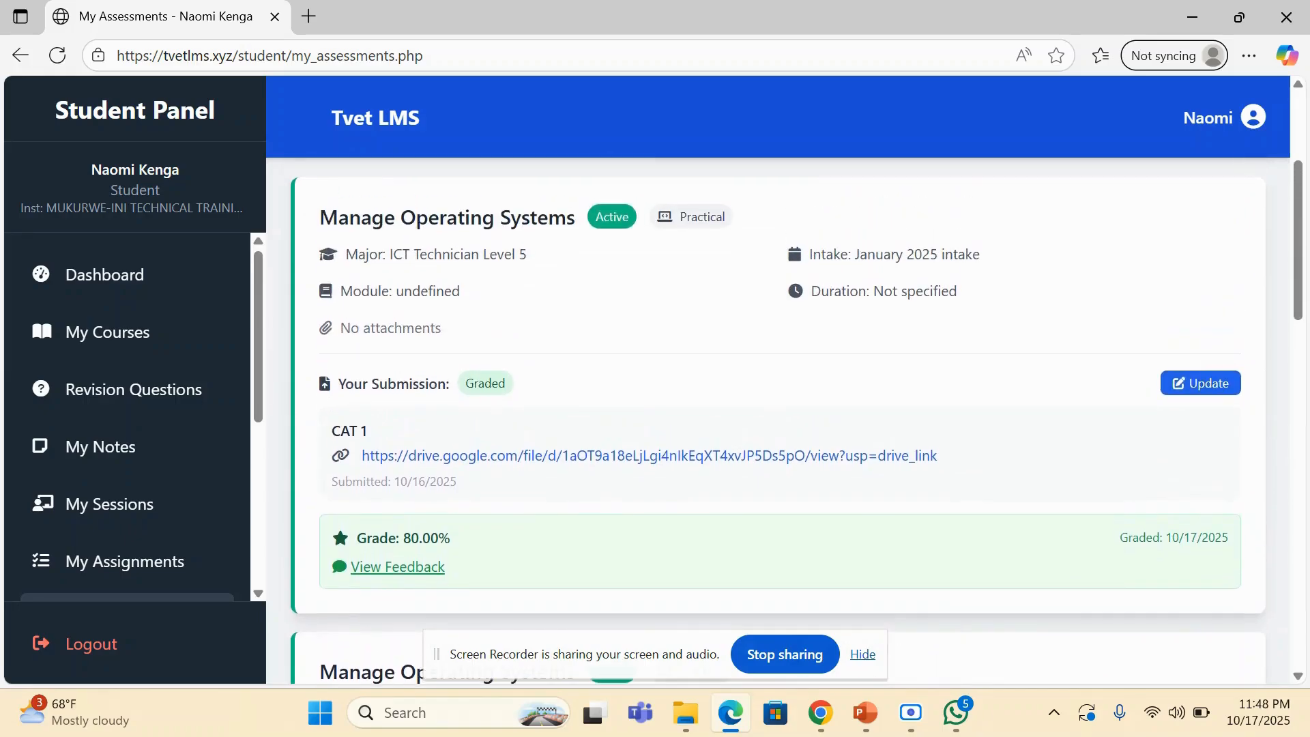
scroll(778, 421, "down", 1)
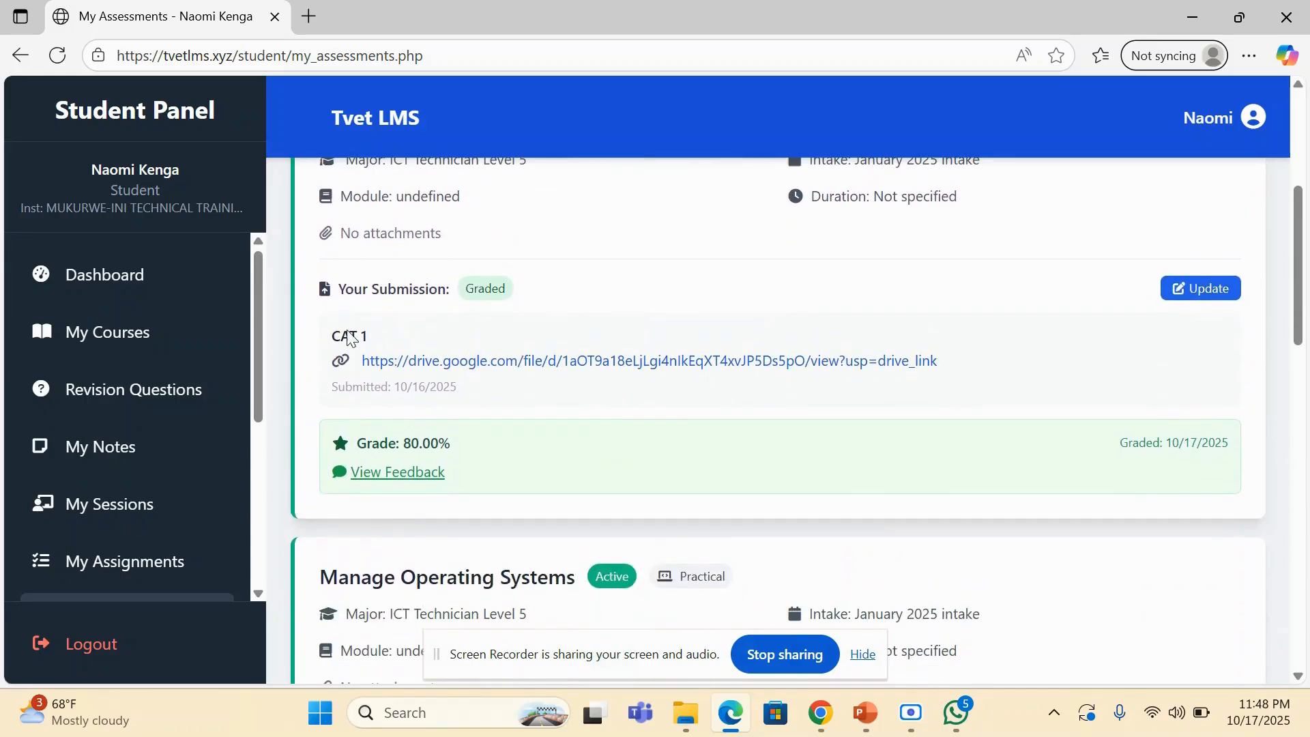
scroll(492, 460, "down", 2)
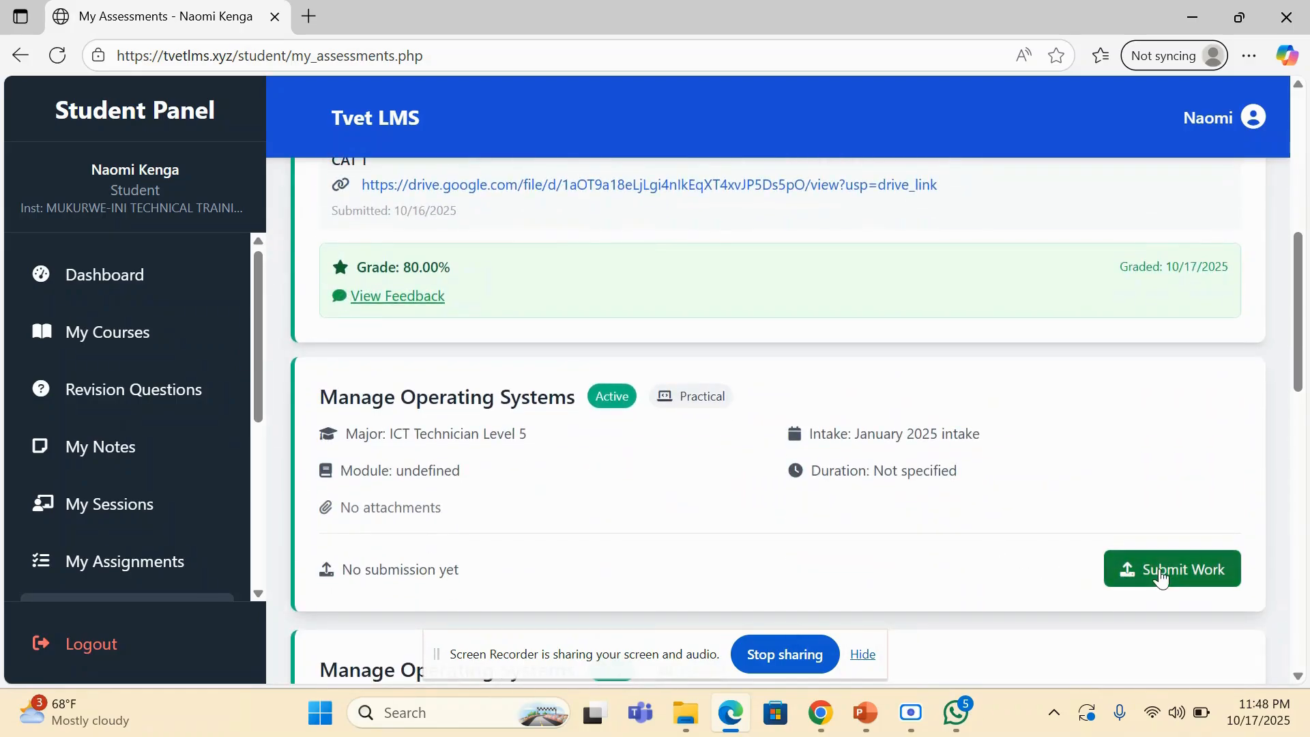
- View the work submission form for the unsubmitted practical assessment just below CAT 1, and close it without submitting
left_click(1153, 570)
left_click(569, 265)
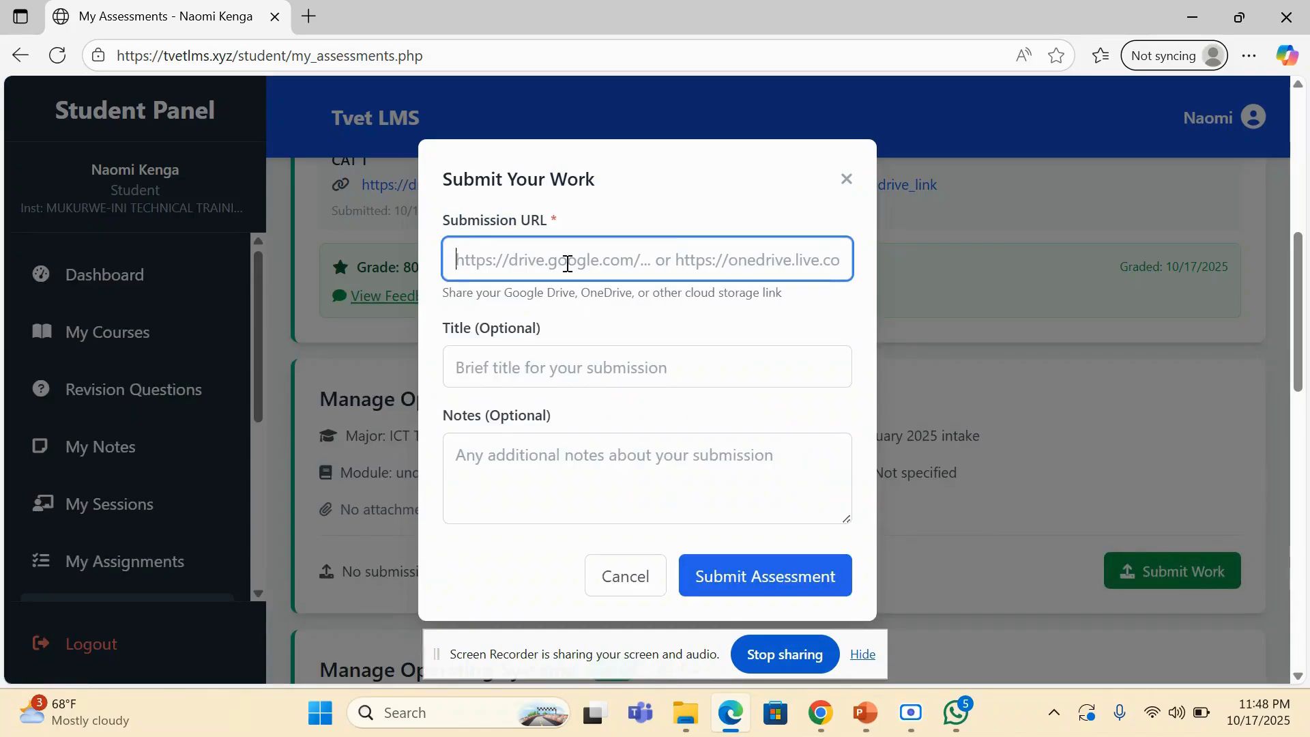
left_click(848, 183)
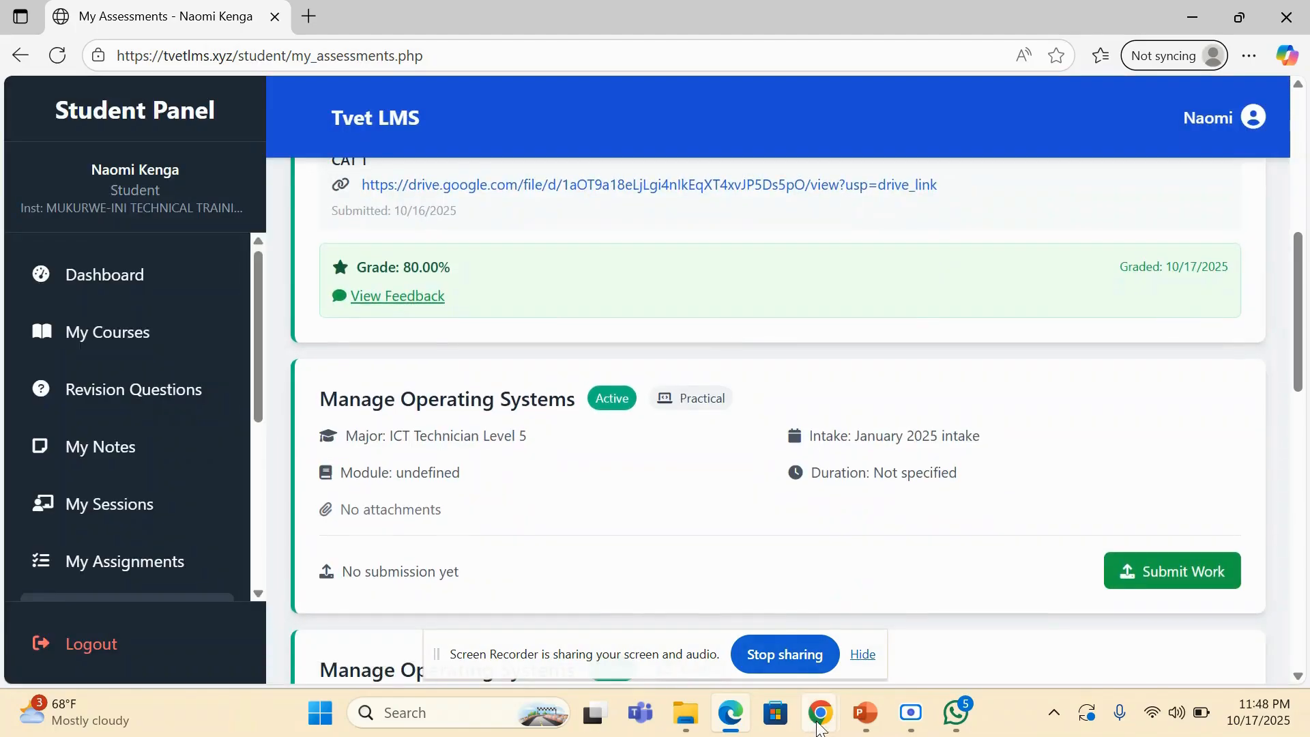
- Switch to Chrome and open Google Drive in a new tab
mouse_move(821, 712)
left_click(714, 631)
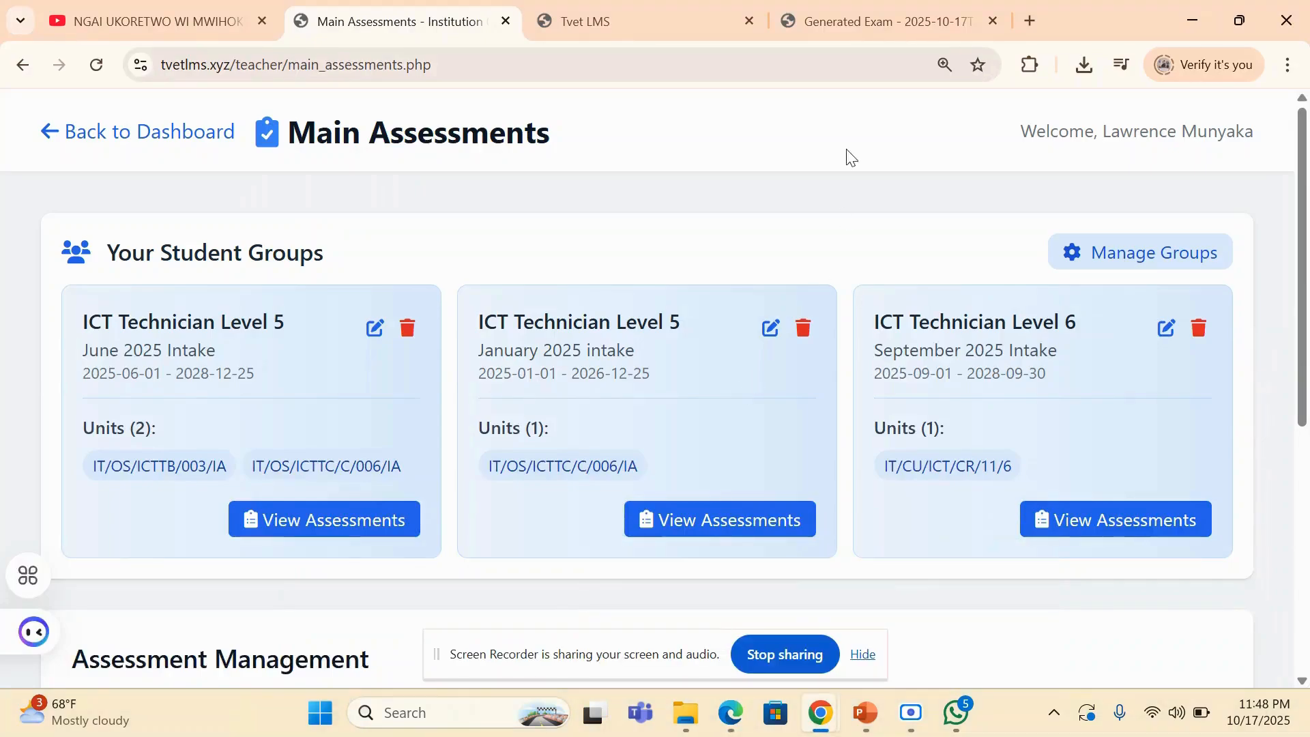
left_click(1026, 19)
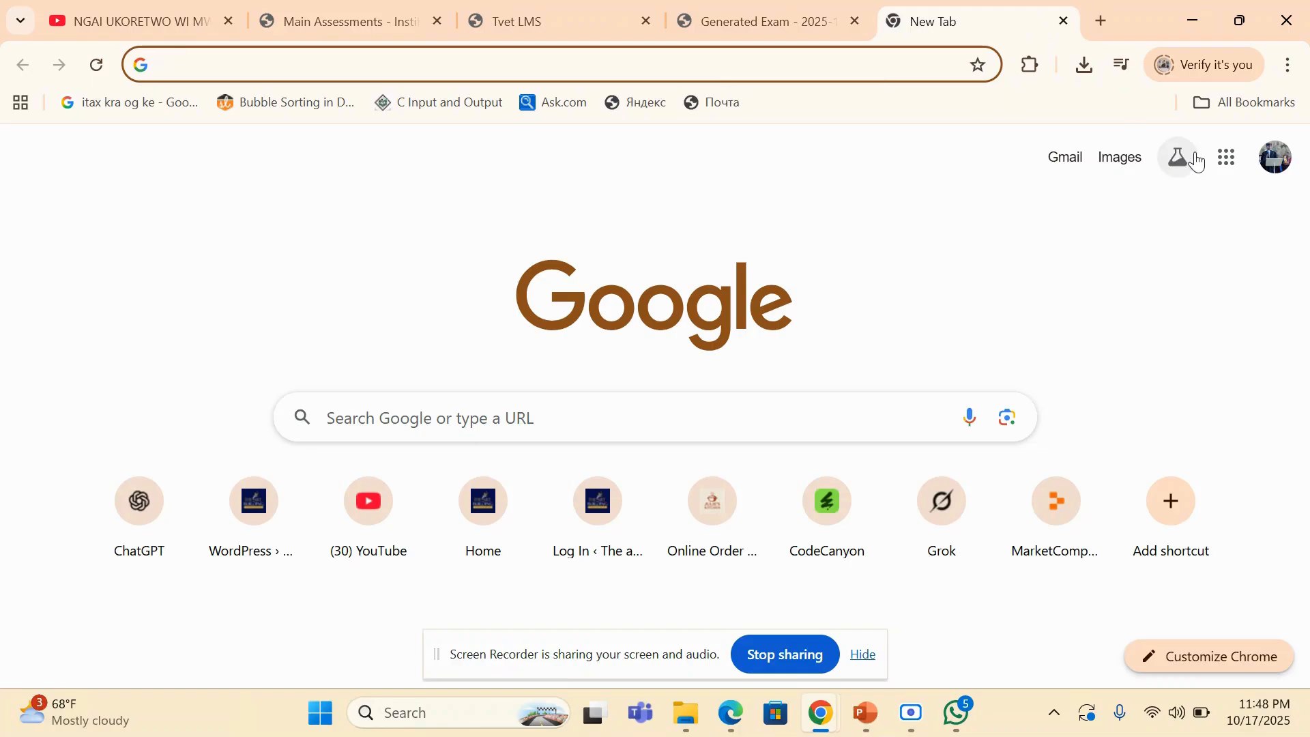
left_click(1227, 170)
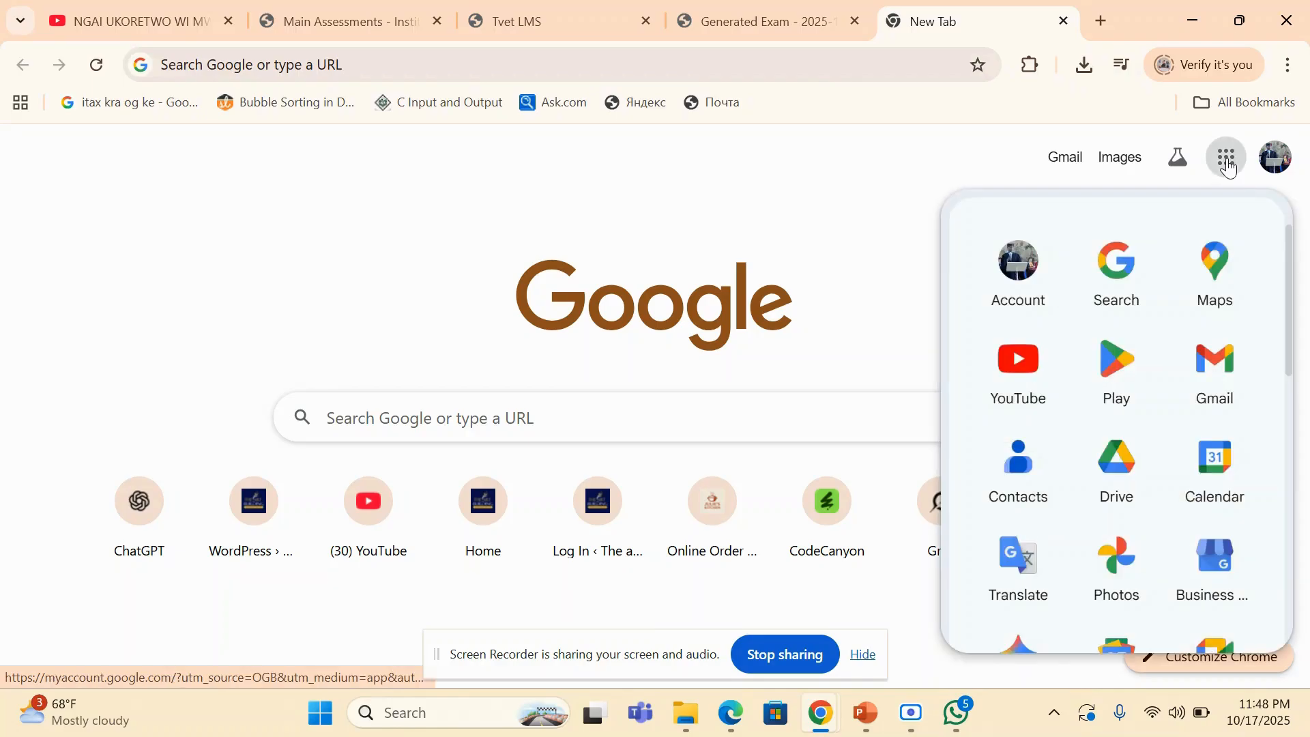
left_click(1116, 475)
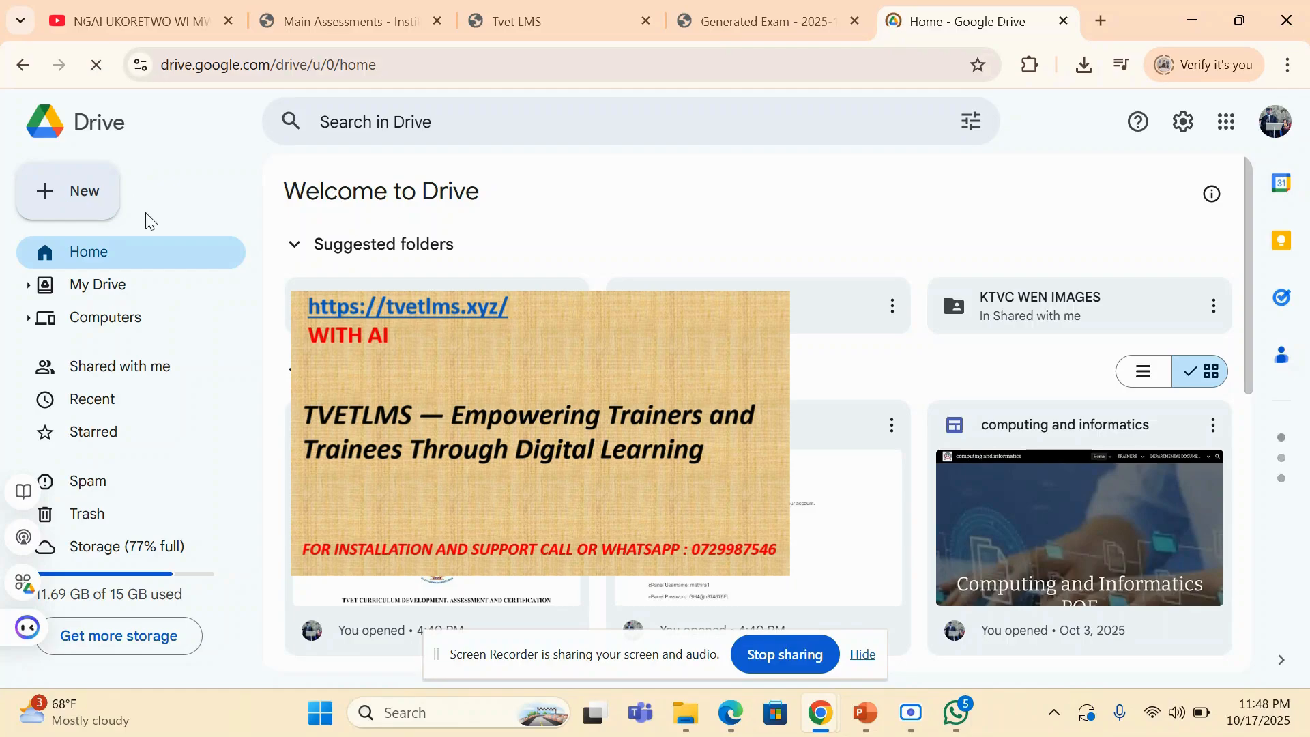
- Upload the PDF An-extract-of-a-marked-script-by-Teacher-LT1 from the Downloads folder to Google Drive
left_click(85, 204)
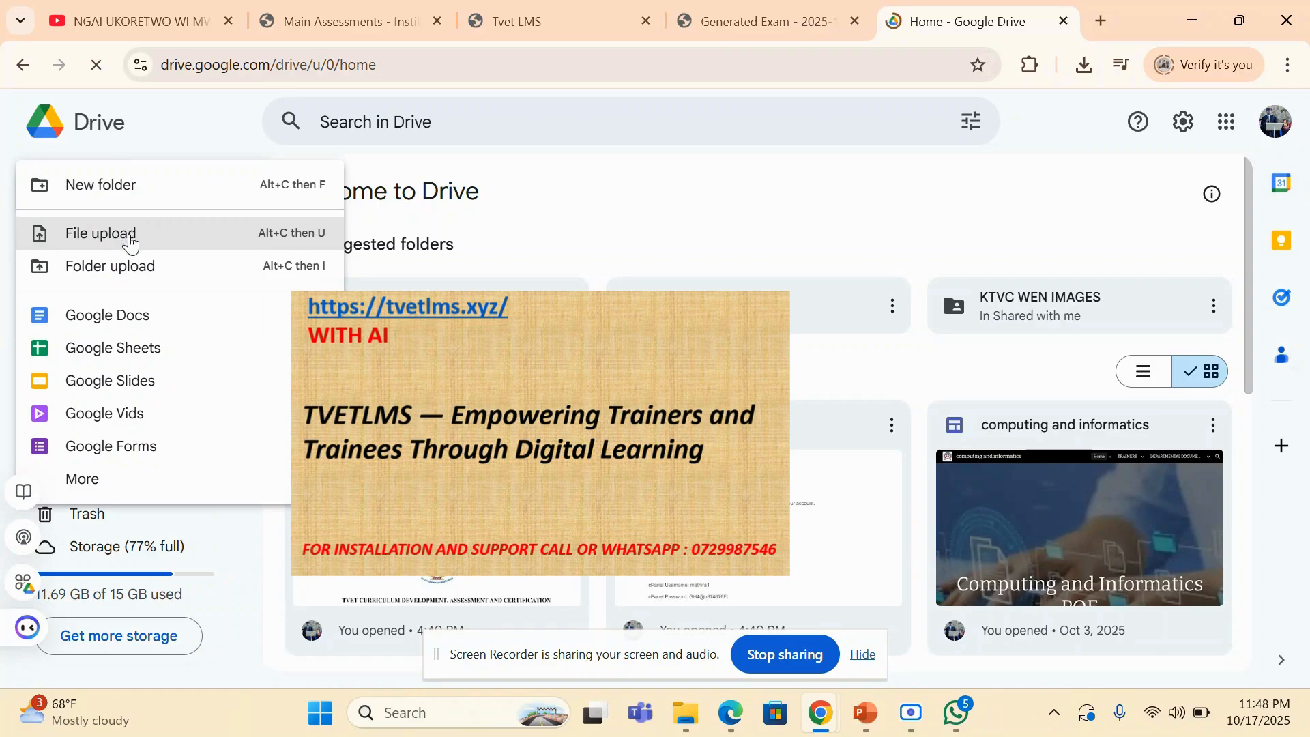
left_click(129, 242)
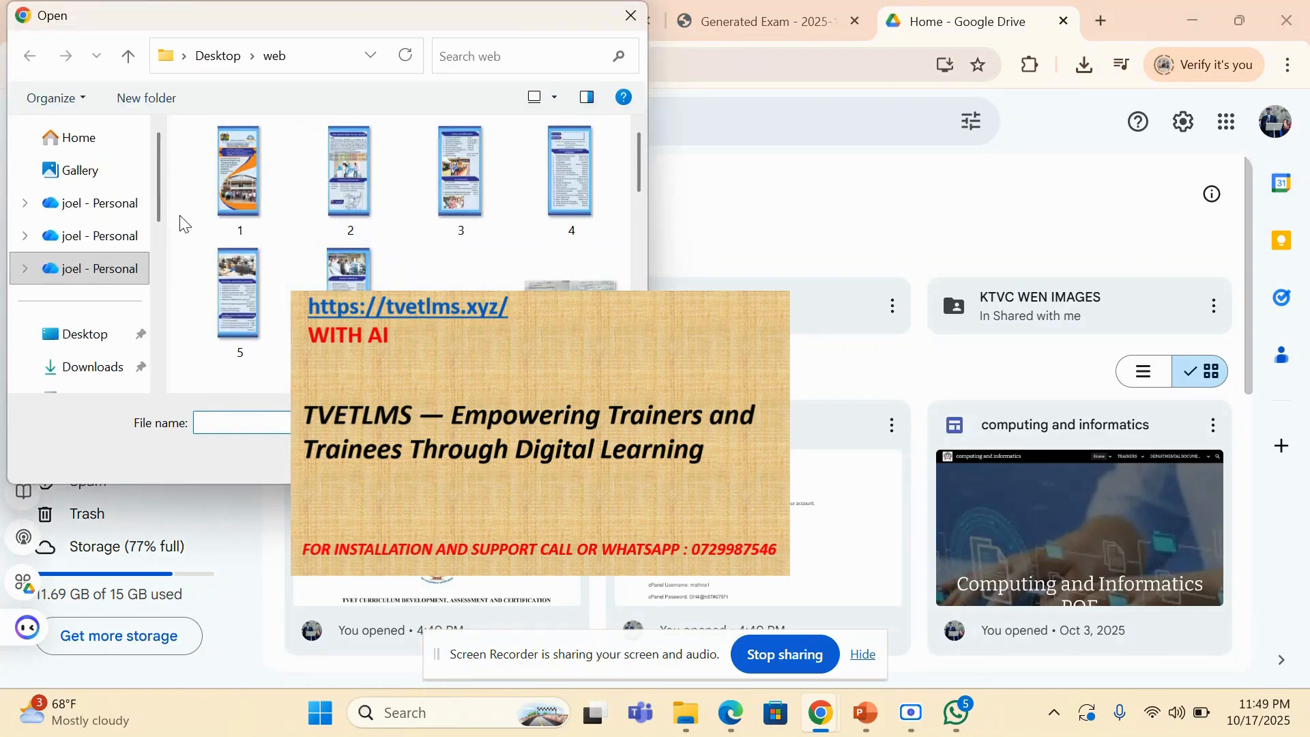
left_click_drag(644, 182, 646, 214)
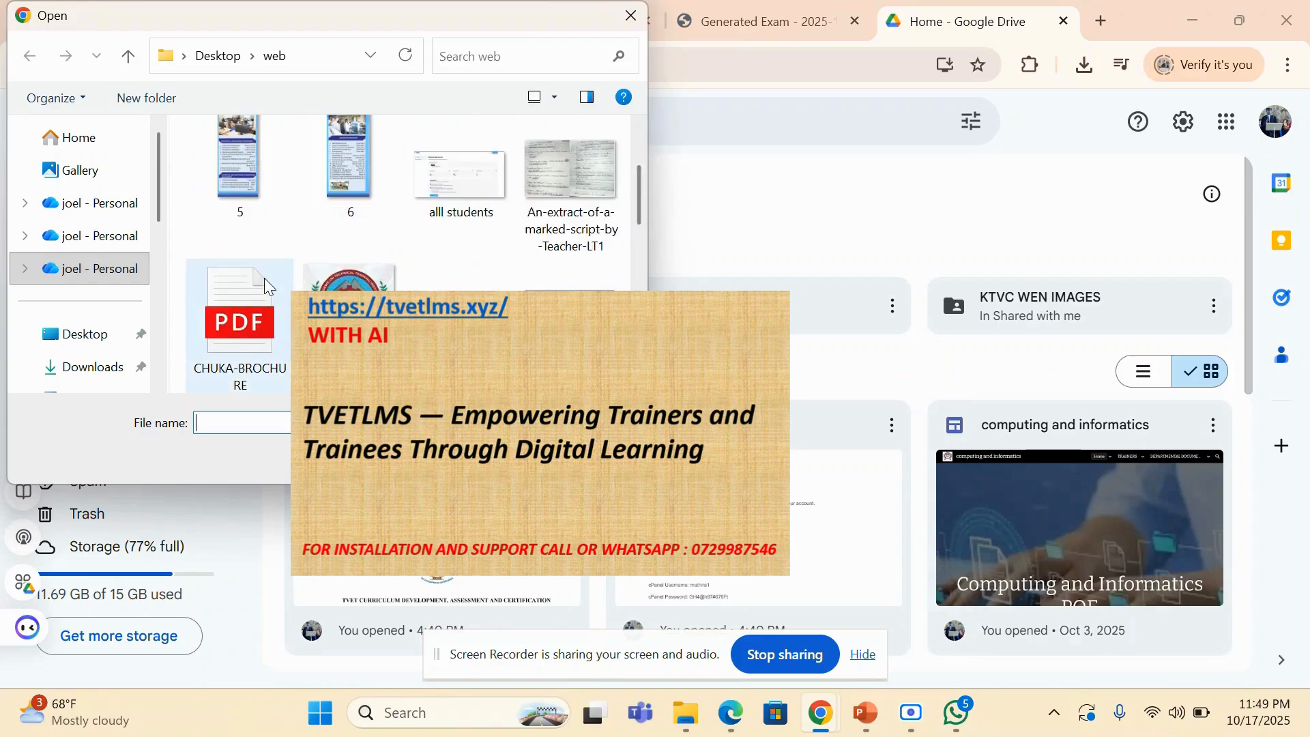
scroll(159, 200, "down", 2)
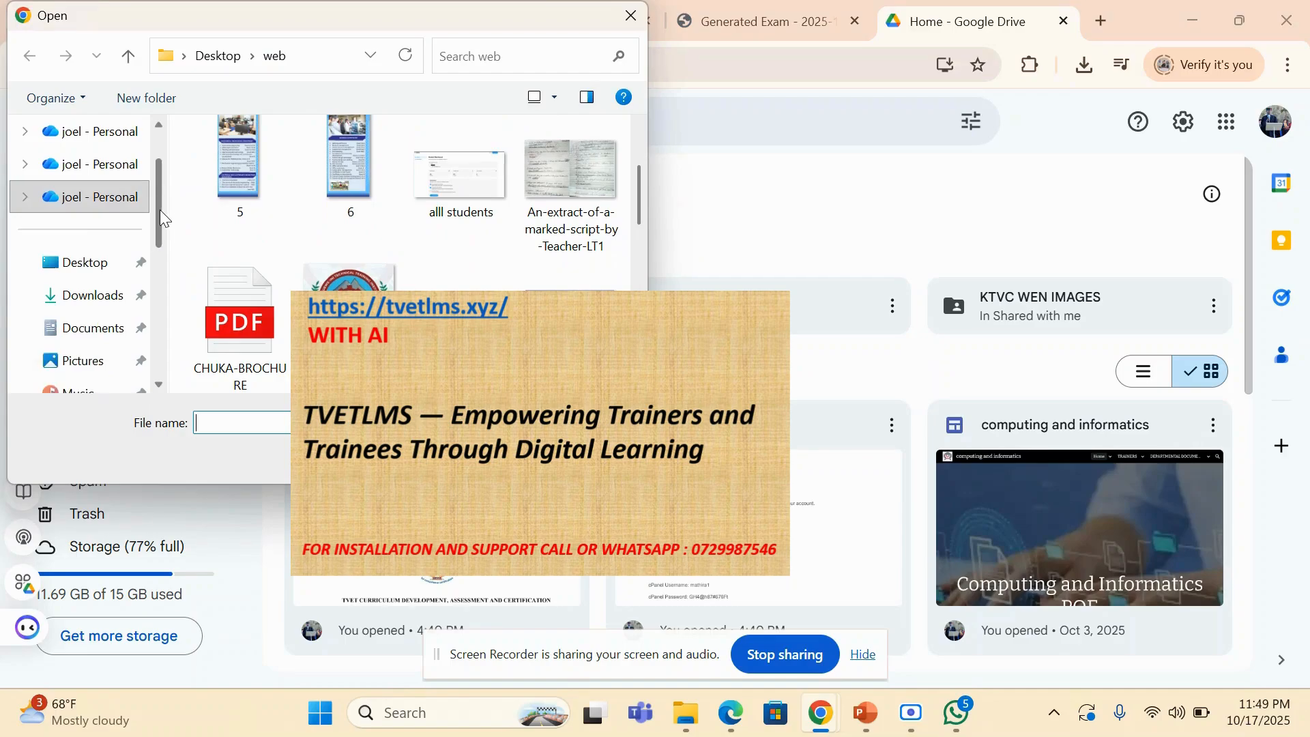
left_click(101, 295)
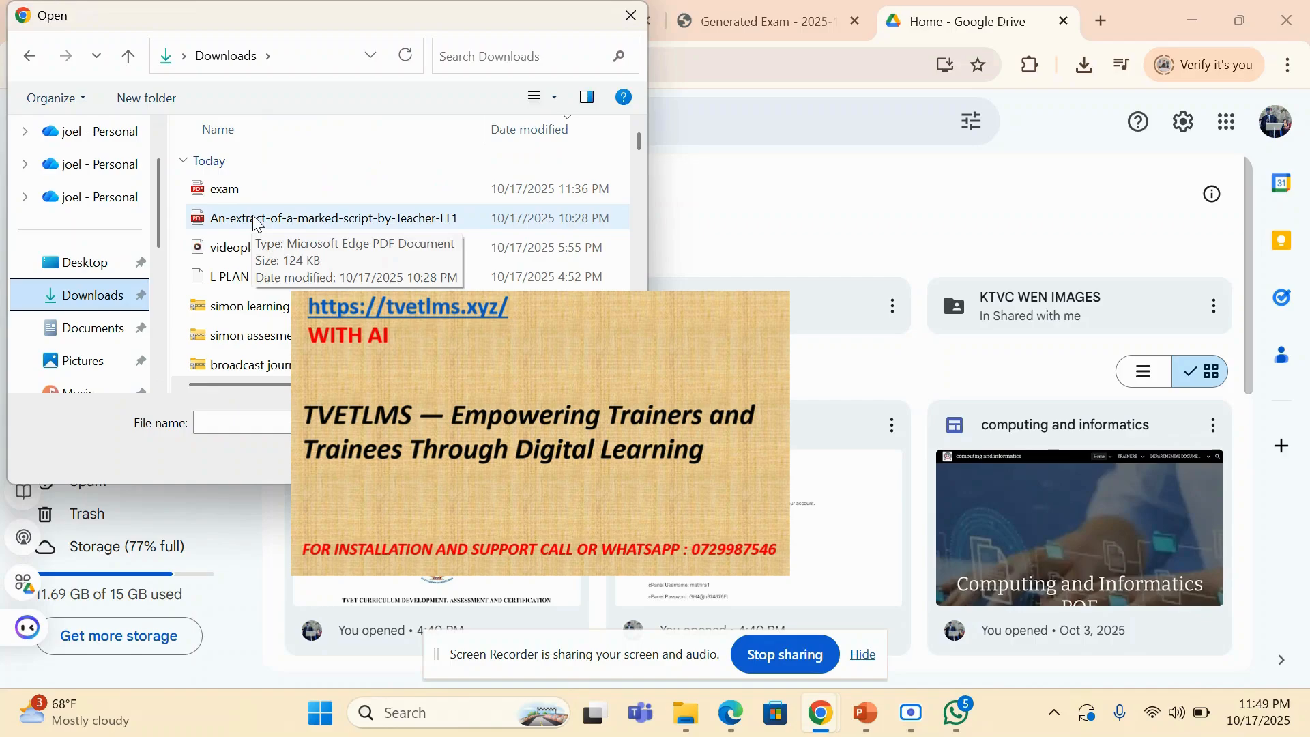
double_click(256, 224)
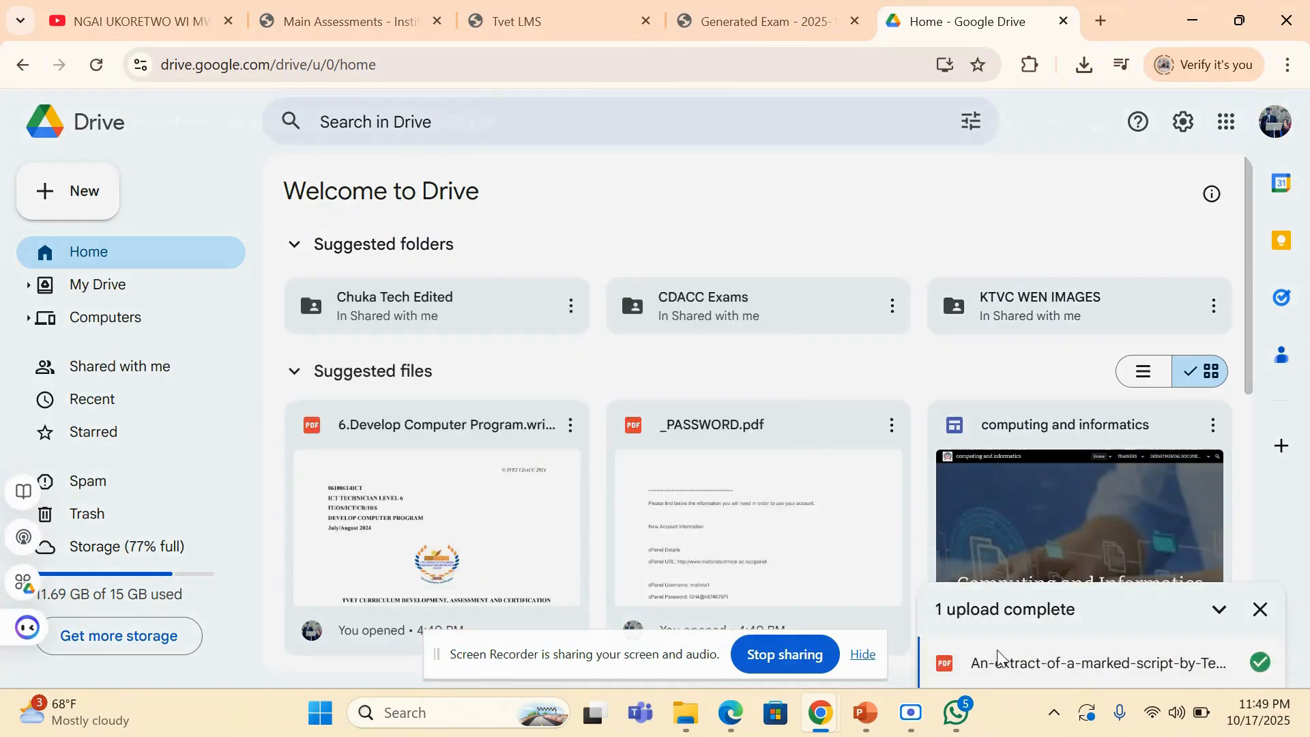
- Open the uploaded An-extract-of-a-marked-script-by-Teacher-LT1.pdf in Google Drive and copy its sharing link, leaving access restricted
left_click(998, 663)
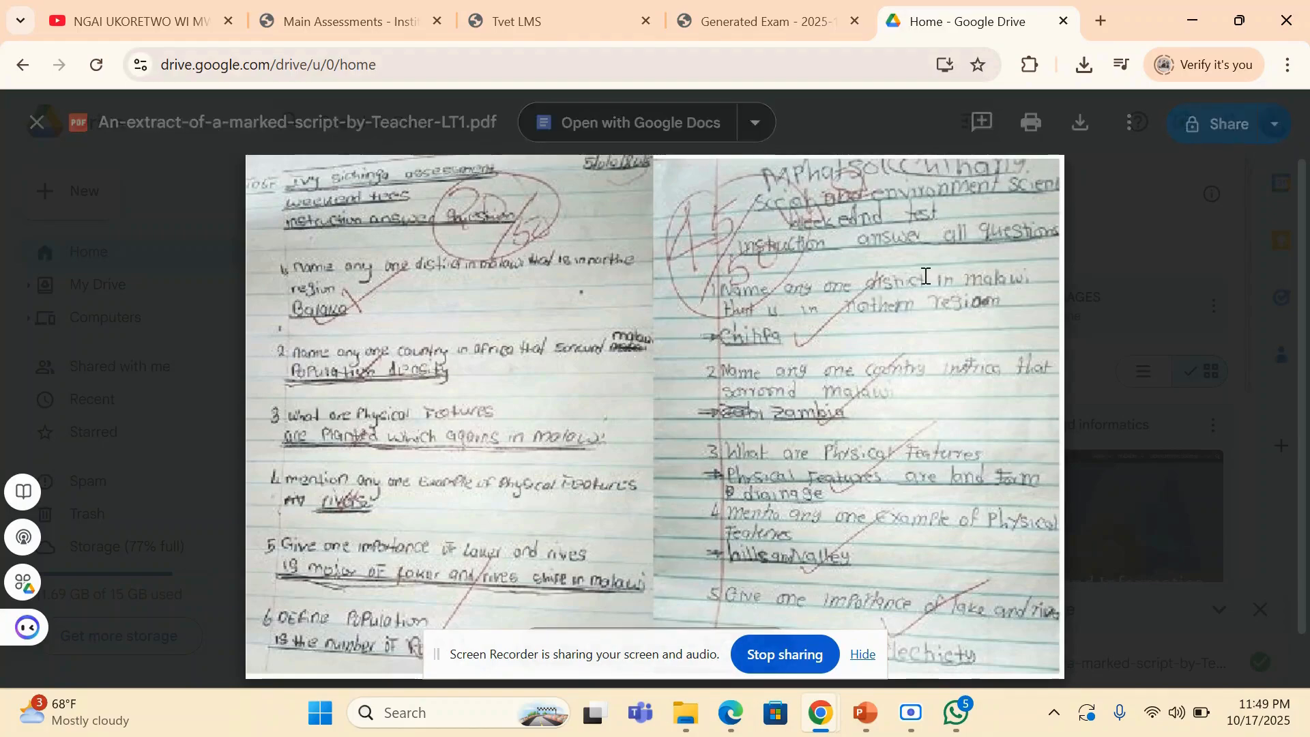
key("Escape")
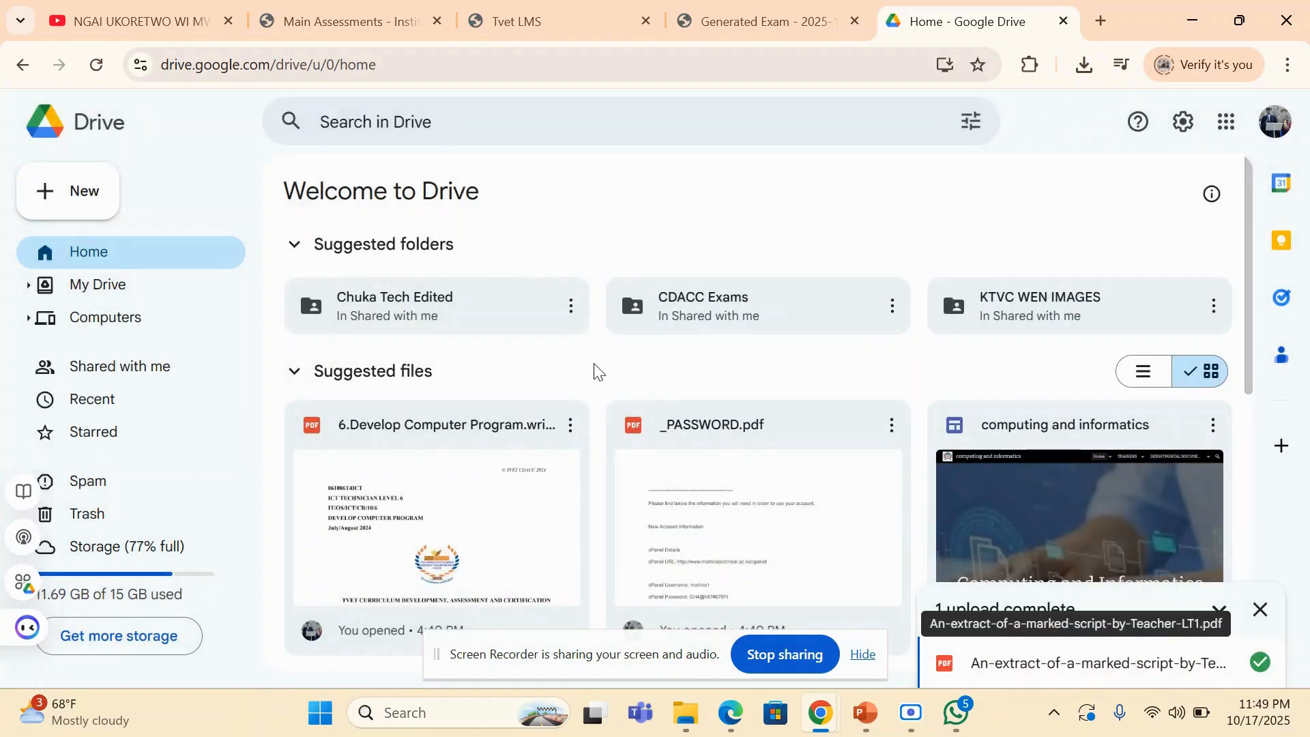
left_click(1044, 679)
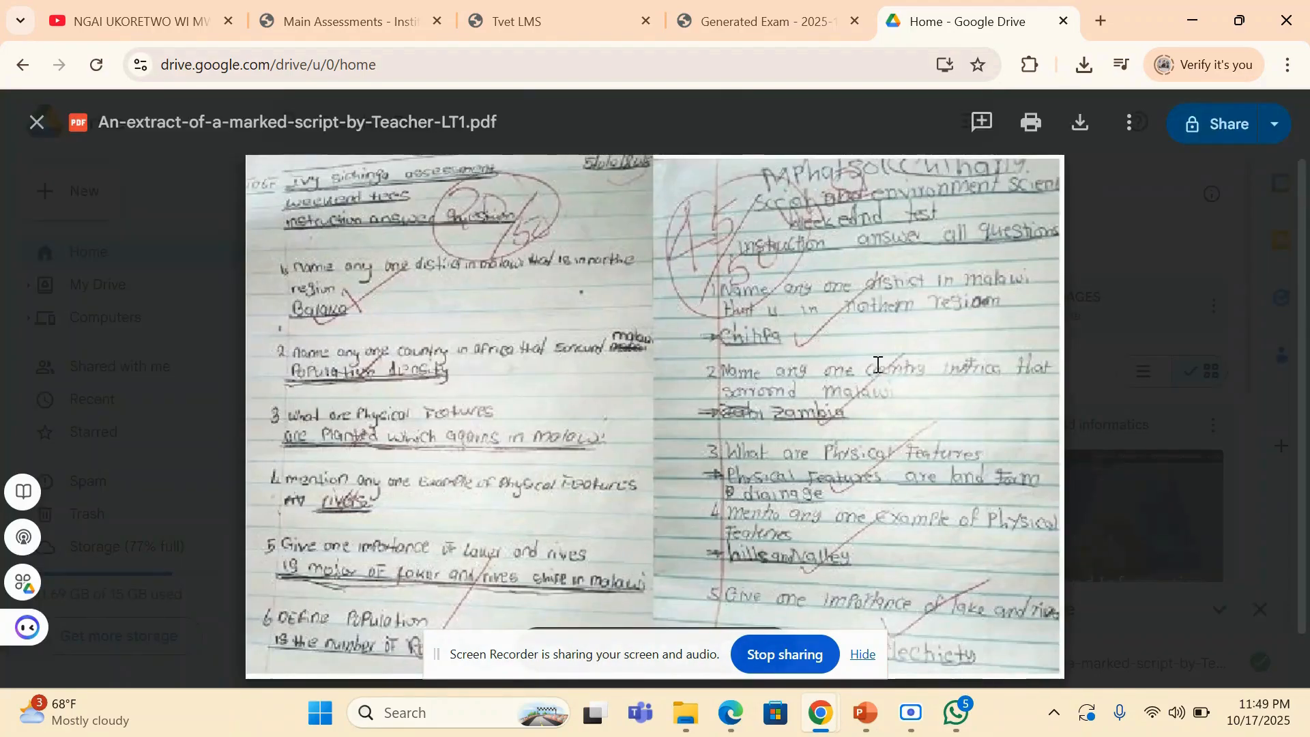
left_click(1121, 140)
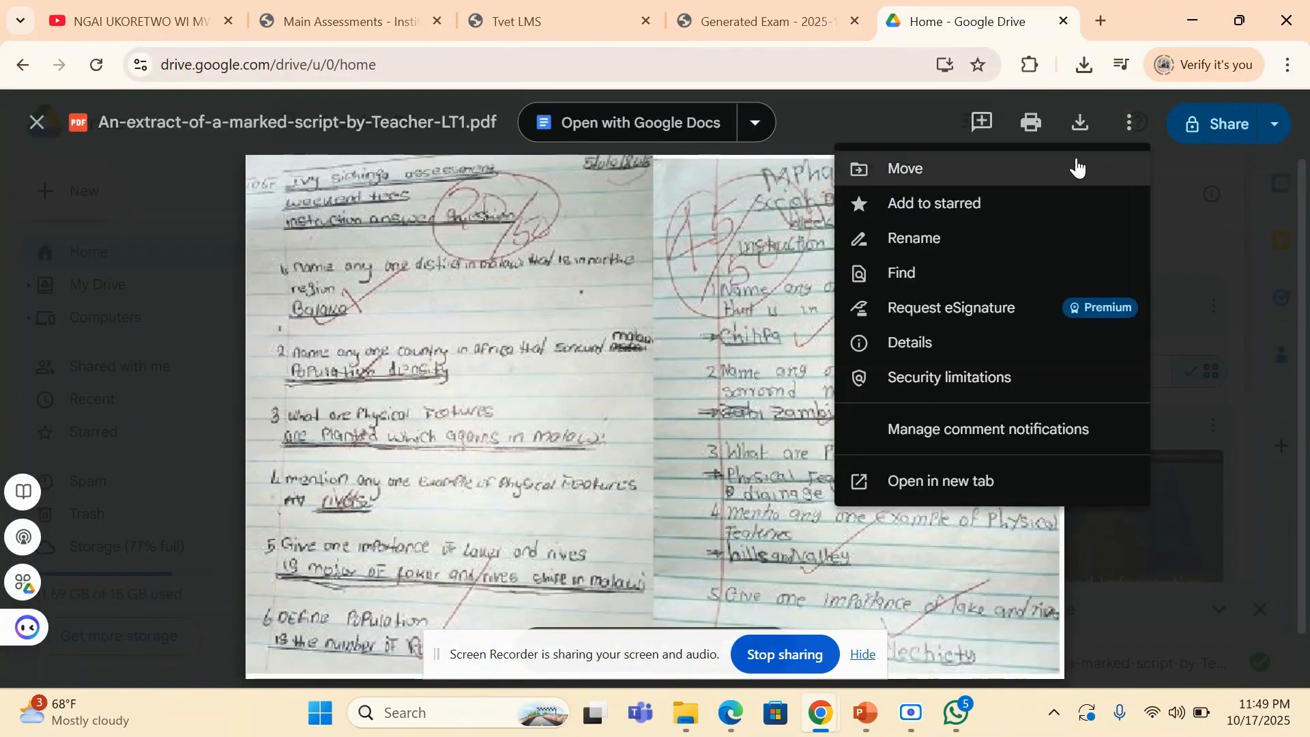
left_click(1199, 115)
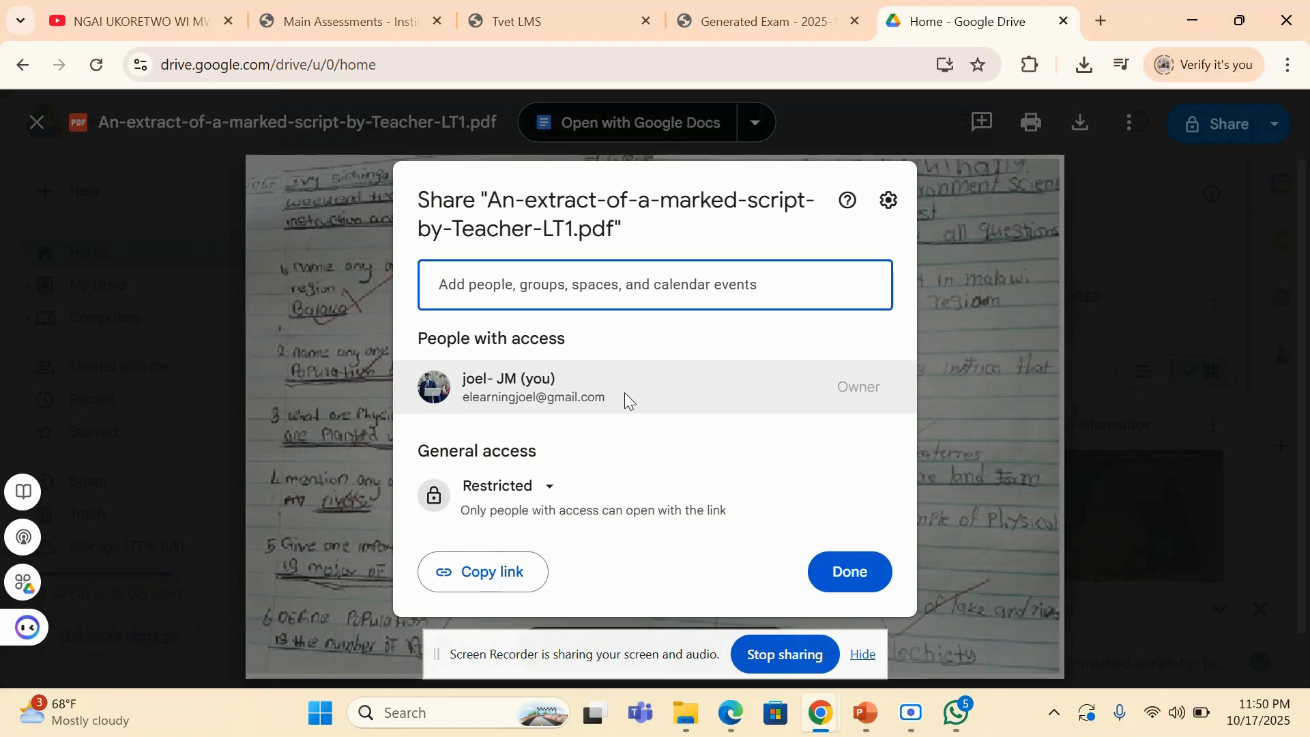
left_click(483, 571)
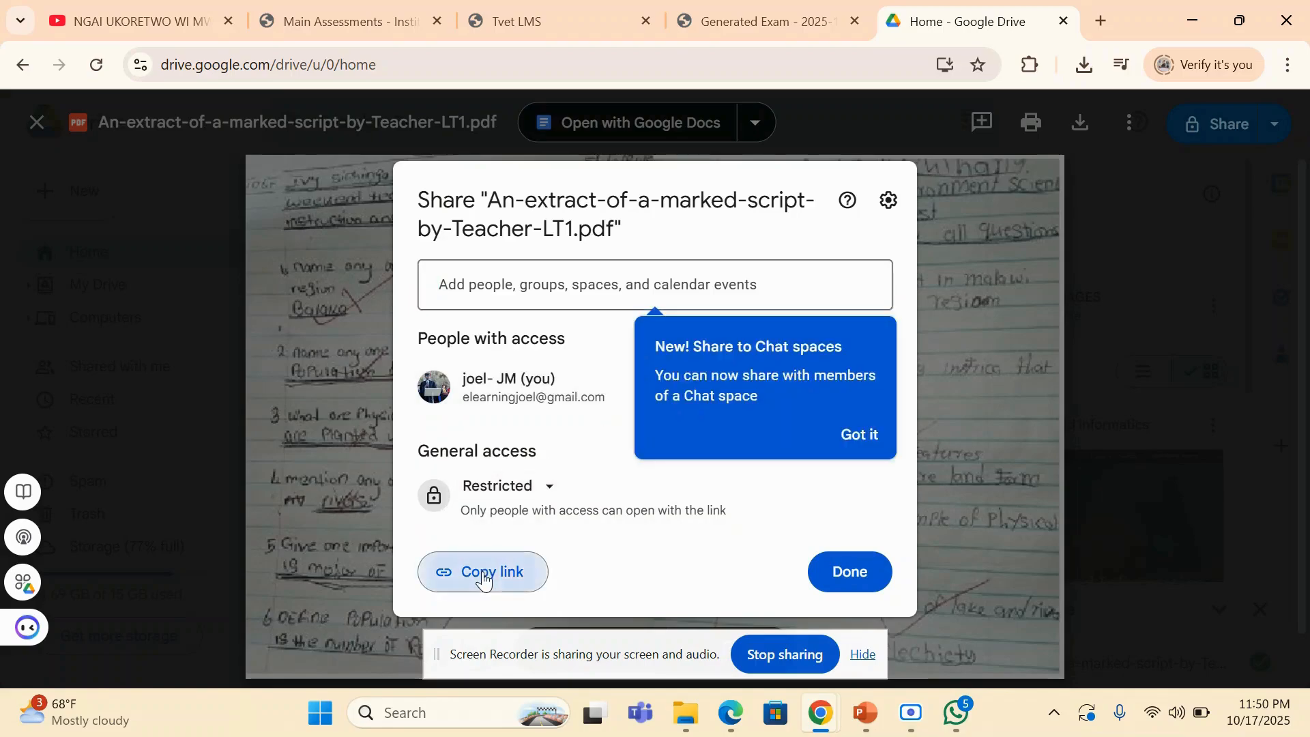
- Switch to the student's assessments in Edge and paste the Drive link as submission URL for the unsubmitted practical just below CAT 1
left_click(383, 22)
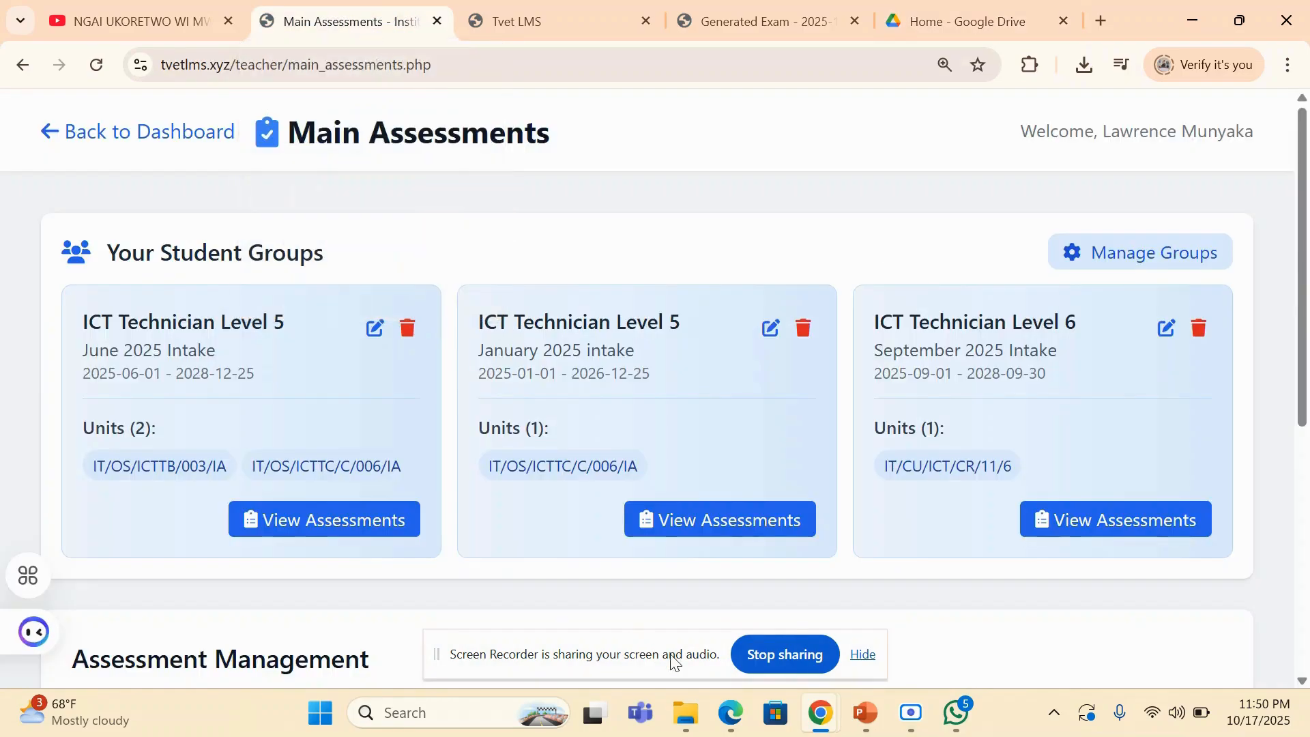
key("alt+Tab")
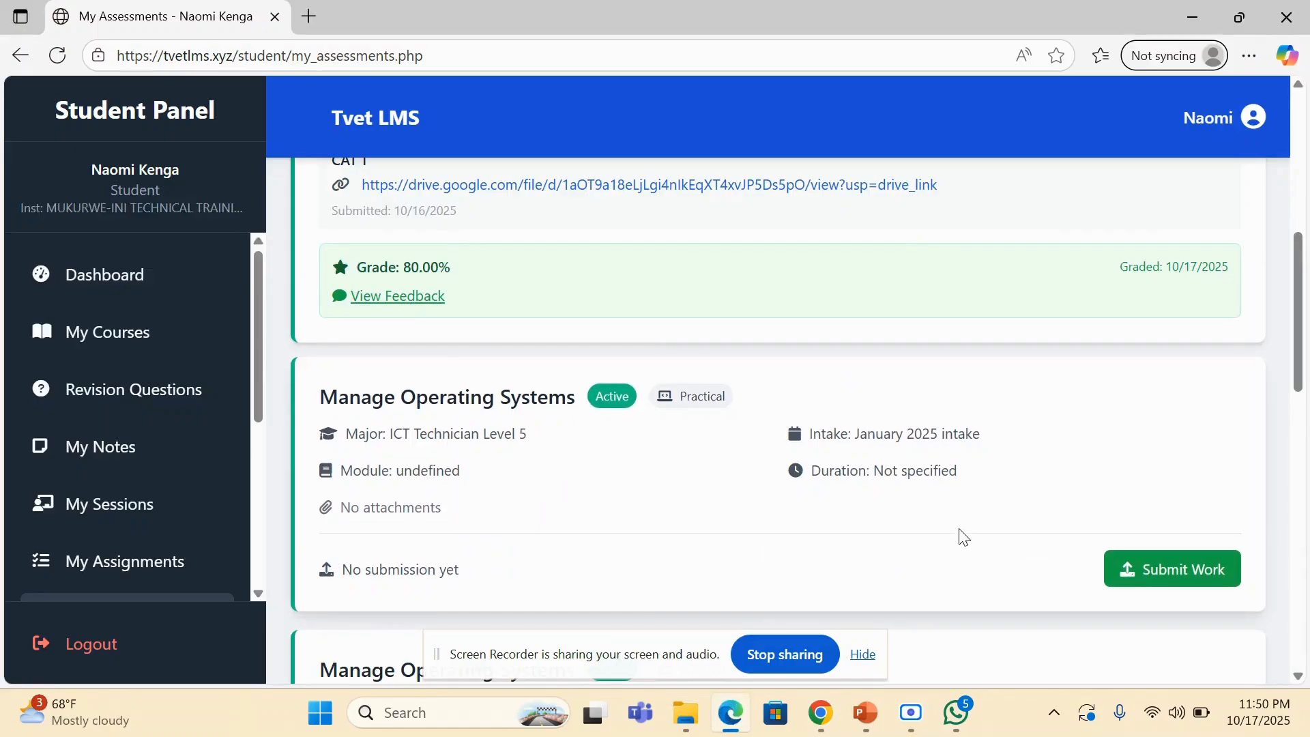
left_click(1144, 569)
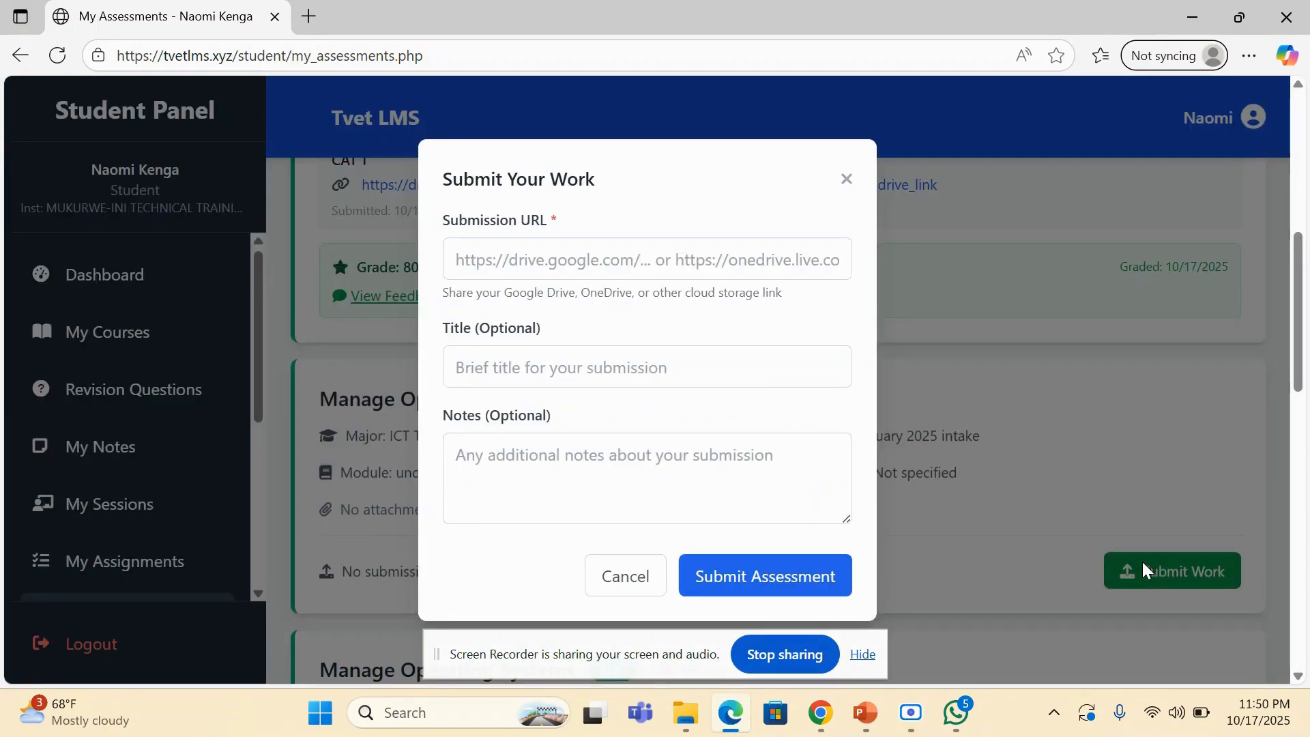
left_click(528, 264)
key("ctrl+v")
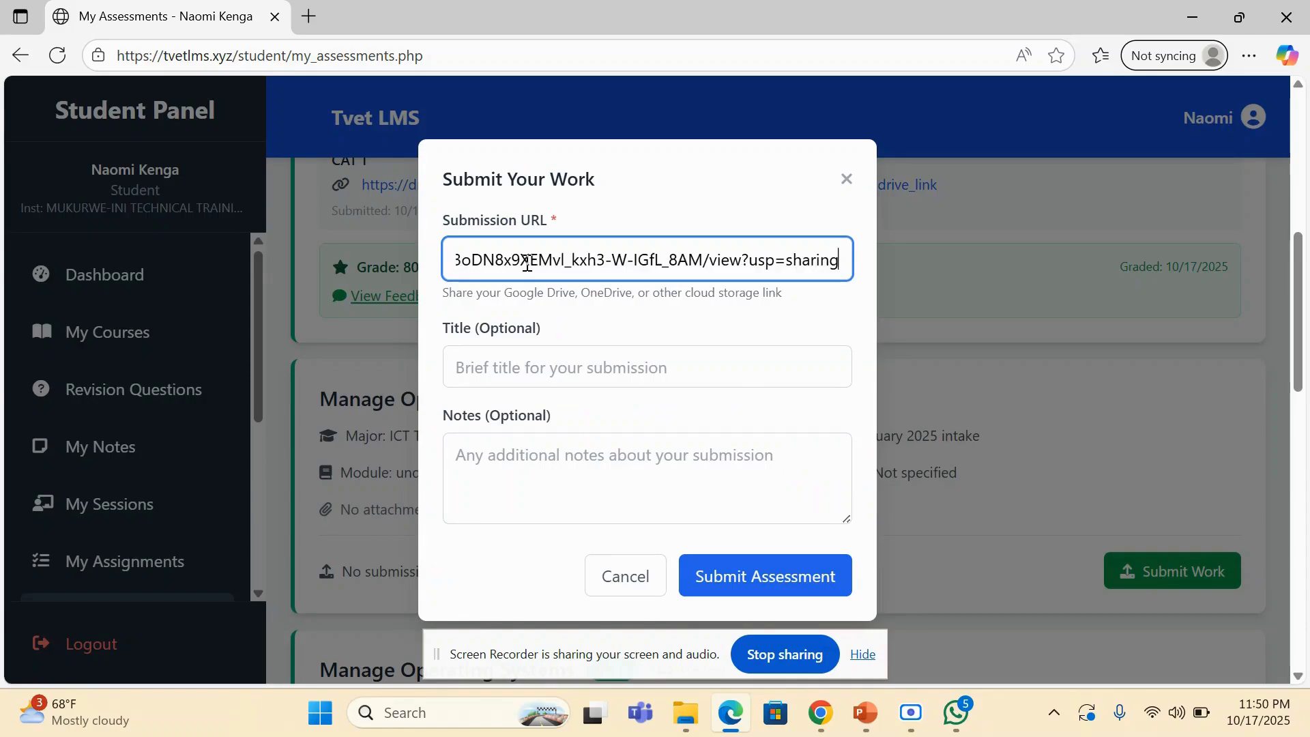
- Title the submission CAT 2, leave the notes empty and submit the assessment
left_click(524, 358)
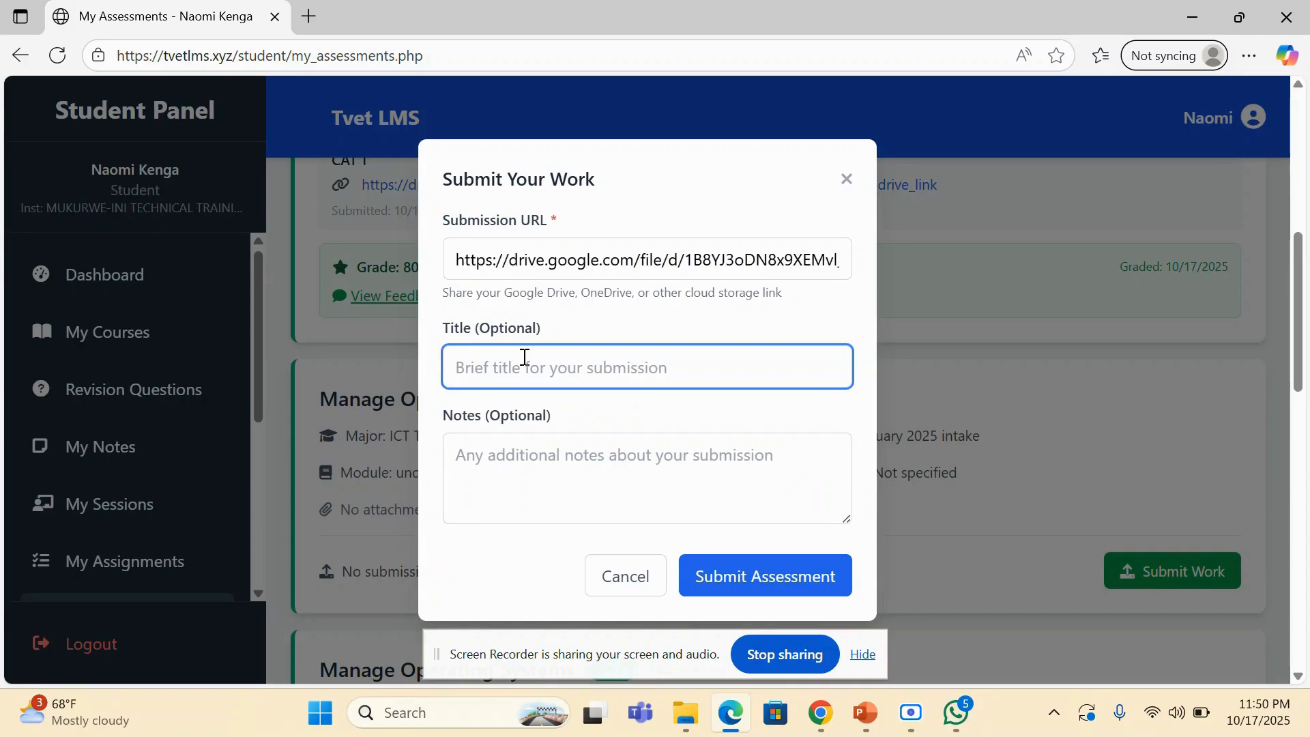
type("M")
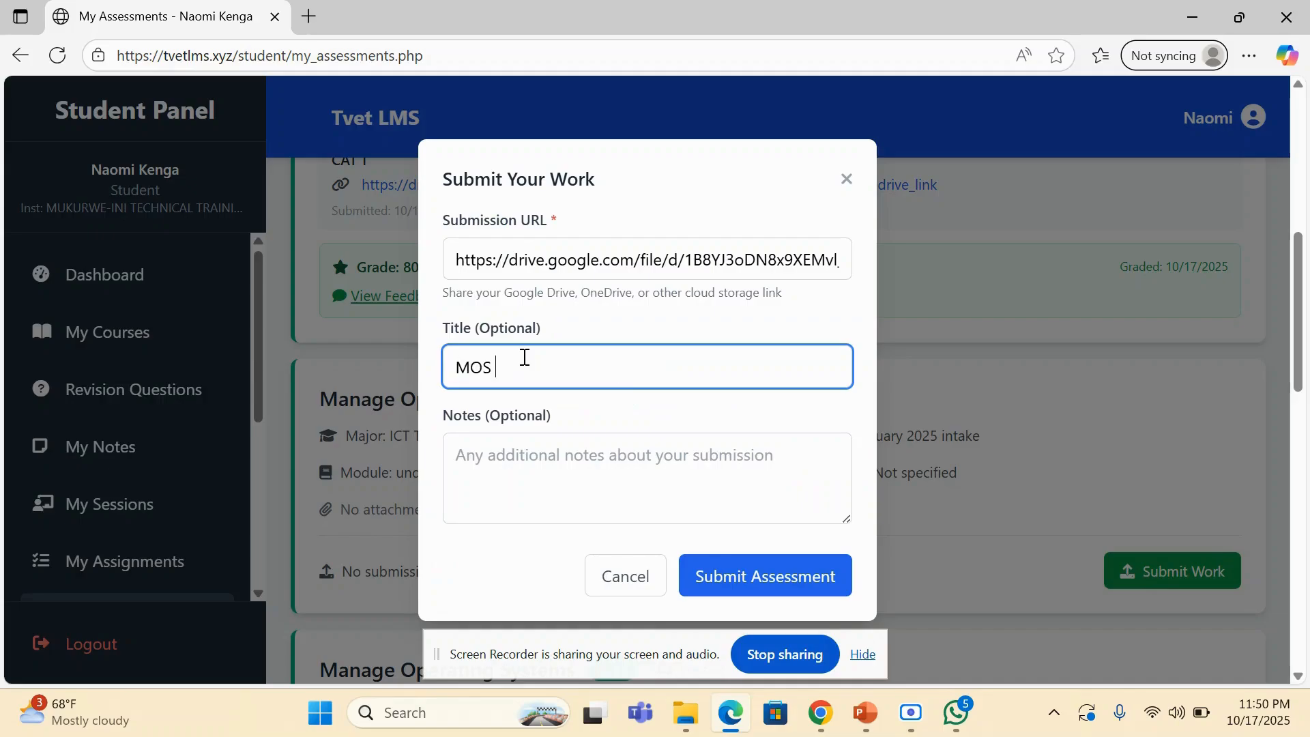
key("BackSpace")
type("CAT 2")
left_click(515, 468)
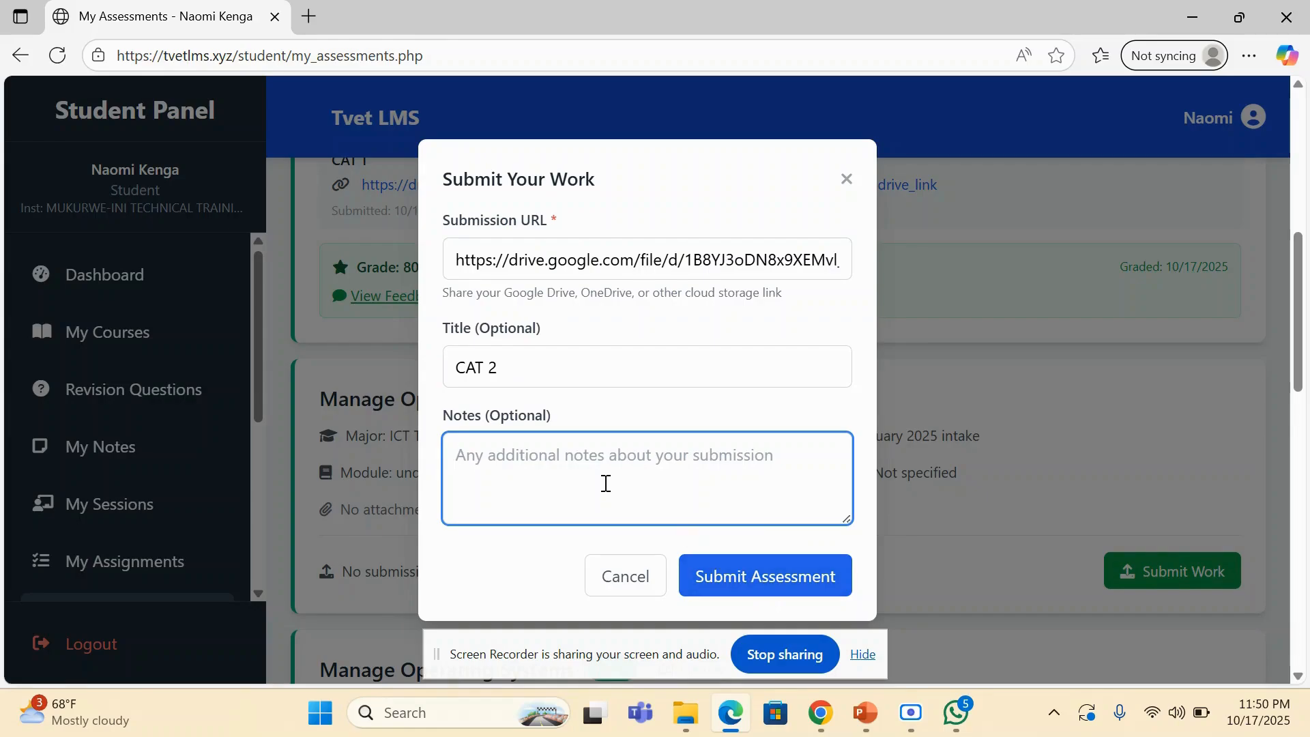
left_click(722, 582)
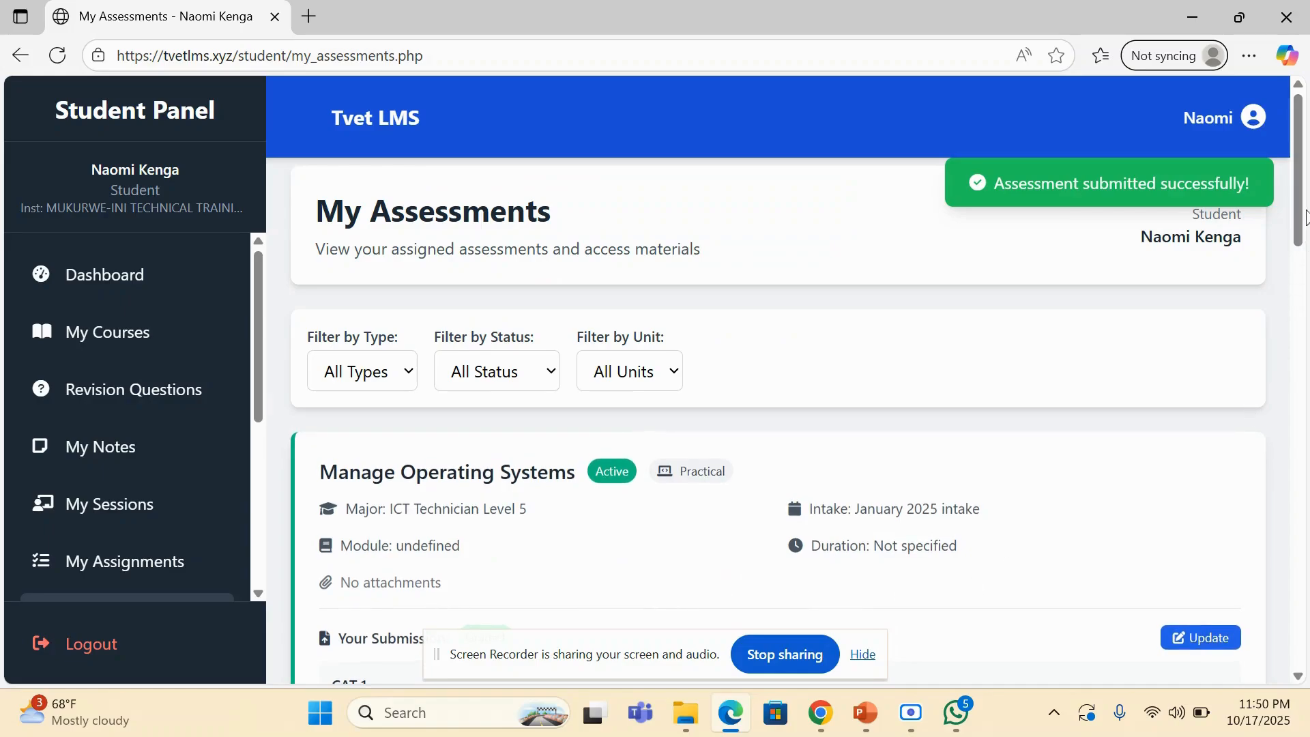
left_click_drag(1306, 219, 1307, 377)
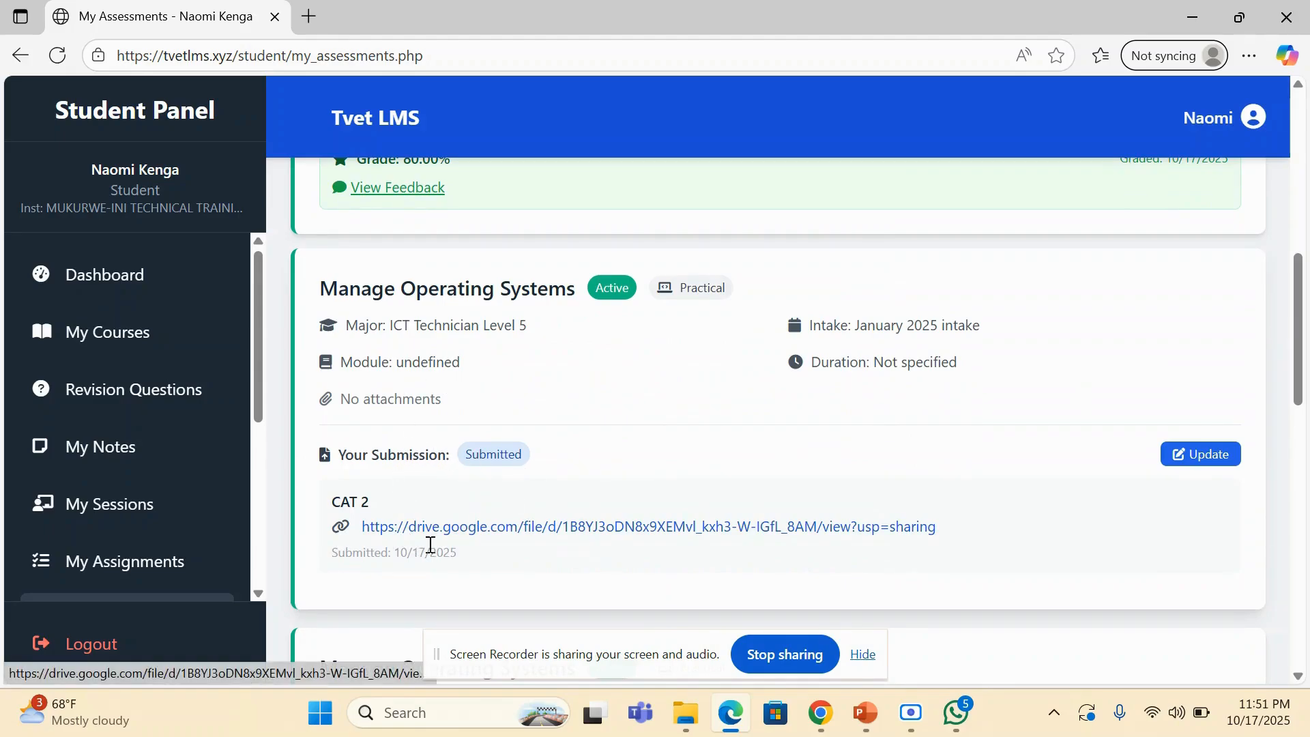
- Switch to the teacher's side in Chrome and reopen Main Assessments from the dashboard's Trainer's File section
left_click(818, 716)
left_click(678, 613)
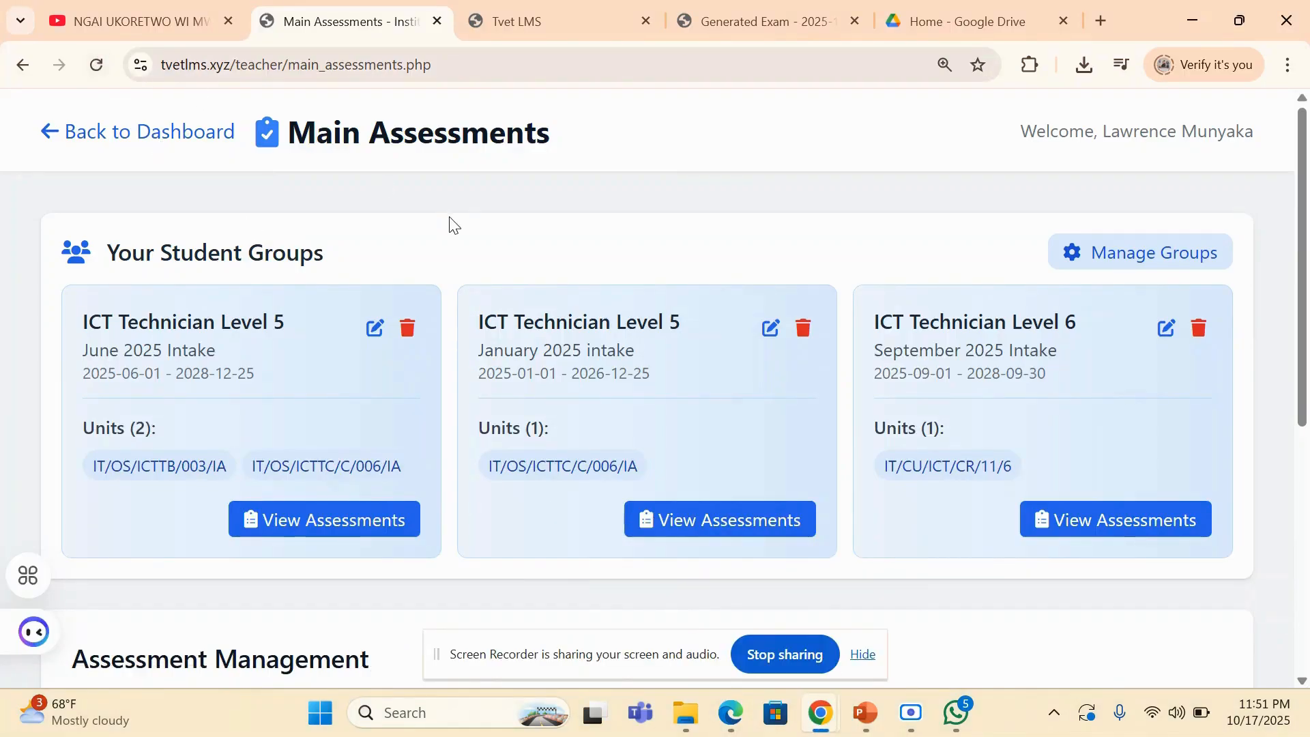
left_click(96, 67)
left_click(95, 67)
left_click(129, 133)
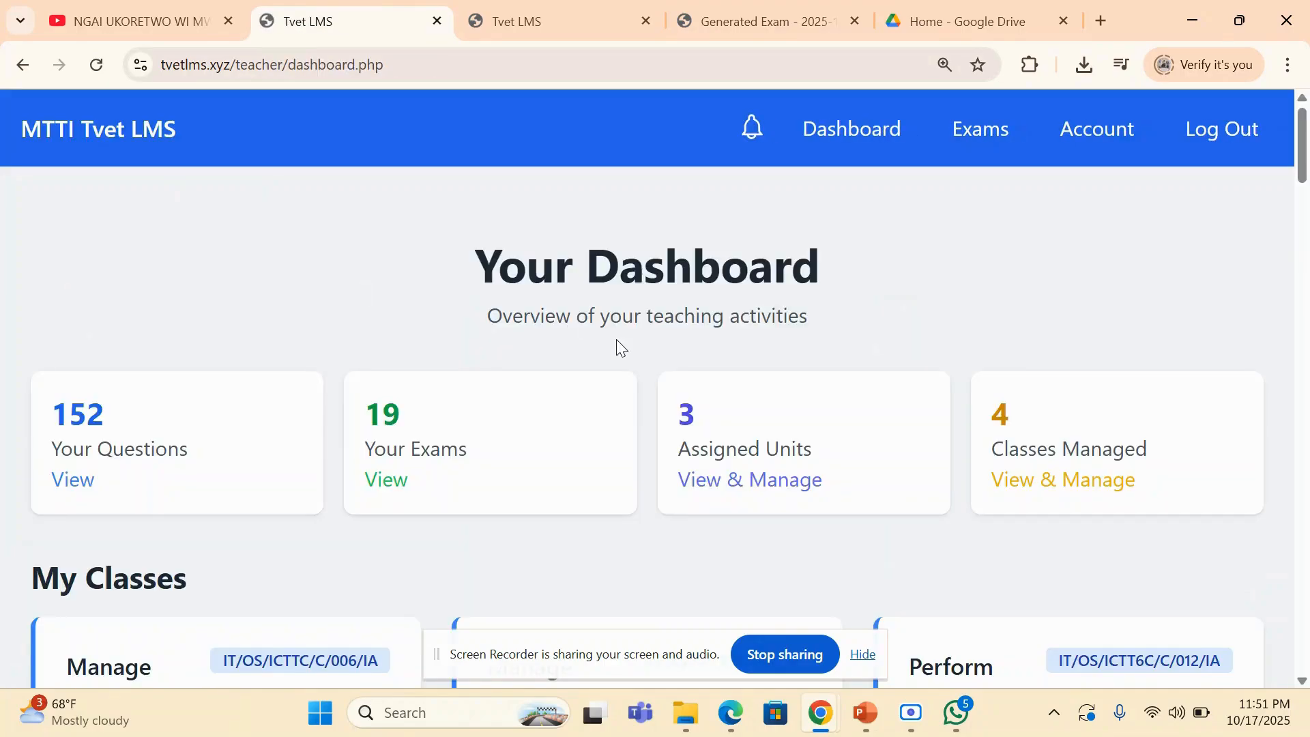
scroll(616, 338, "down", 15)
scroll(460, 369, "down", 3)
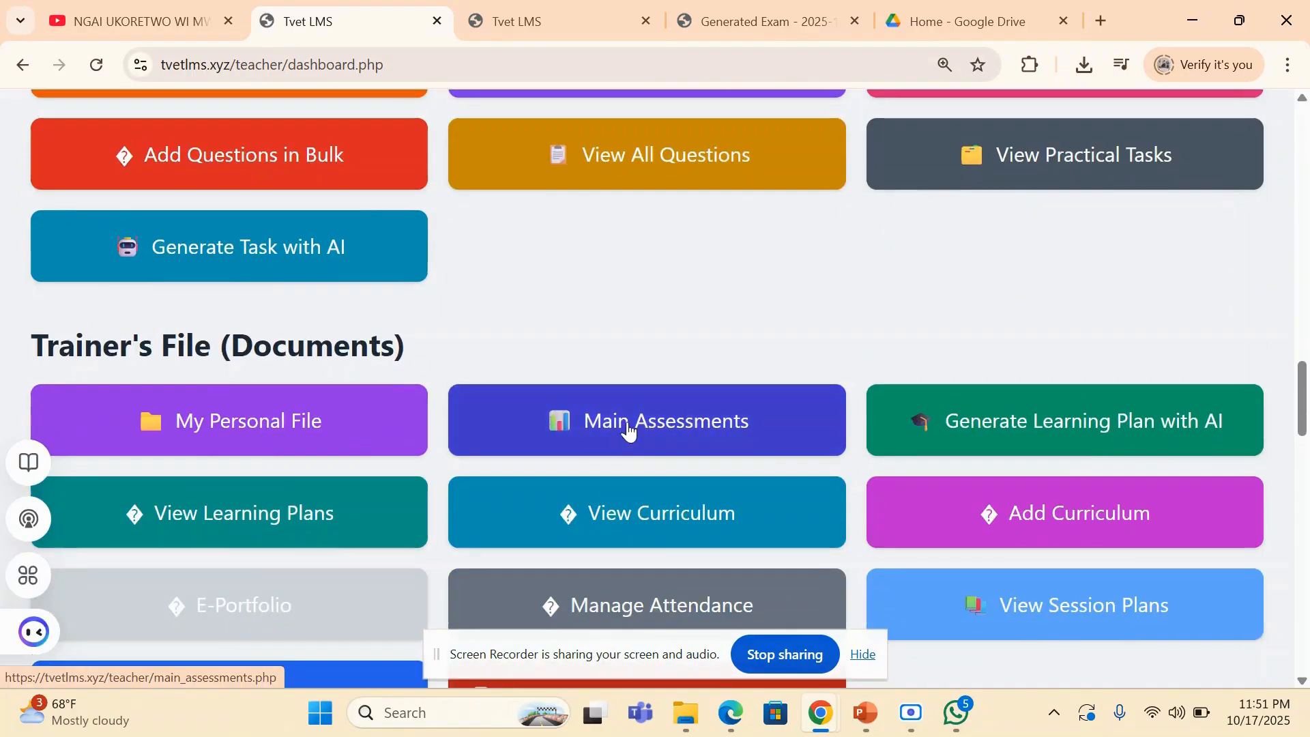
left_click(638, 422)
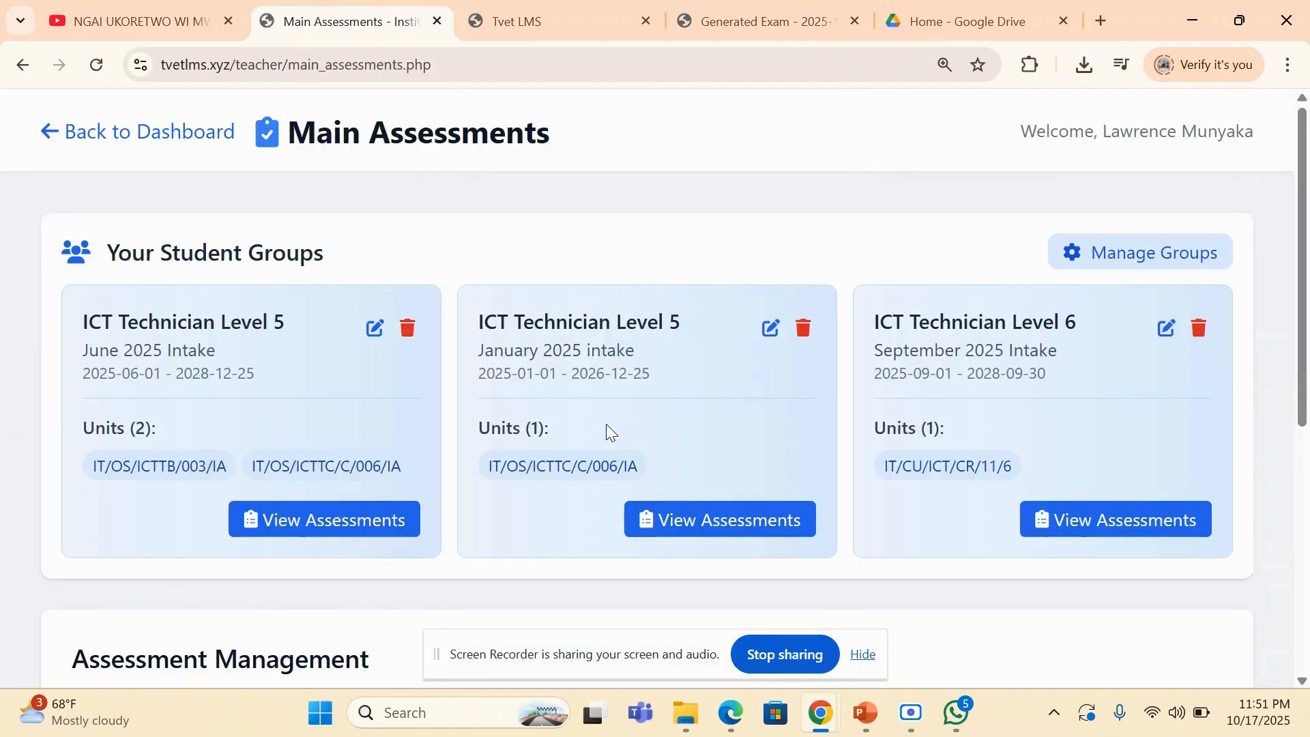
- Open the submissions for Practical 2 of Manage Operating Systems in the ICT Technician Level 5 January 2025 intake group
left_click(682, 517)
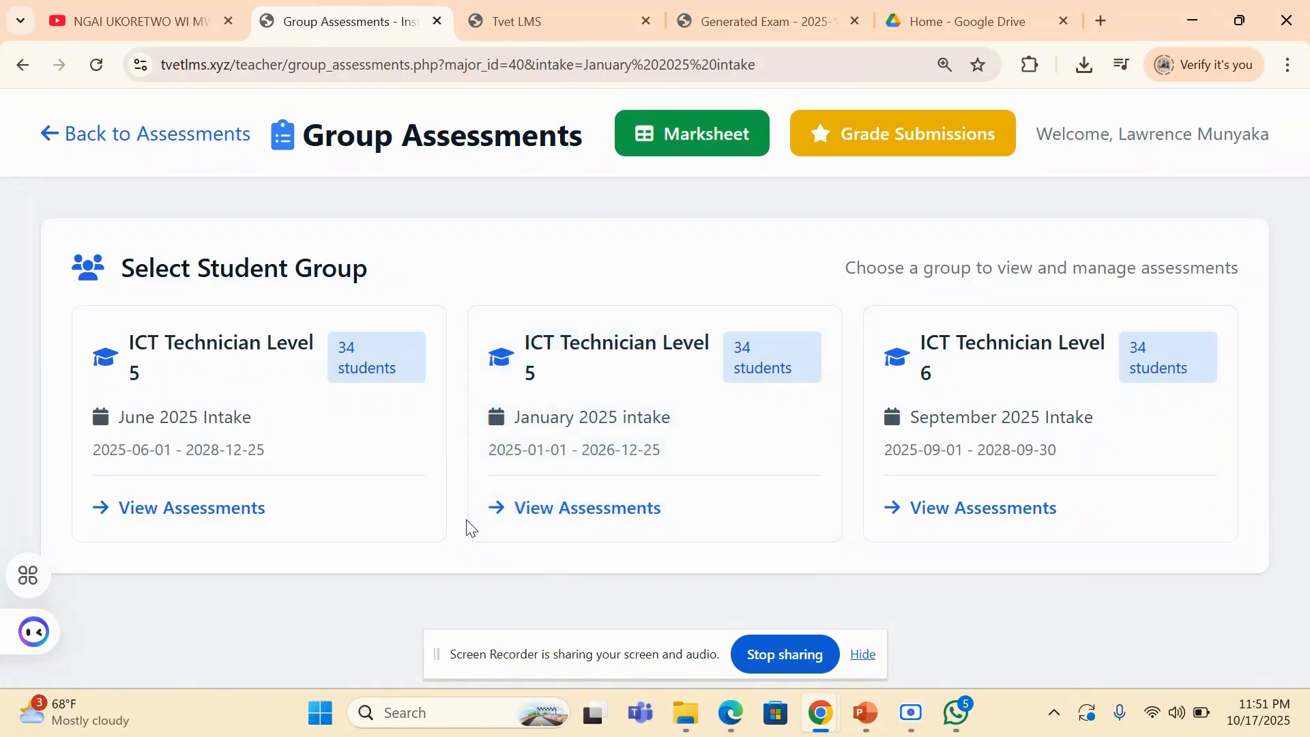
left_click(579, 509)
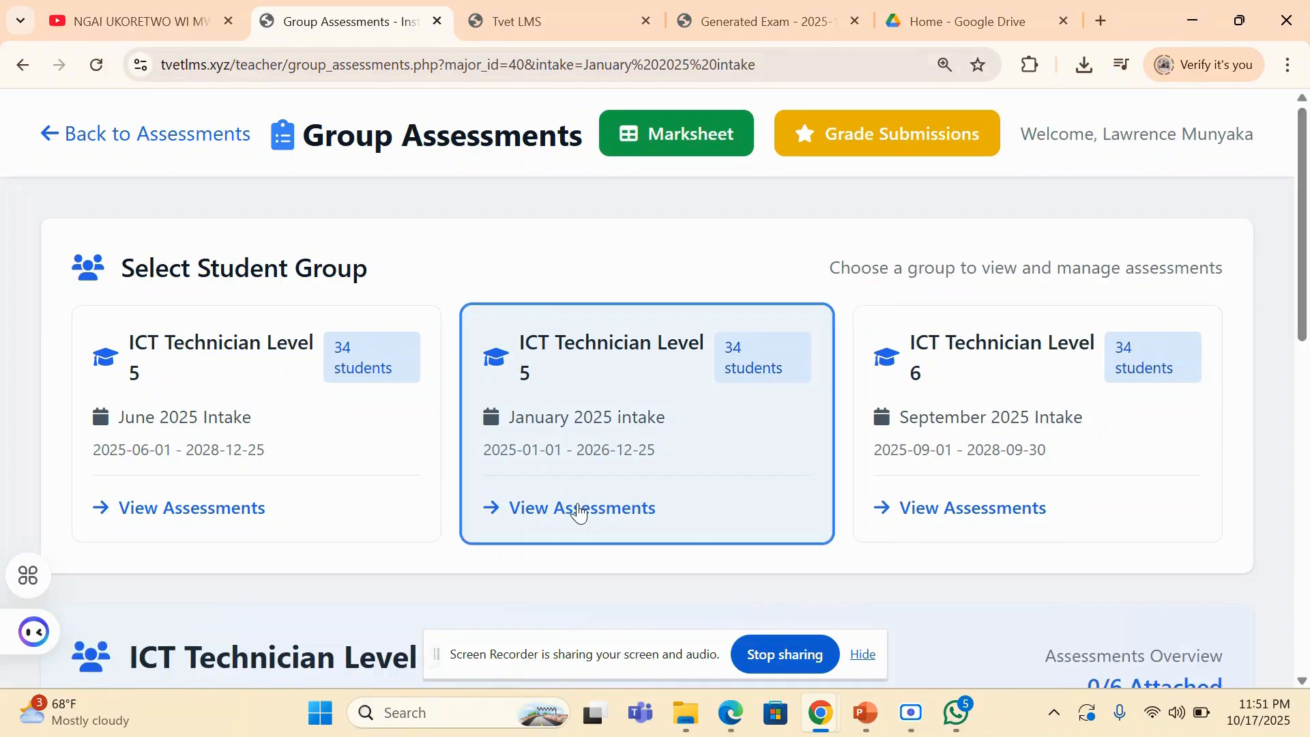
scroll(579, 512, "down", 12)
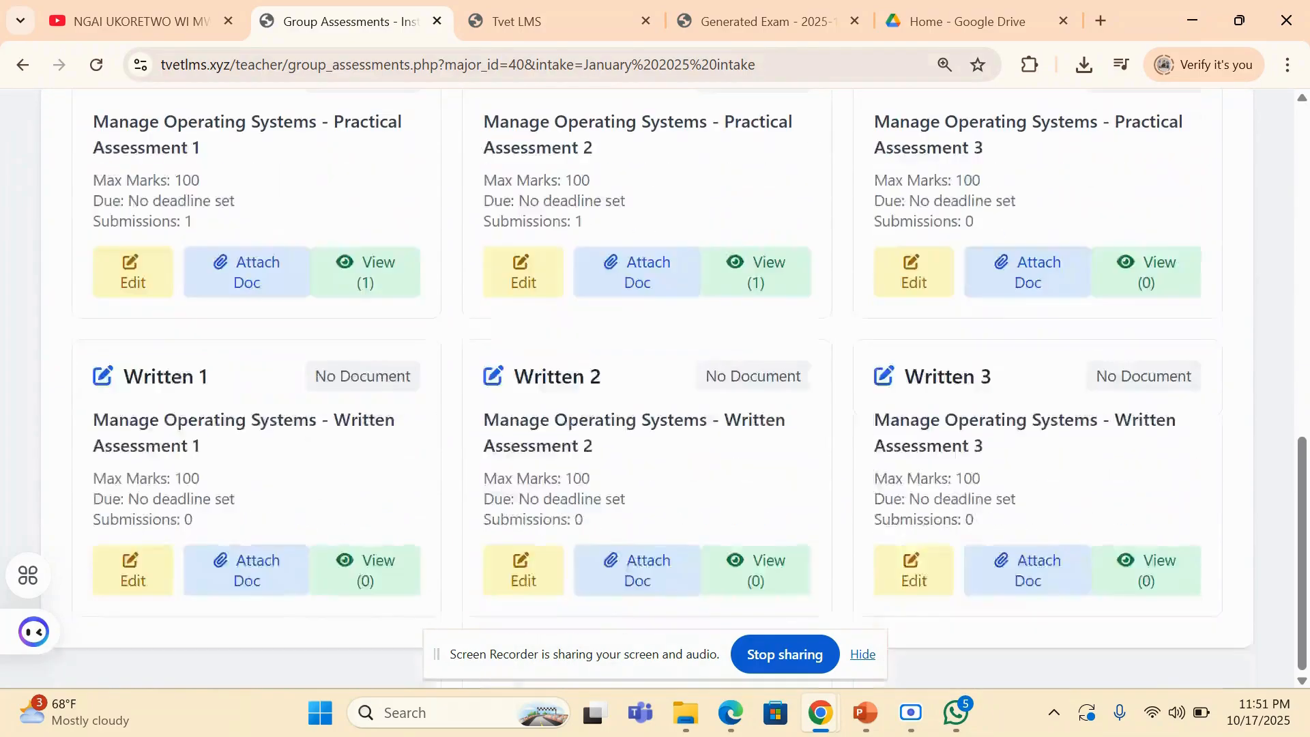
scroll(655, 389, "up", 1)
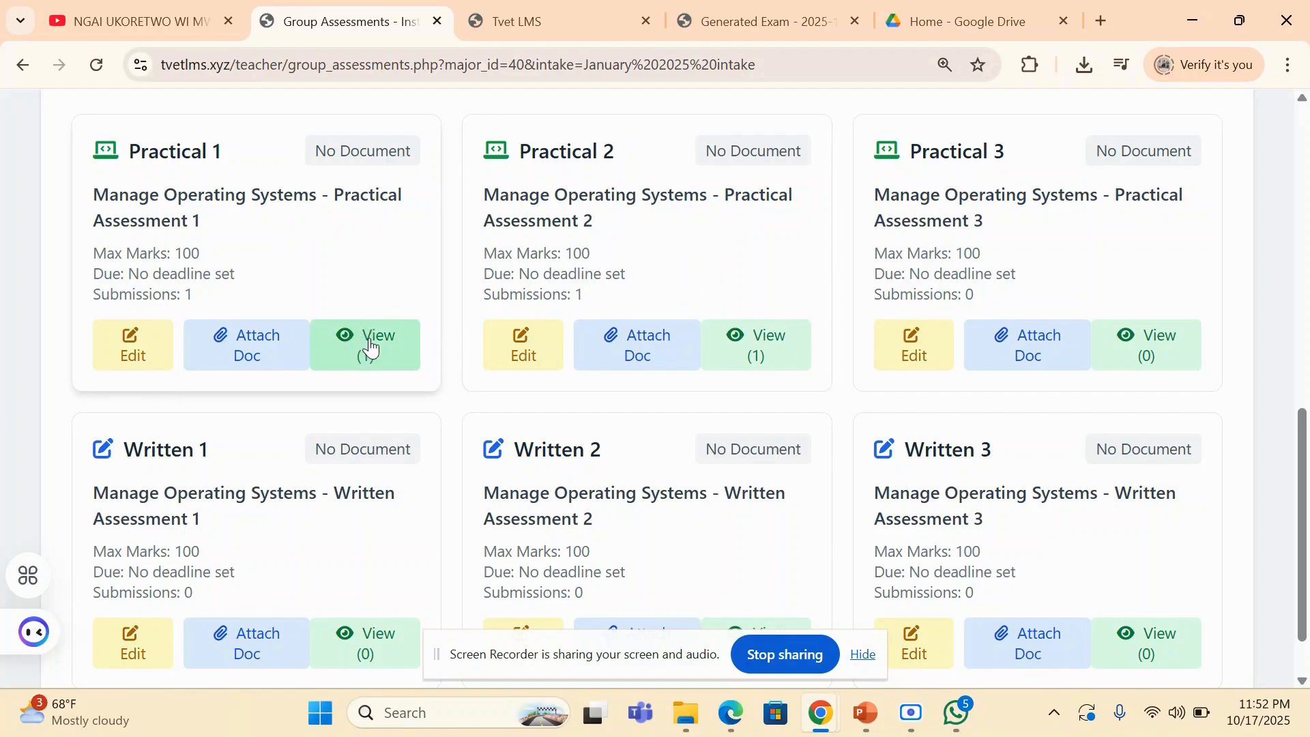
left_click(748, 359)
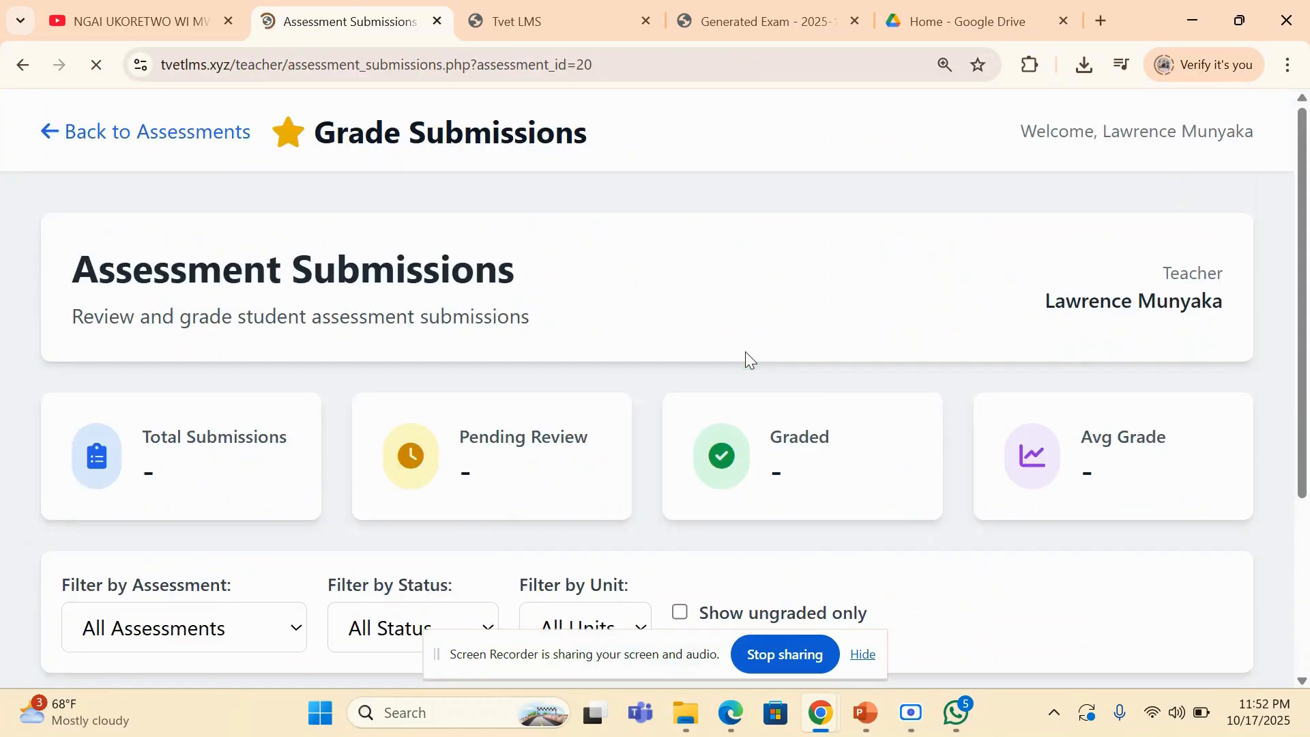
- View the file submitted for CAT 2, and return to the assessment submissions page
scroll(745, 351, "down", 5)
scroll(745, 351, "down", 2)
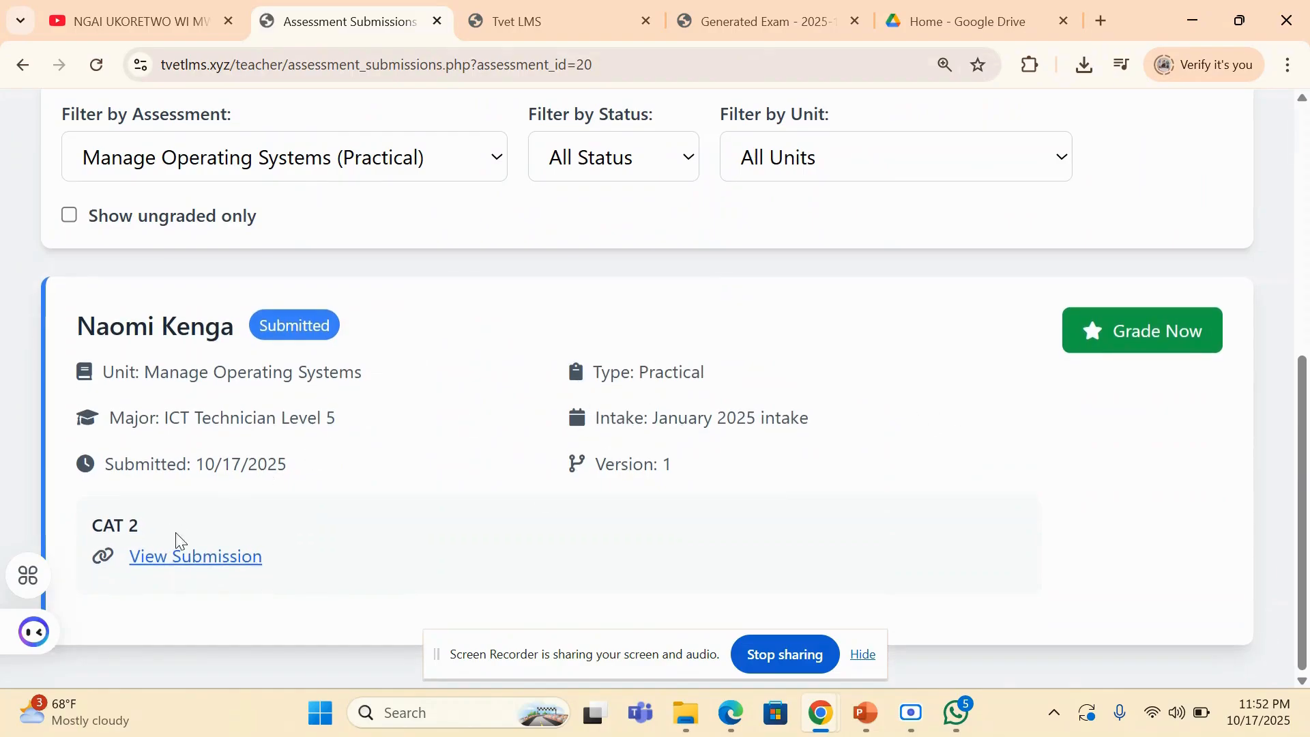
left_click_drag(92, 523, 155, 528)
left_click(209, 519)
left_click(185, 558)
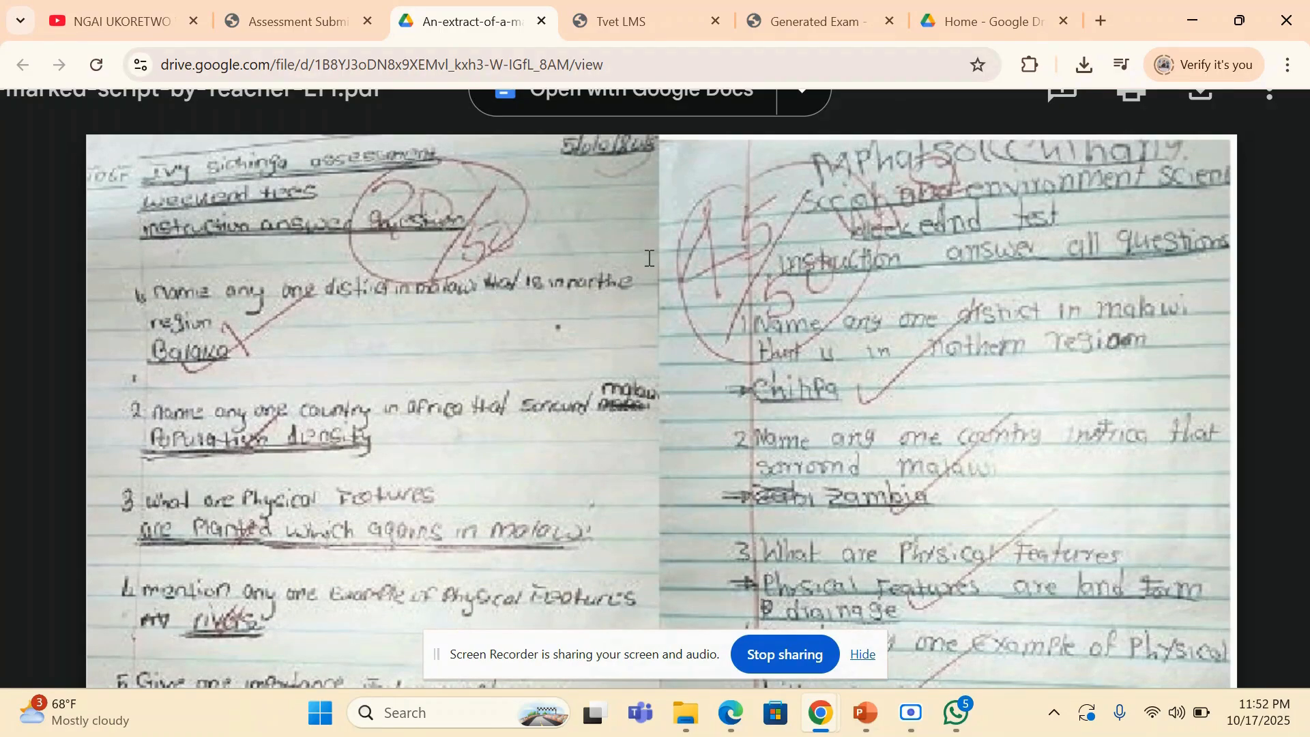
left_click(294, 21)
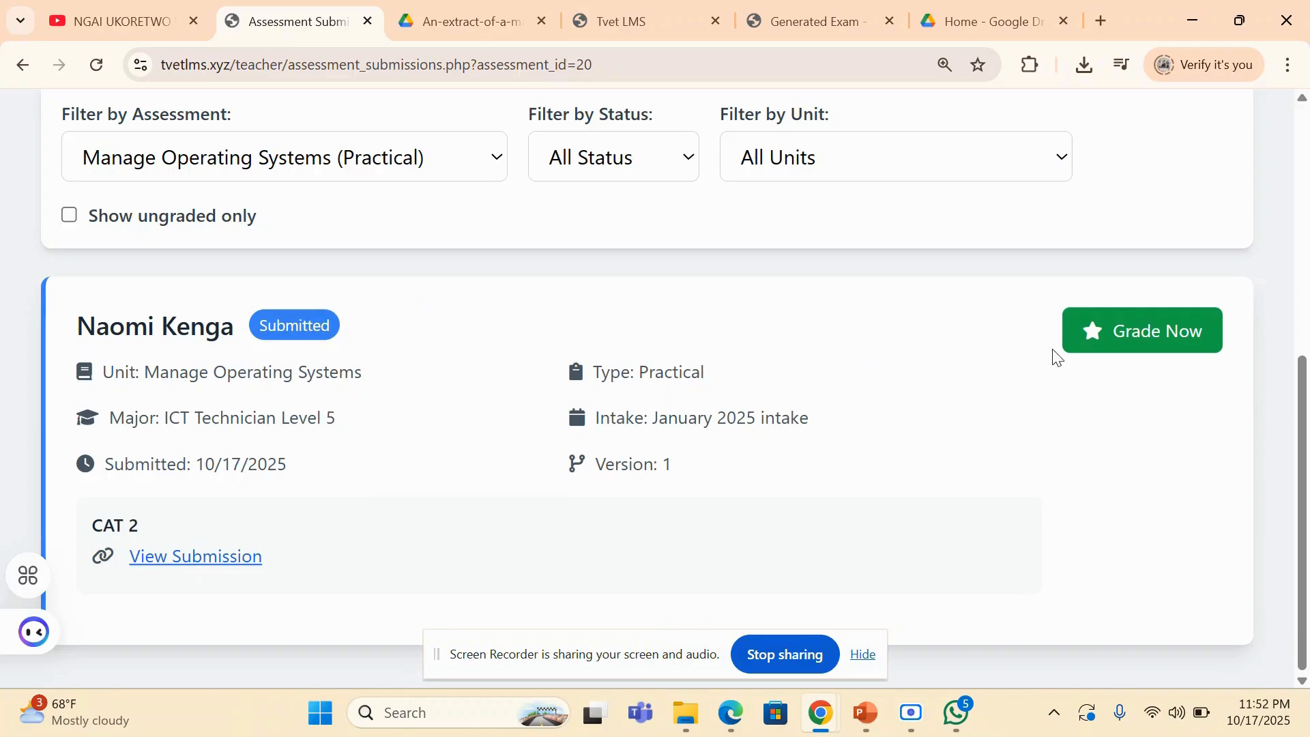
- Start grading the CAT 2 submission and enter a grade of 65 out of 100
left_click(1116, 327)
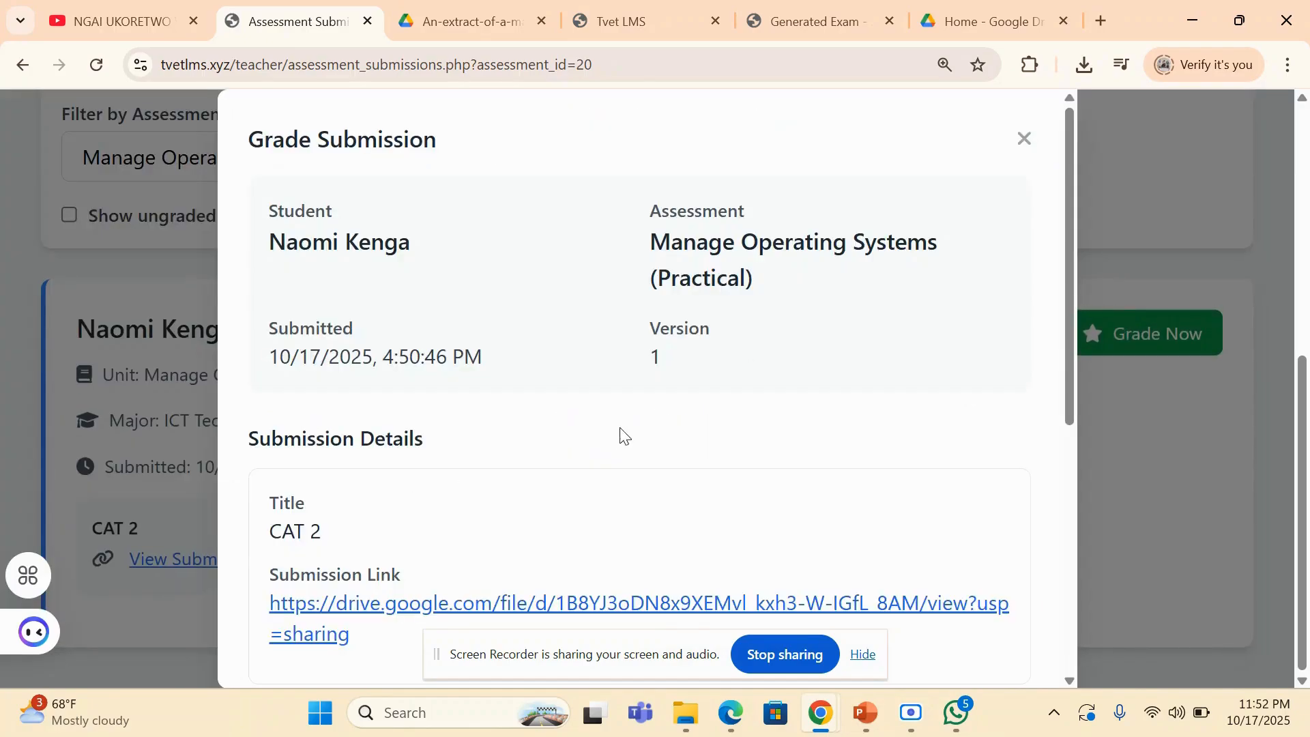
left_click_drag(1064, 219, 1103, 474)
left_click(402, 326)
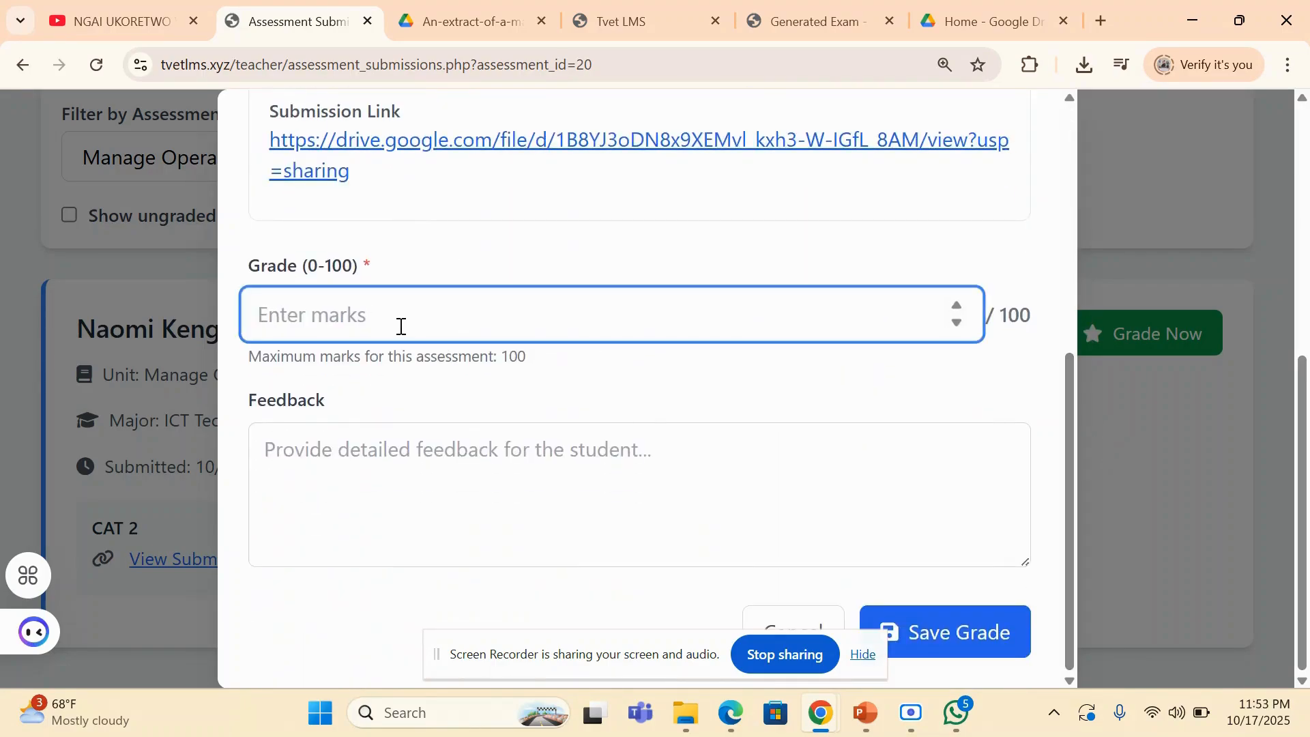
type("65")
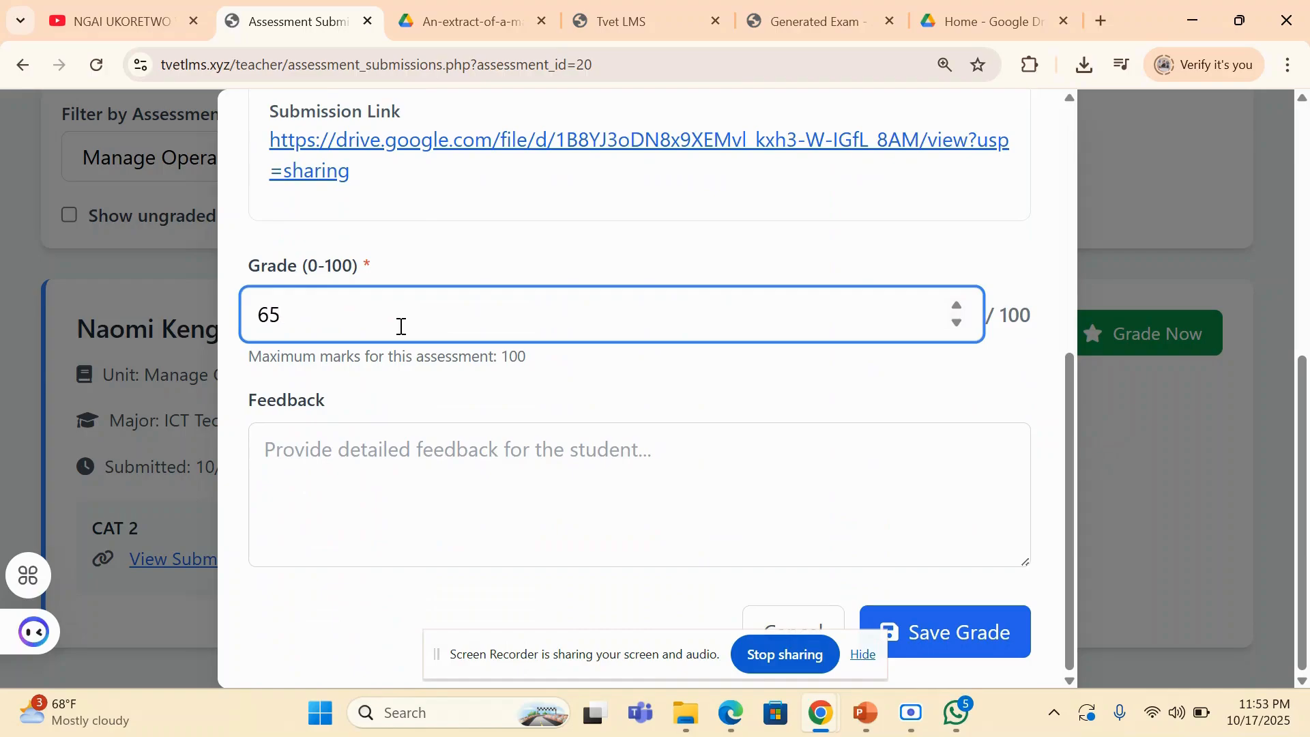
- Add the feedback "keep up and do more practical" to the CAT 2 submission and save the grade
left_click(344, 499)
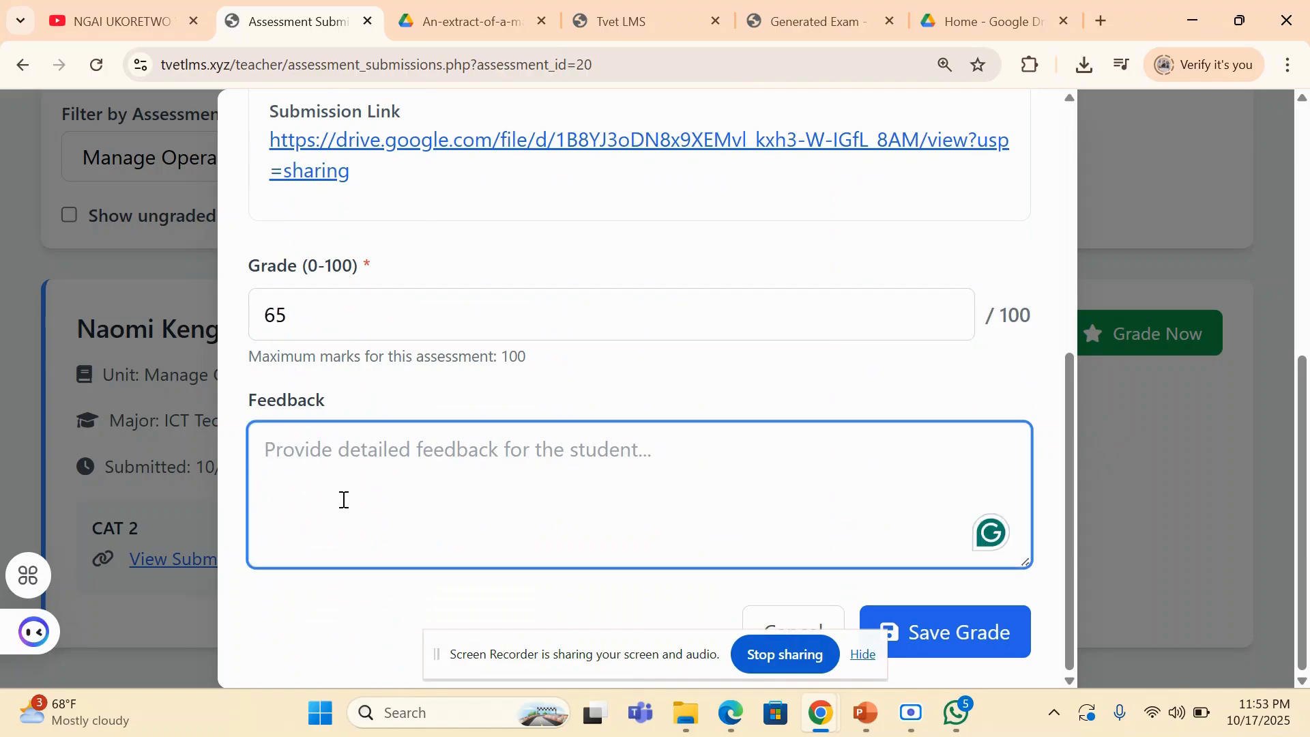
type("keep up")
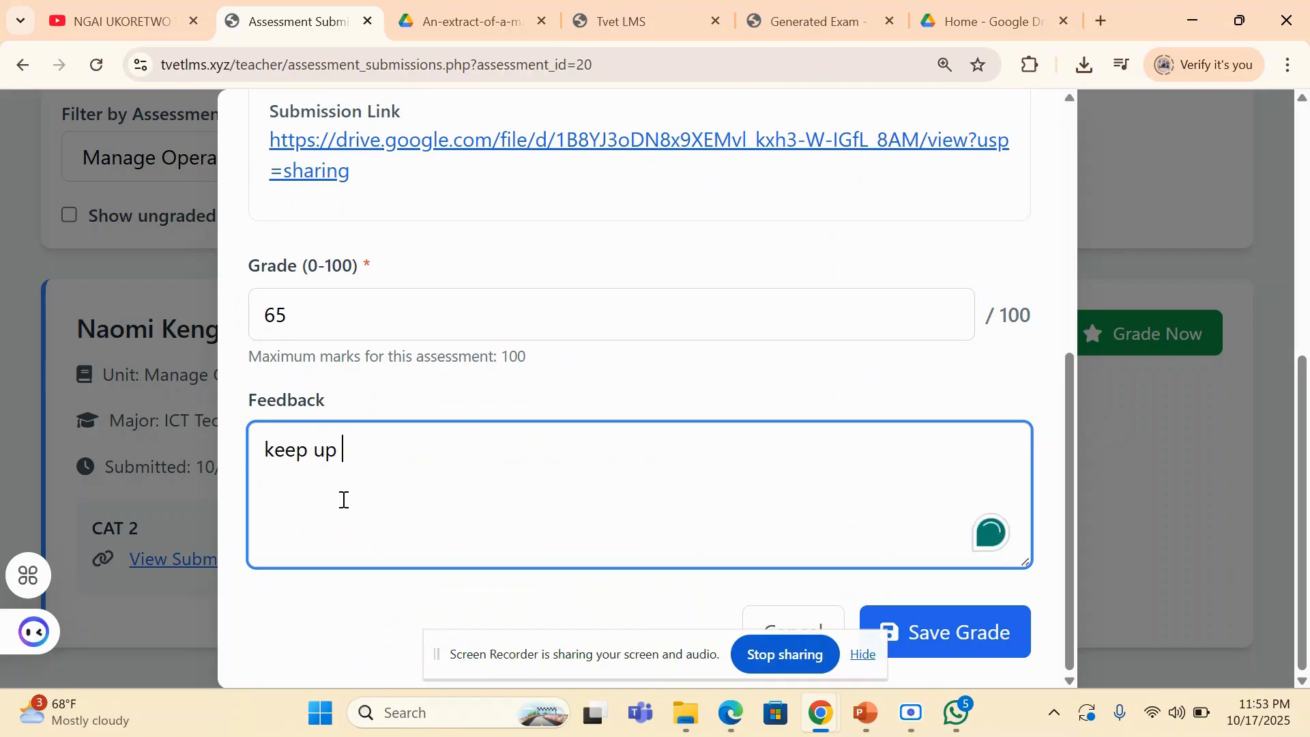
type(" and do more p")
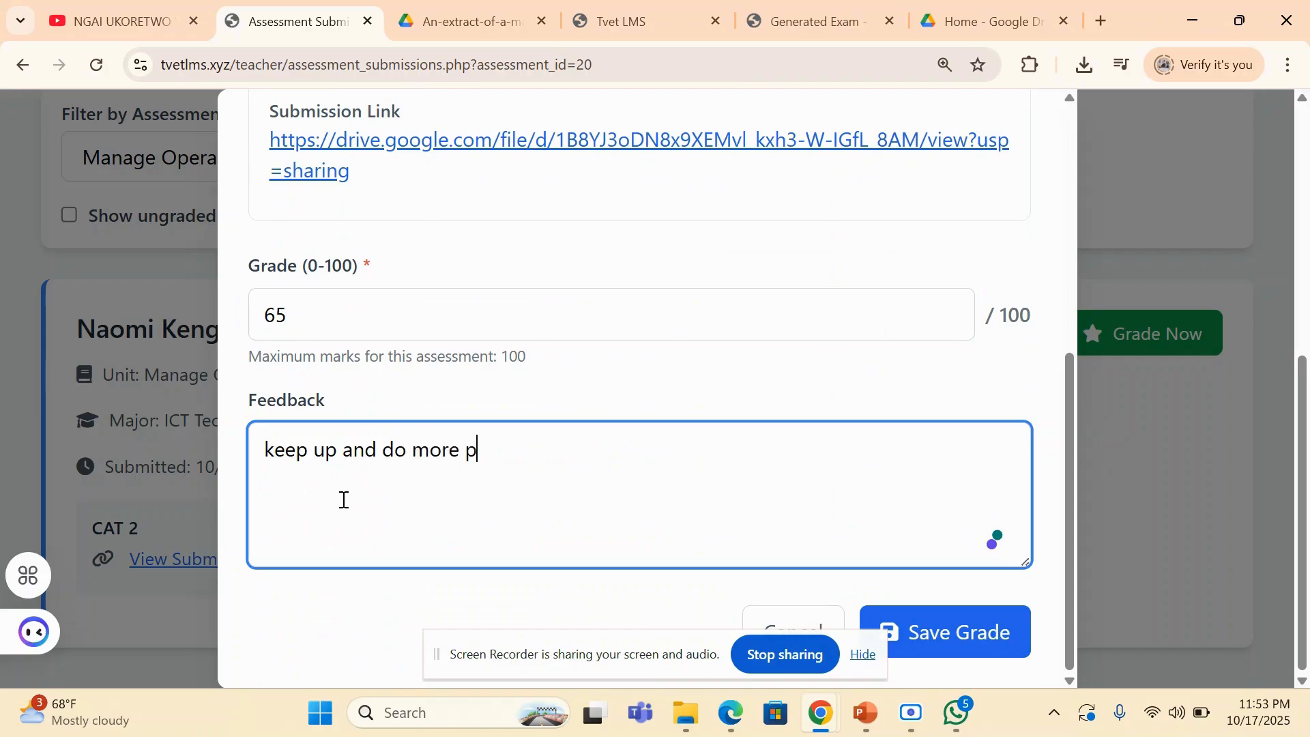
type("ractiva")
type("v")
type("al o")
type("n ")
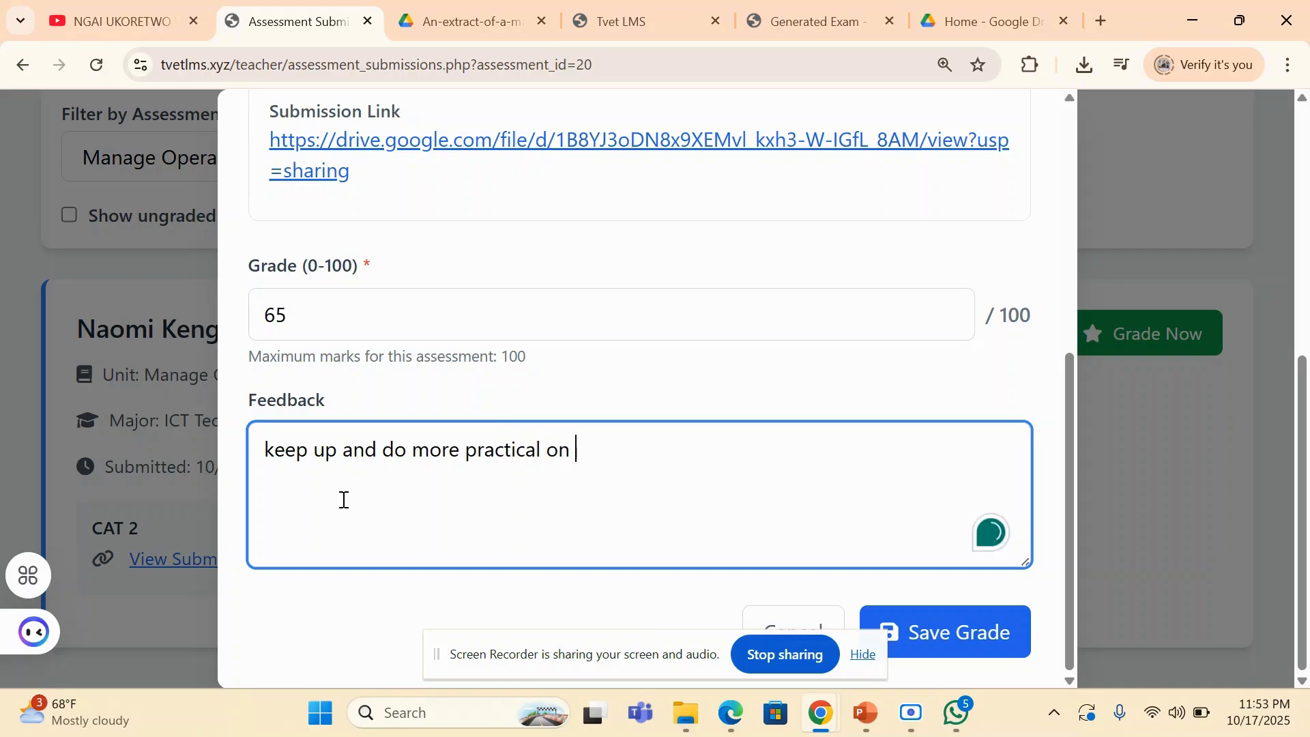
type("har")
left_click(934, 626)
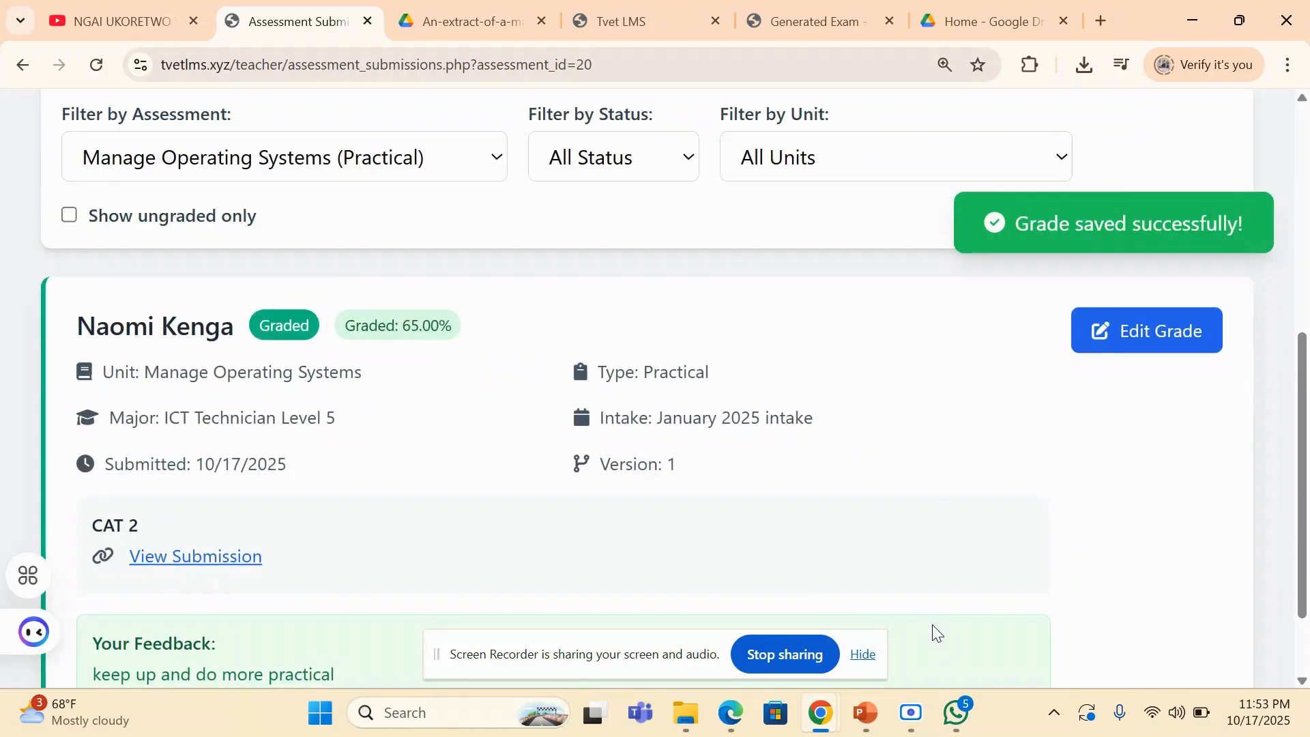
scroll(932, 624, "down", 1)
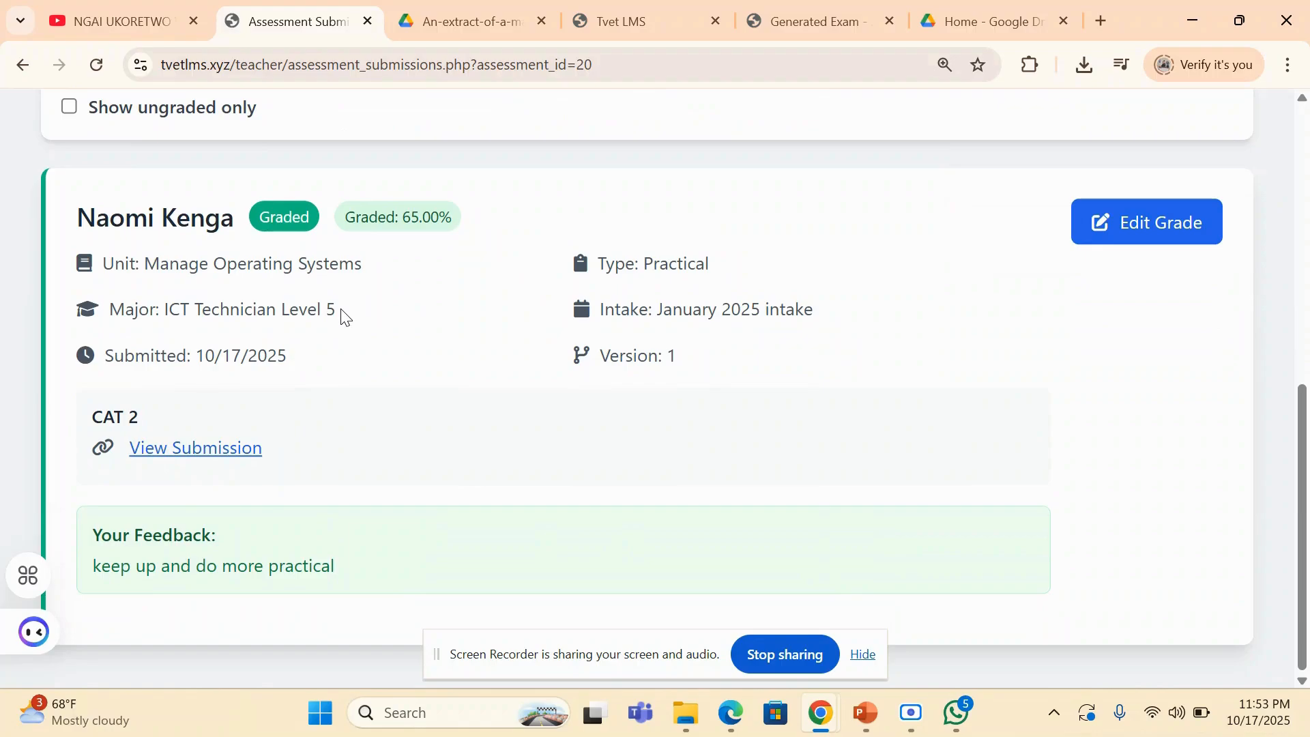
scroll(646, 387, "up", 2)
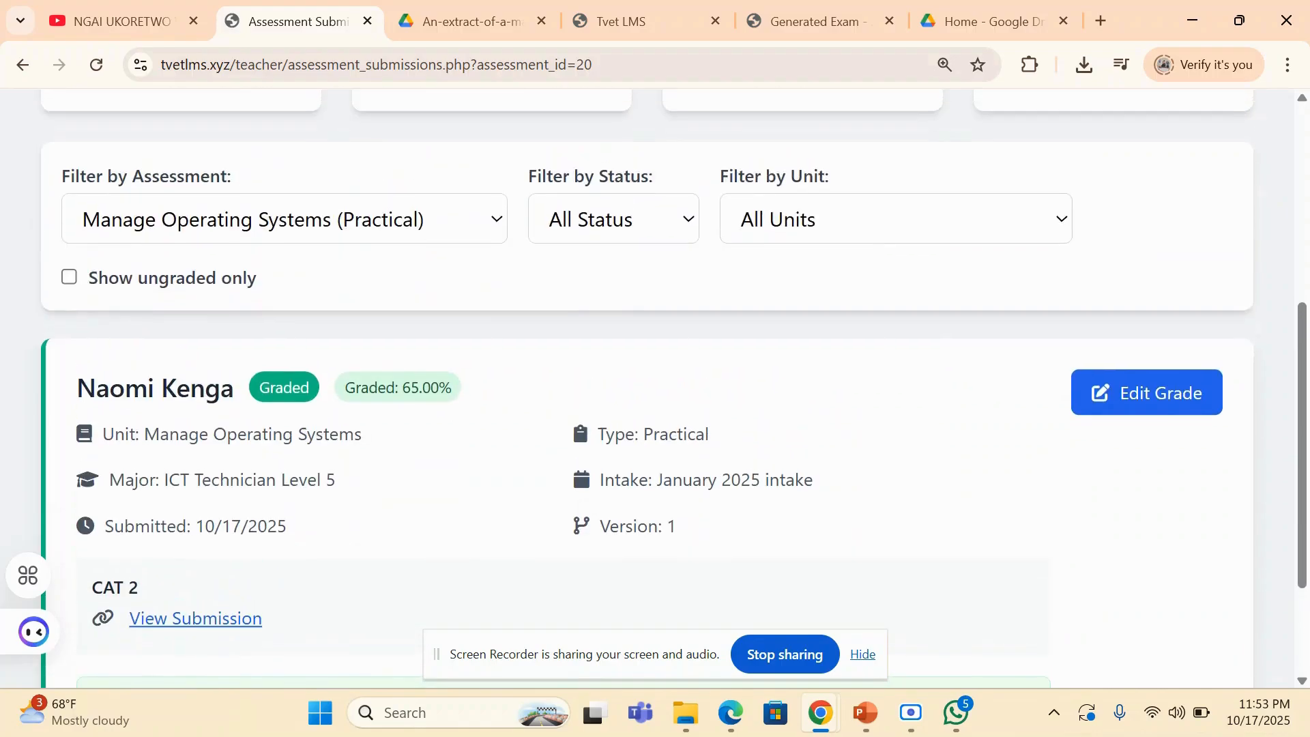
scroll(646, 388, "down", 1)
scroll(646, 388, "down", 1)
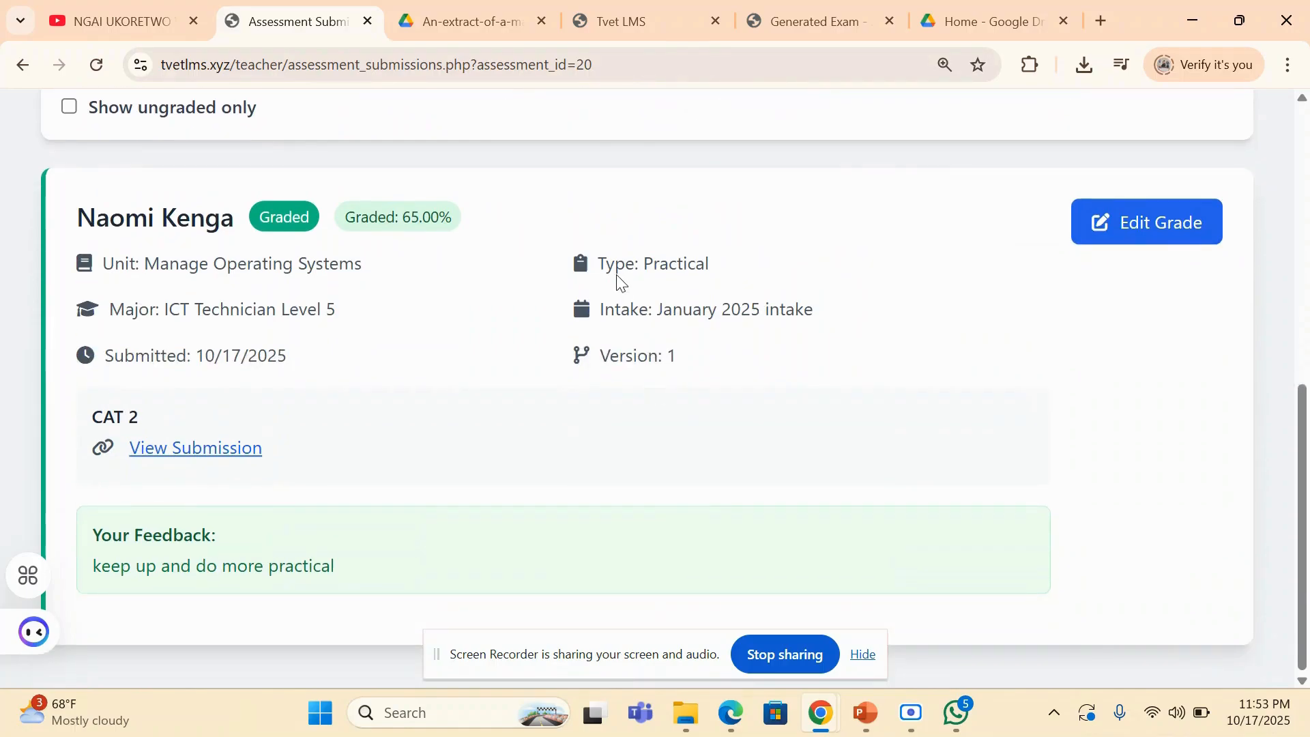
- Switch to the student's side in Edge and reload My Assessments by way of My Assignments
left_click(730, 712)
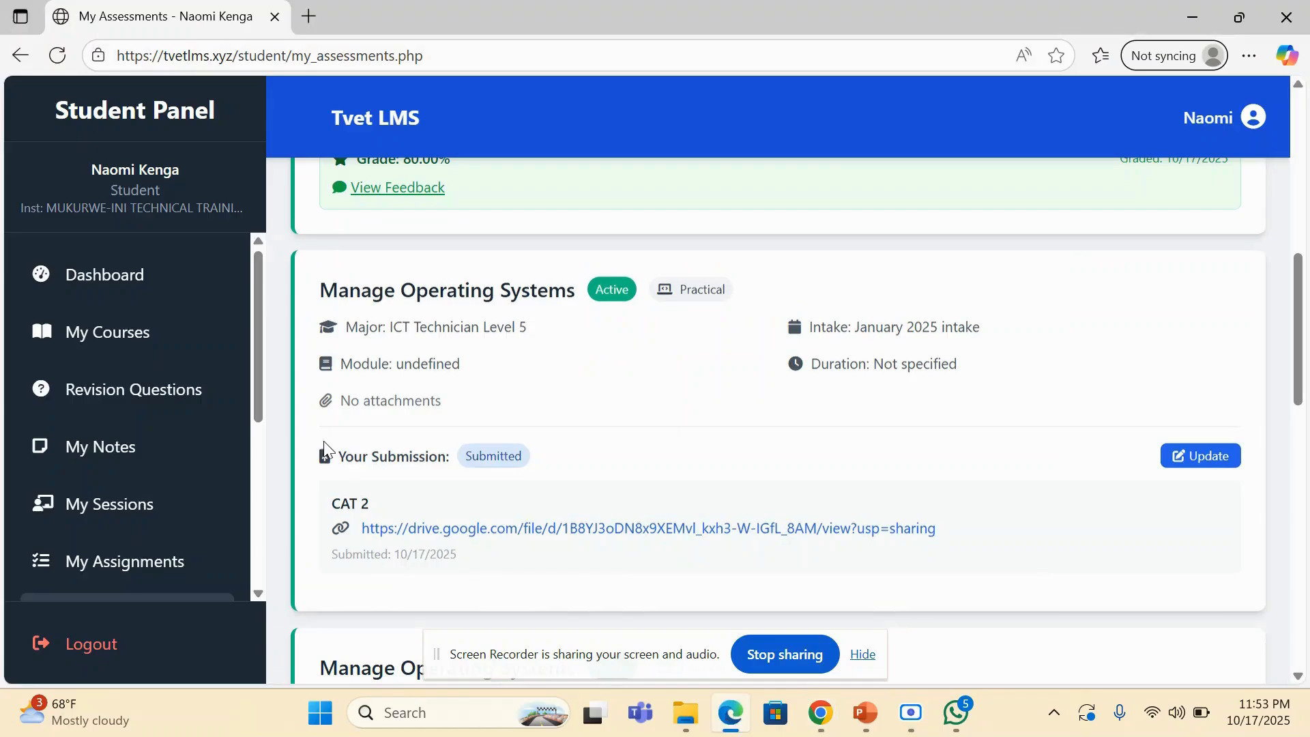
left_click(136, 559)
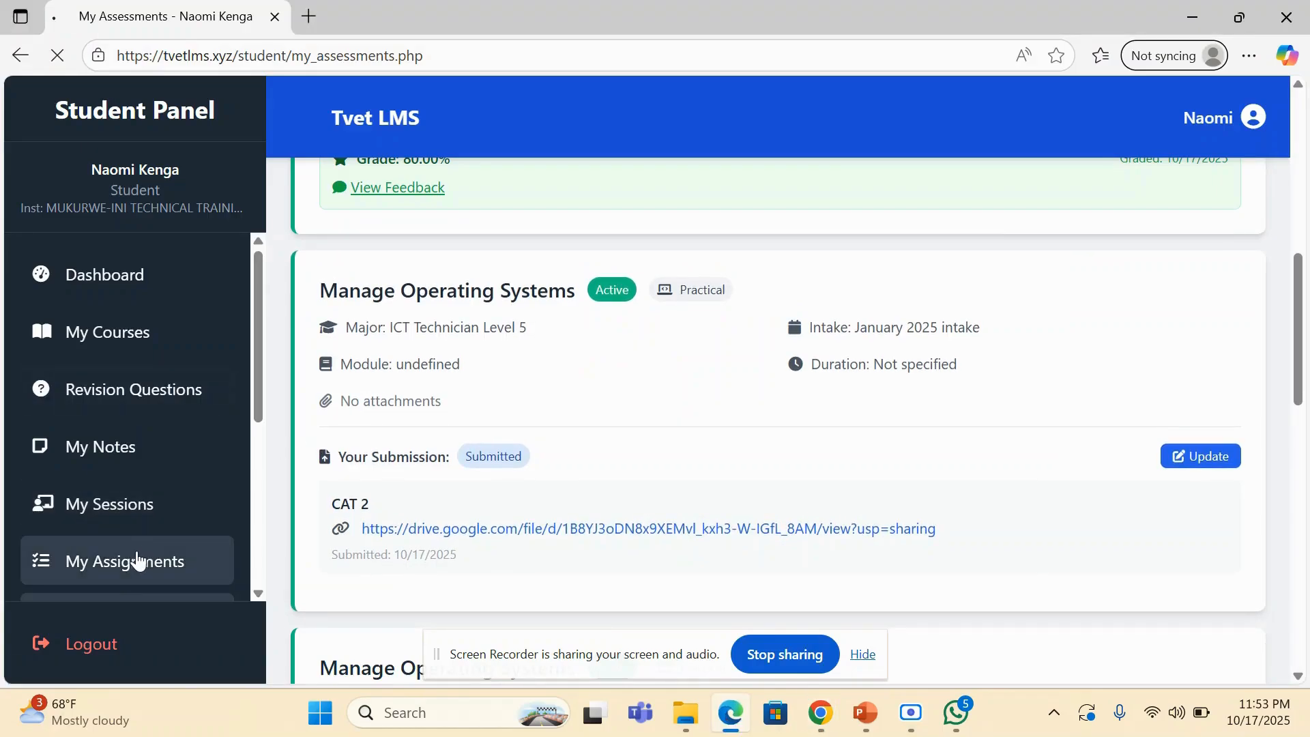
scroll(669, 351, "down", 2)
scroll(669, 352, "up", 2)
scroll(135, 413, "down", 3)
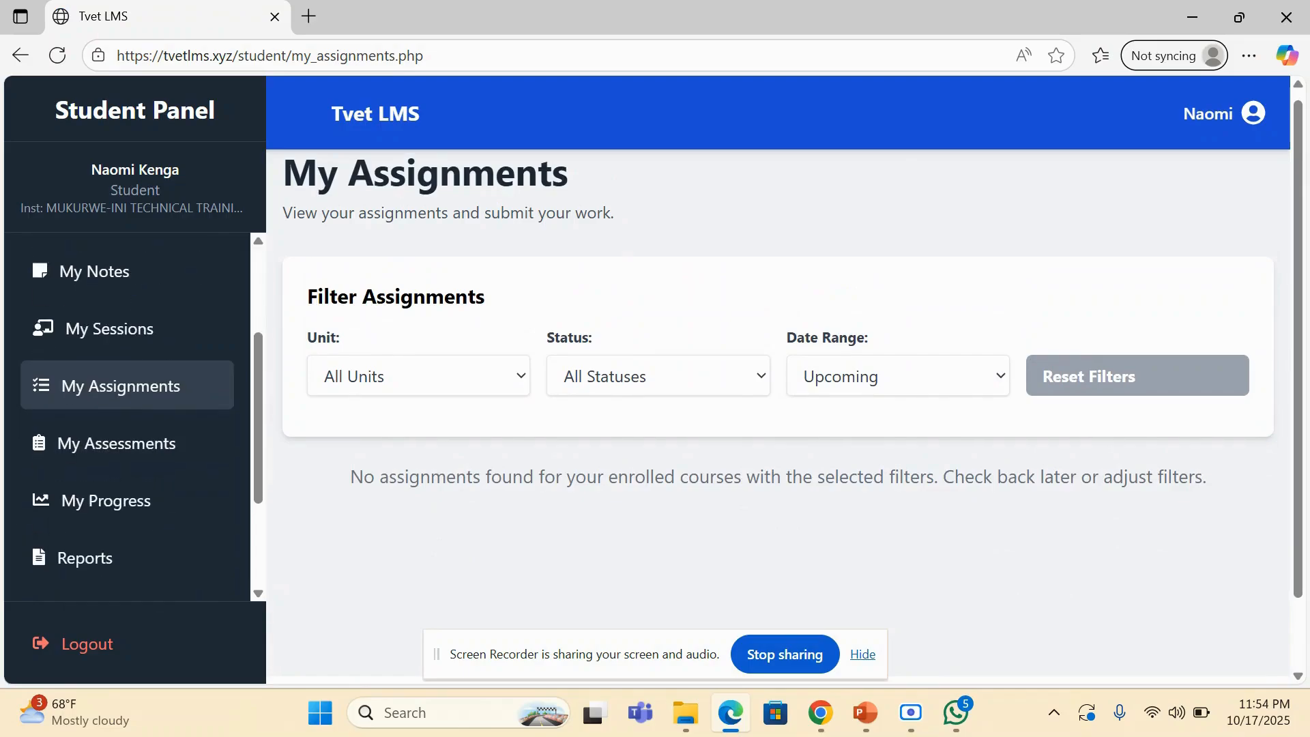
left_click(92, 445)
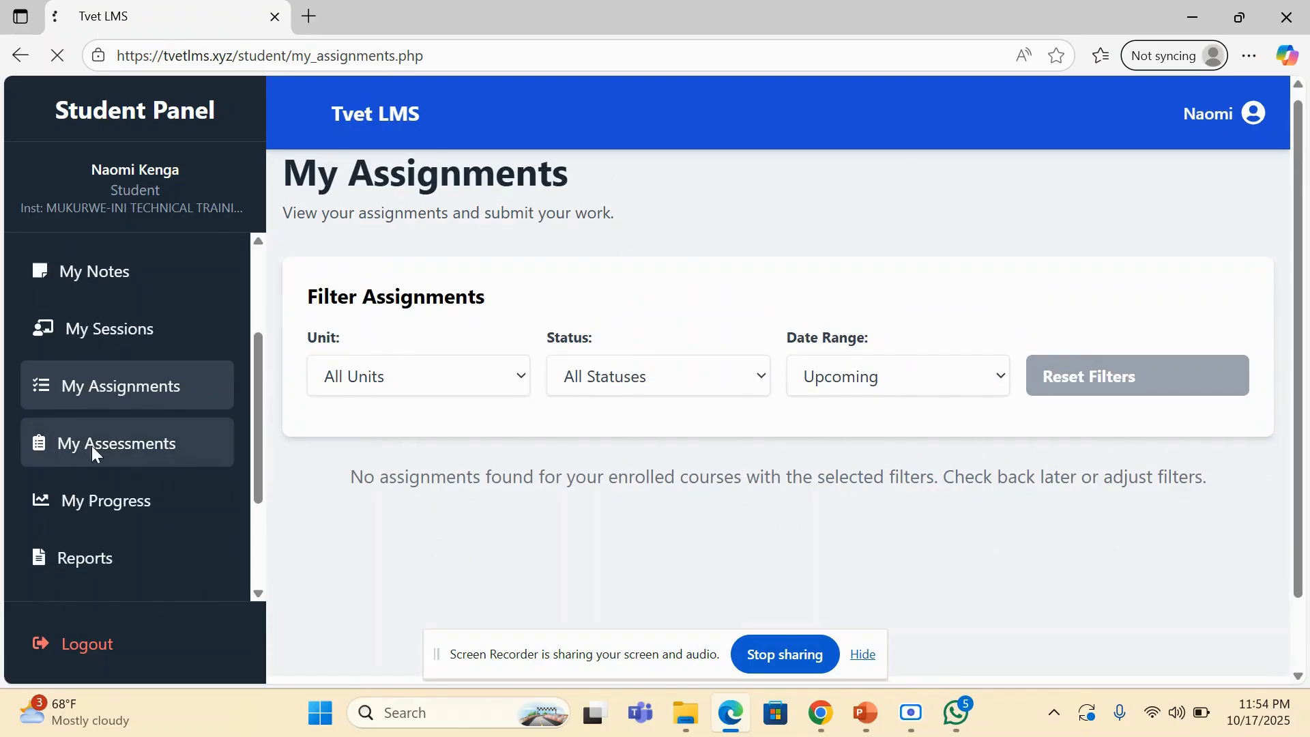
- Check the grade of the CAT 2 submission in Manage Operating Systems, view the teacher's feedback and close it
scroll(687, 402, "down", 5)
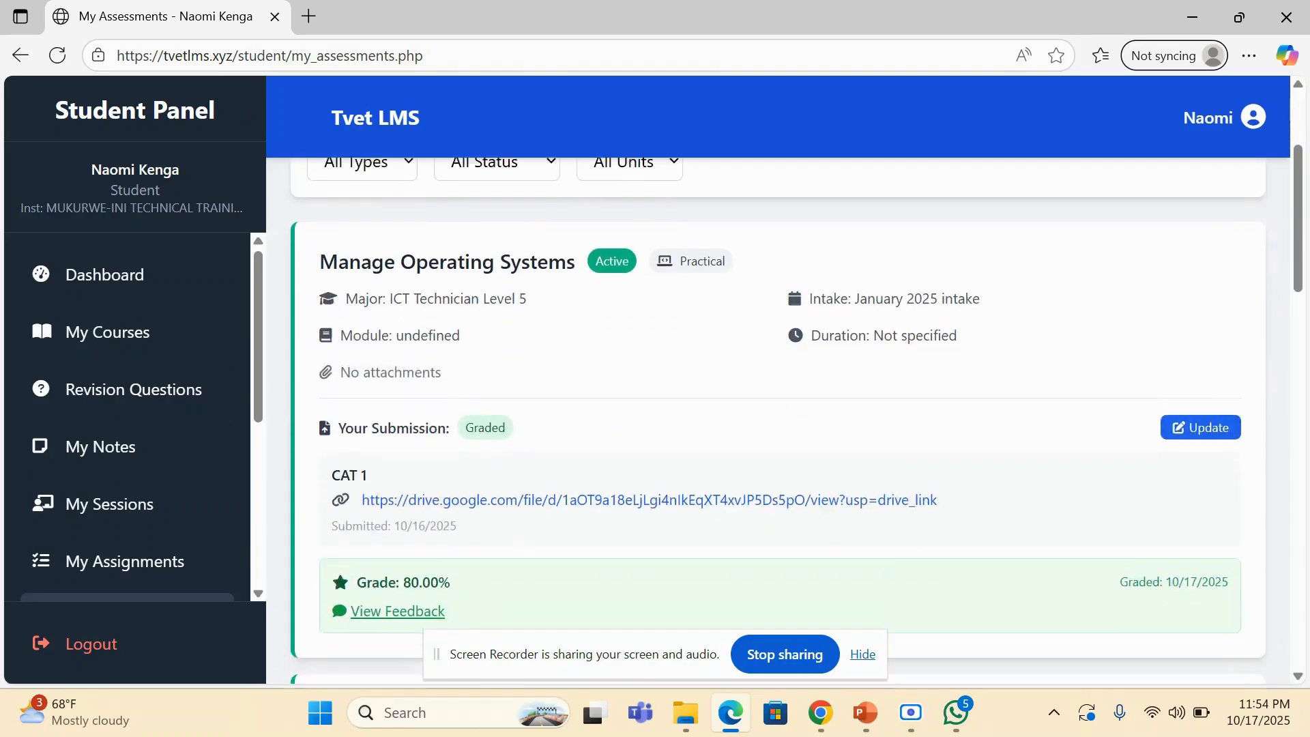
scroll(778, 420, "down", 1)
scroll(777, 421, "up", 1)
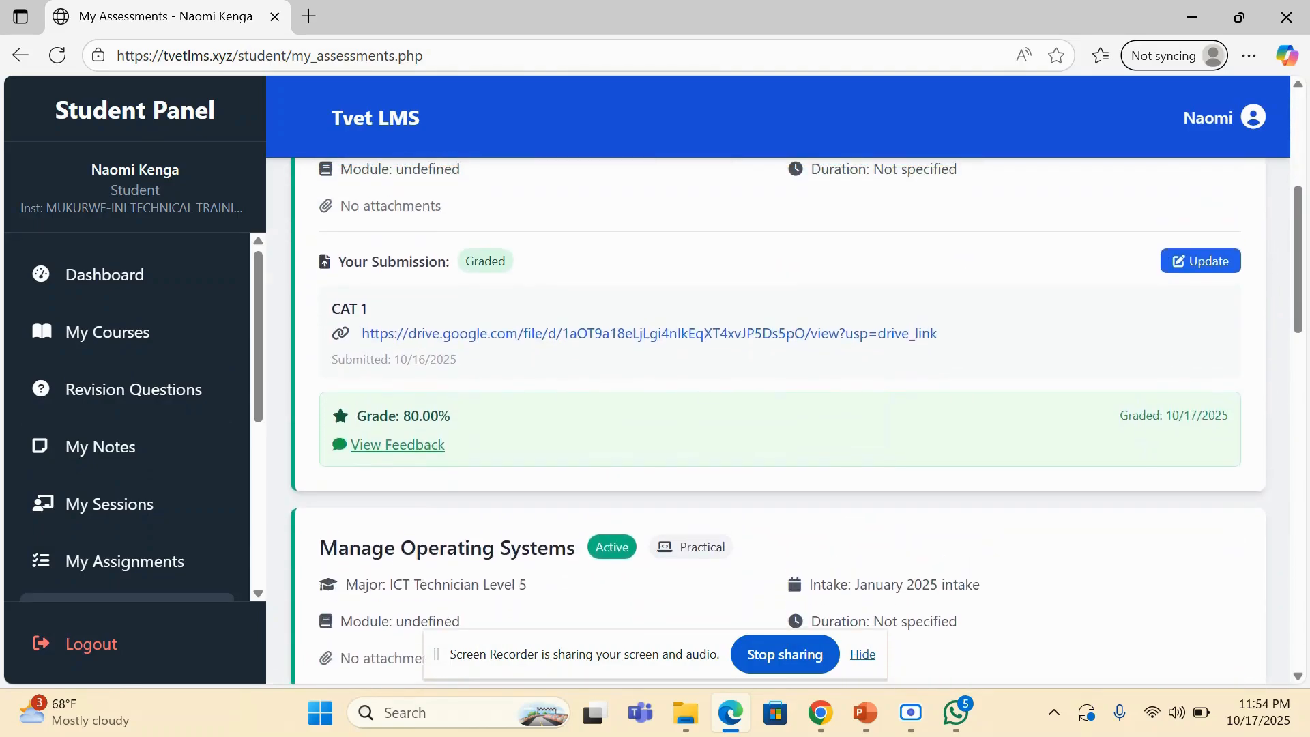
scroll(778, 421, "down", 4)
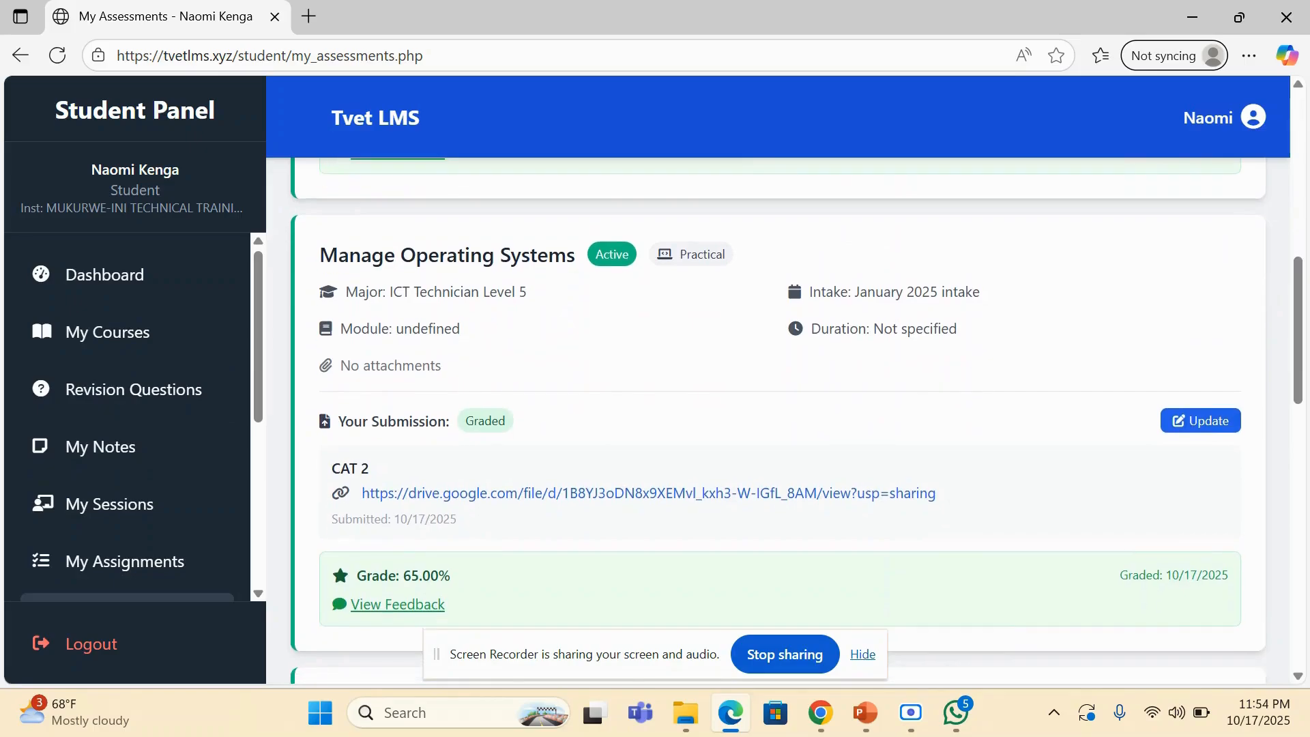
scroll(778, 421, "down", 2)
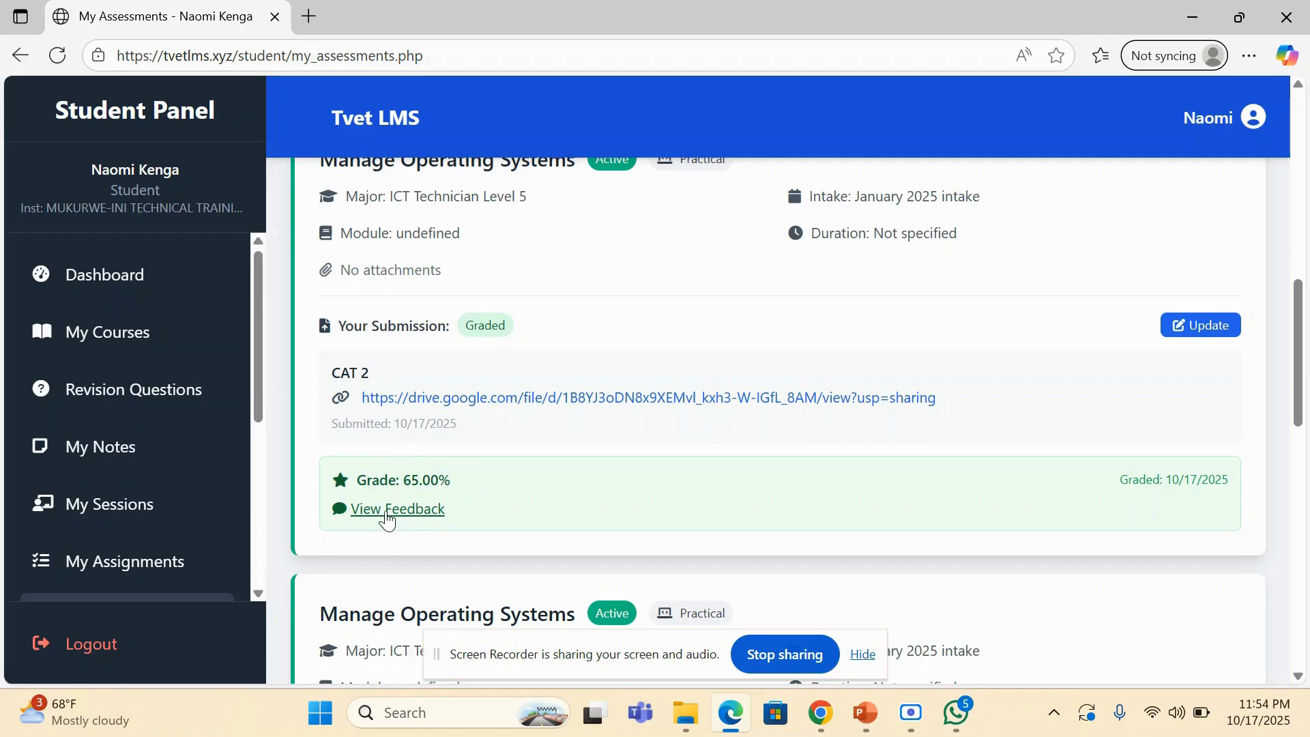
left_click(386, 513)
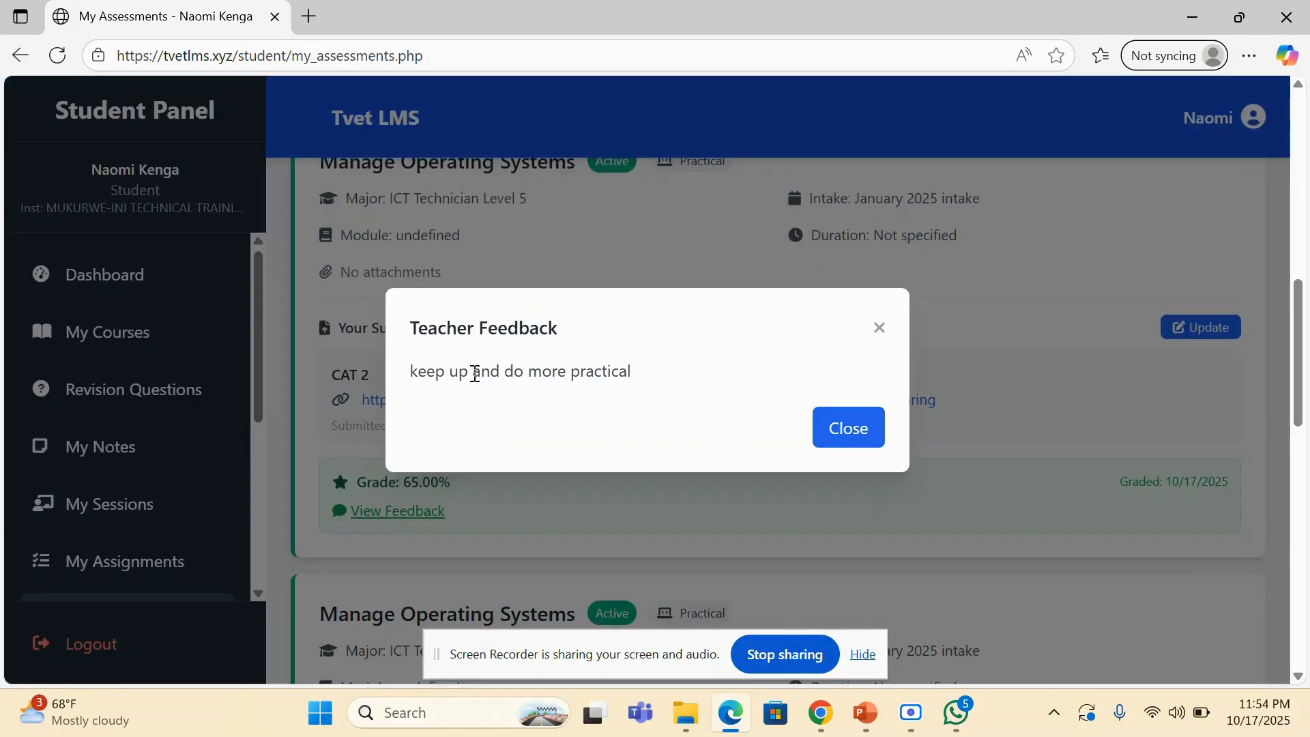
left_click(836, 439)
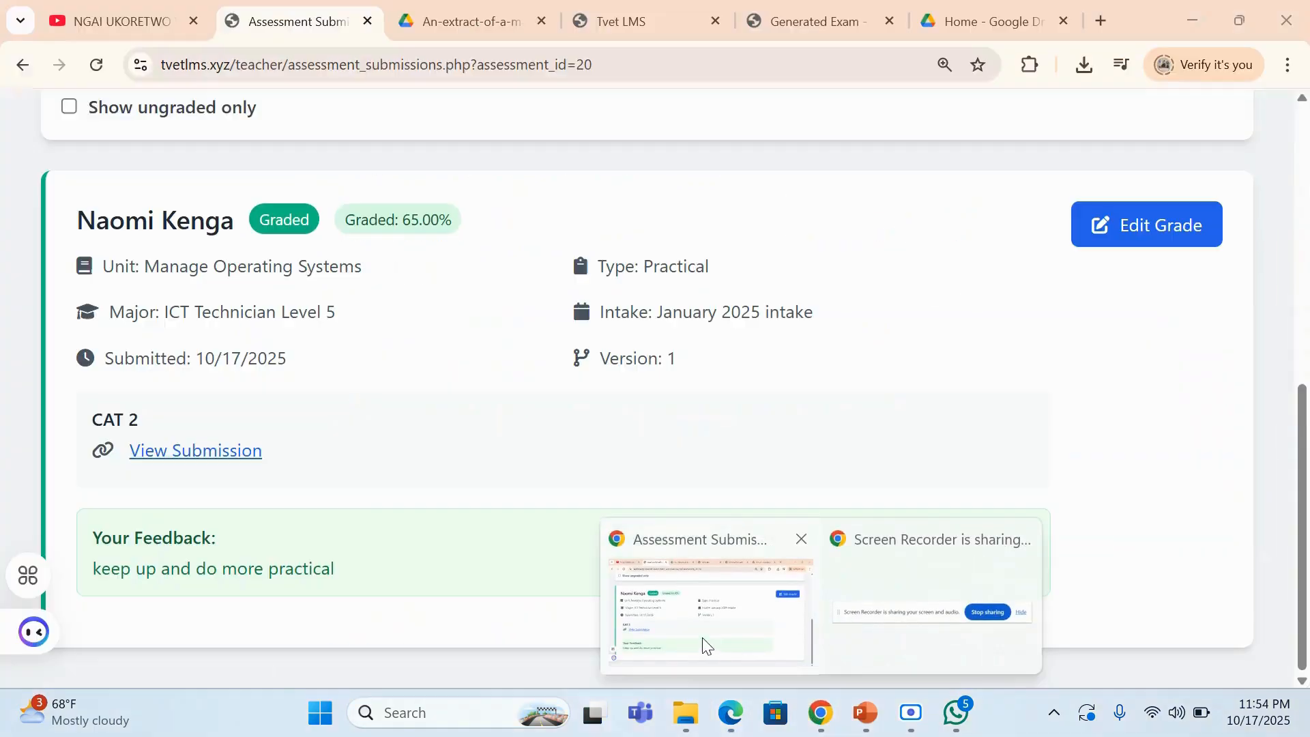
- Switch back to the teacher's side in Chrome, leave the submissions for Group Assessments, and open the Marksheet
left_click(703, 642)
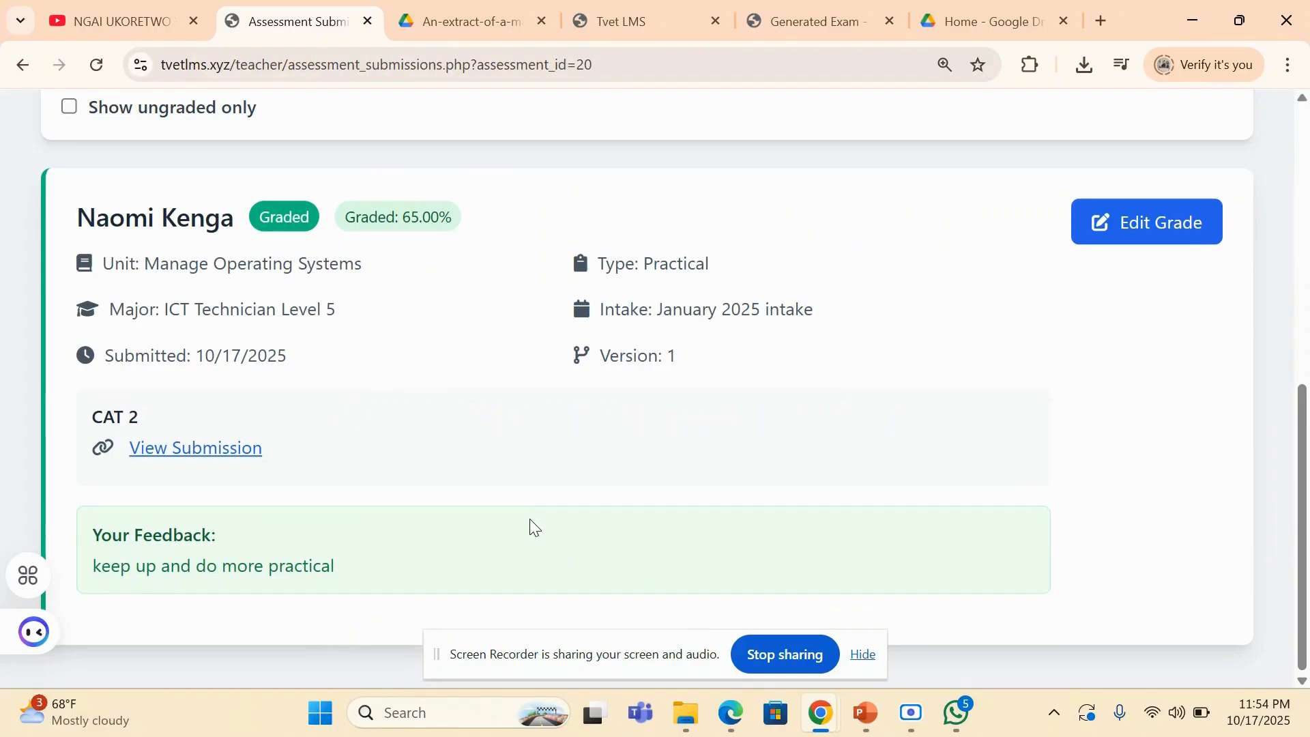
scroll(532, 526, "up", 9)
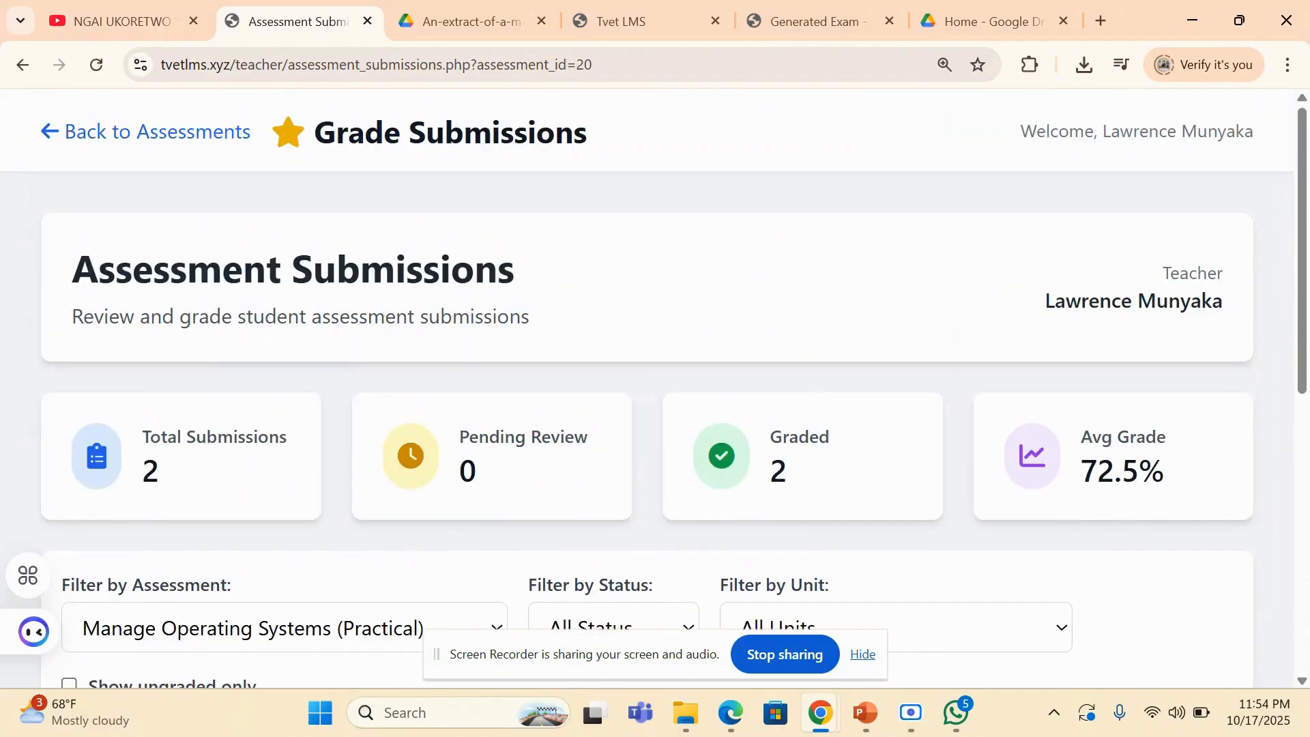
left_click(157, 132)
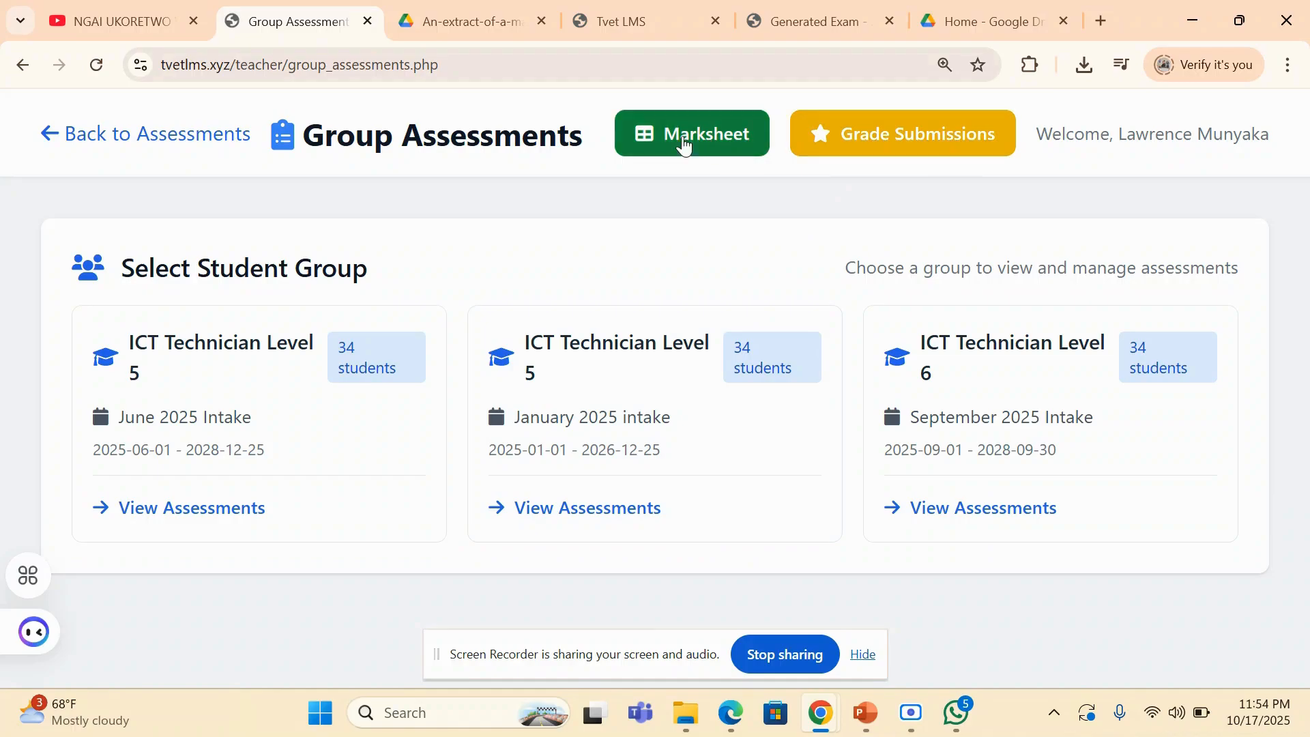
left_click(682, 136)
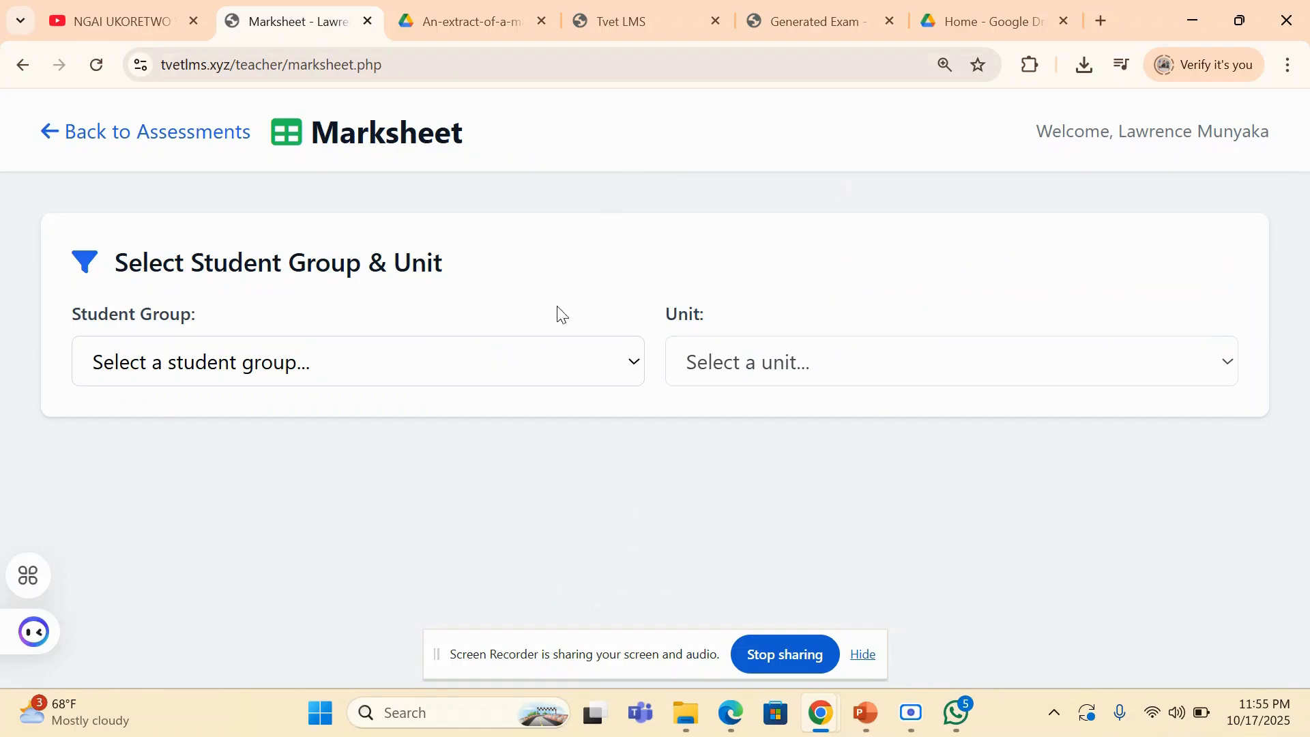
- Load the marksheet for the ICT Technician Level 5 - January 2025 intake group and the Manage Operating Systems unit
left_click(559, 376)
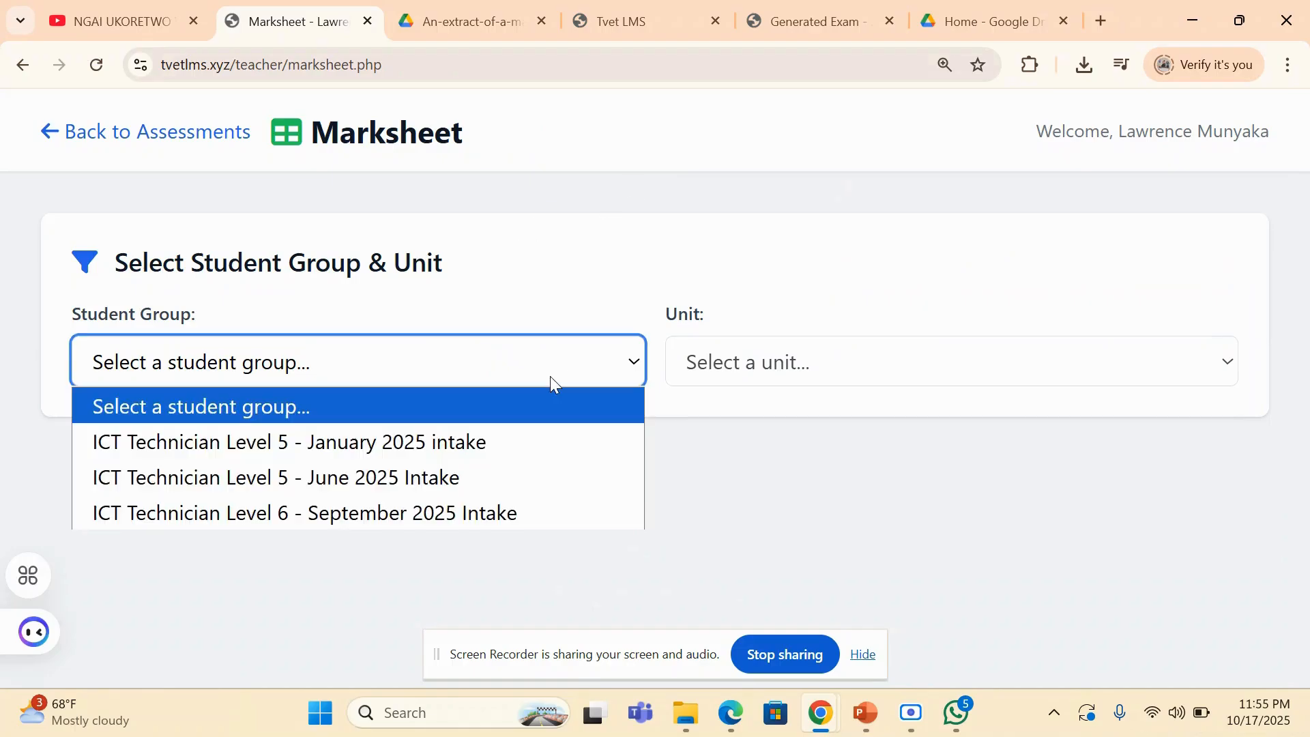
left_click(445, 438)
left_click(749, 362)
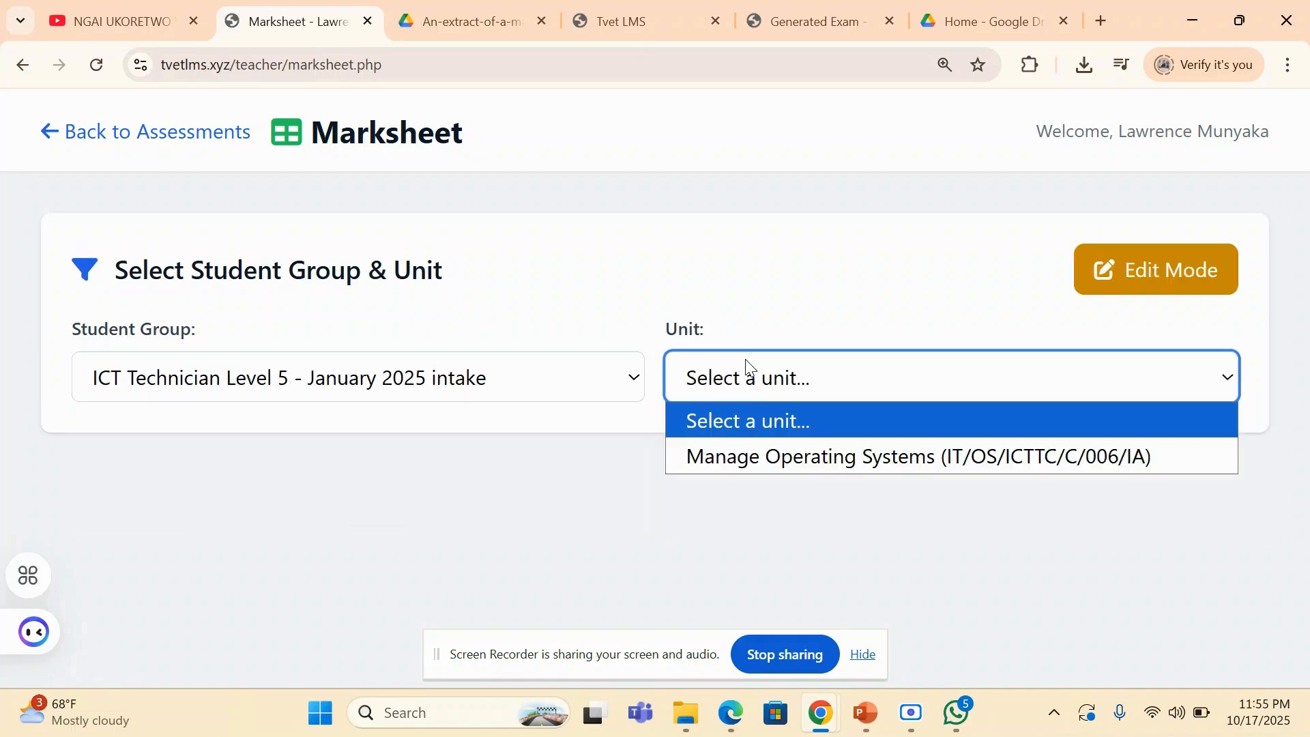
left_click(753, 454)
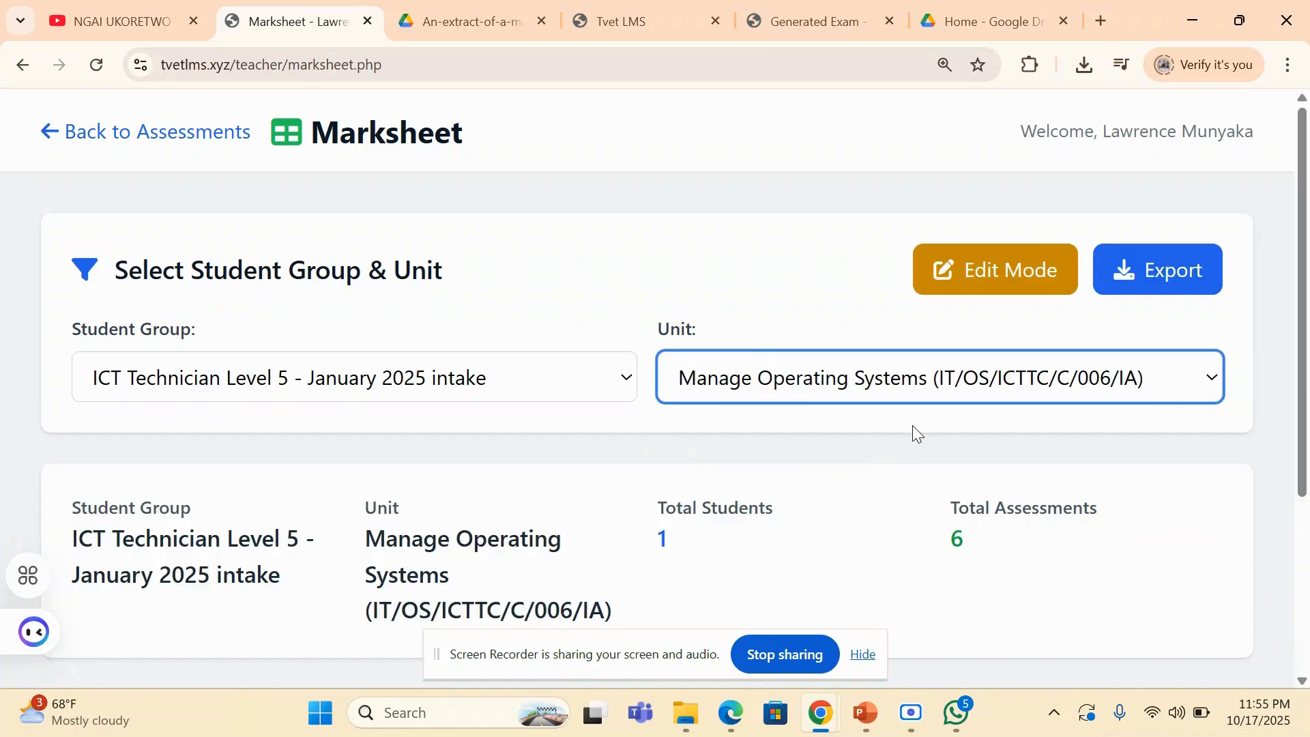
- Examine the student marksheet's written and practical marks, its averages, and the options for editing and exporting
scroll(918, 434, "down", 4)
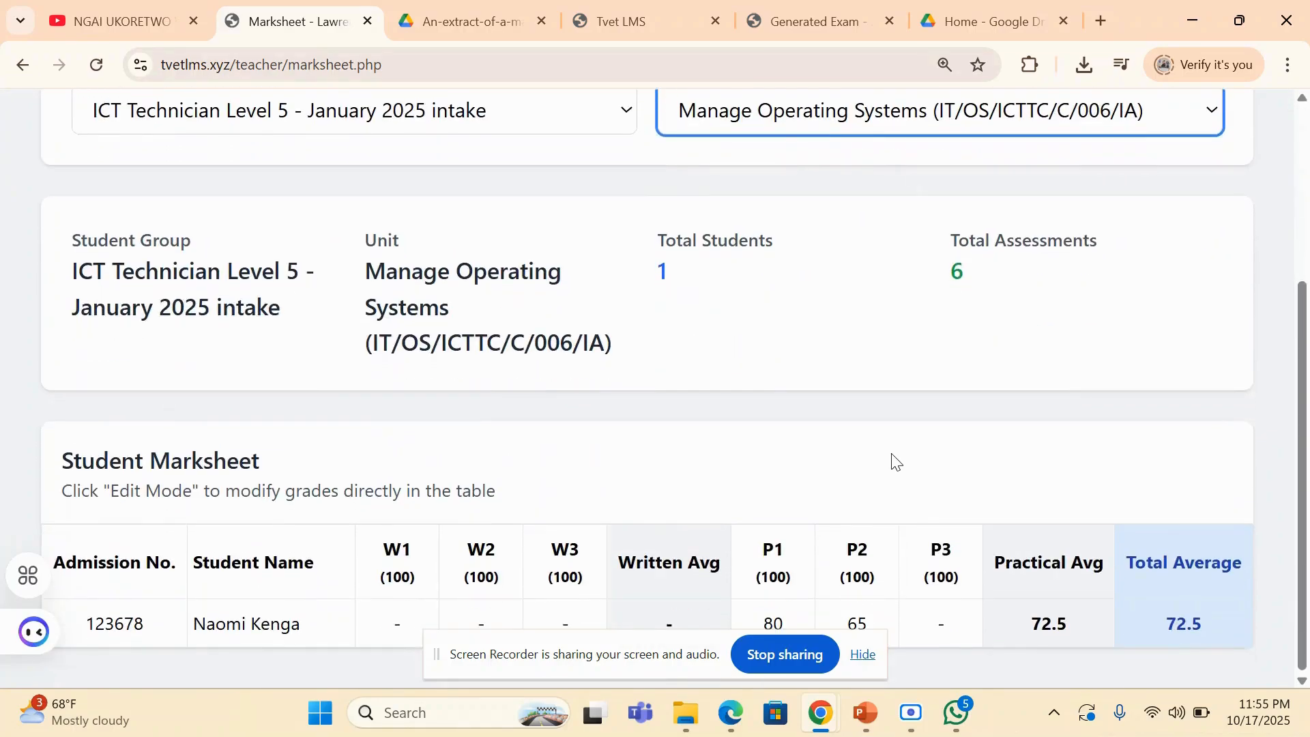
left_click_drag(518, 670, 826, 686)
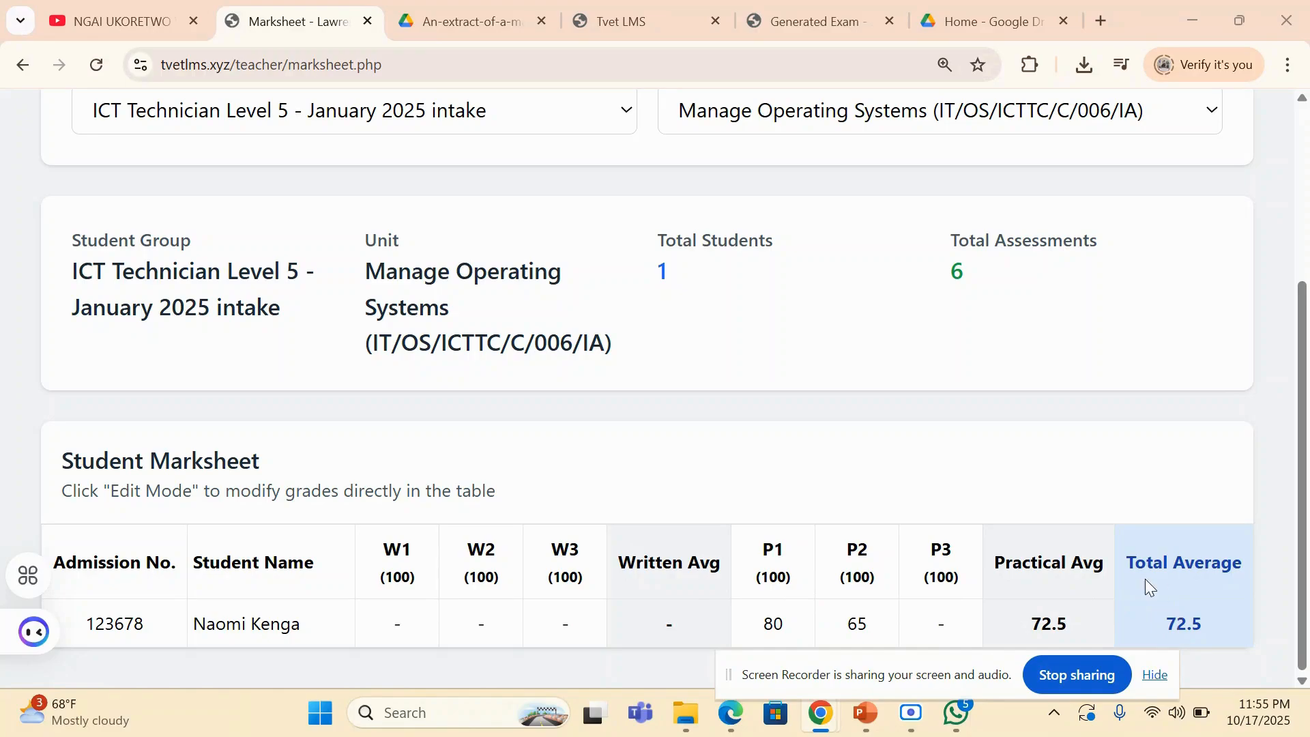
scroll(1104, 527, "up", 2)
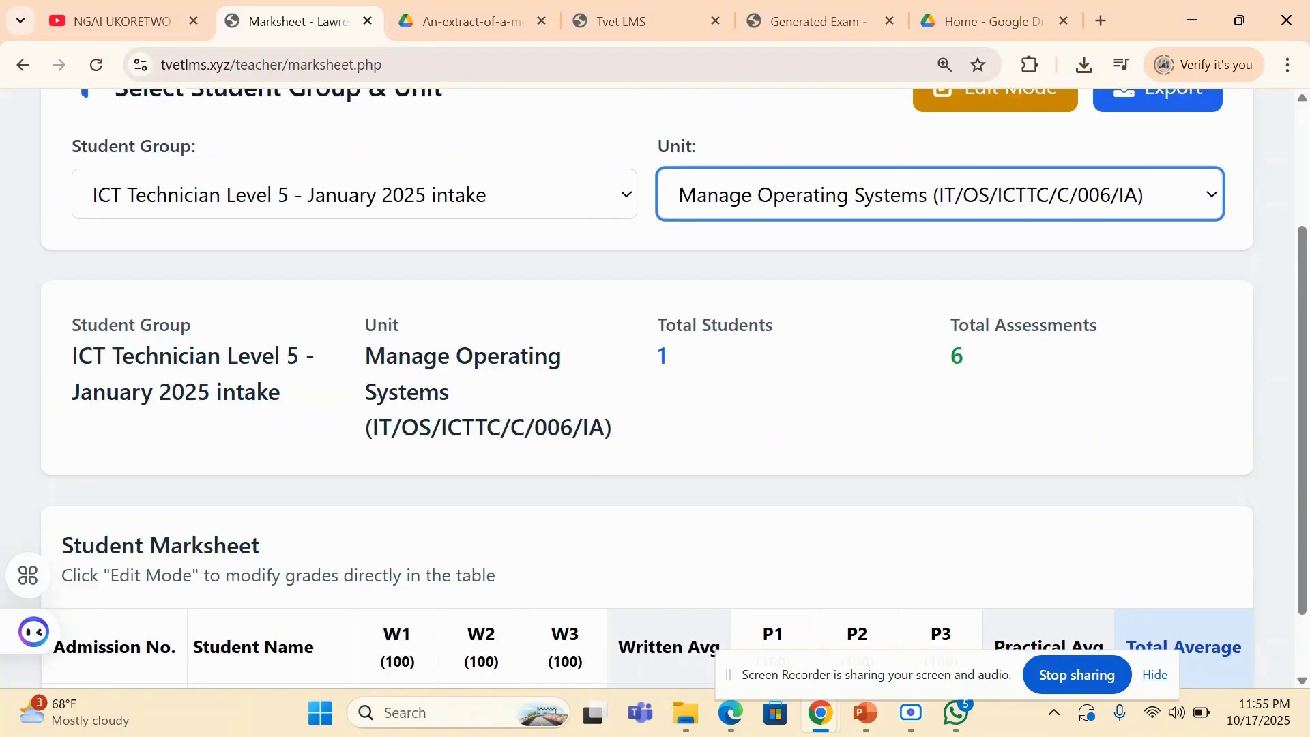
scroll(1175, 278, "up", 1)
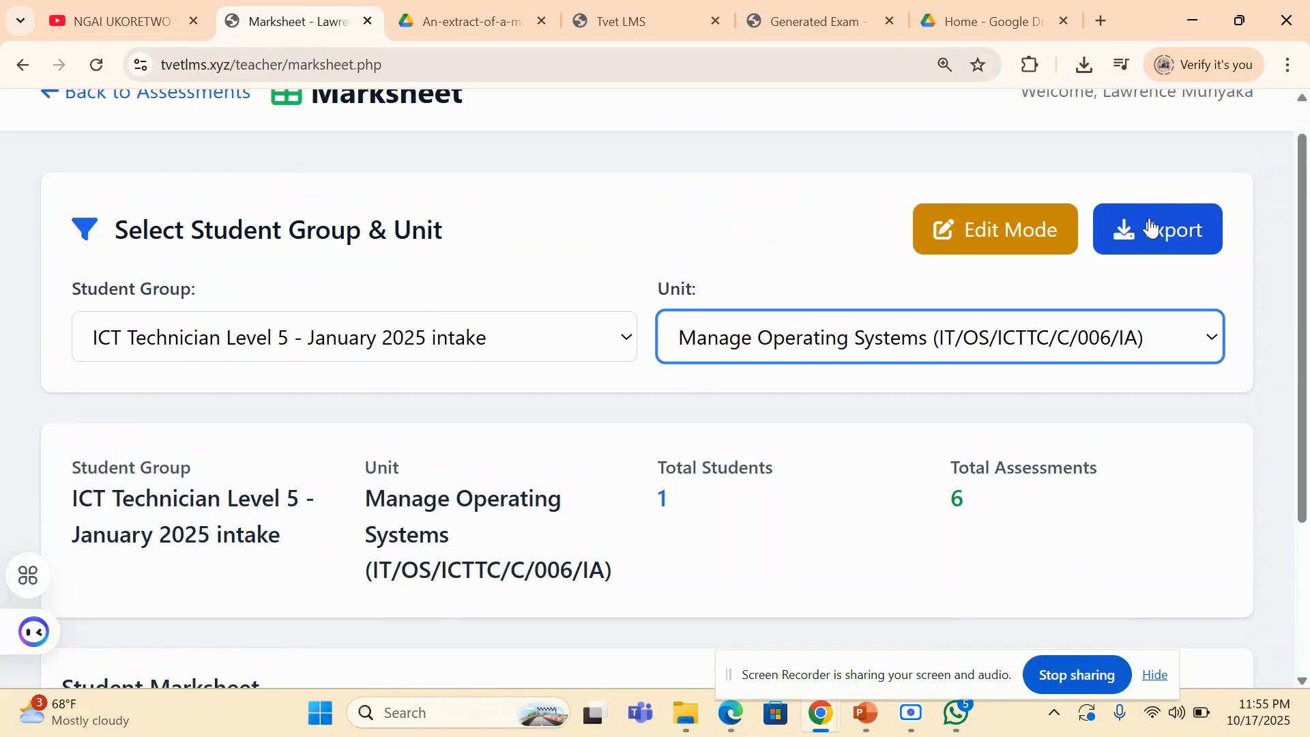
left_click_drag(1303, 230, 1280, 194)
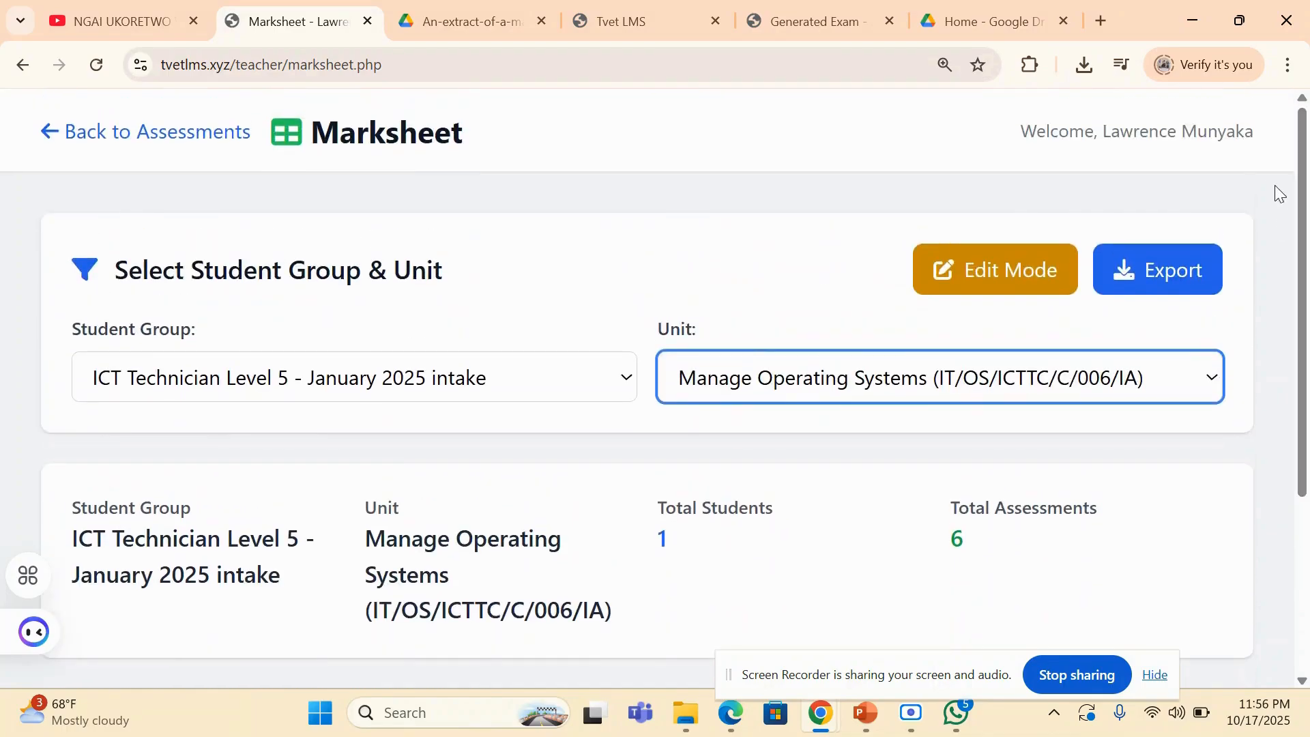
left_click(1292, 196)
left_click_drag(1304, 198, 1305, 234)
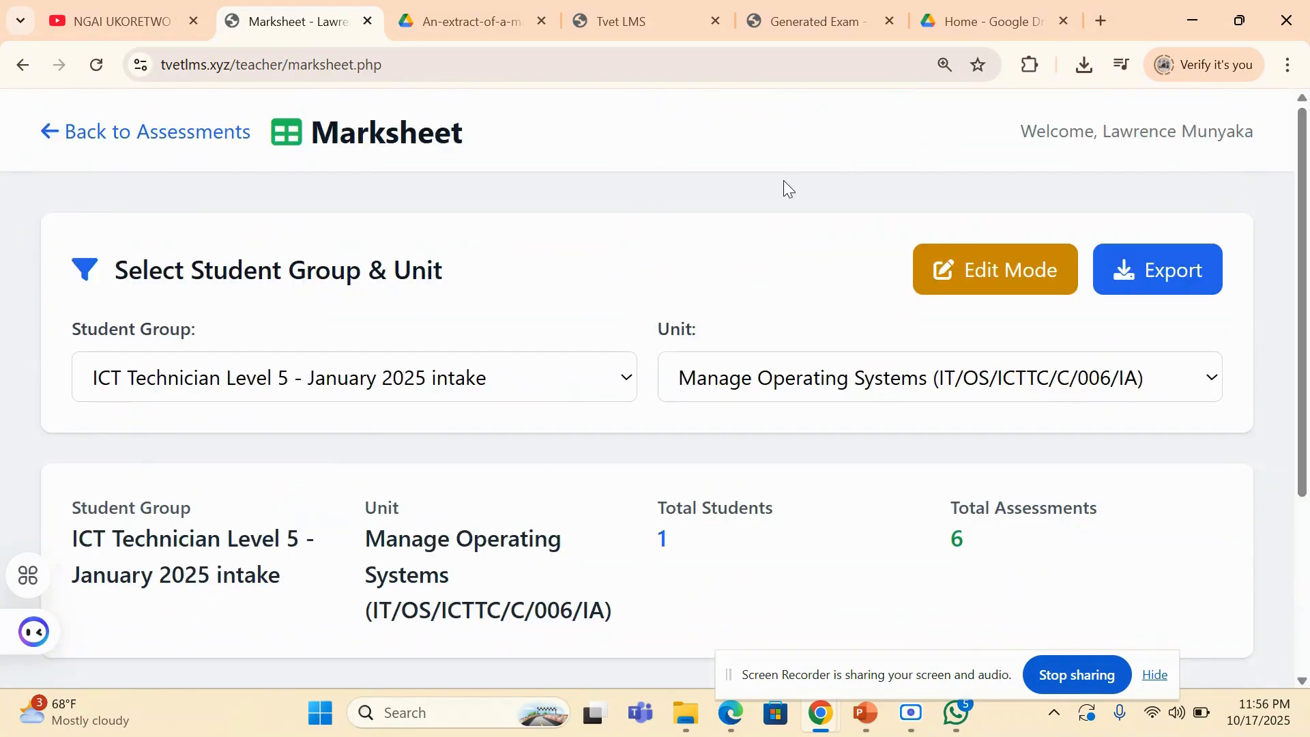
- Go back from the marksheet through the assessments pages to the teacher dashboard's Trainer's File (Documents) section
left_click(185, 136)
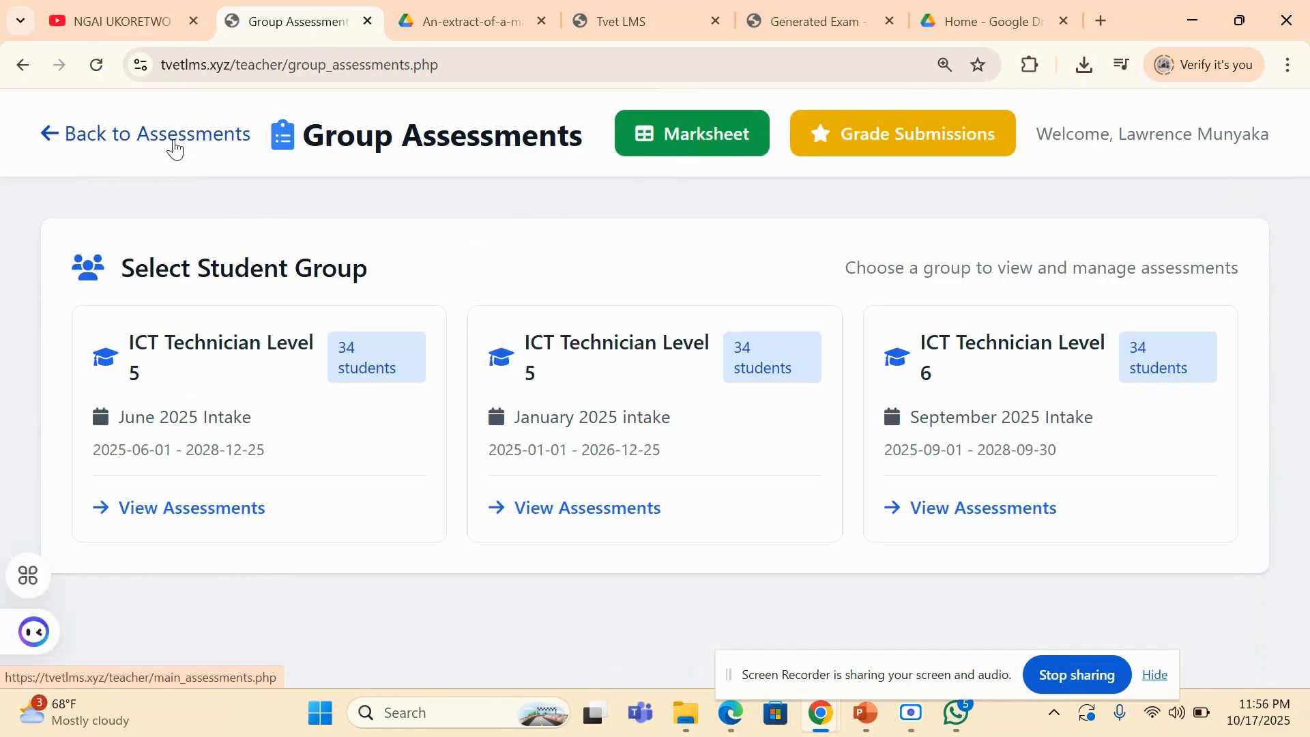
left_click(175, 148)
left_click(177, 147)
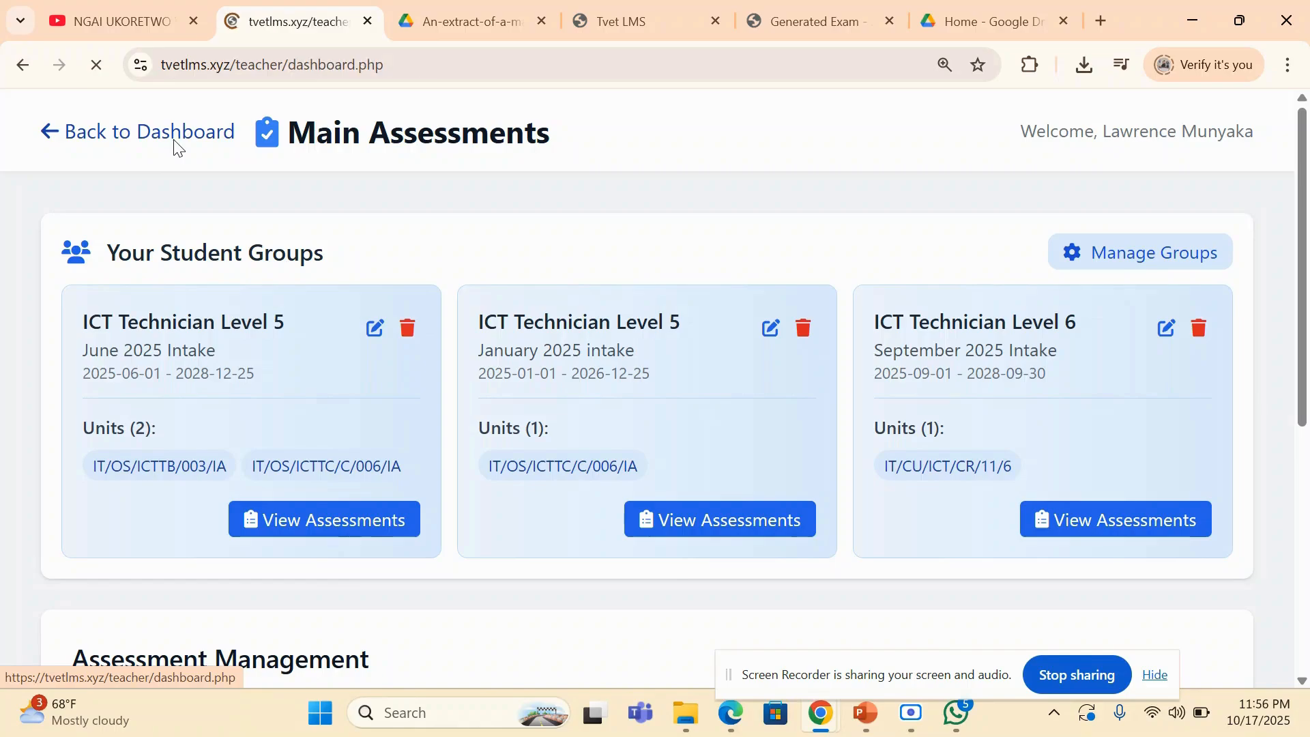
scroll(727, 314, "down", 3)
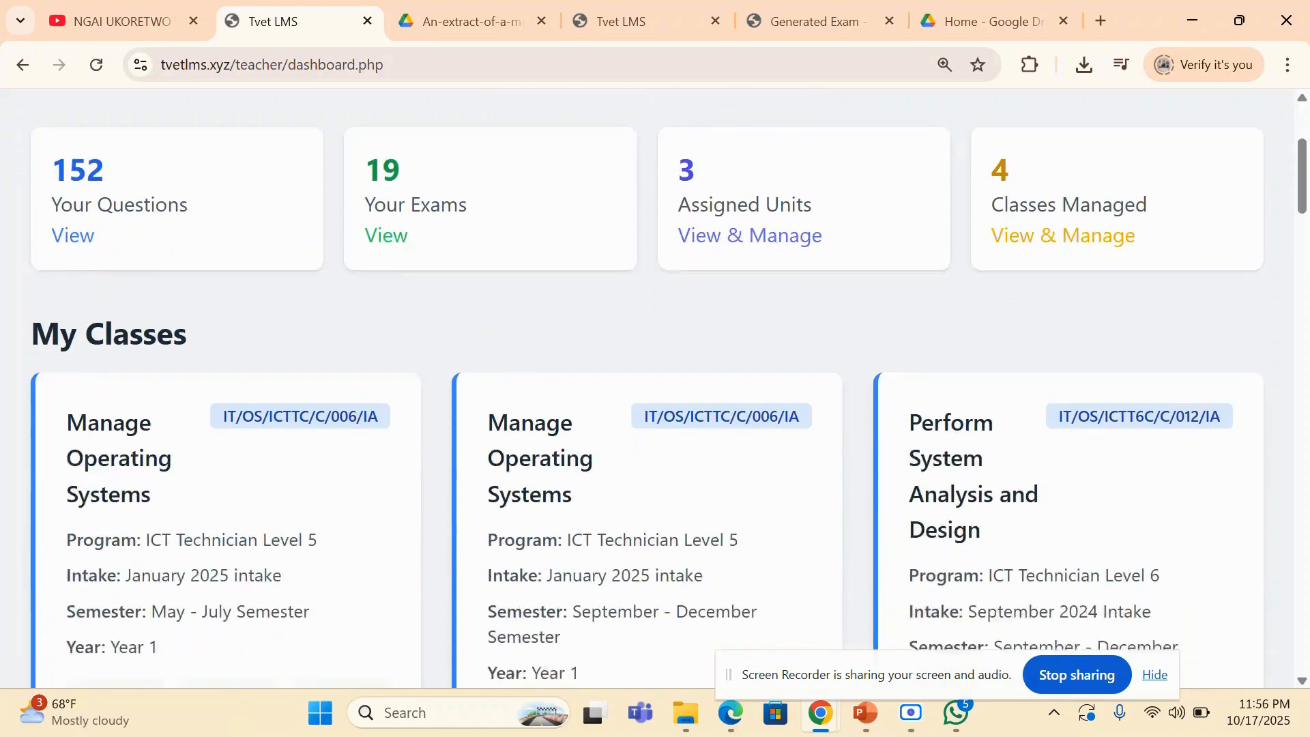
scroll(655, 389, "down", 15)
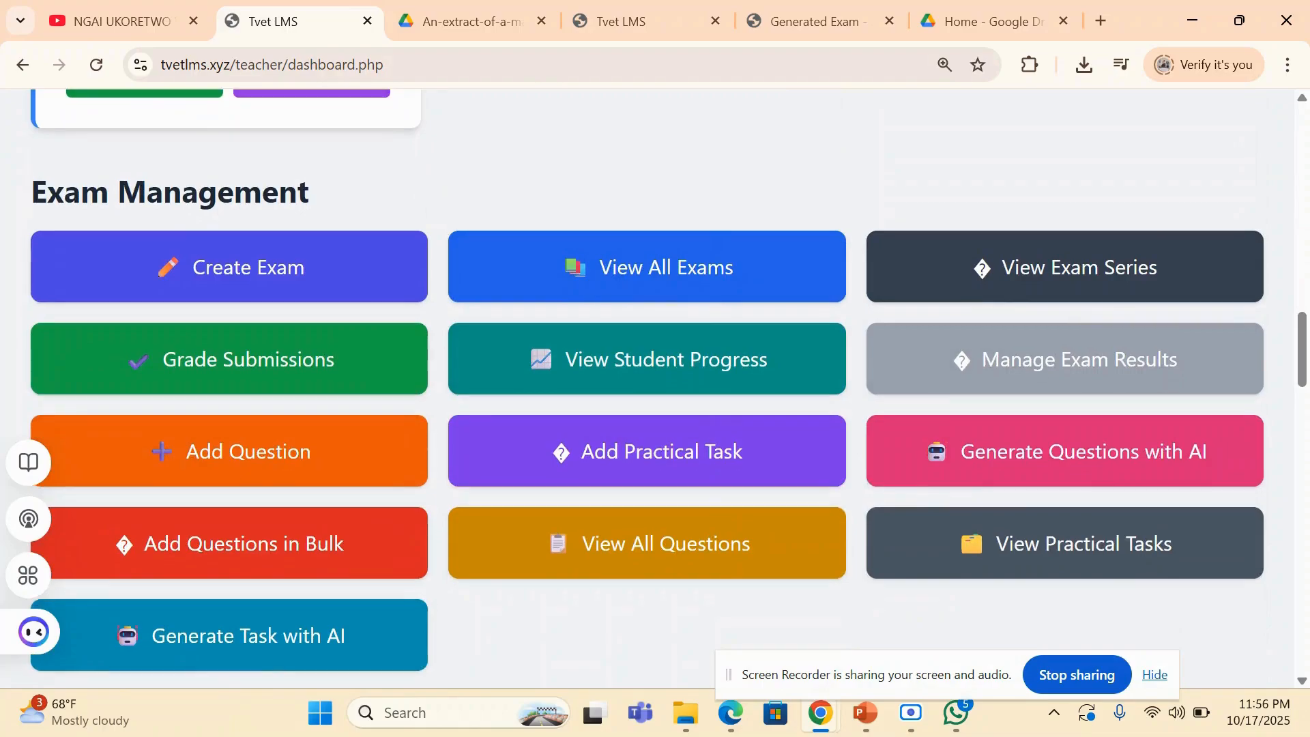
scroll(647, 311, "down", 8)
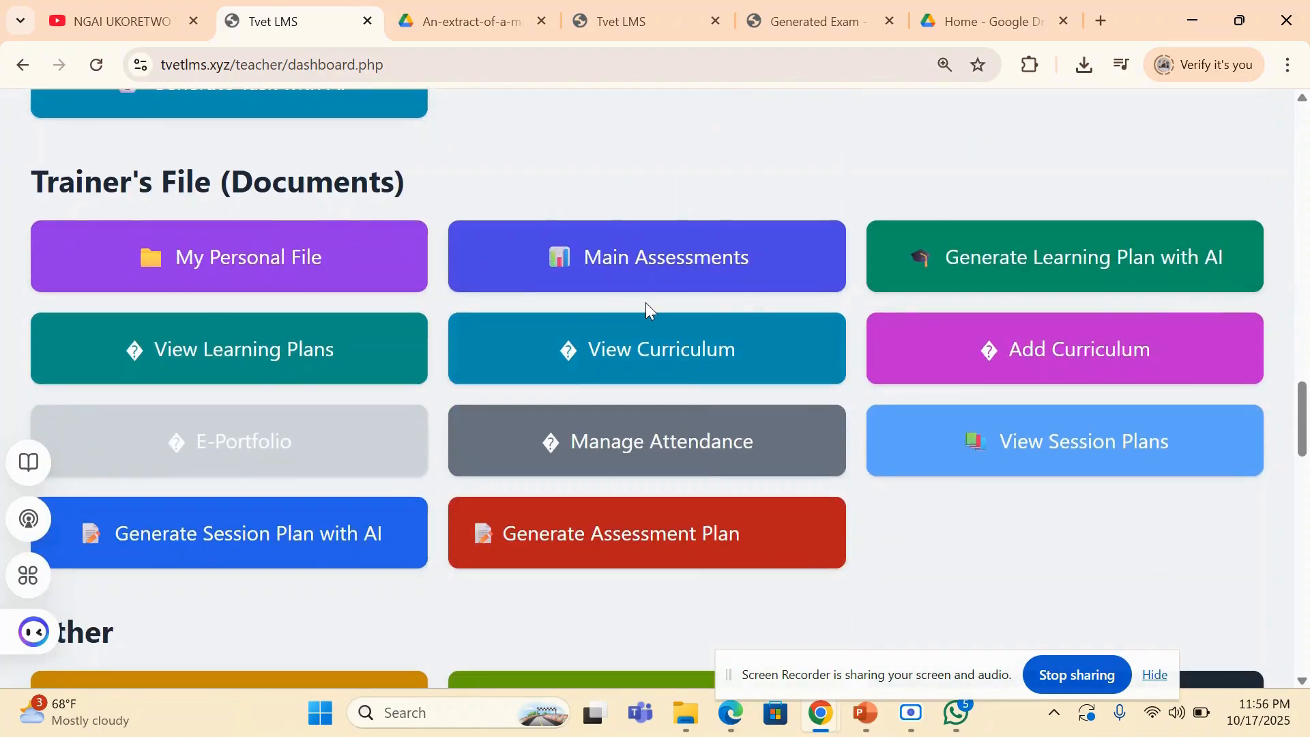
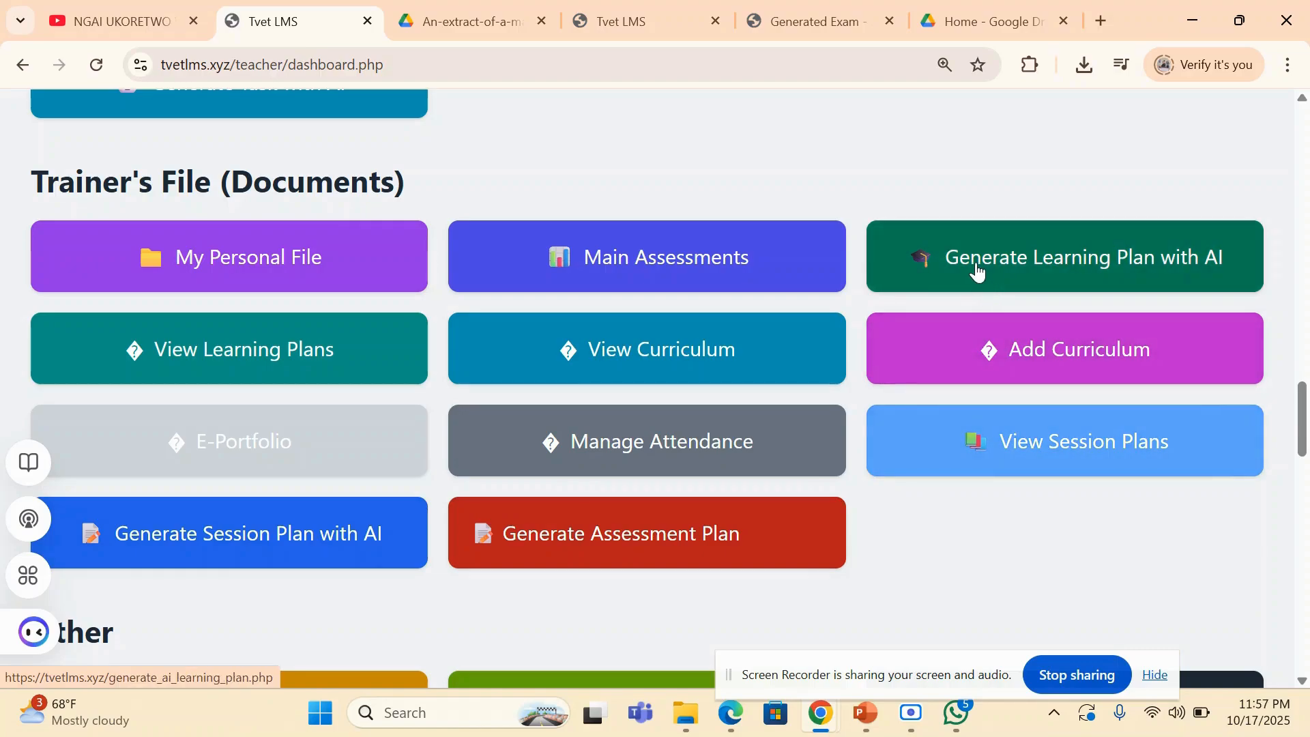
- Open the AI learning plan generator and select the Computer Studies/ICT department, Level 6, and the ICT Technician Level 6 major
left_click(1048, 266)
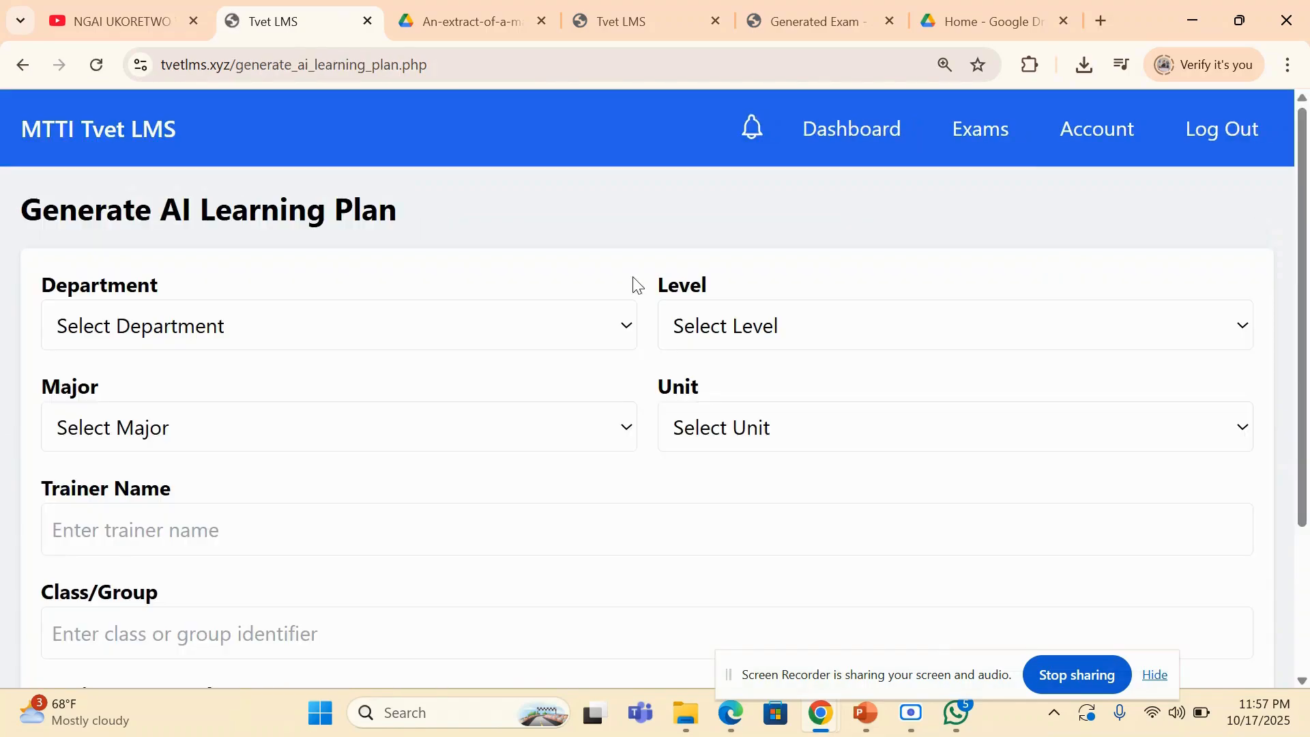
left_click(561, 328)
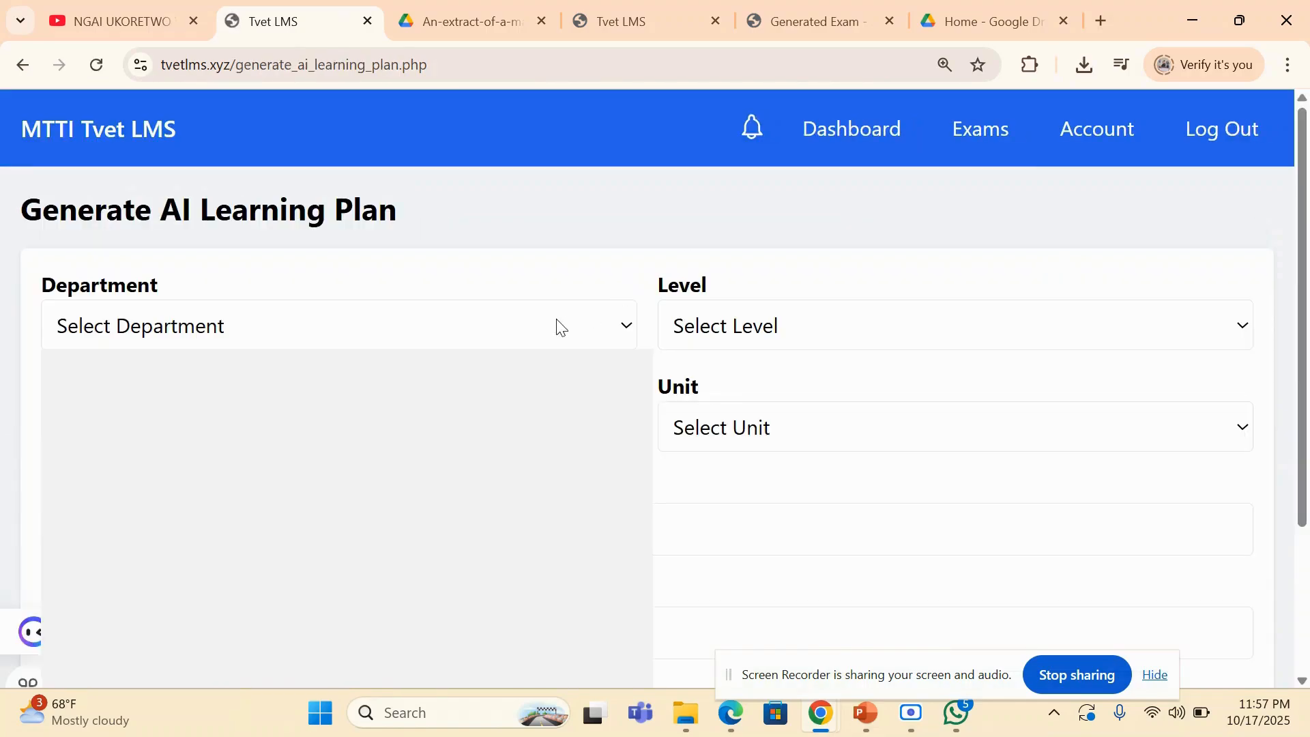
left_click(285, 585)
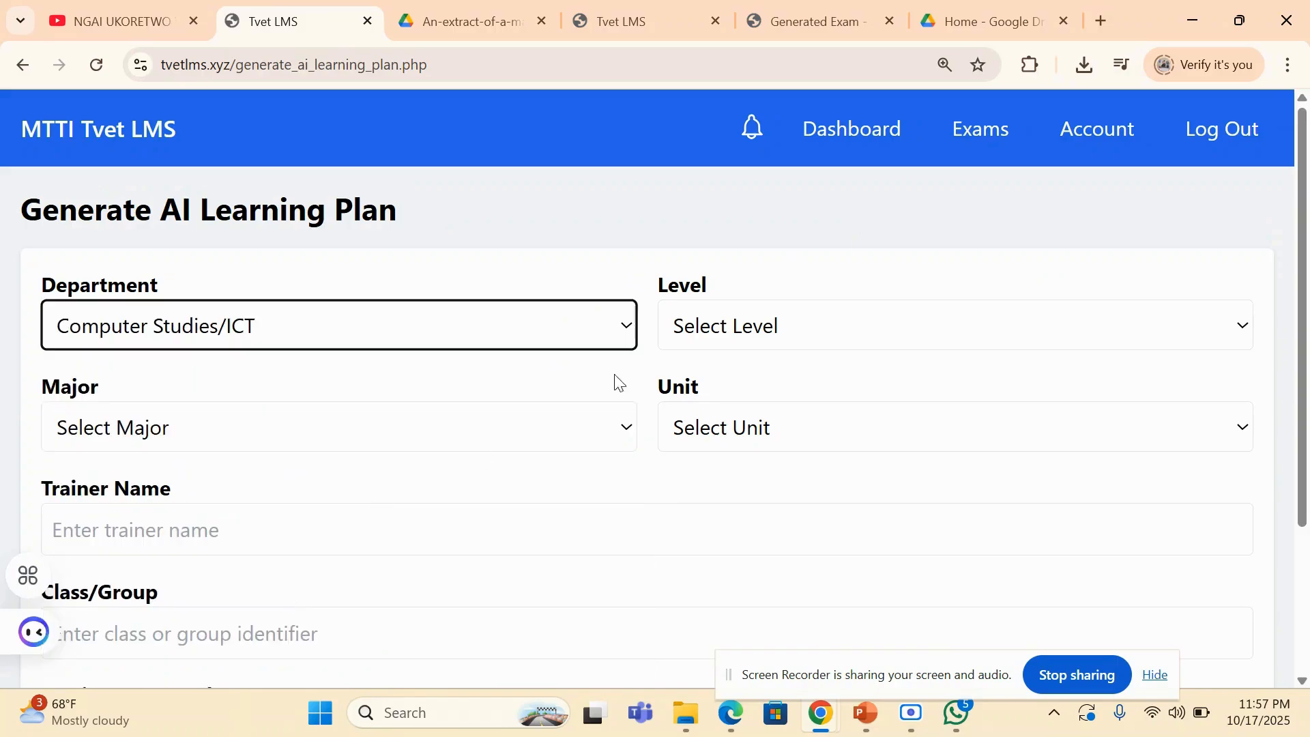
left_click(749, 304)
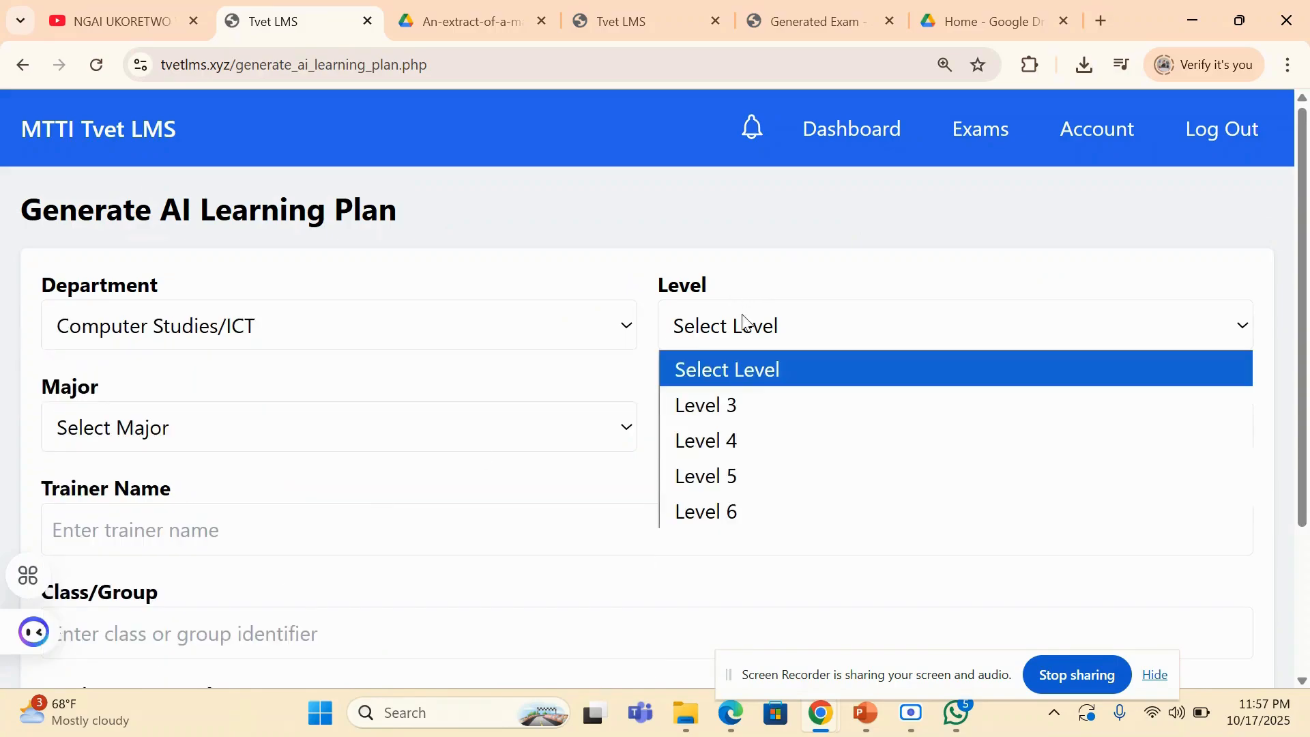
left_click(702, 512)
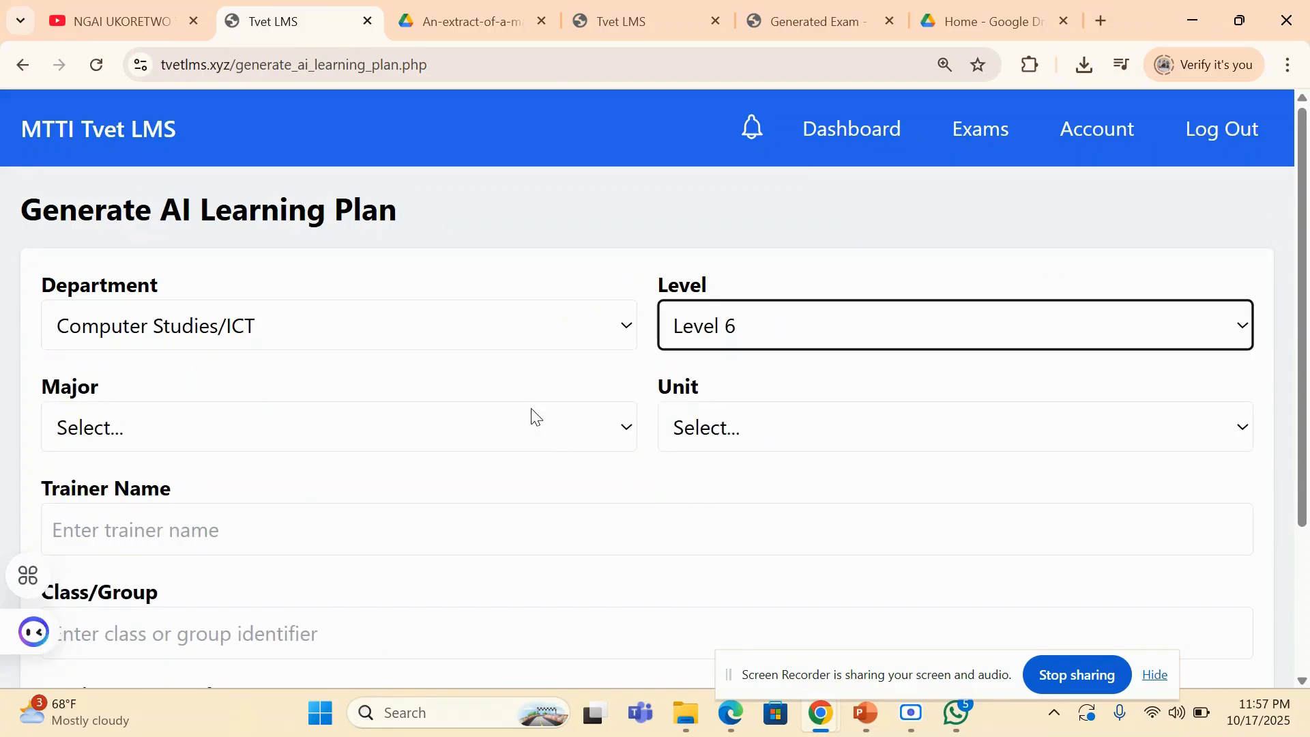
left_click(509, 440)
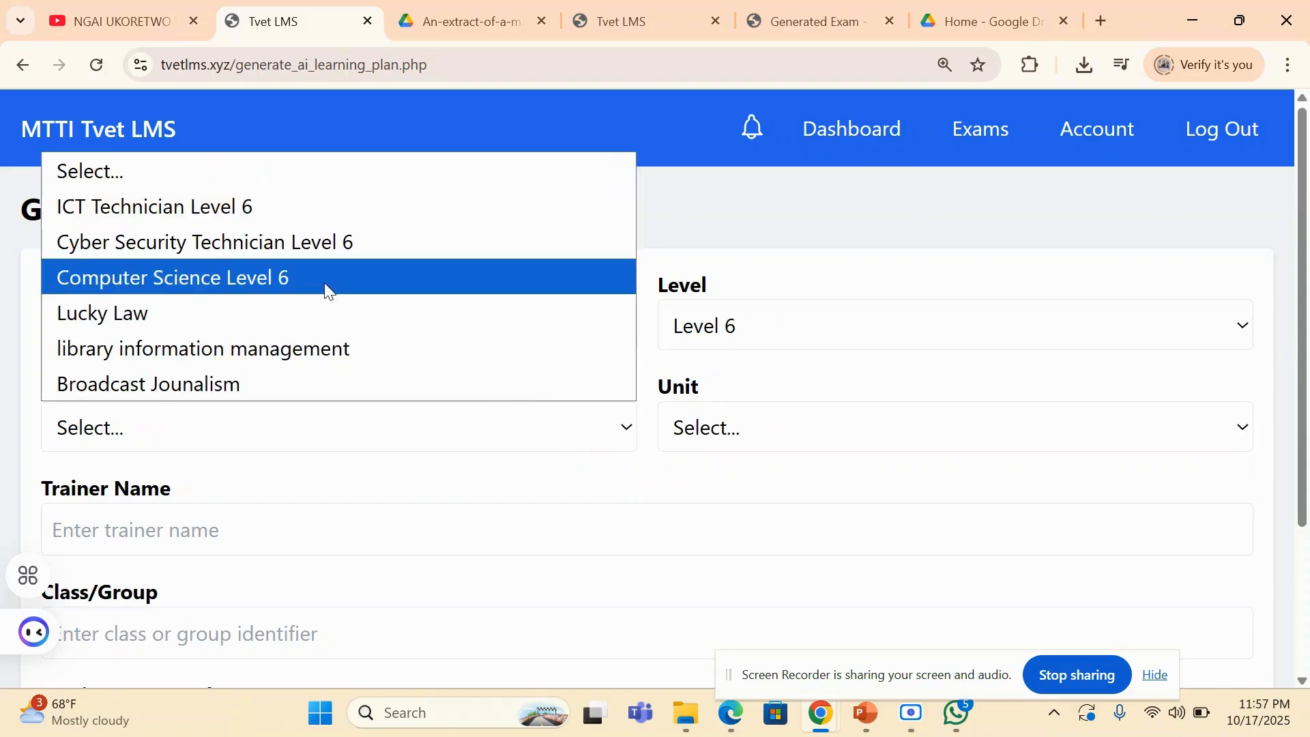
left_click(299, 217)
- Choose Mobile application Development as the unit for the learning plan
left_click(758, 440)
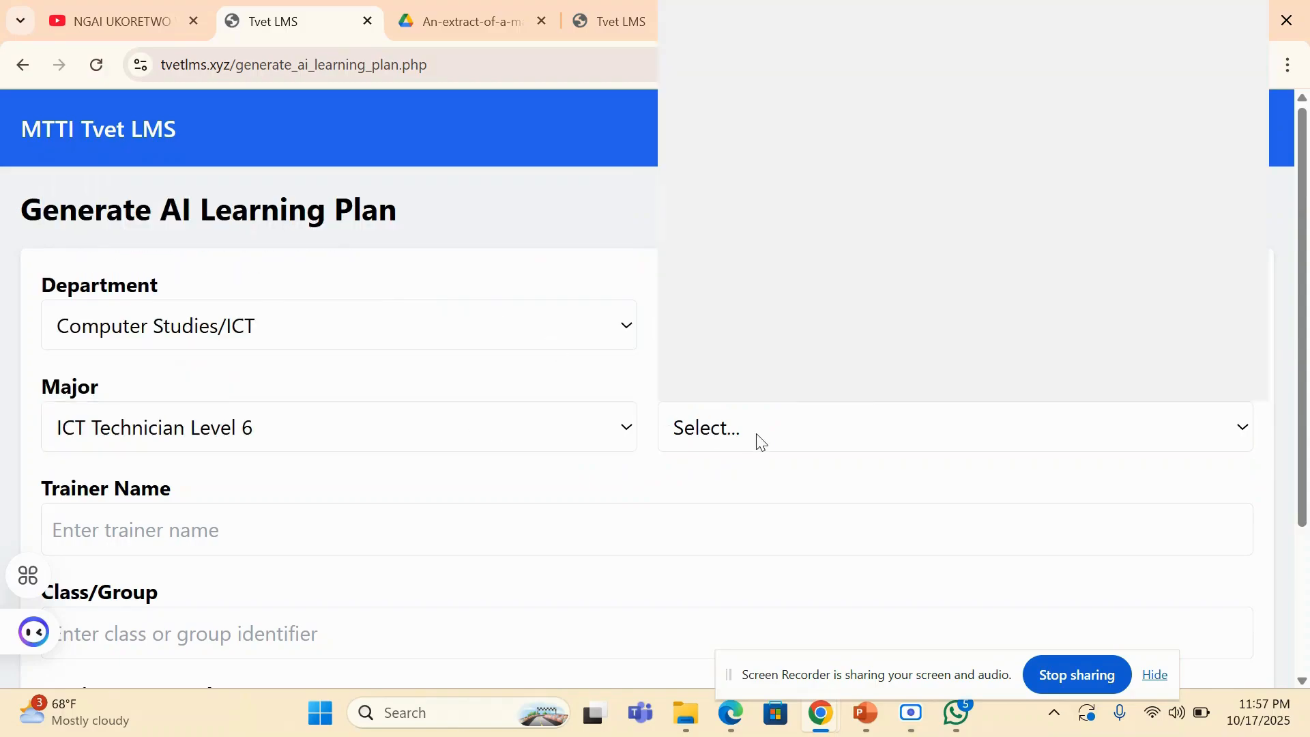
scroll(803, 319, "down", 1)
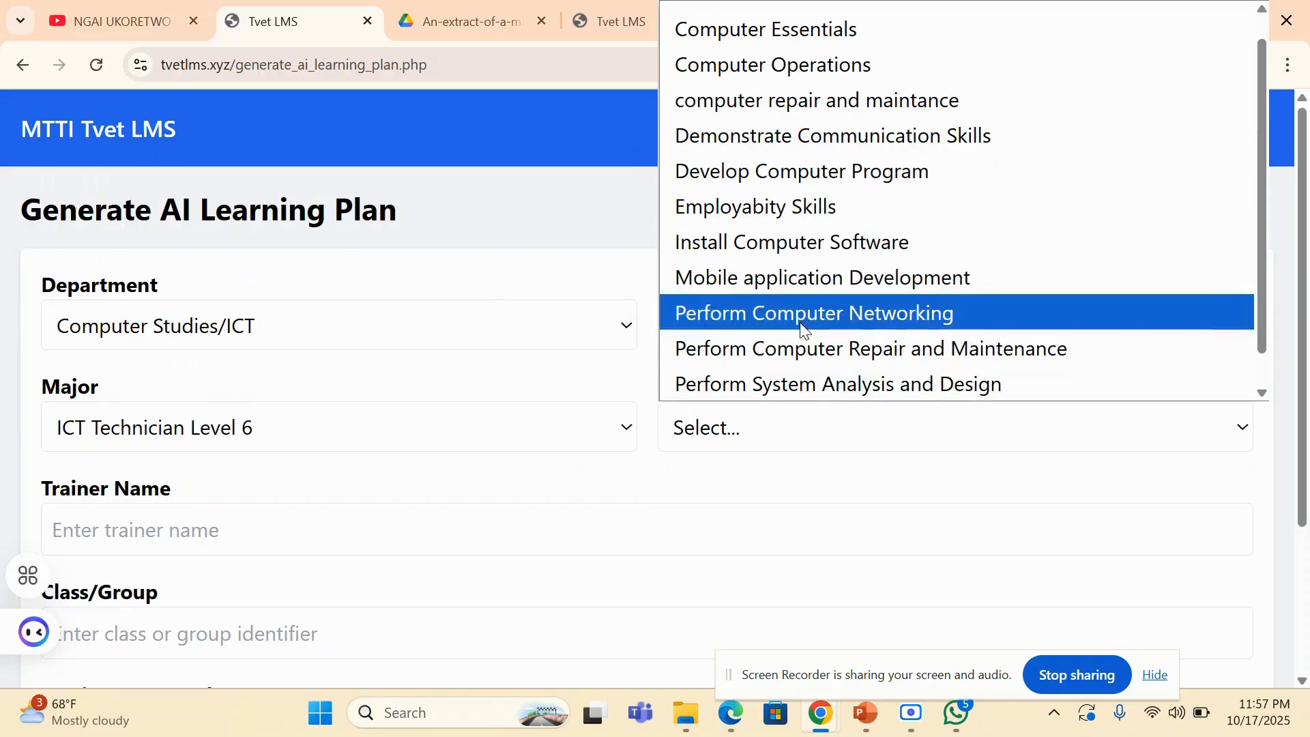
key("Down")
key("Down")
key("Down")
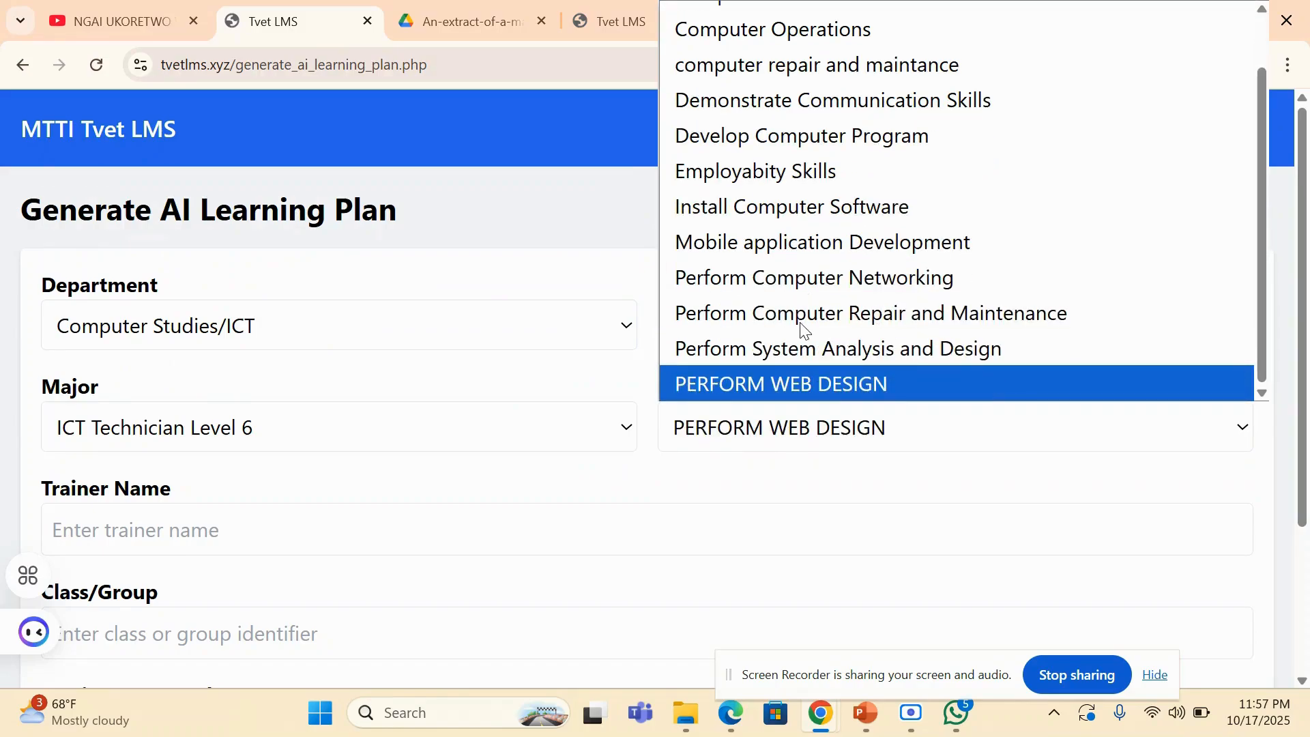
left_click(791, 244)
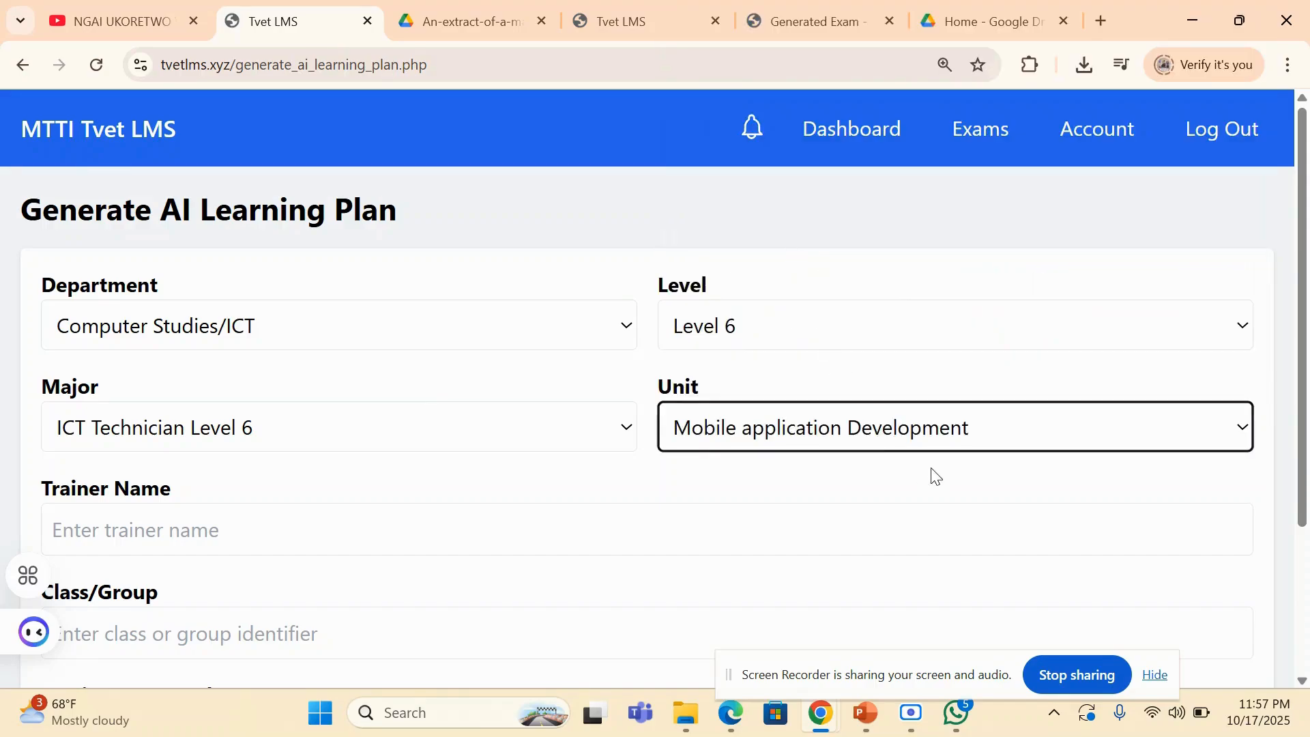
- Enter the trainer's name, set the class/group to 239, and select 4 sessions per week for the learning plan
scroll(985, 492, "down", 3)
key("Tab")
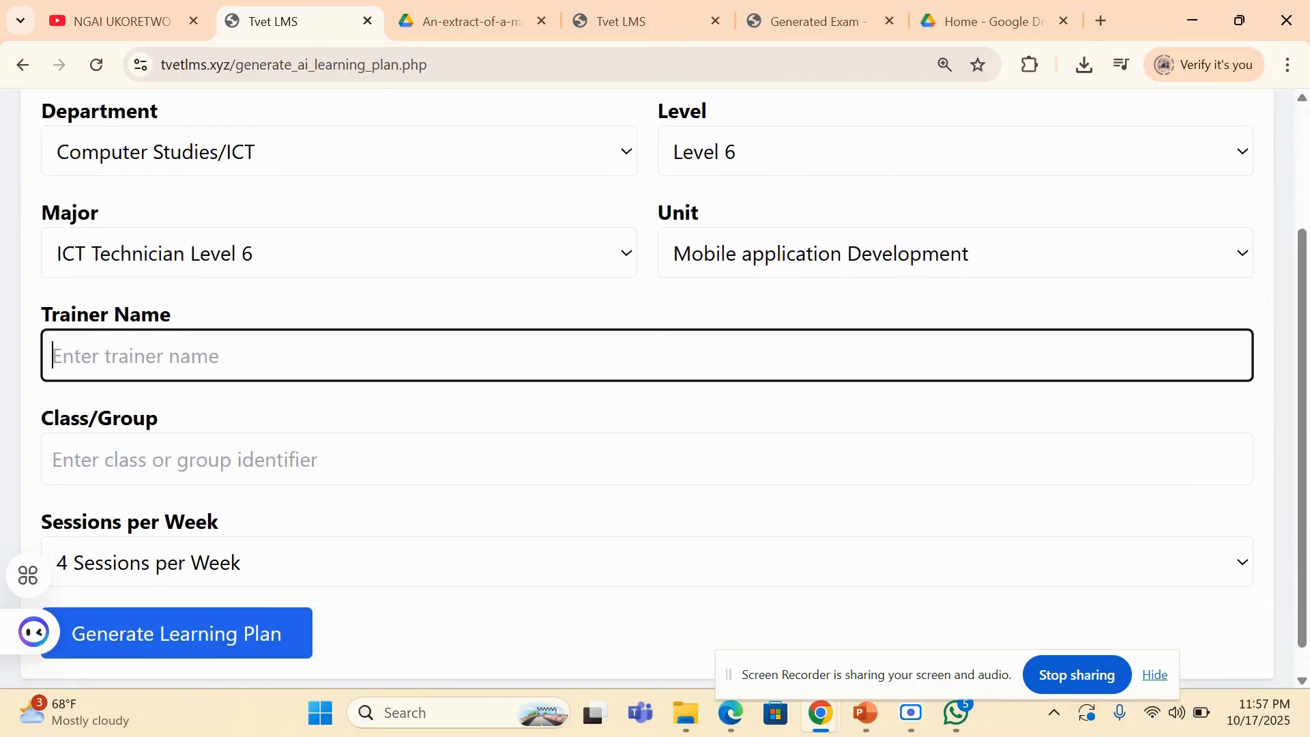
type("g")
key("BackSpace")
type("Joel")
key("Down")
key("Tab")
type("2")
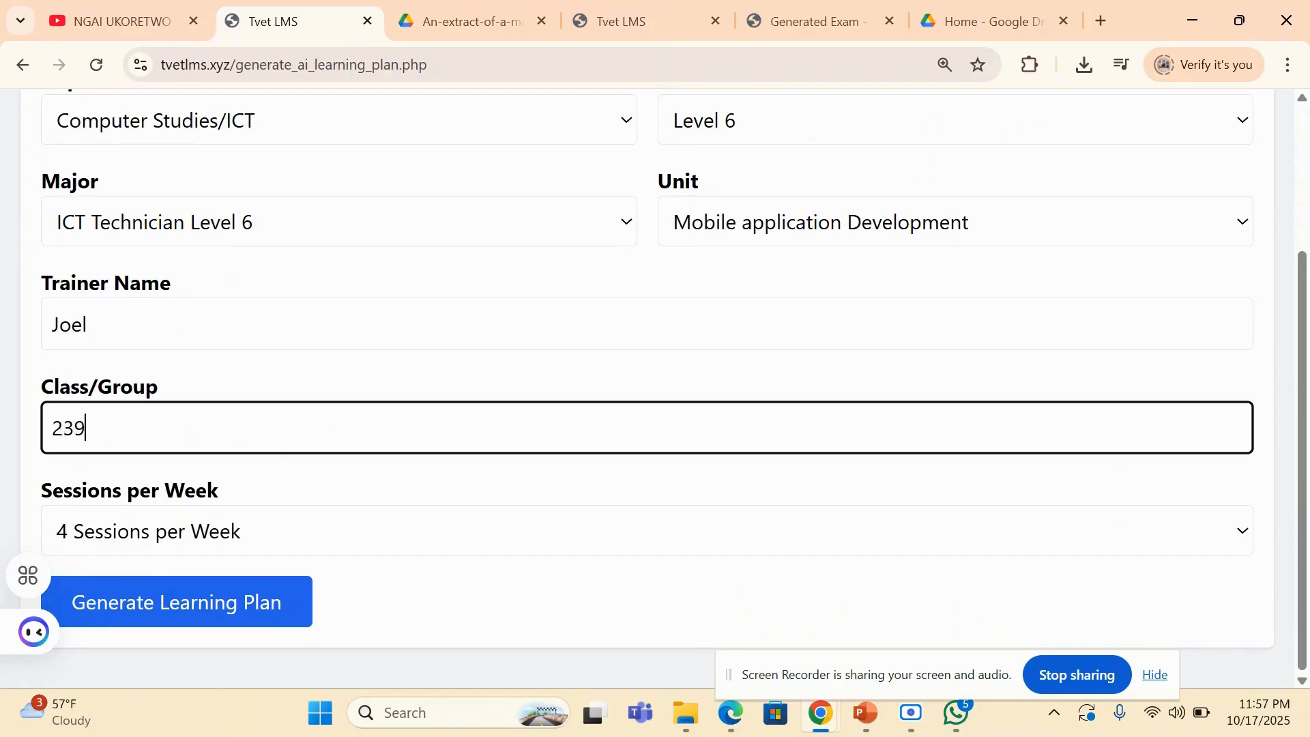
left_click(646, 531)
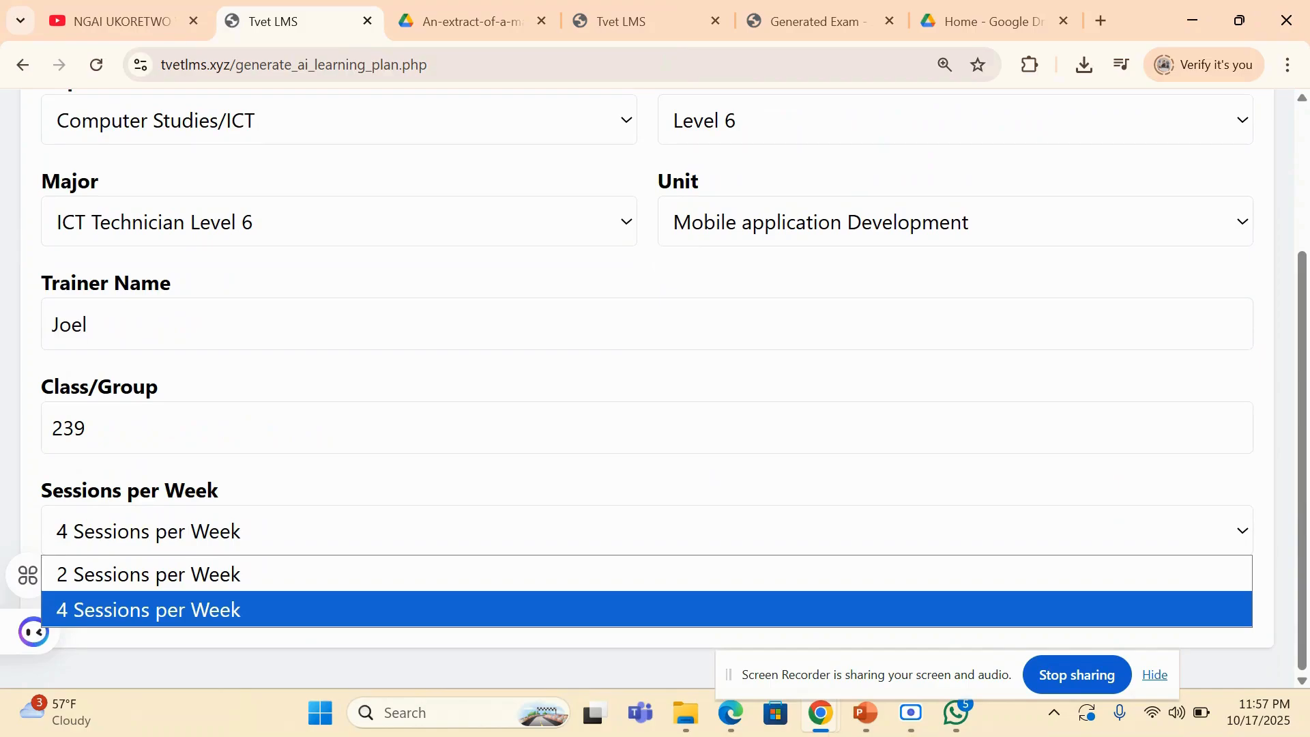
key("Return")
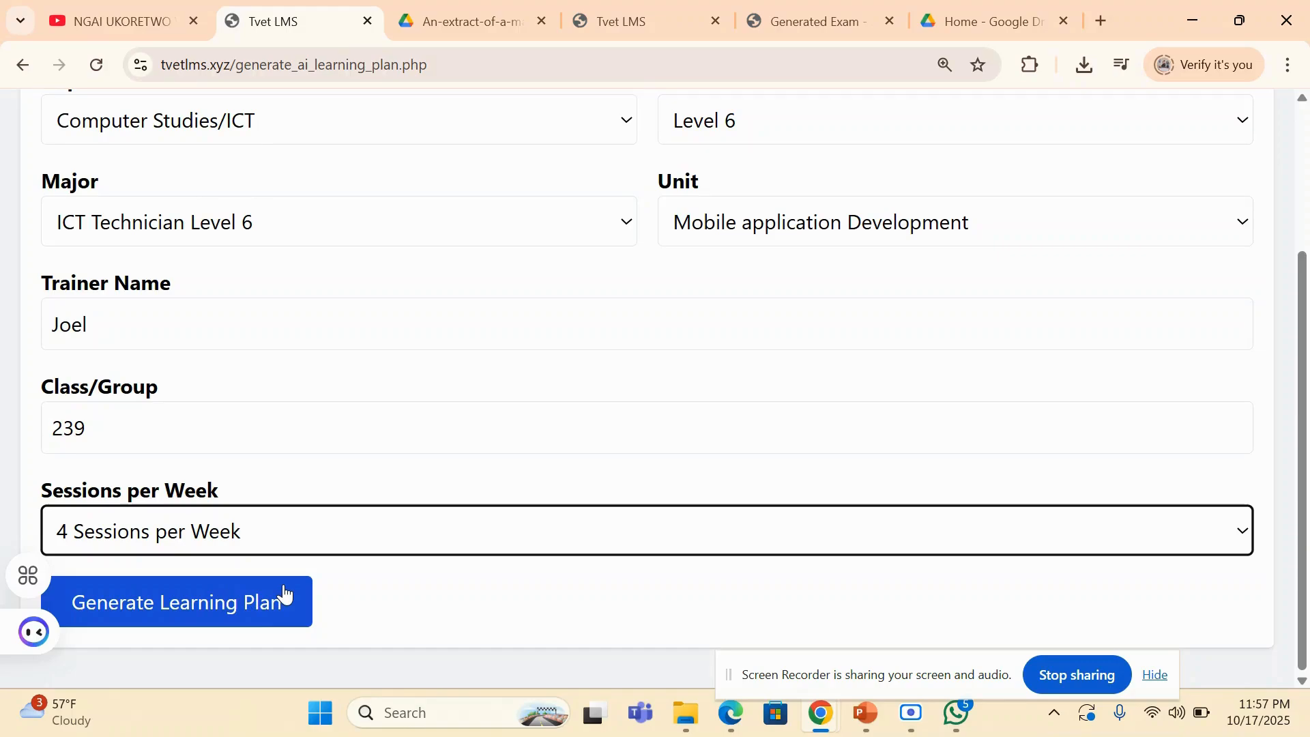
- Leave the learning plan form without generating, return to the teacher dashboard, and open the existing learning plans from the Trainer's File section
scroll(285, 595, "up", 3)
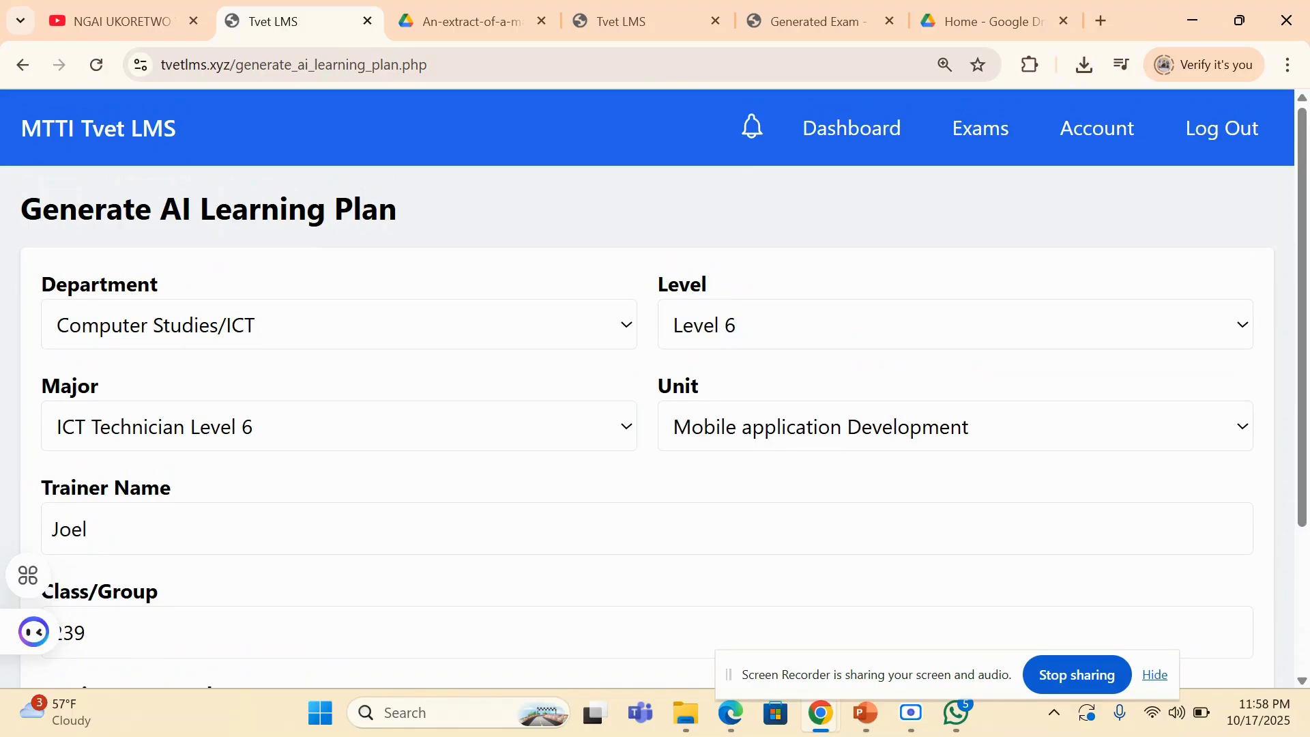
scroll(647, 387, "down", 1)
scroll(647, 388, "up", 1)
left_click(852, 128)
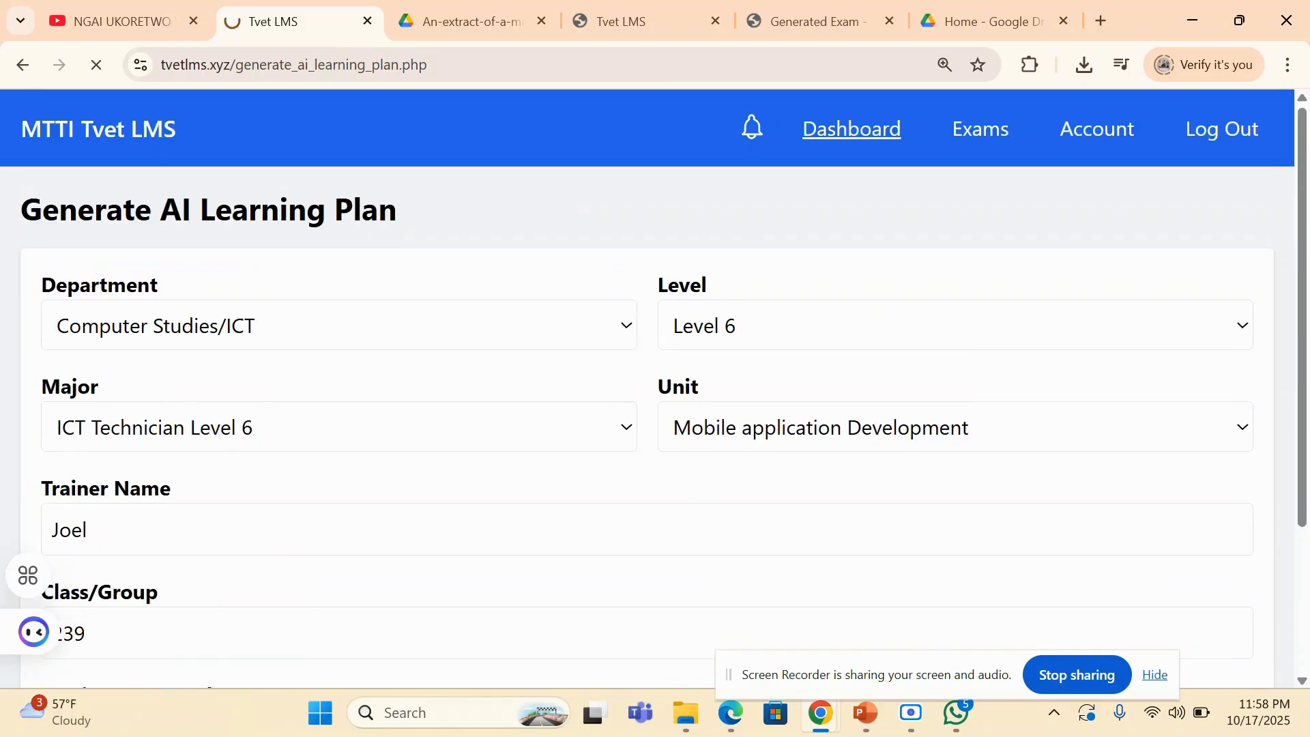
scroll(655, 389, "down", 15)
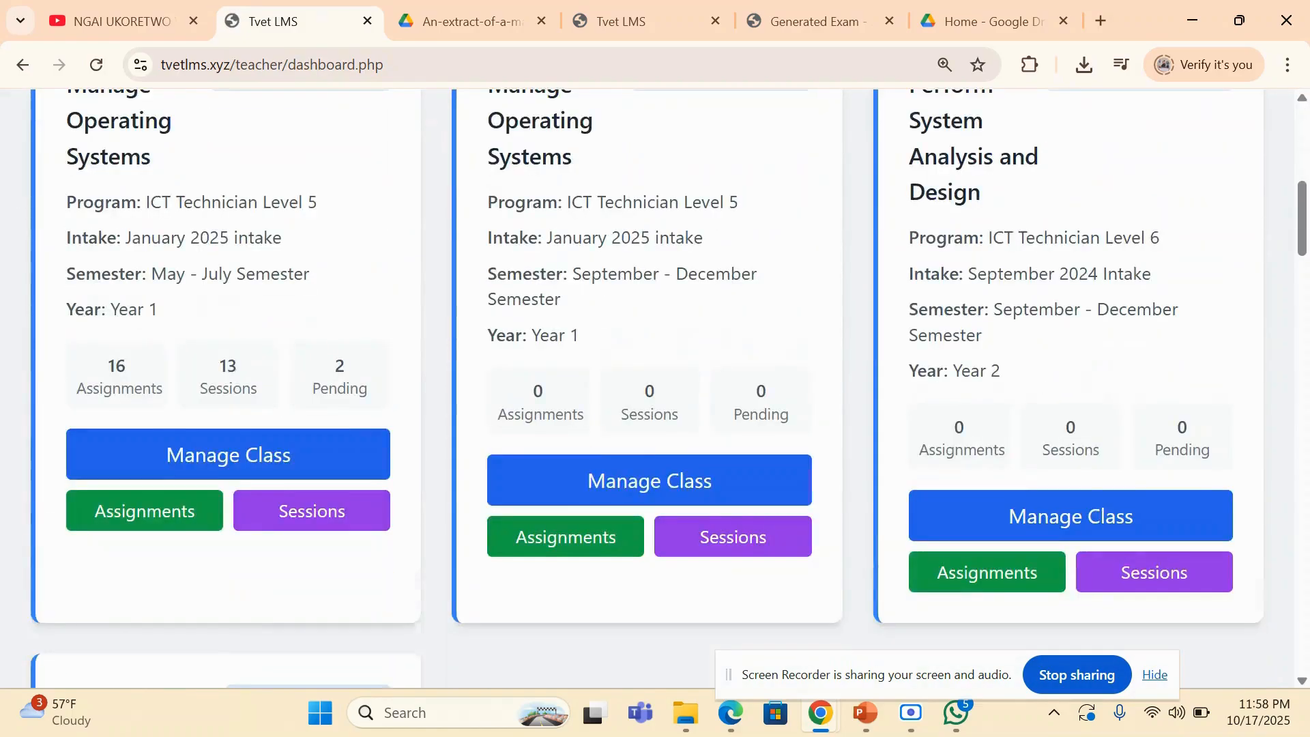
scroll(655, 389, "down", 18)
scroll(655, 389, "up", 4)
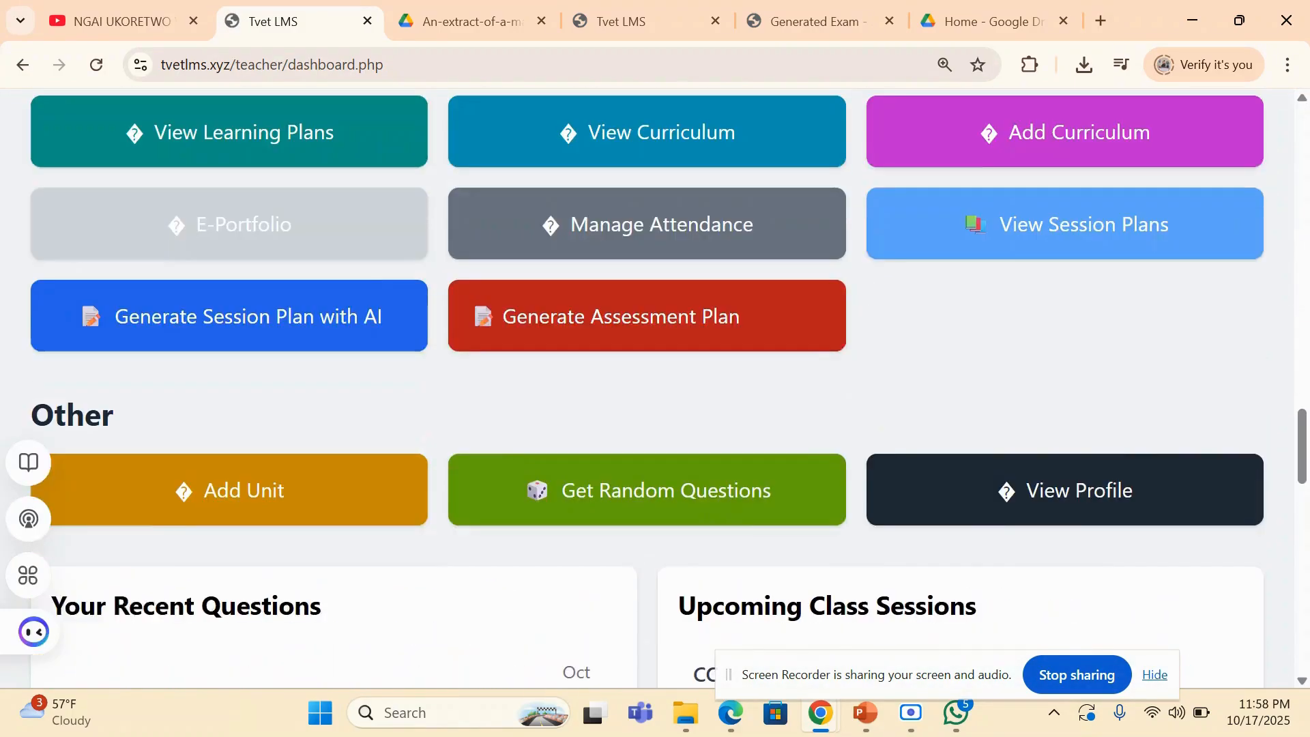
scroll(655, 389, "up", 1)
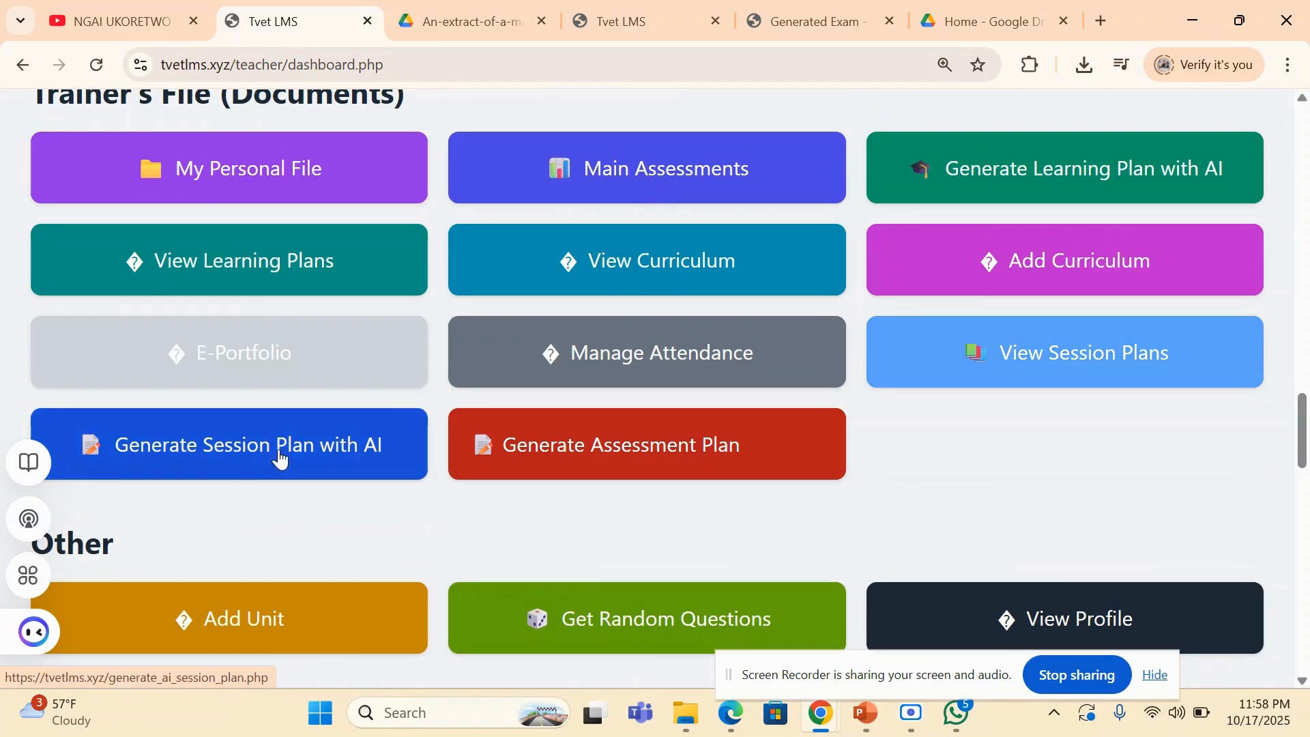
left_click(251, 268)
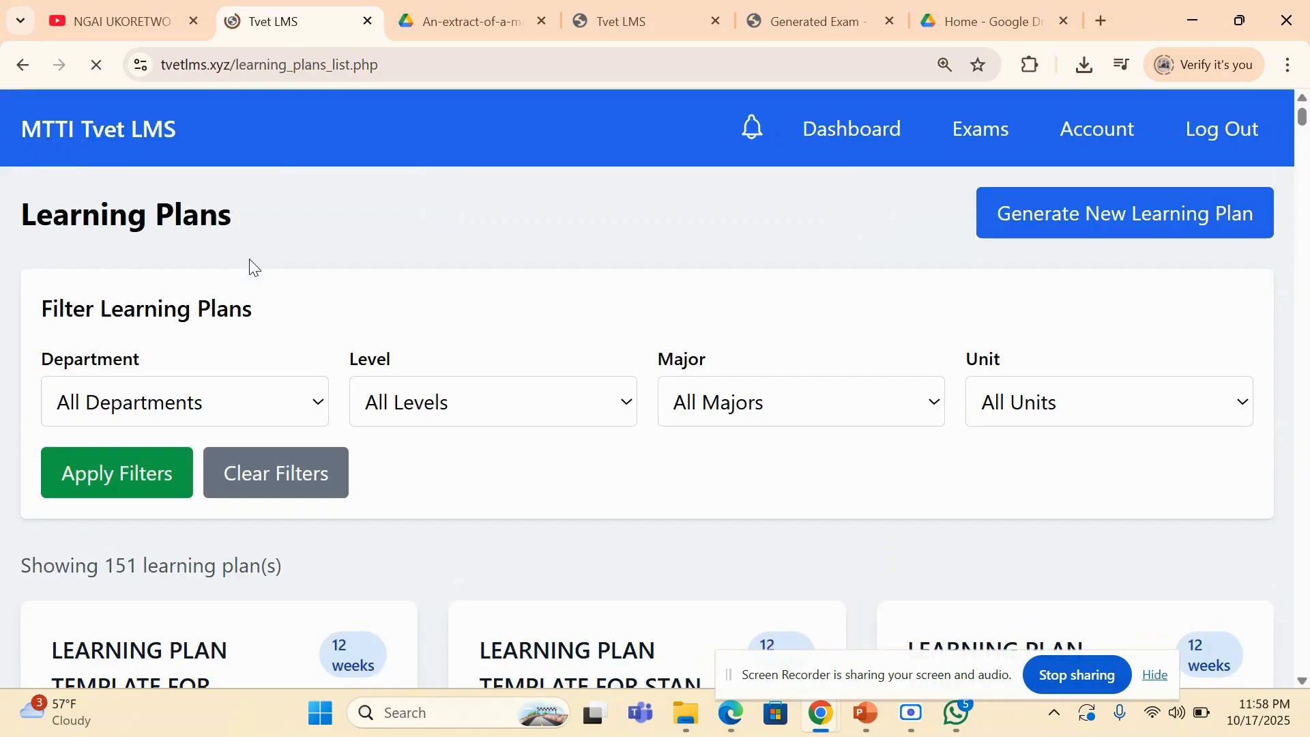
- Set the learning plan filters to the Computer Studies/ICT department, Level 5, and the ICT Technician Level 5 major
scroll(249, 259, "down", 4)
scroll(248, 259, "down", 1)
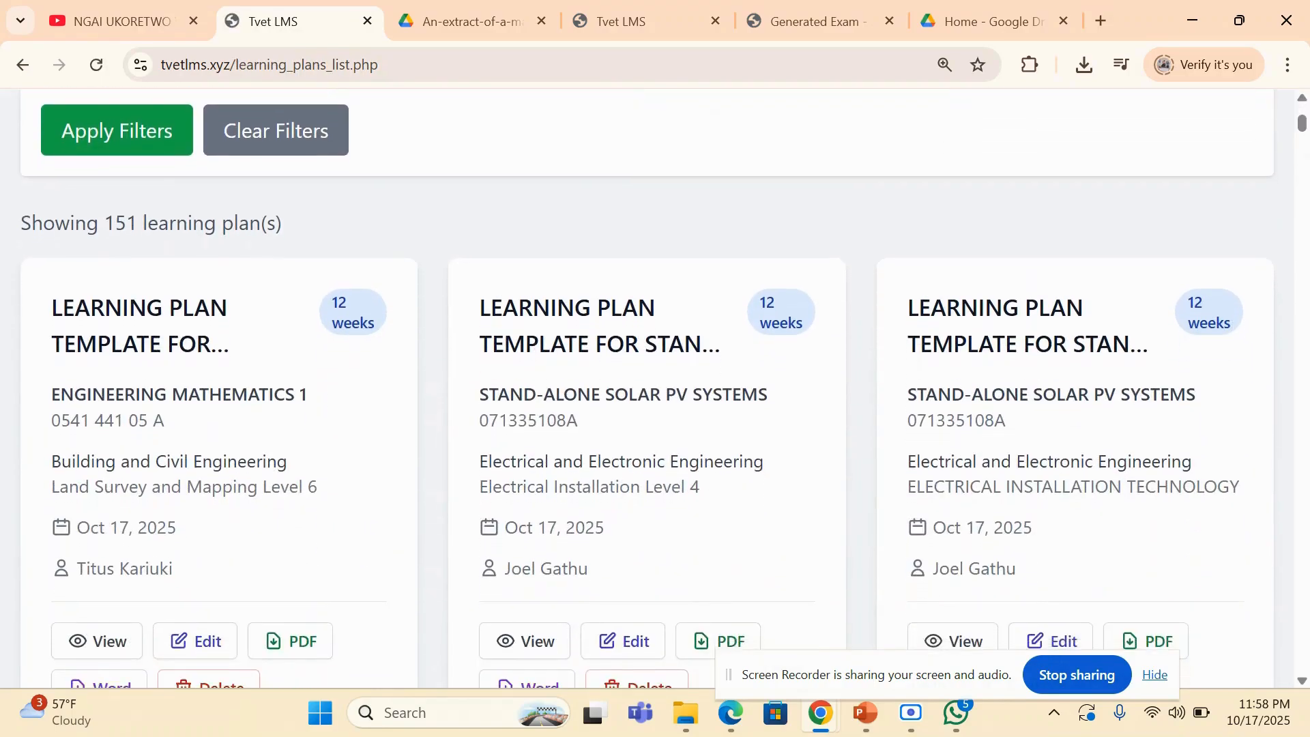
scroll(248, 260, "up", 1)
scroll(249, 259, "down", 2)
scroll(646, 388, "up", 4)
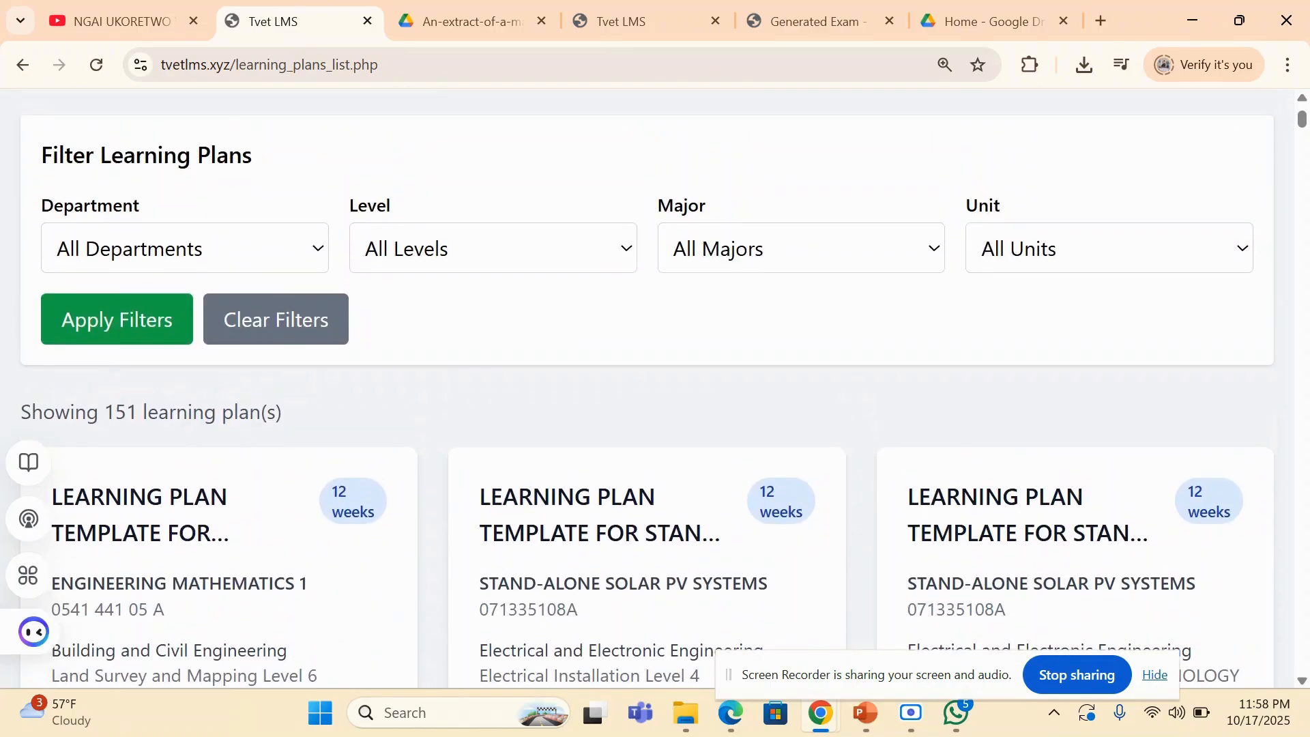
left_click(185, 248)
left_click(156, 505)
left_click(493, 248)
left_click(398, 398)
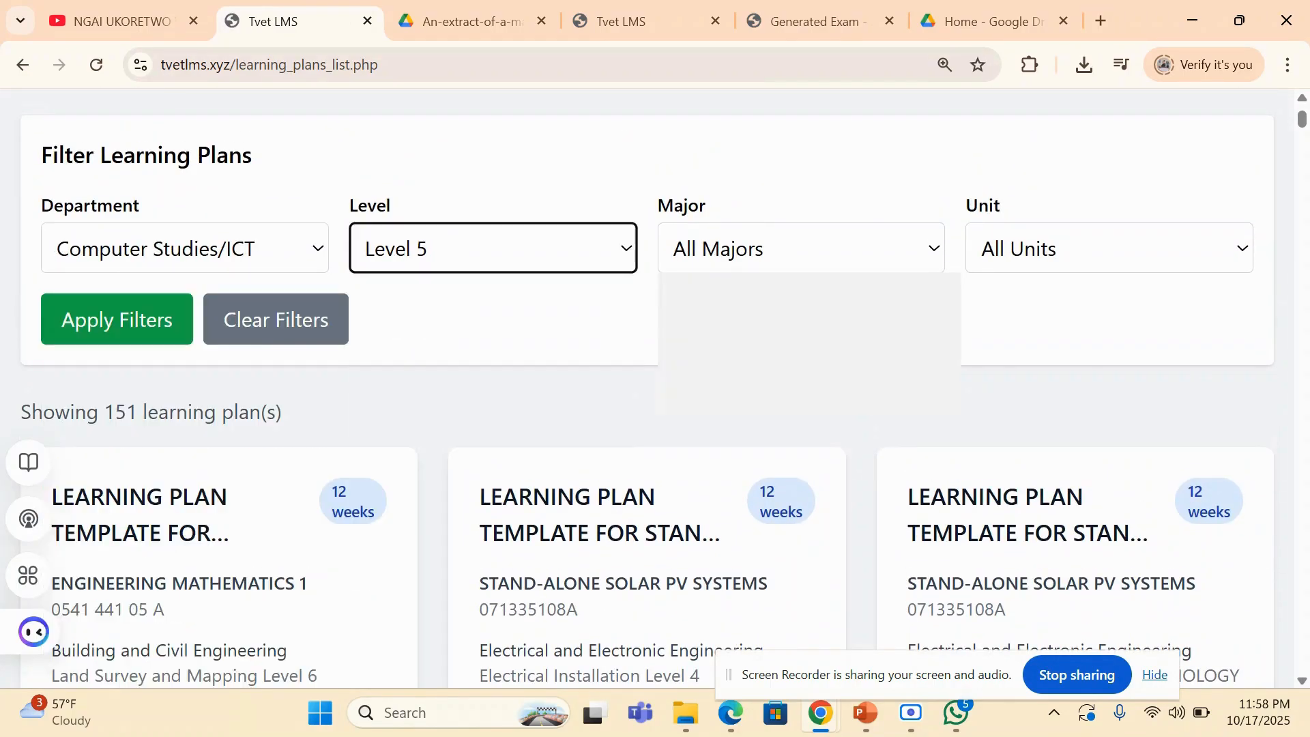
left_click(772, 327)
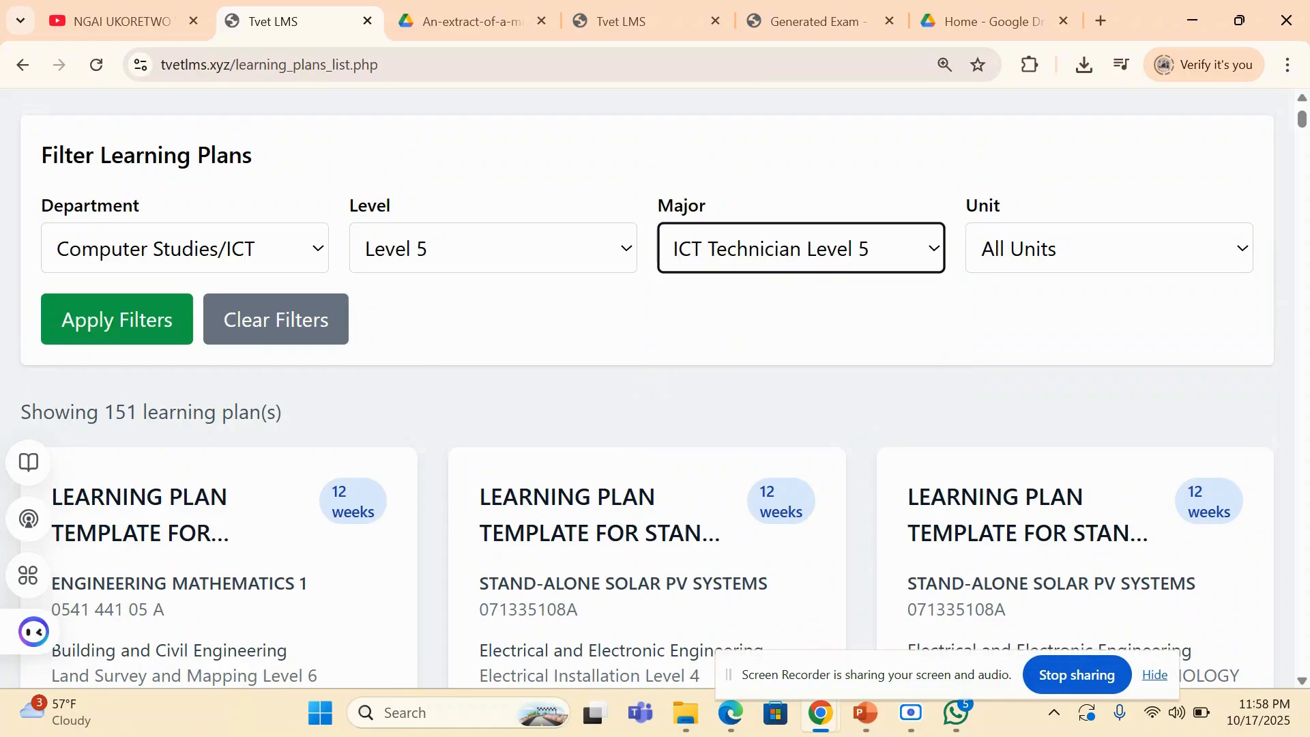
- Set the unit filter to Manage Operating Systems and apply the filters to the learning plans
left_click(1127, 268)
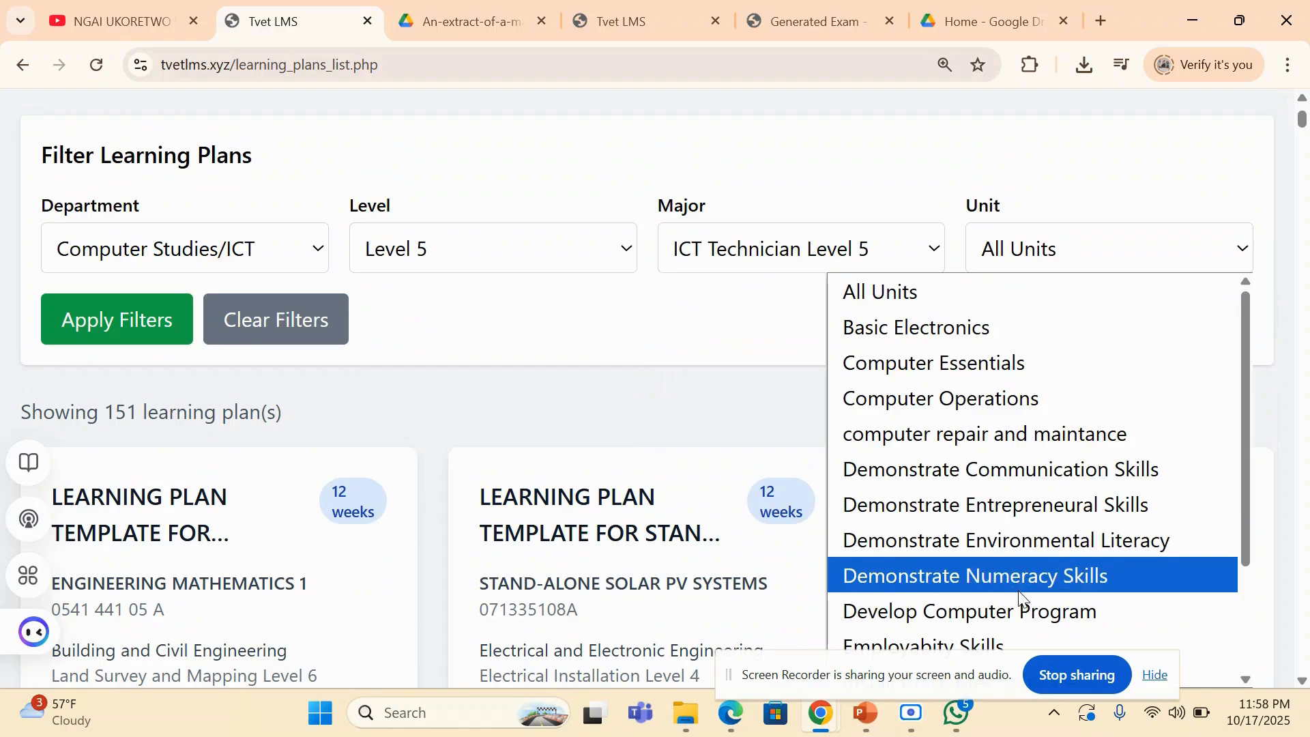
scroll(1022, 598, "down", 4)
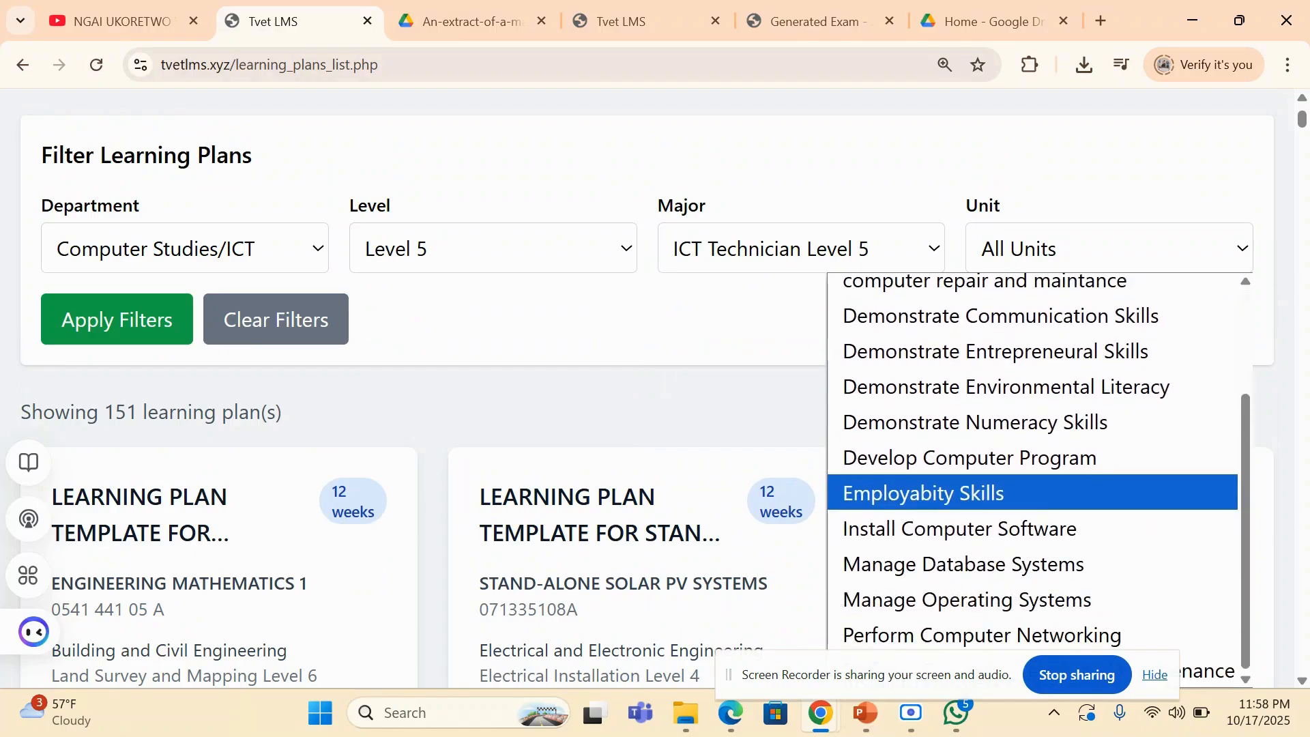
left_click(955, 600)
left_click(153, 338)
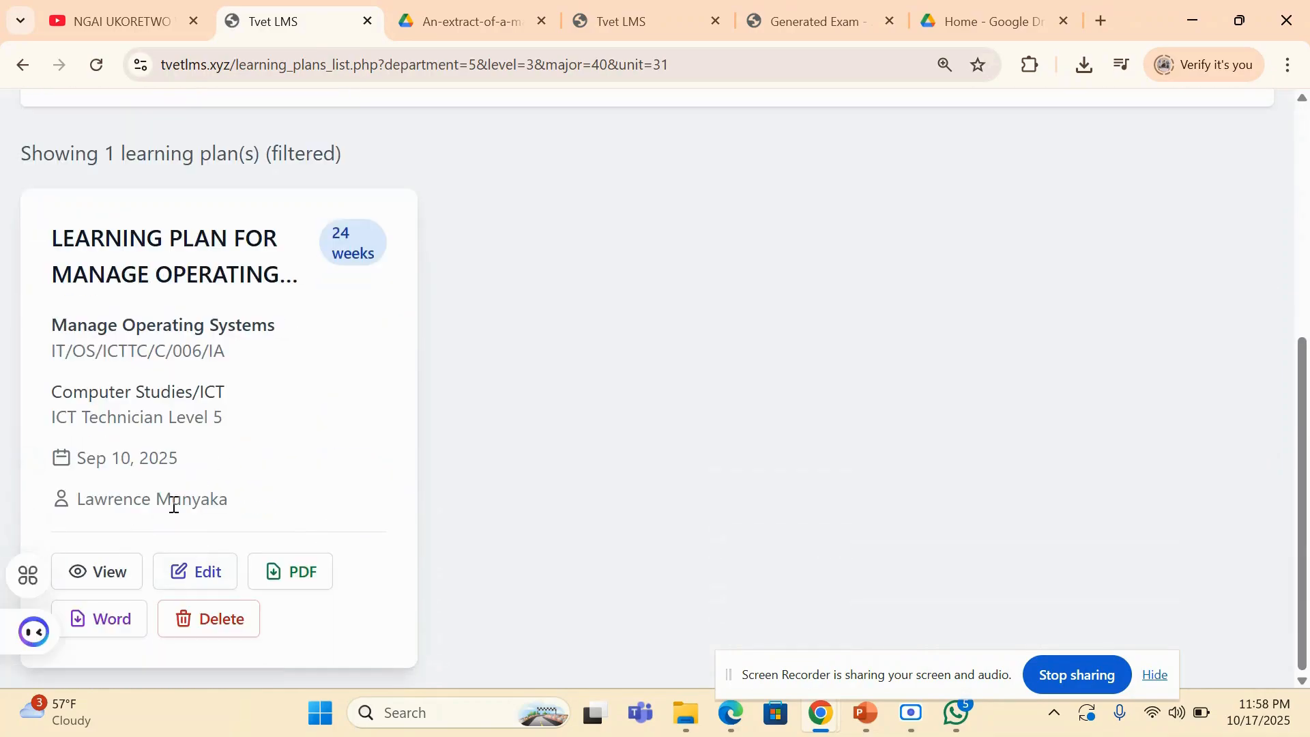
- View the Manage Operating Systems learning plan and examine its unit details, learning schedule, and edit and download options
left_click(107, 577)
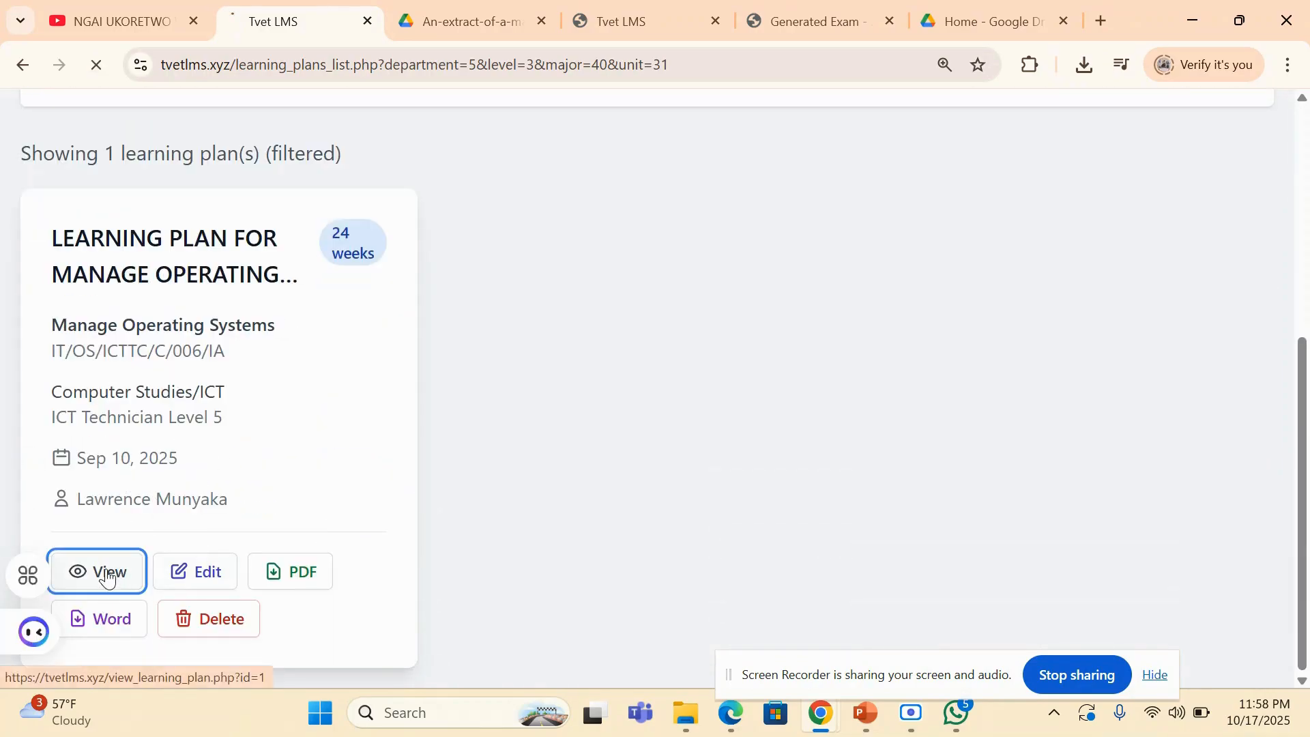
scroll(673, 345, "down", 4)
scroll(648, 389, "down", 15)
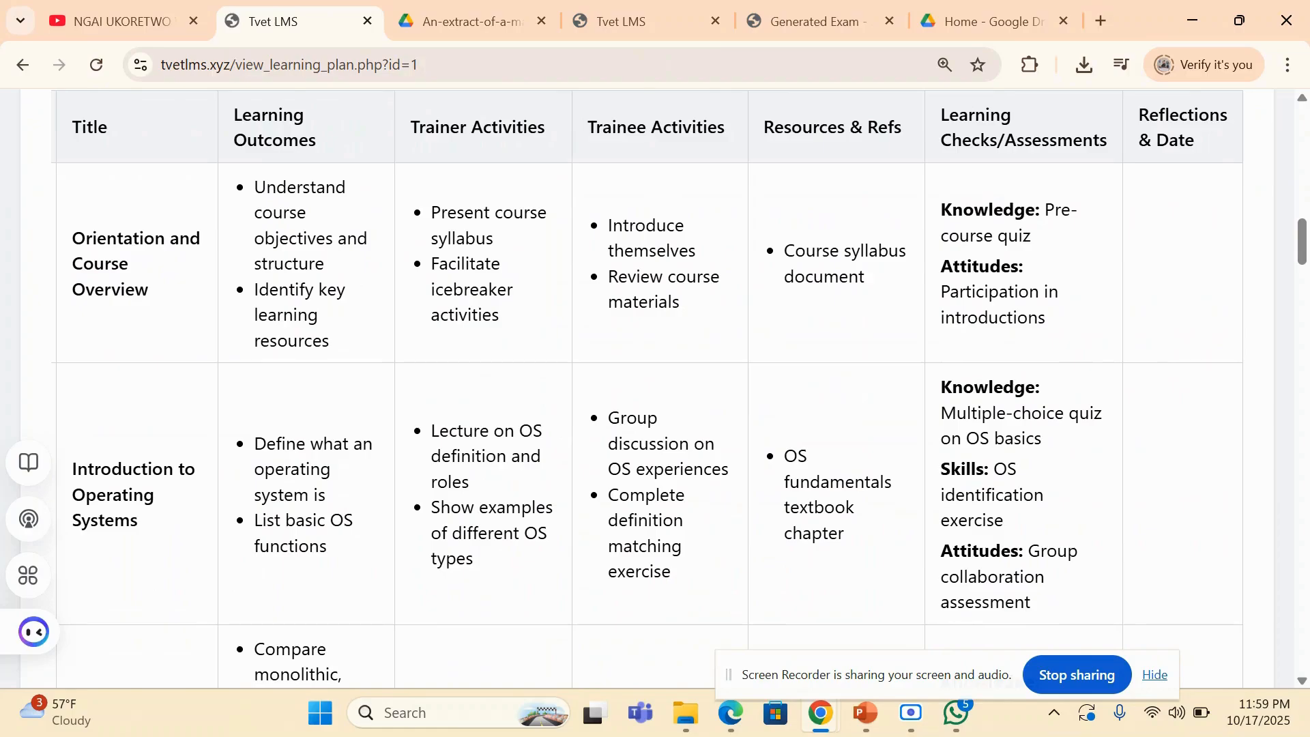
scroll(655, 389, "up", 15)
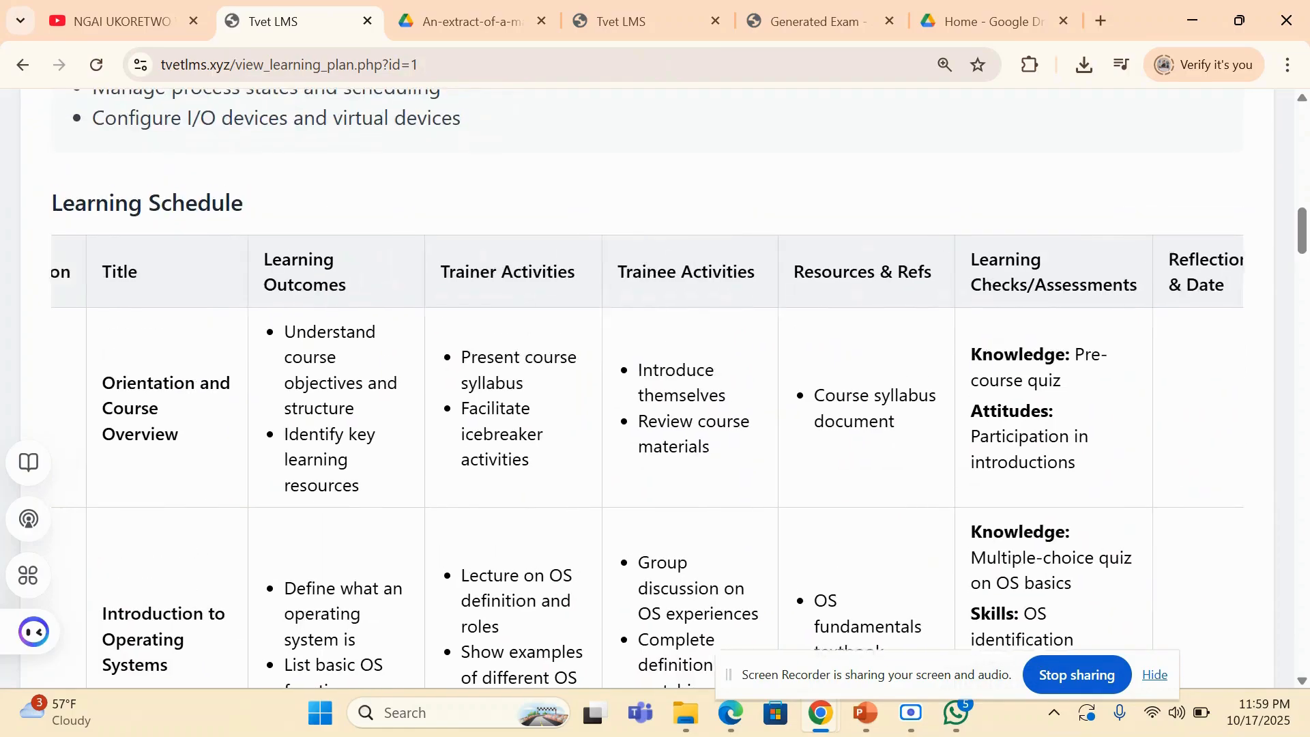
scroll(655, 389, "up", 4)
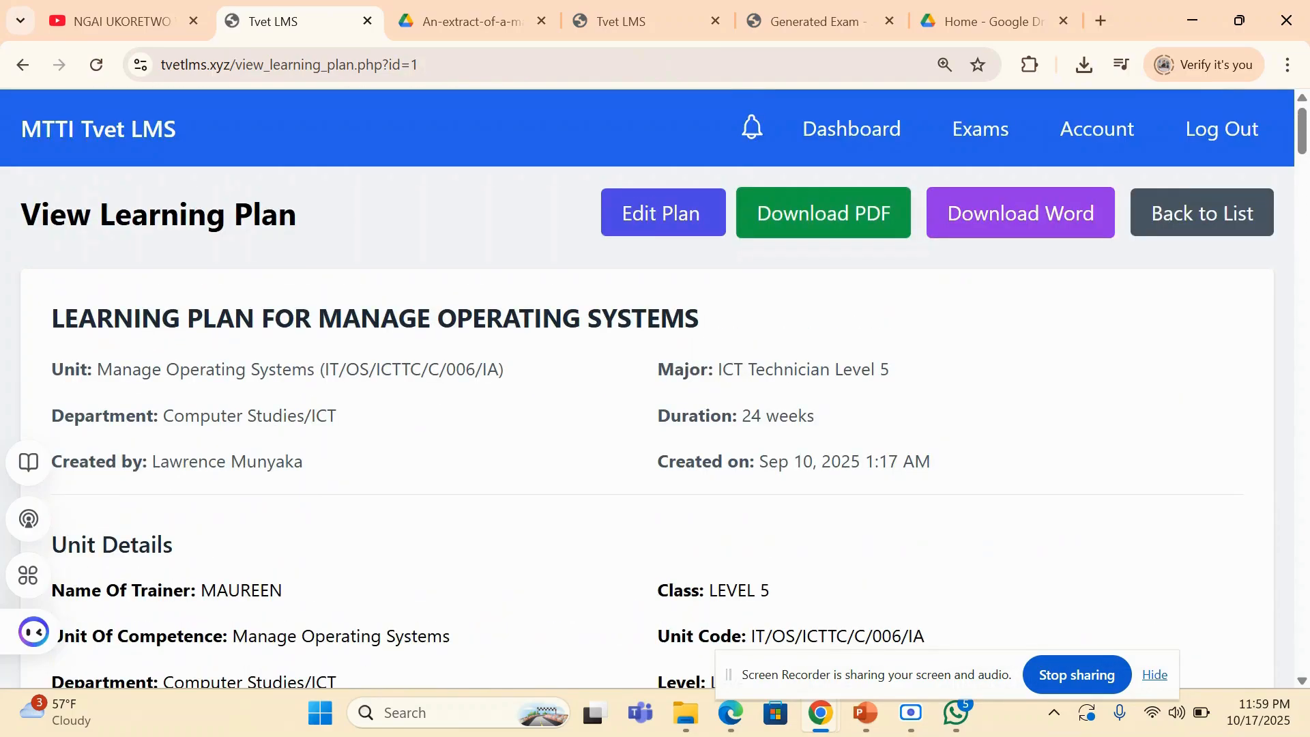
- Return to the teacher dashboard and look over its Trainer's File (Documents), Other, and class sections
left_click(851, 129)
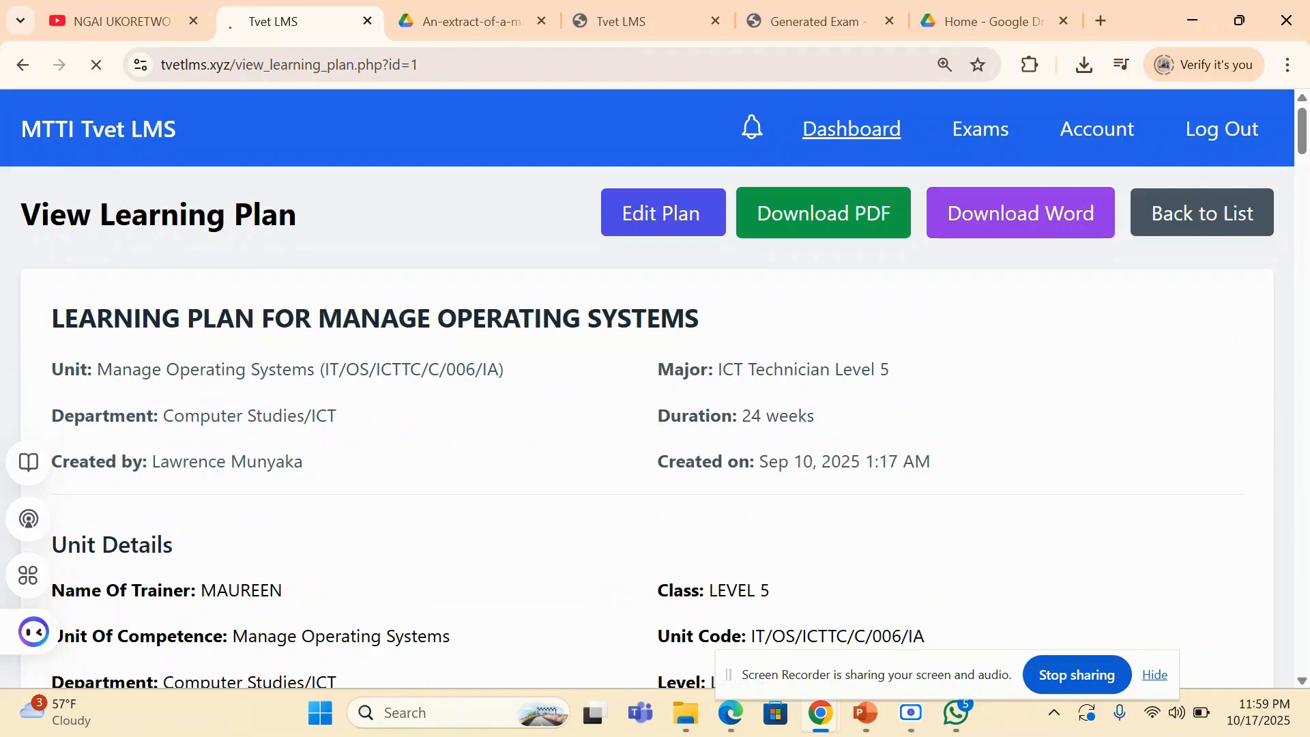
scroll(655, 389, "down", 10)
scroll(655, 389, "down", 15)
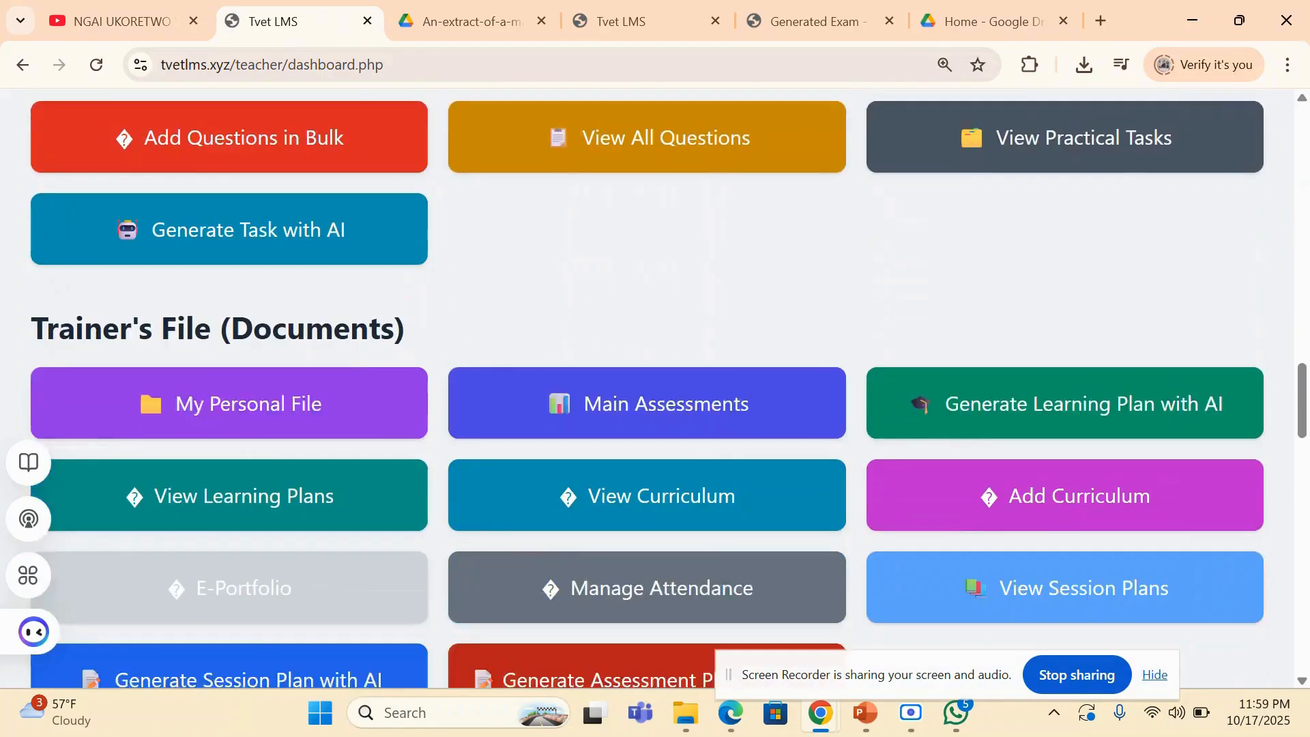
scroll(655, 389, "down", 7)
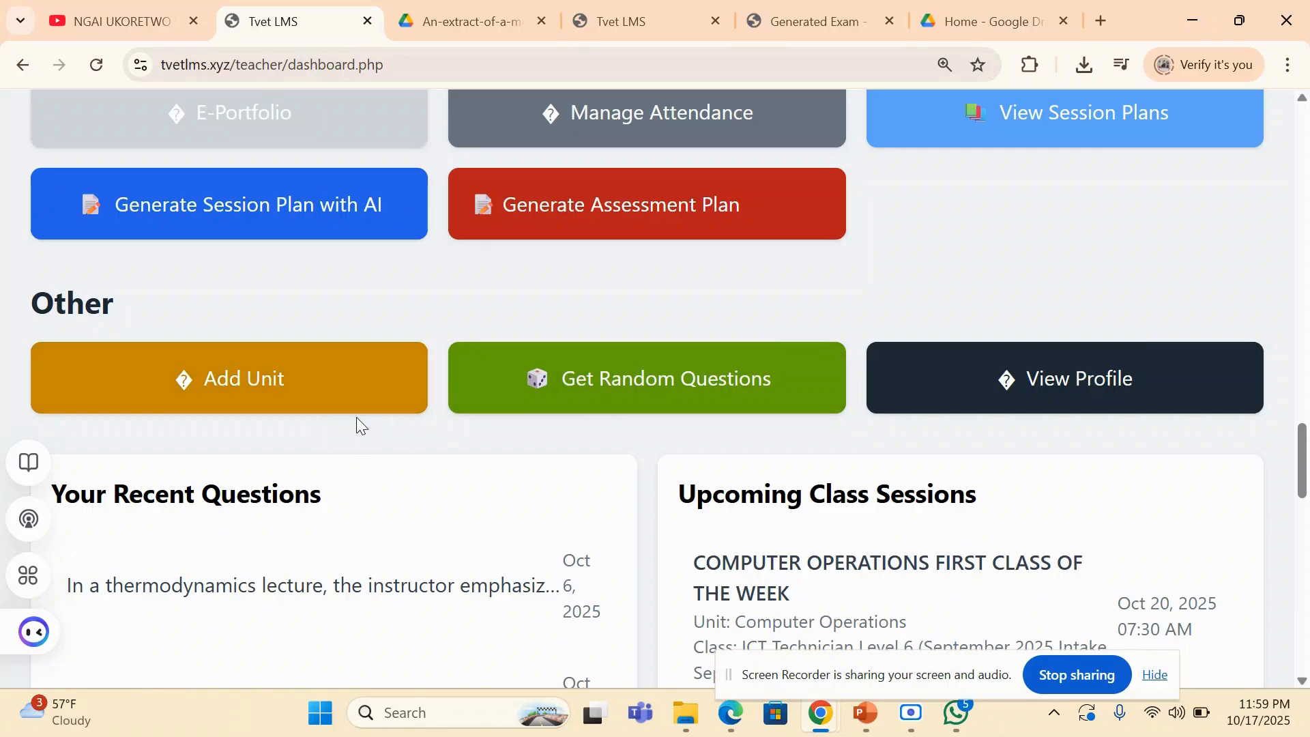
scroll(1035, 416, "up", 5)
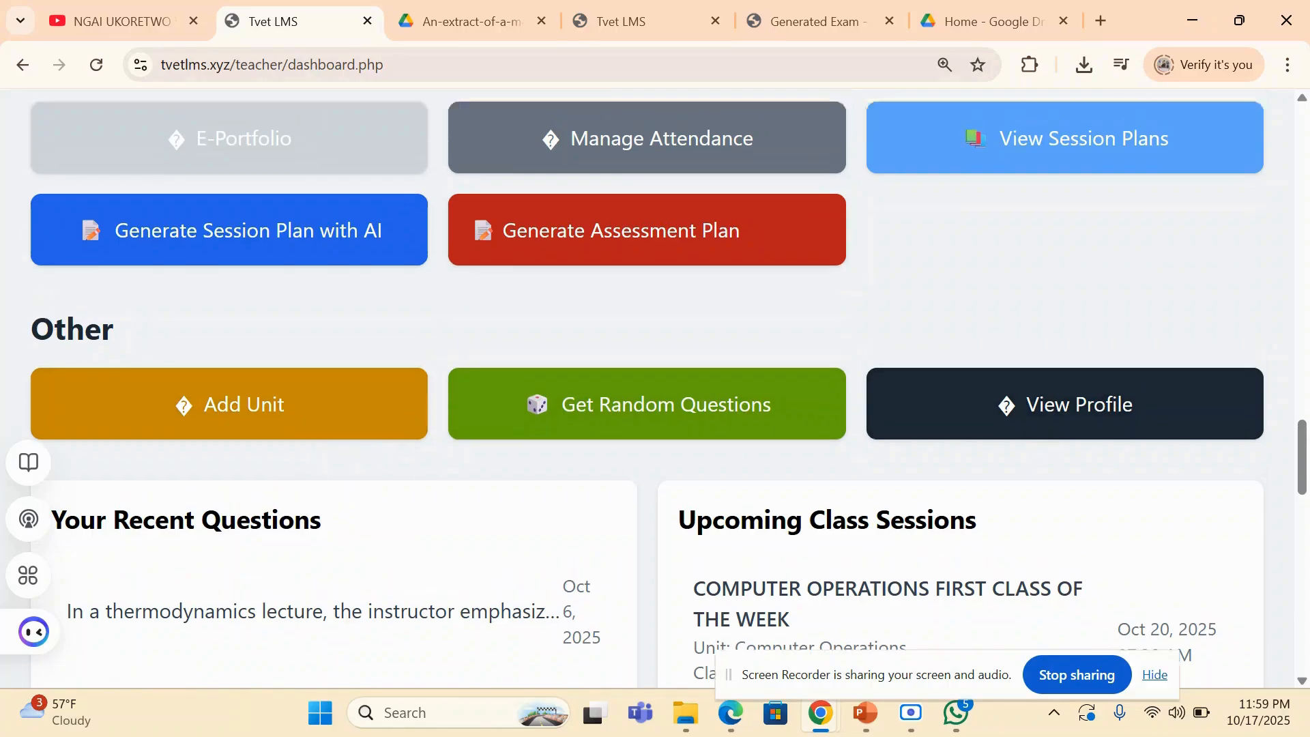
scroll(655, 387, "up", 15)
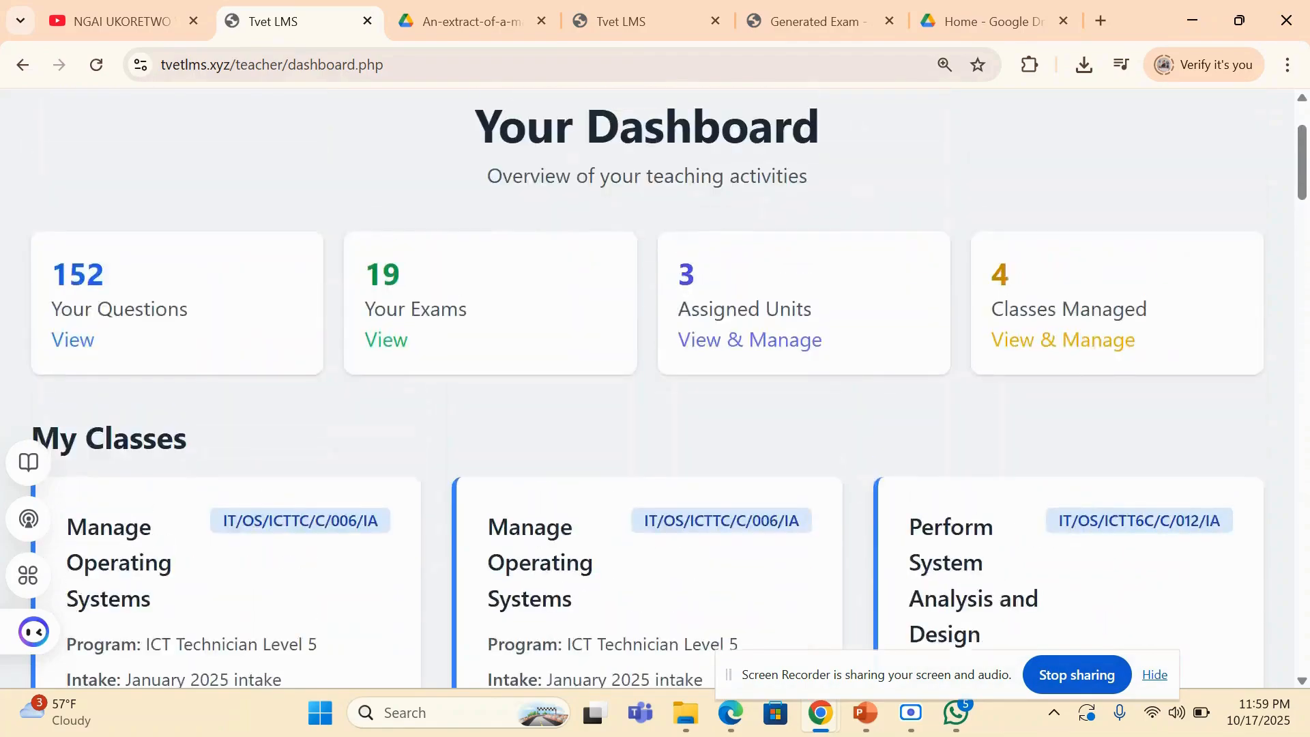
- Log out of the teacher account and confirm the logout
scroll(655, 388, "up", 2)
left_click(1222, 129)
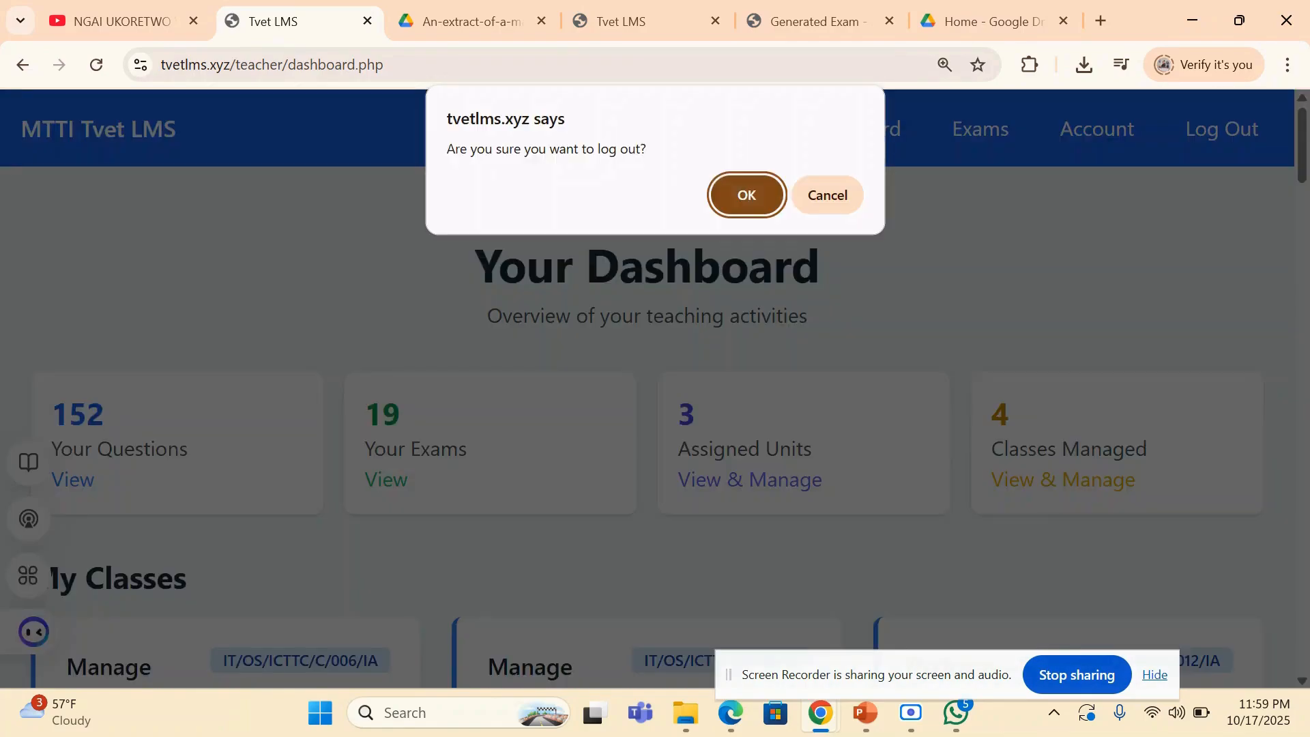
key("Return")
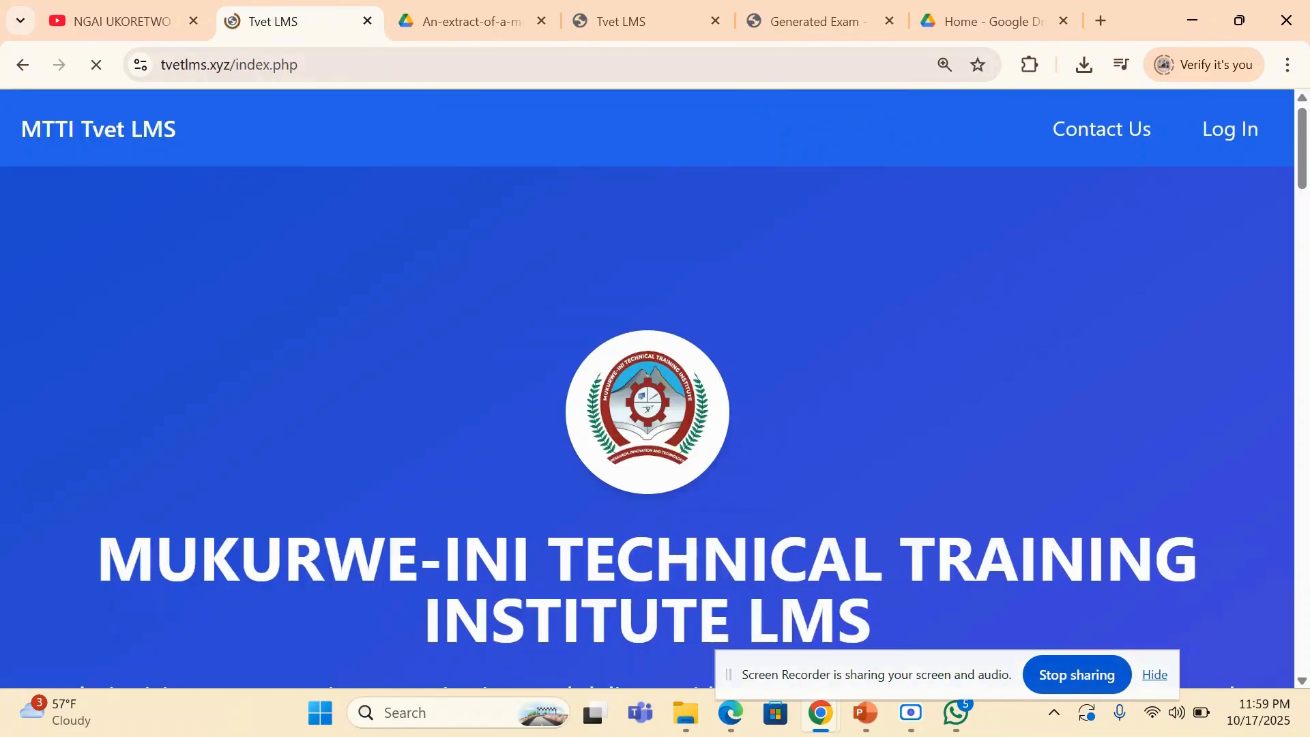
- Look through the LMS home page, examining the Why Choose MTTI QuestionsBank and All Our Powerful Features sections
scroll(655, 387, "down", 4)
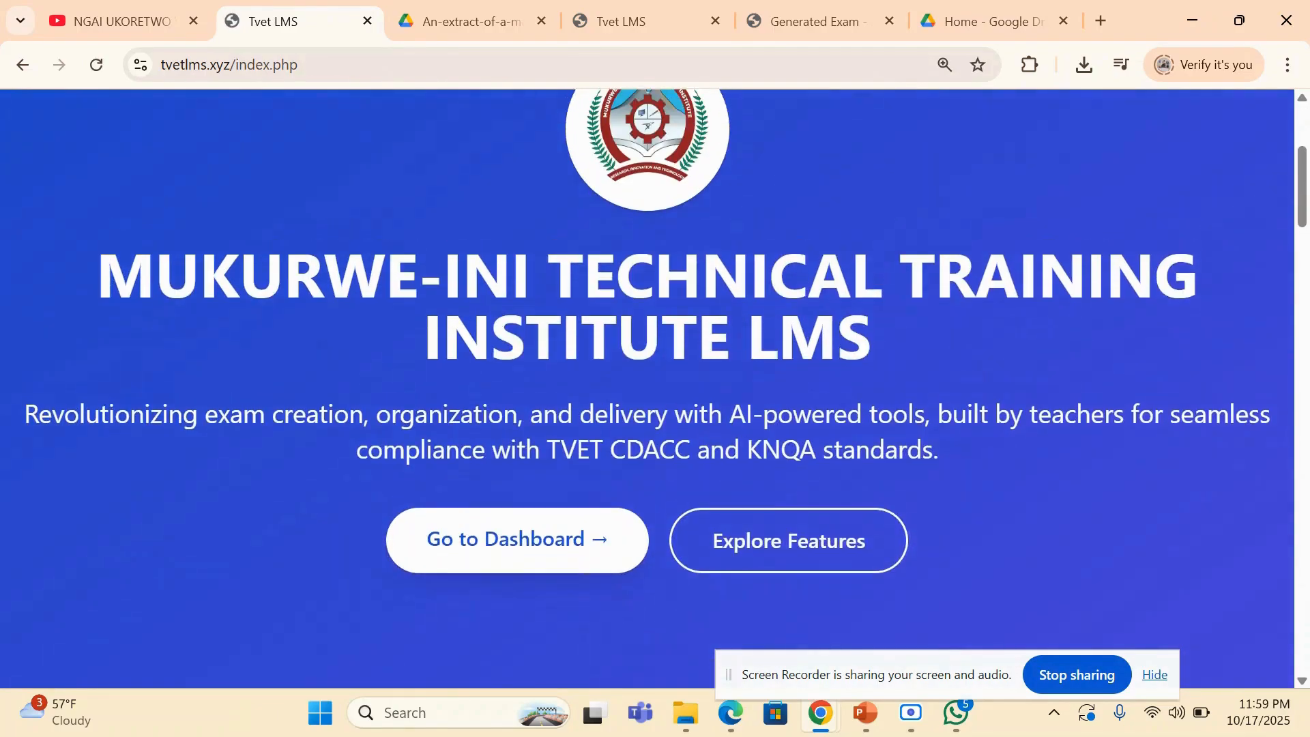
scroll(655, 387, "down", 1)
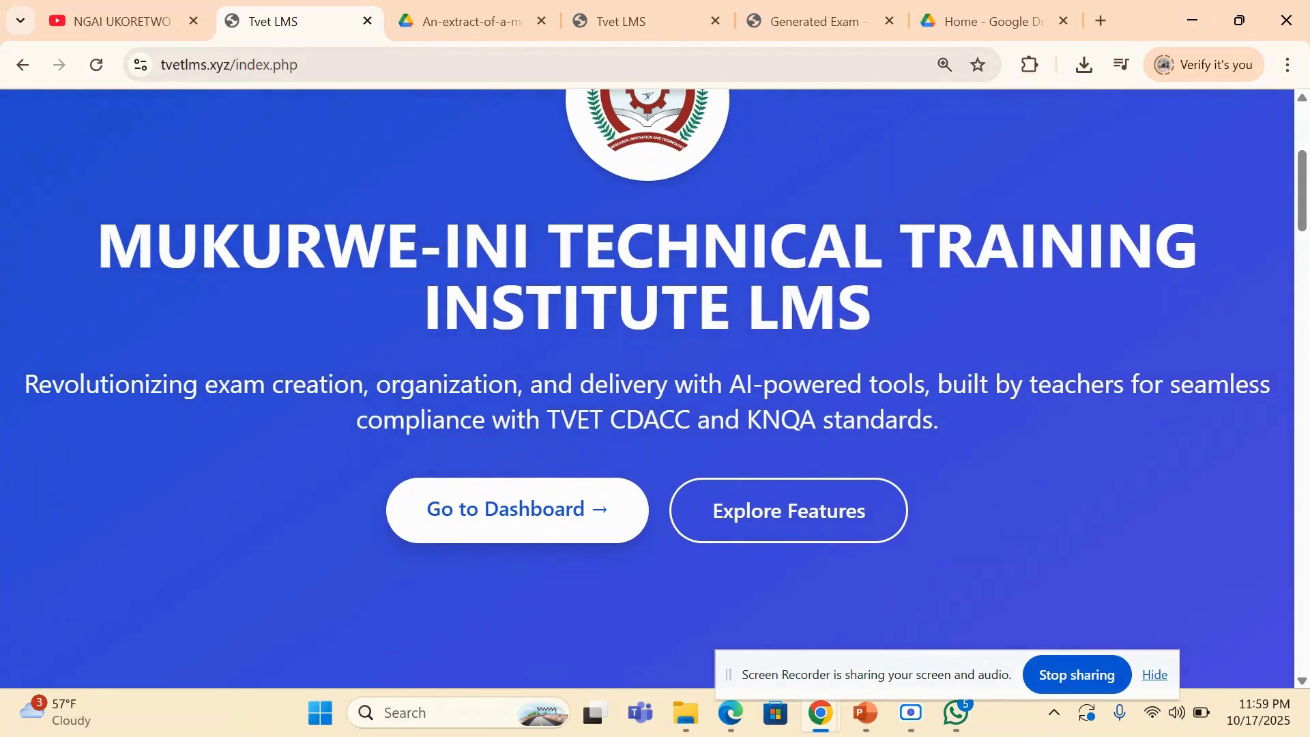
scroll(655, 387, "down", 8)
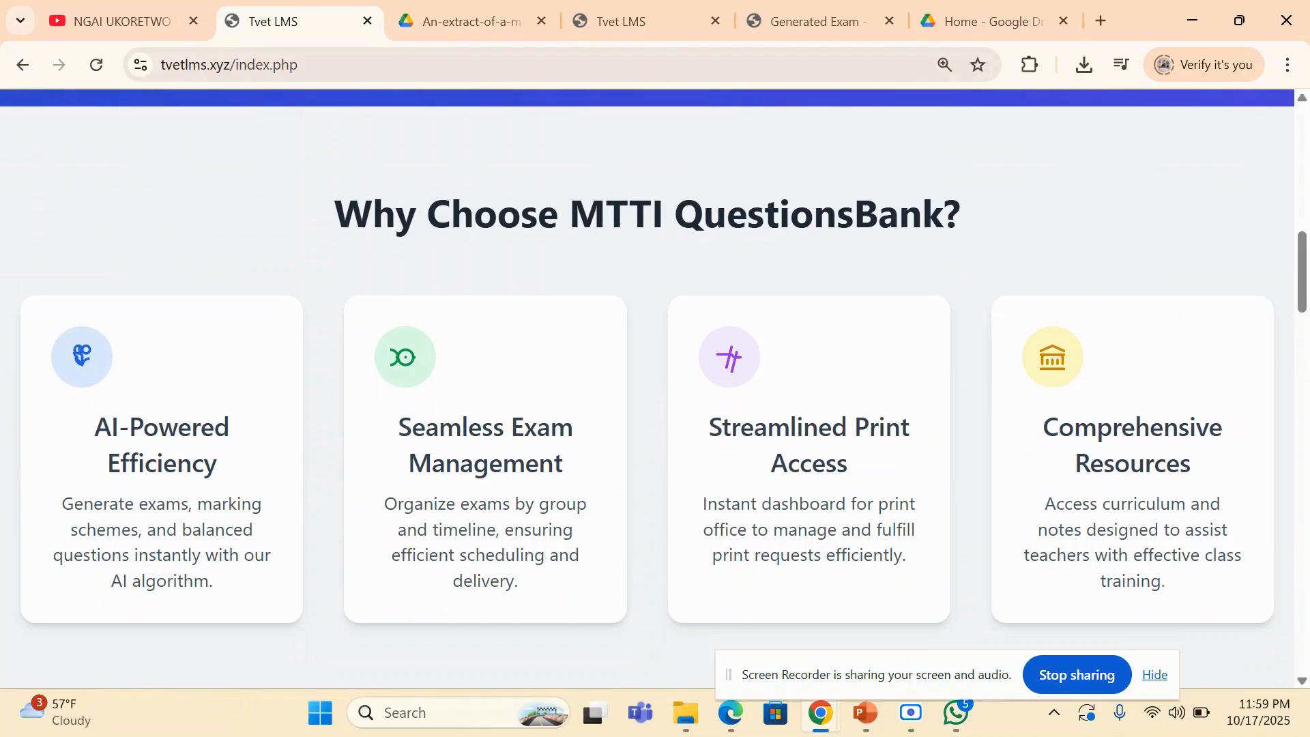
scroll(655, 388, "down", 3)
scroll(655, 388, "down", 3)
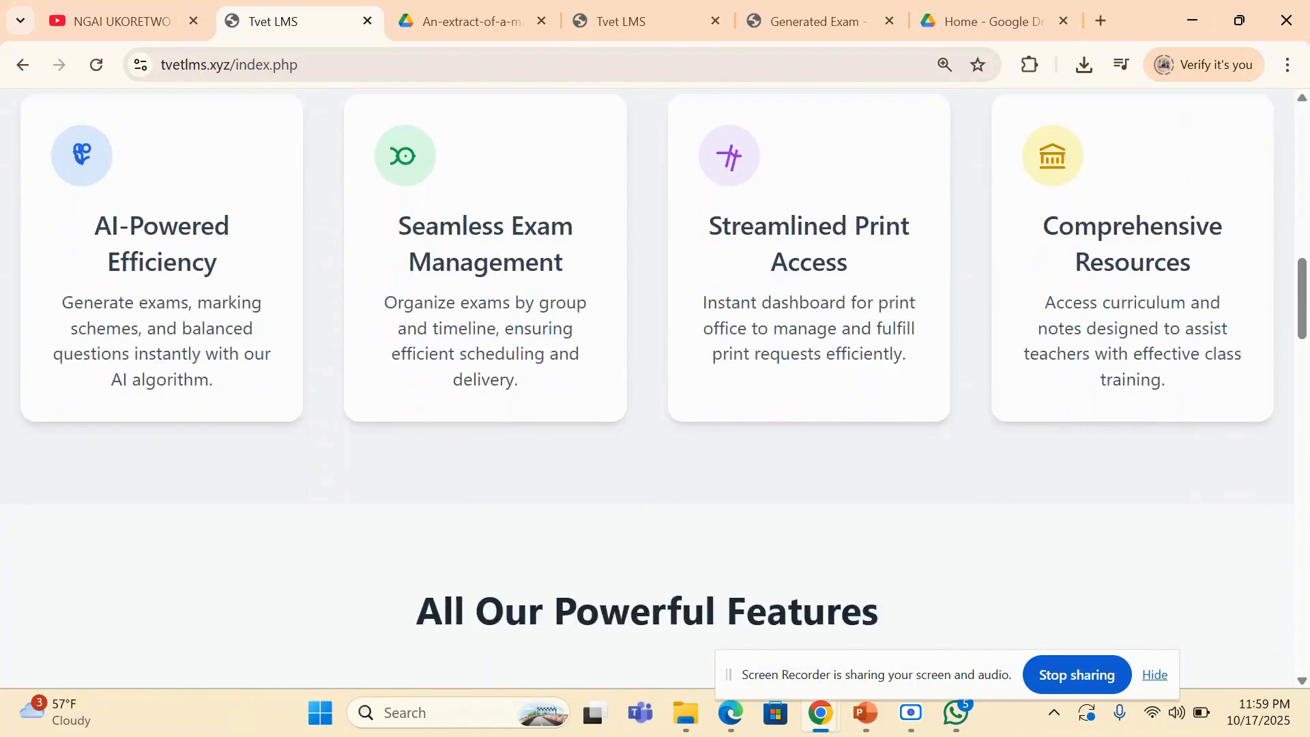
scroll(655, 387, "down", 12)
scroll(655, 388, "down", 10)
scroll(655, 387, "up", 5)
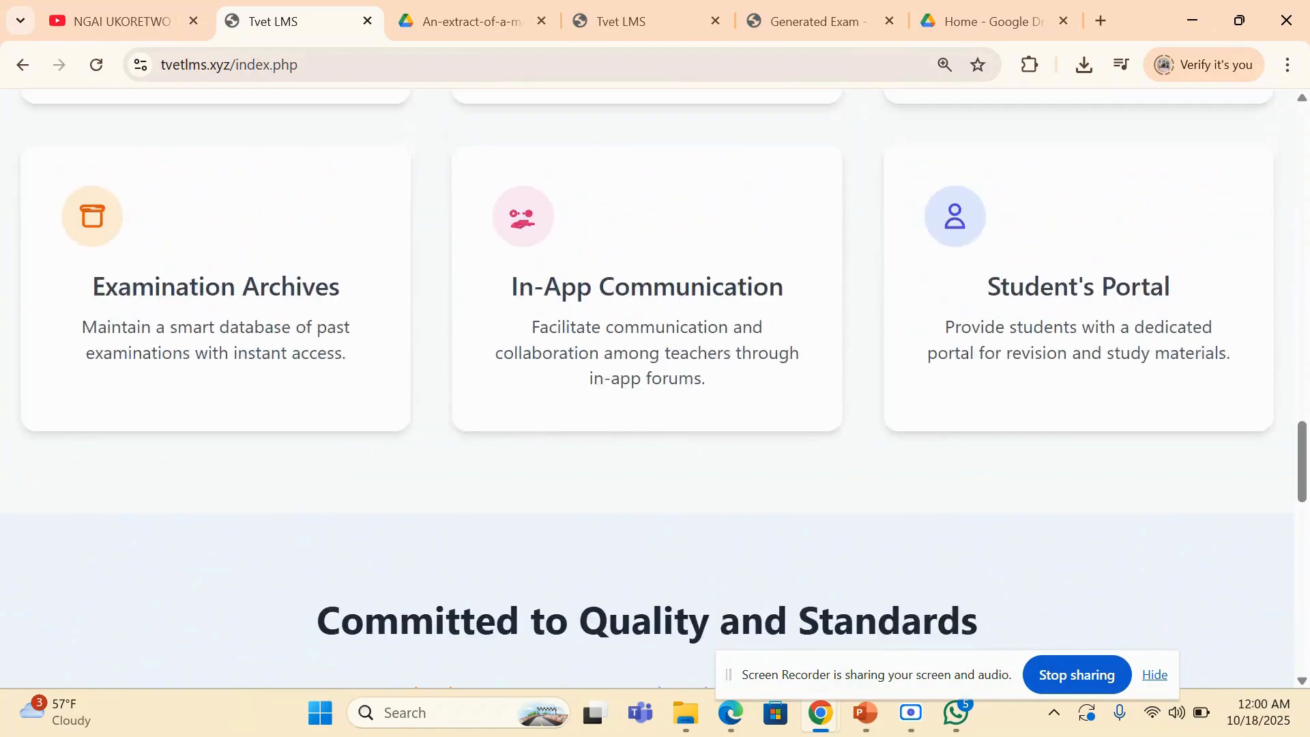
scroll(655, 387, "up", 3)
scroll(655, 388, "up", 15)
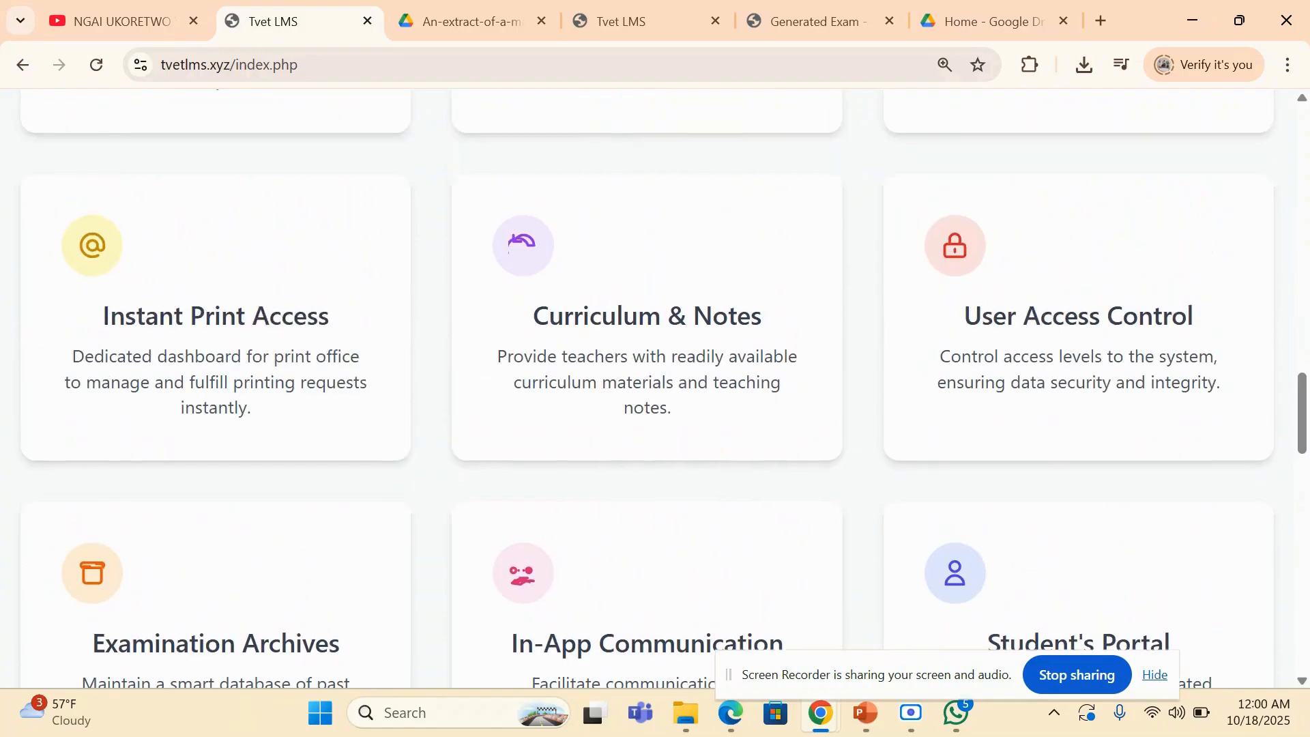
scroll(655, 387, "up", 10)
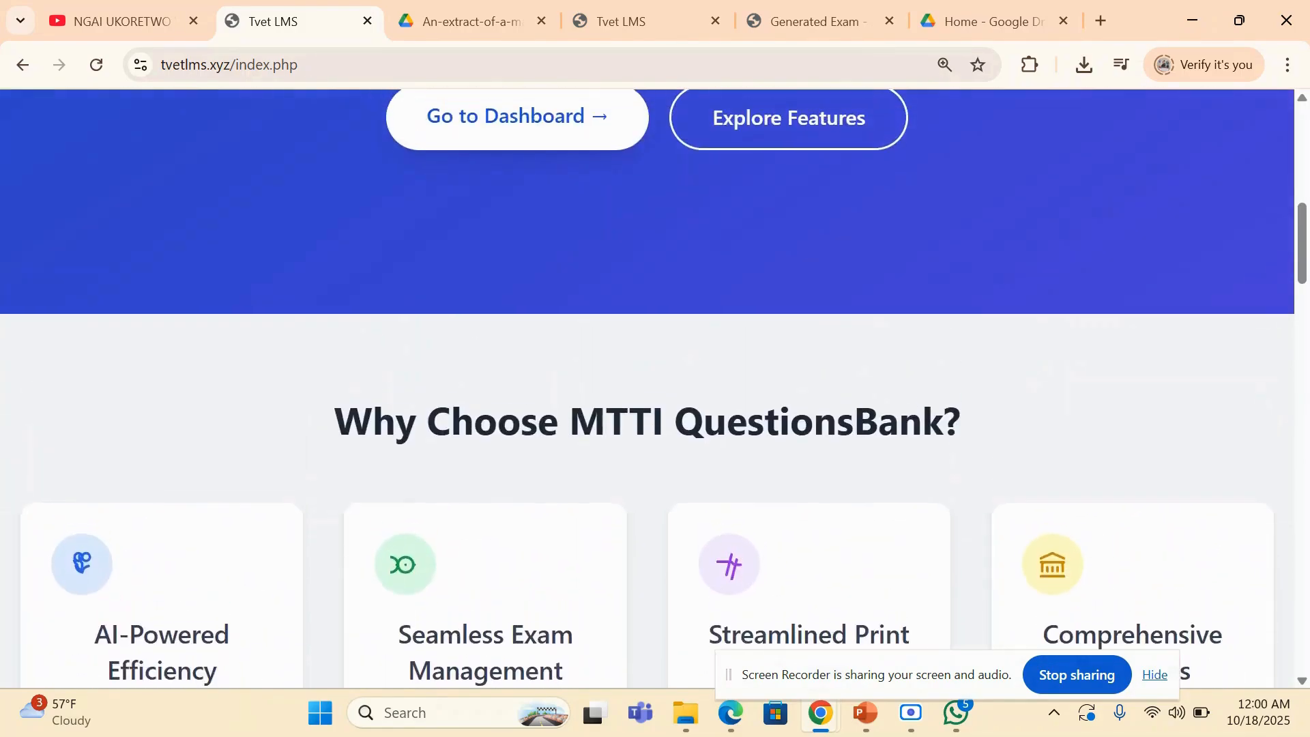
scroll(655, 387, "up", 1)
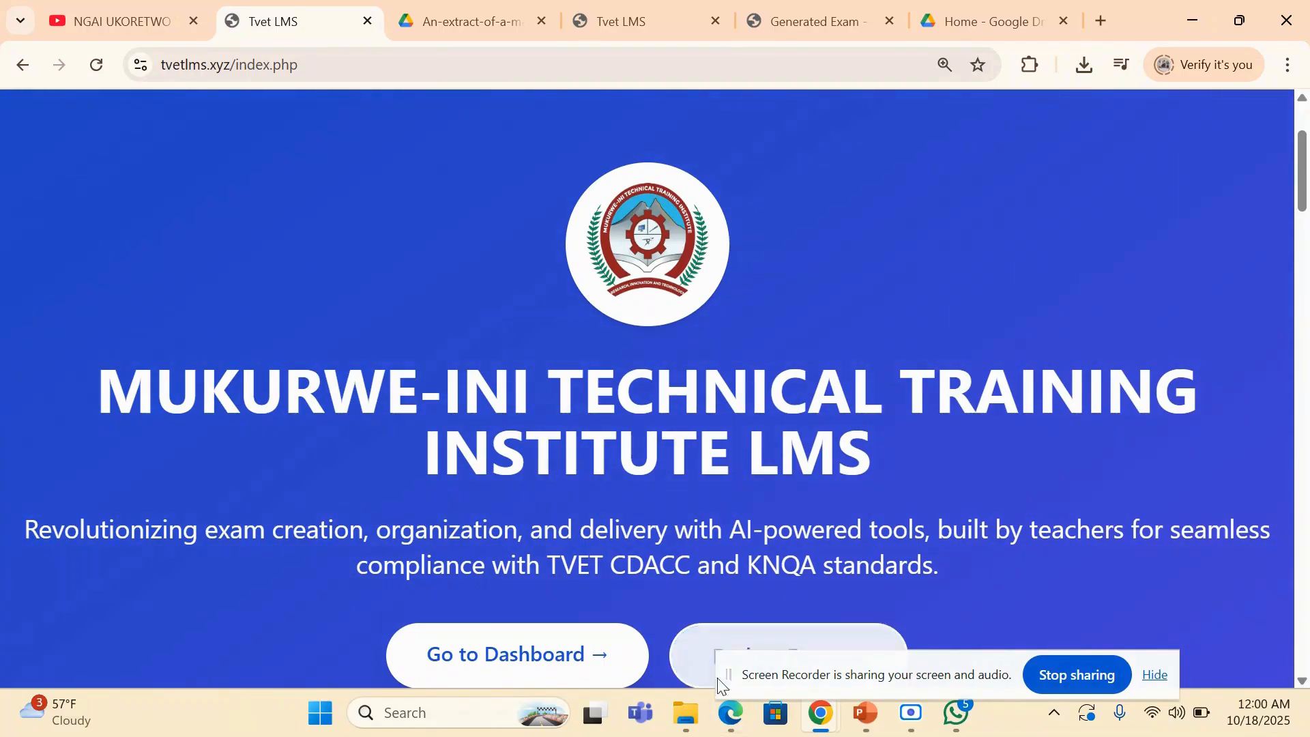
- Switch to the student's assessments in Edge and open the CAT 2 submission link for Manage Operating Systems
left_click(733, 721)
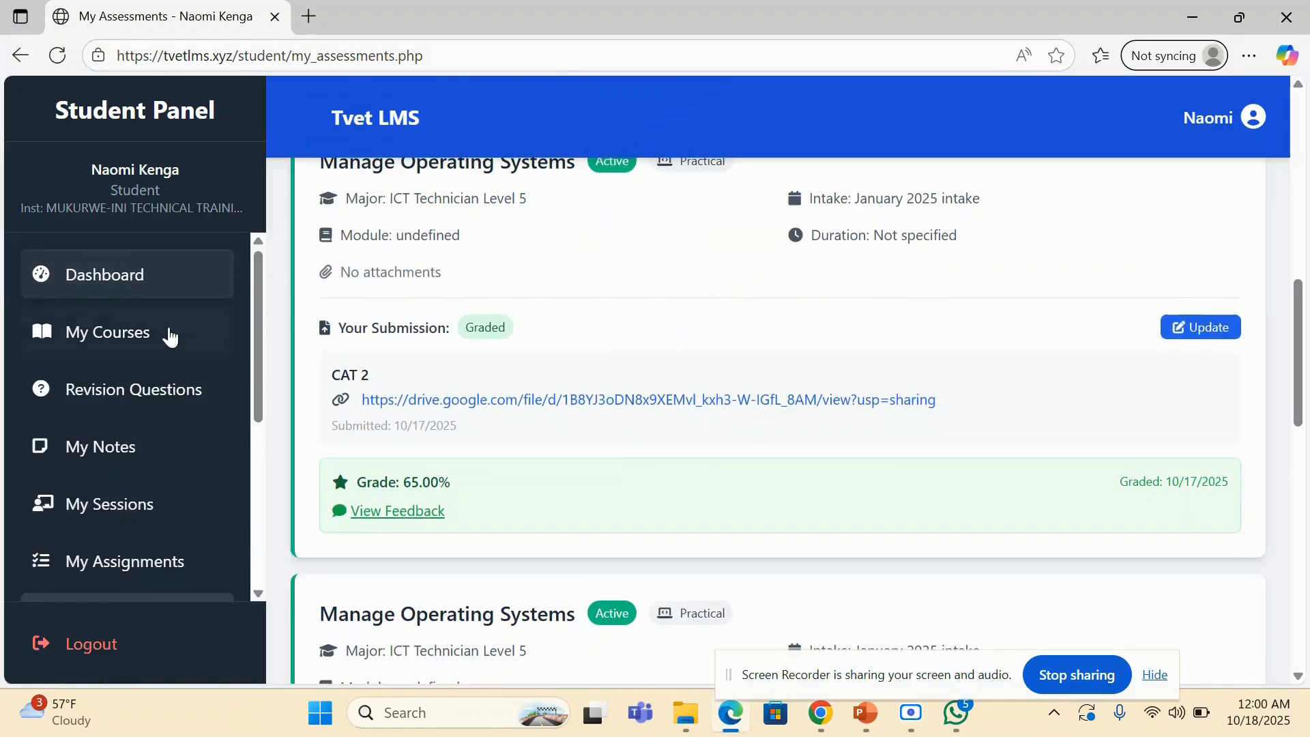
left_click(503, 397)
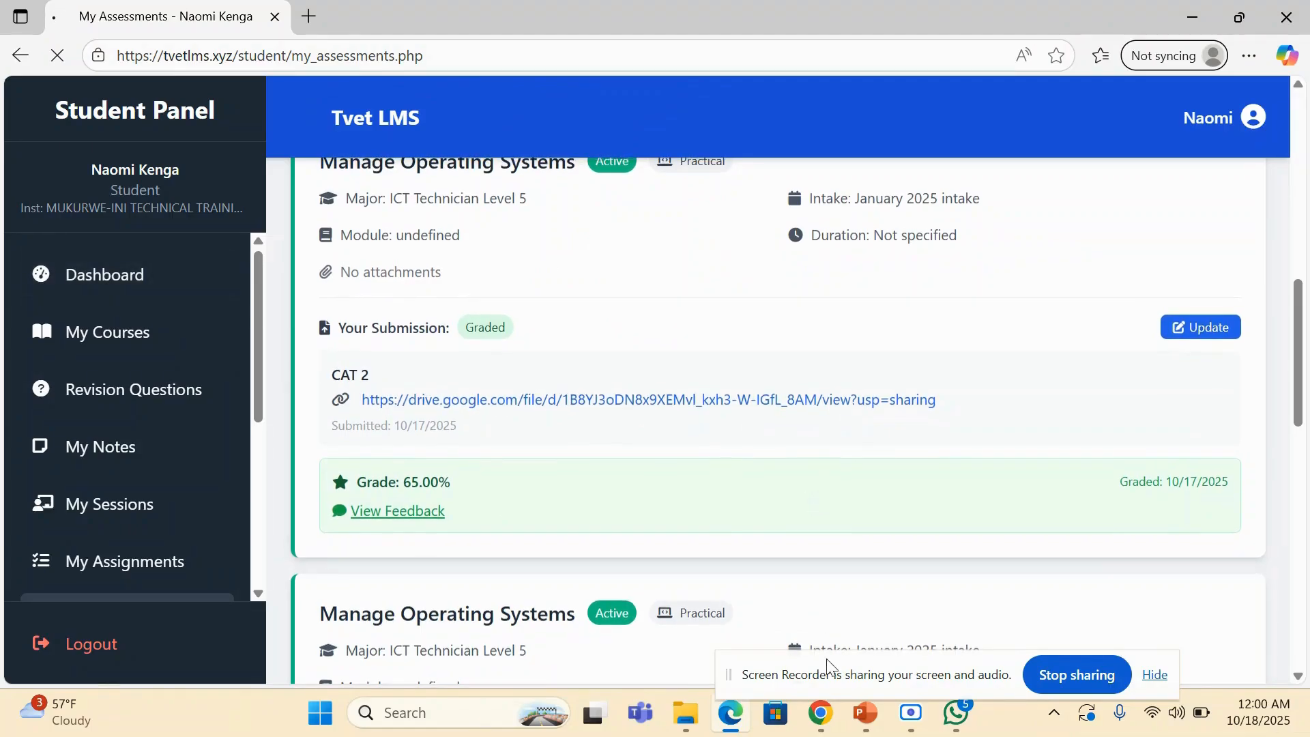
- Switch to the running PowerPoint slide show and advance from the modules slide to the TVETLMS slogan slide
mouse_move(865, 714)
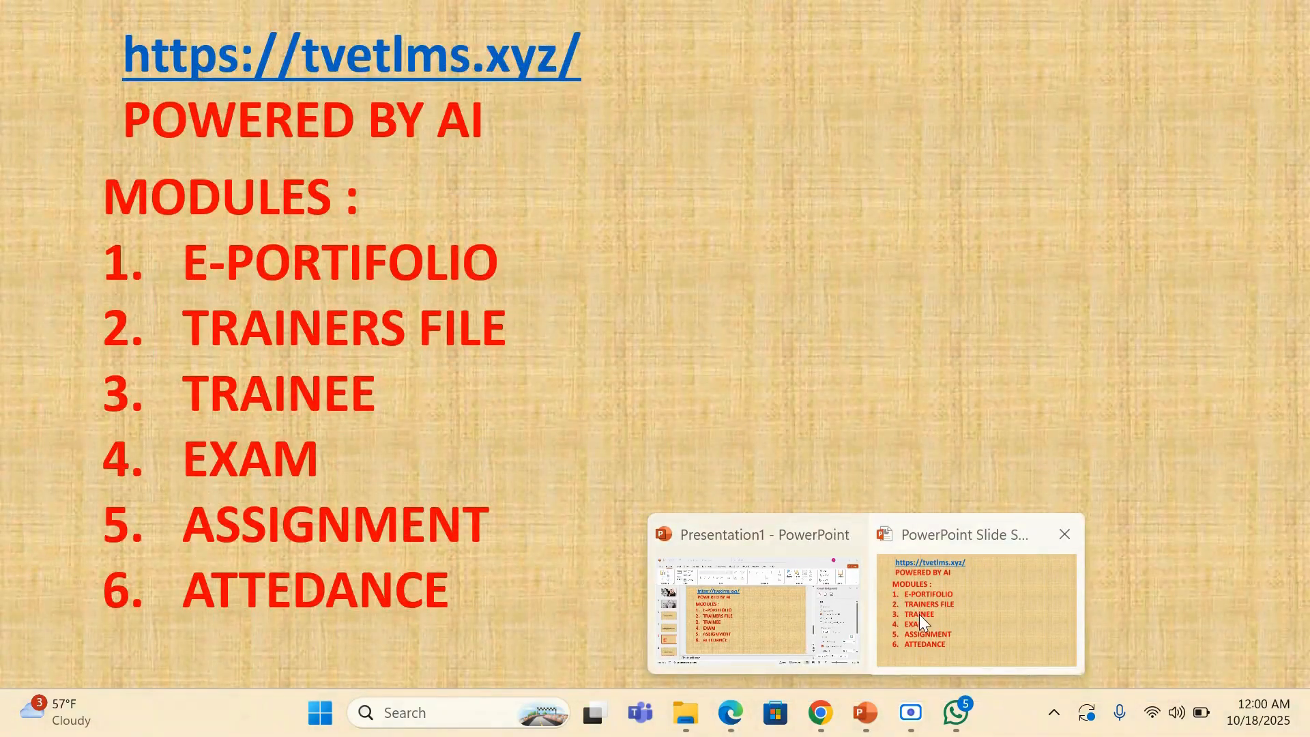
left_click(919, 614)
left_click(758, 498)
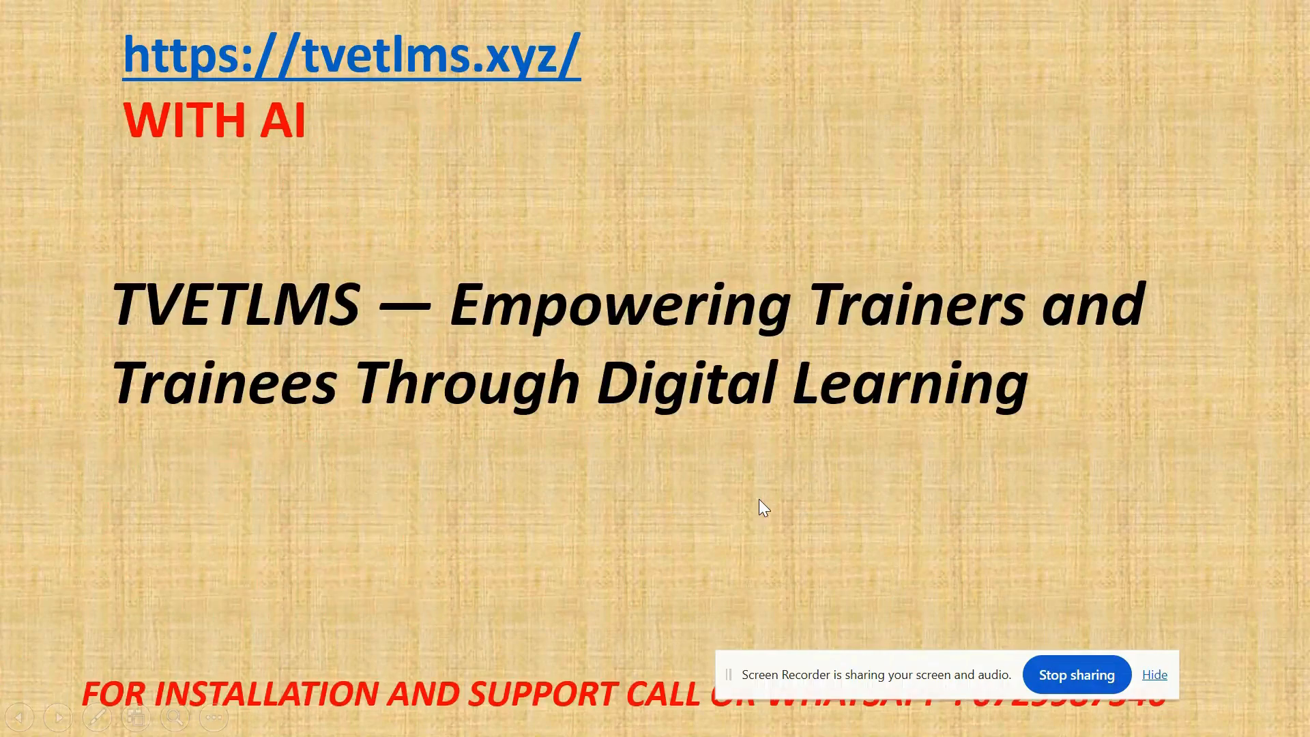